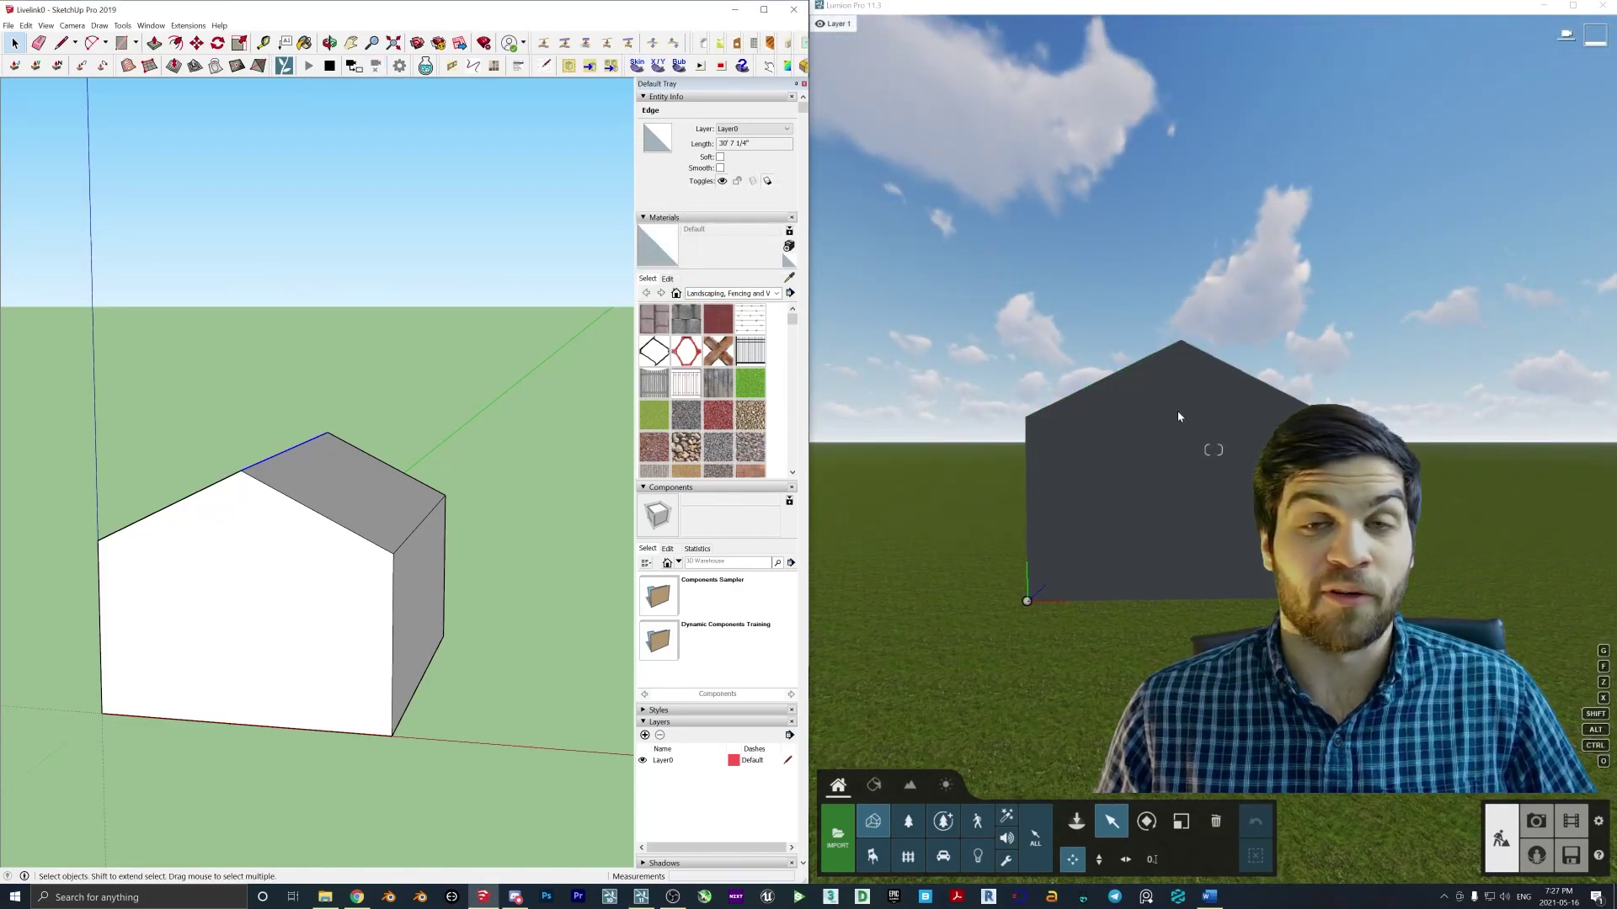
Draw a rectangle on the house's front face and paint it with Groundcover Brick Crushed
click(295, 606)
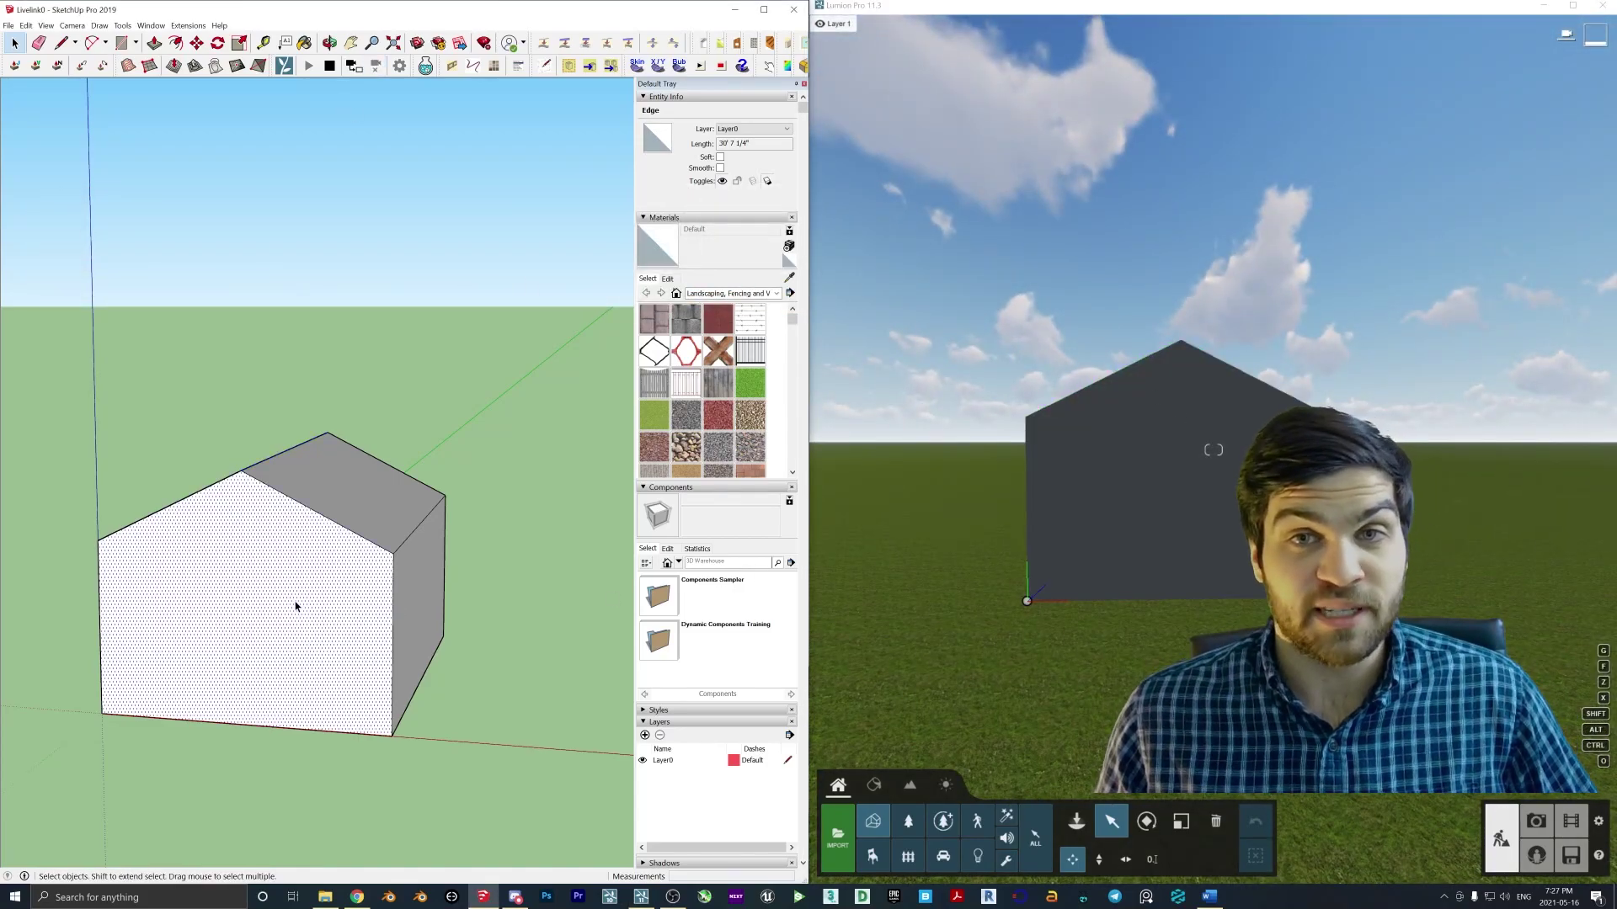
click(320, 649)
key(b)
click(318, 621)
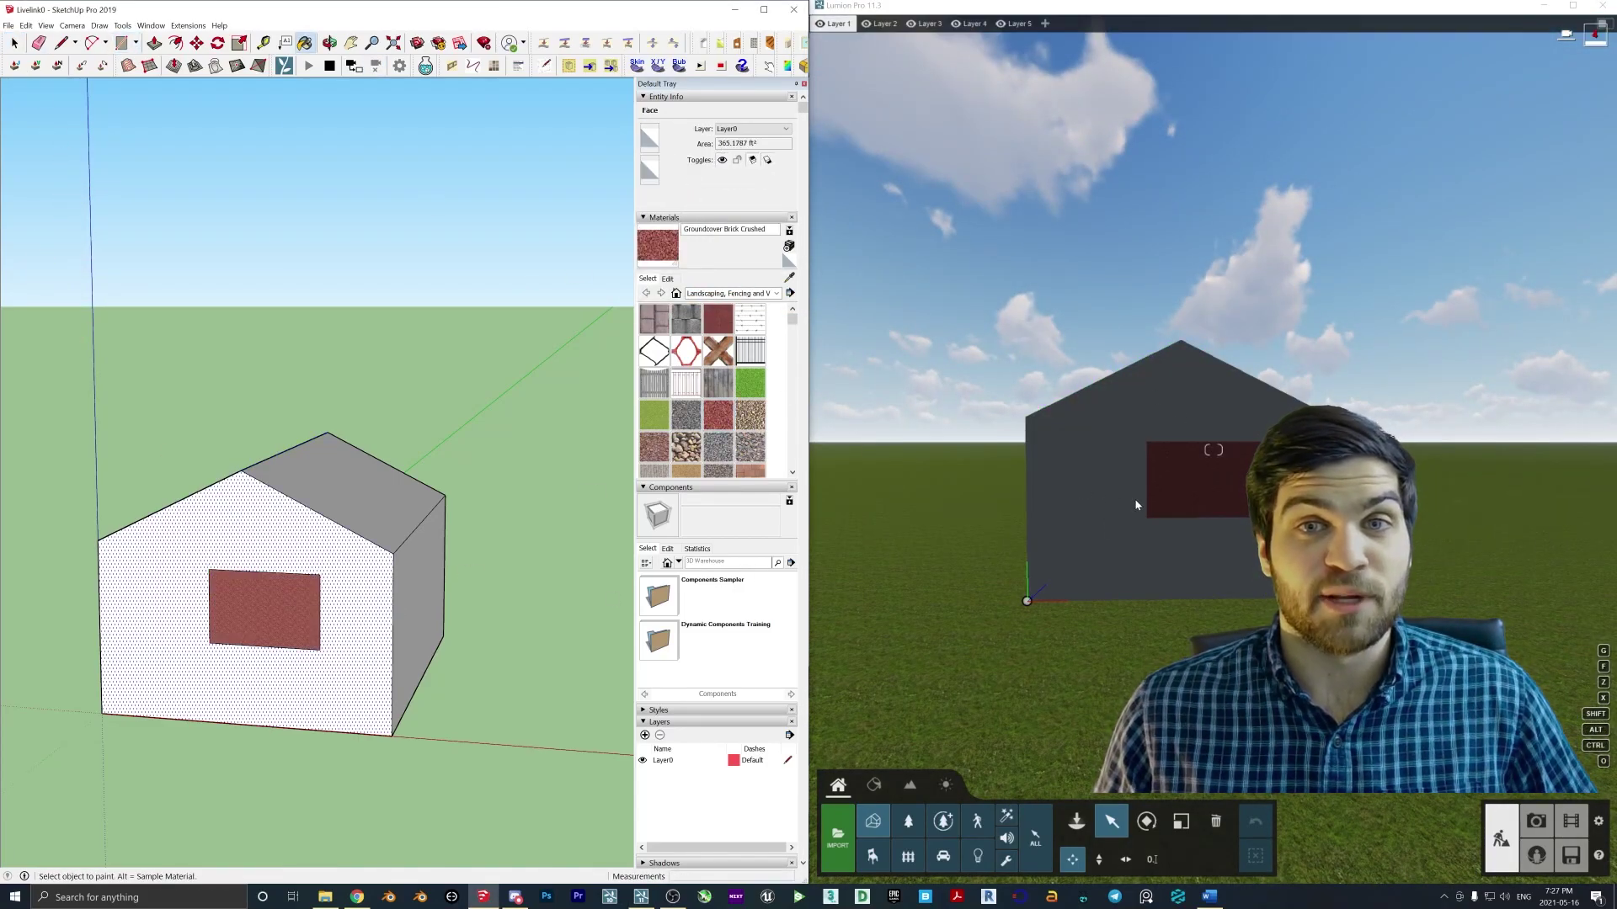
Add a layer named House, make it current, and toggle its visibility off and on
click(645, 735)
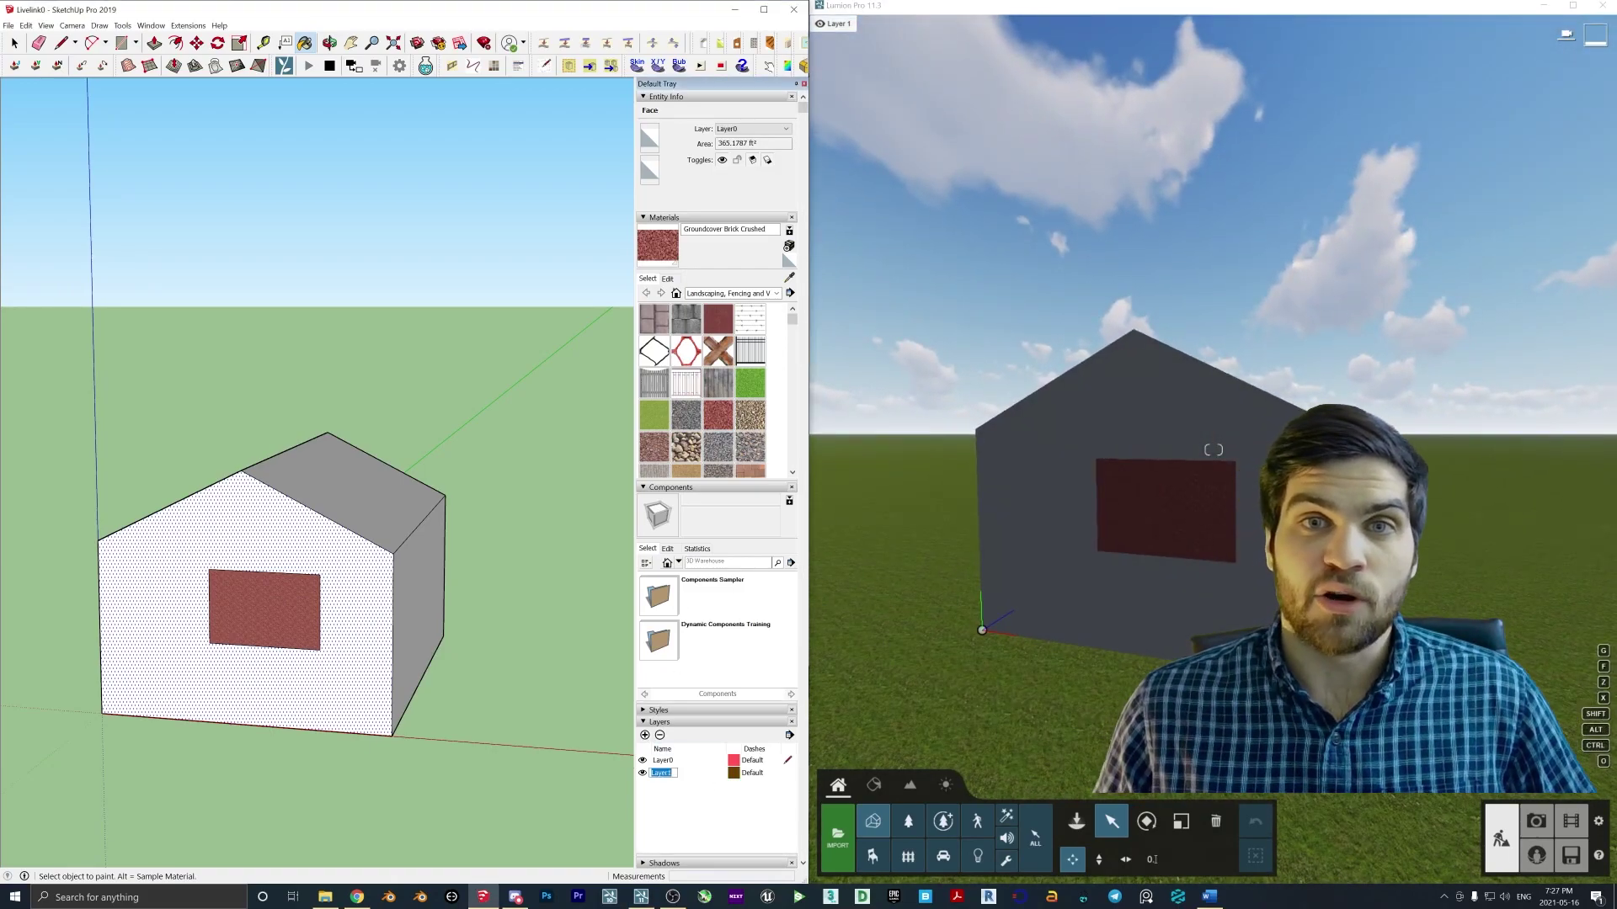
text(House)
key(Return)
click(644, 774)
click(643, 773)
click(643, 773)
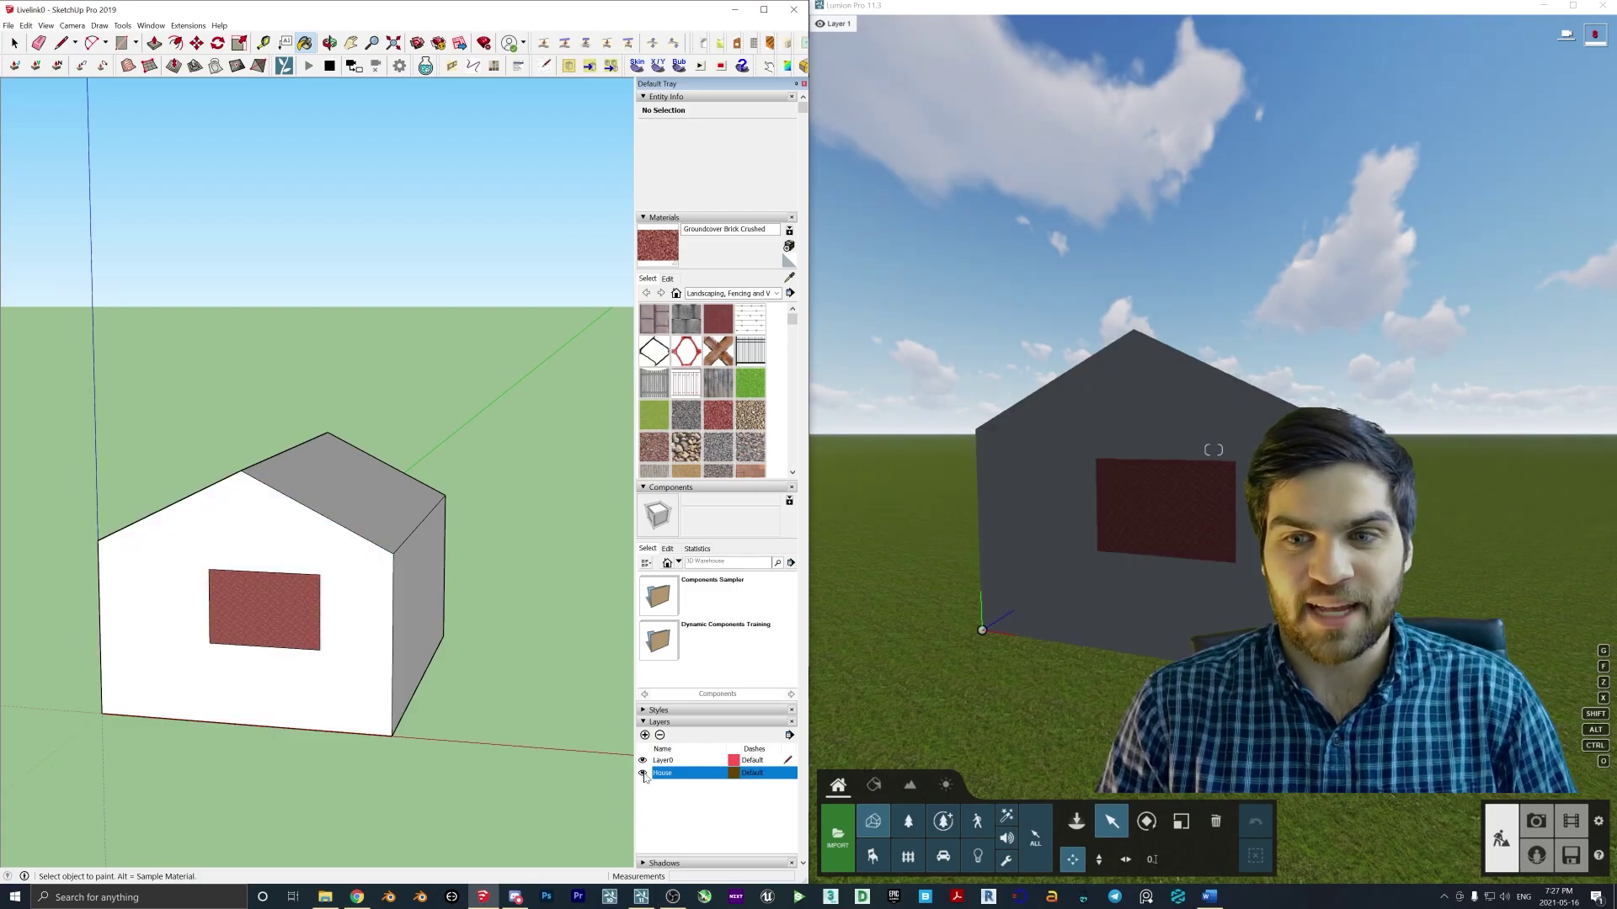
click(643, 774)
click(643, 773)
click(642, 773)
click(642, 773)
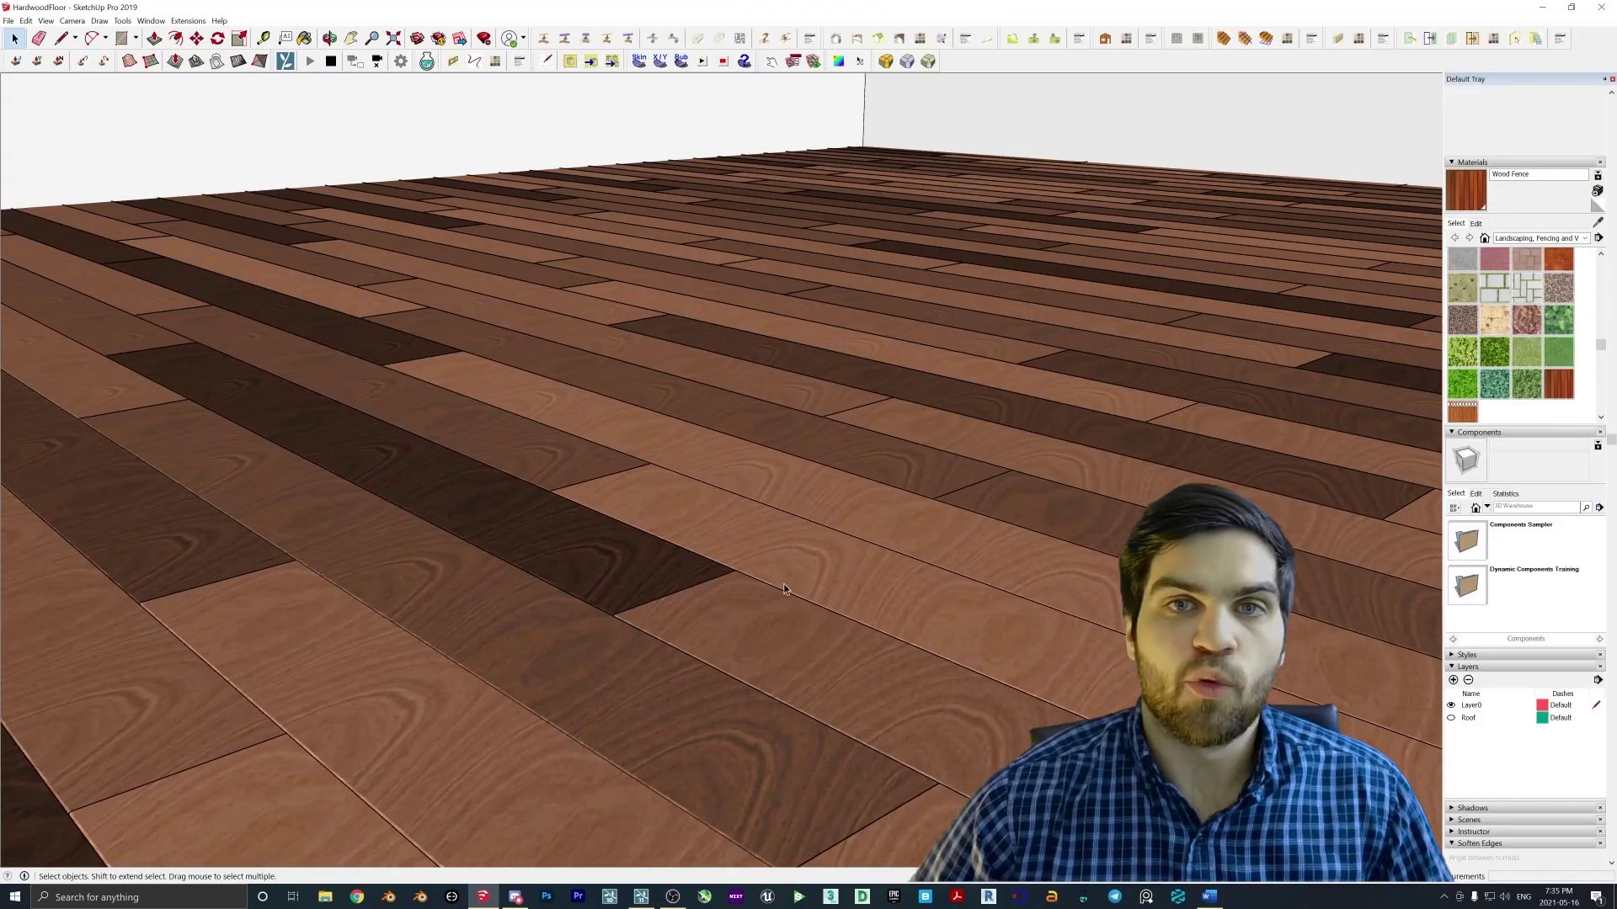
Orbit and zoom across the HardwoodFloor plank floors, then zoom out to show both rooms
mouse_move(640, 496)
middle_down()
mouse_move(792, 568)
mouse_move(949, 589)
mouse_move(686, 509)
mouse_move(559, 502)
mouse_move(599, 552)
middle_up()
middle_drag(851, 551, 857, 587)
scroll(655, 783, down, 3)
scroll(856, 587, up, 6)
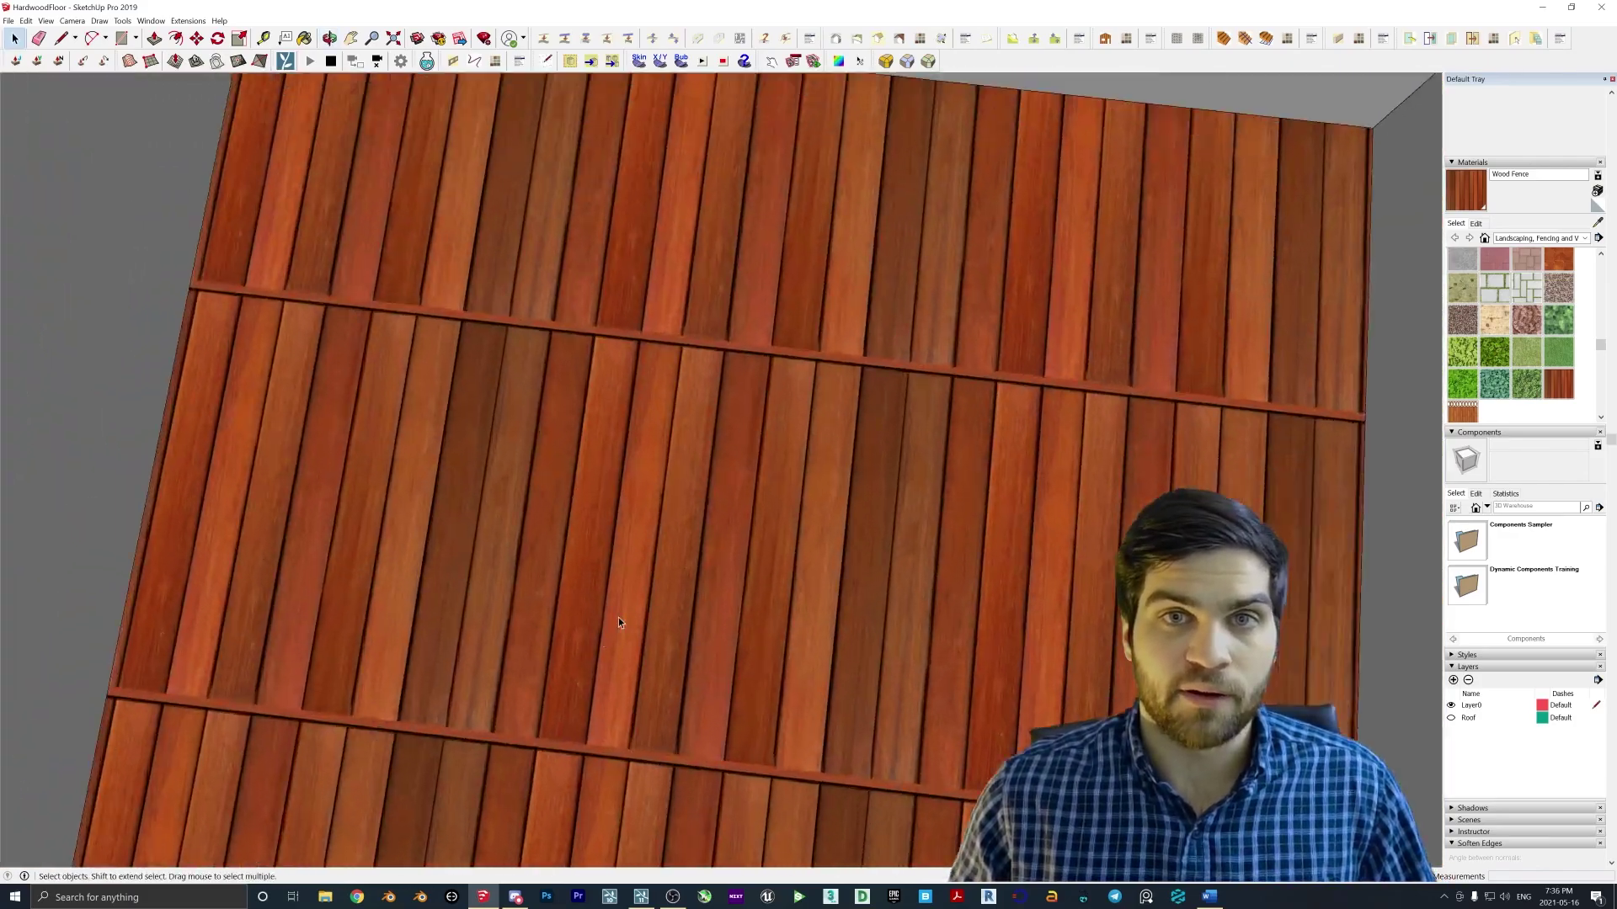
middle_drag(641, 756, 642, 678)
scroll(634, 724, down, 6)
scroll(639, 710, down, 5)
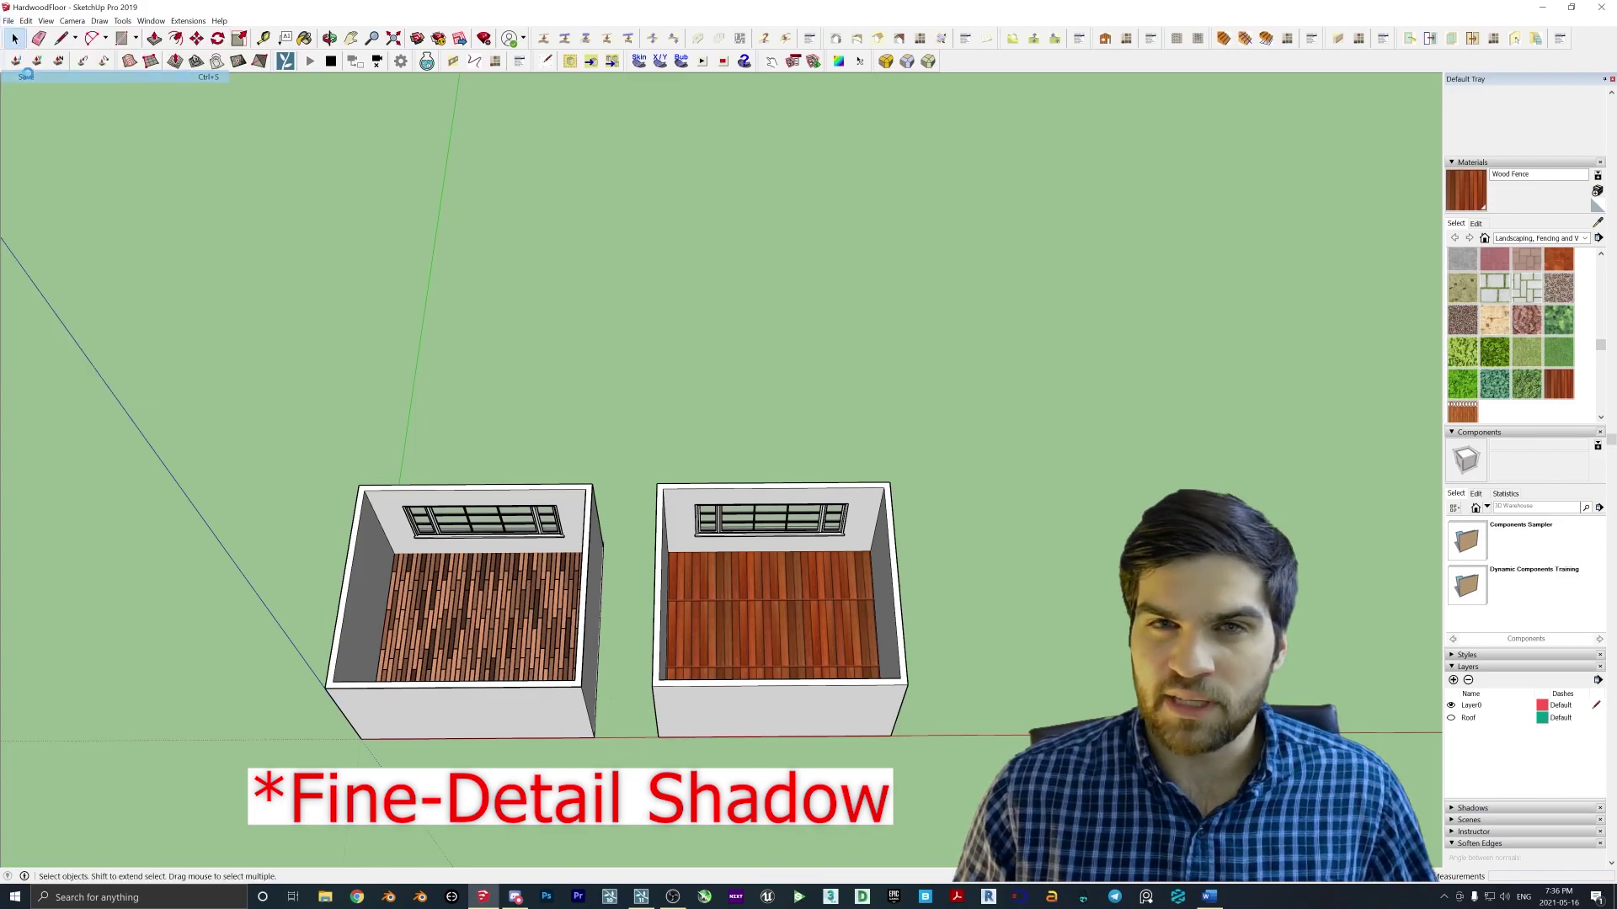
In Lumion, select the left room's plank floor for material editing
click(642, 895)
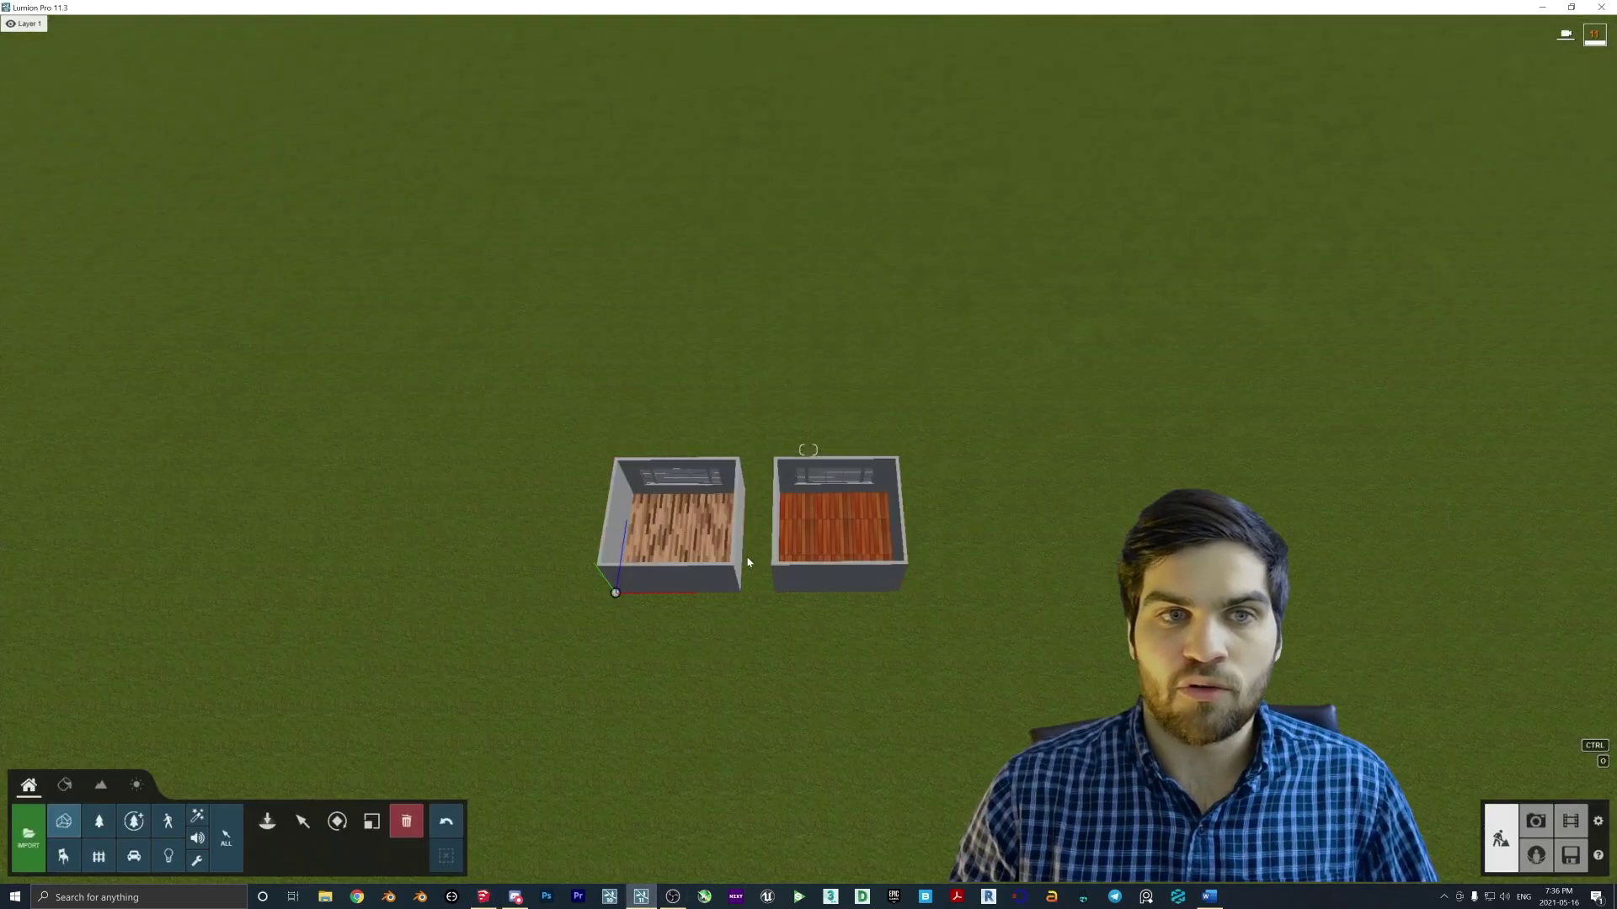
scroll(666, 539, up, 10)
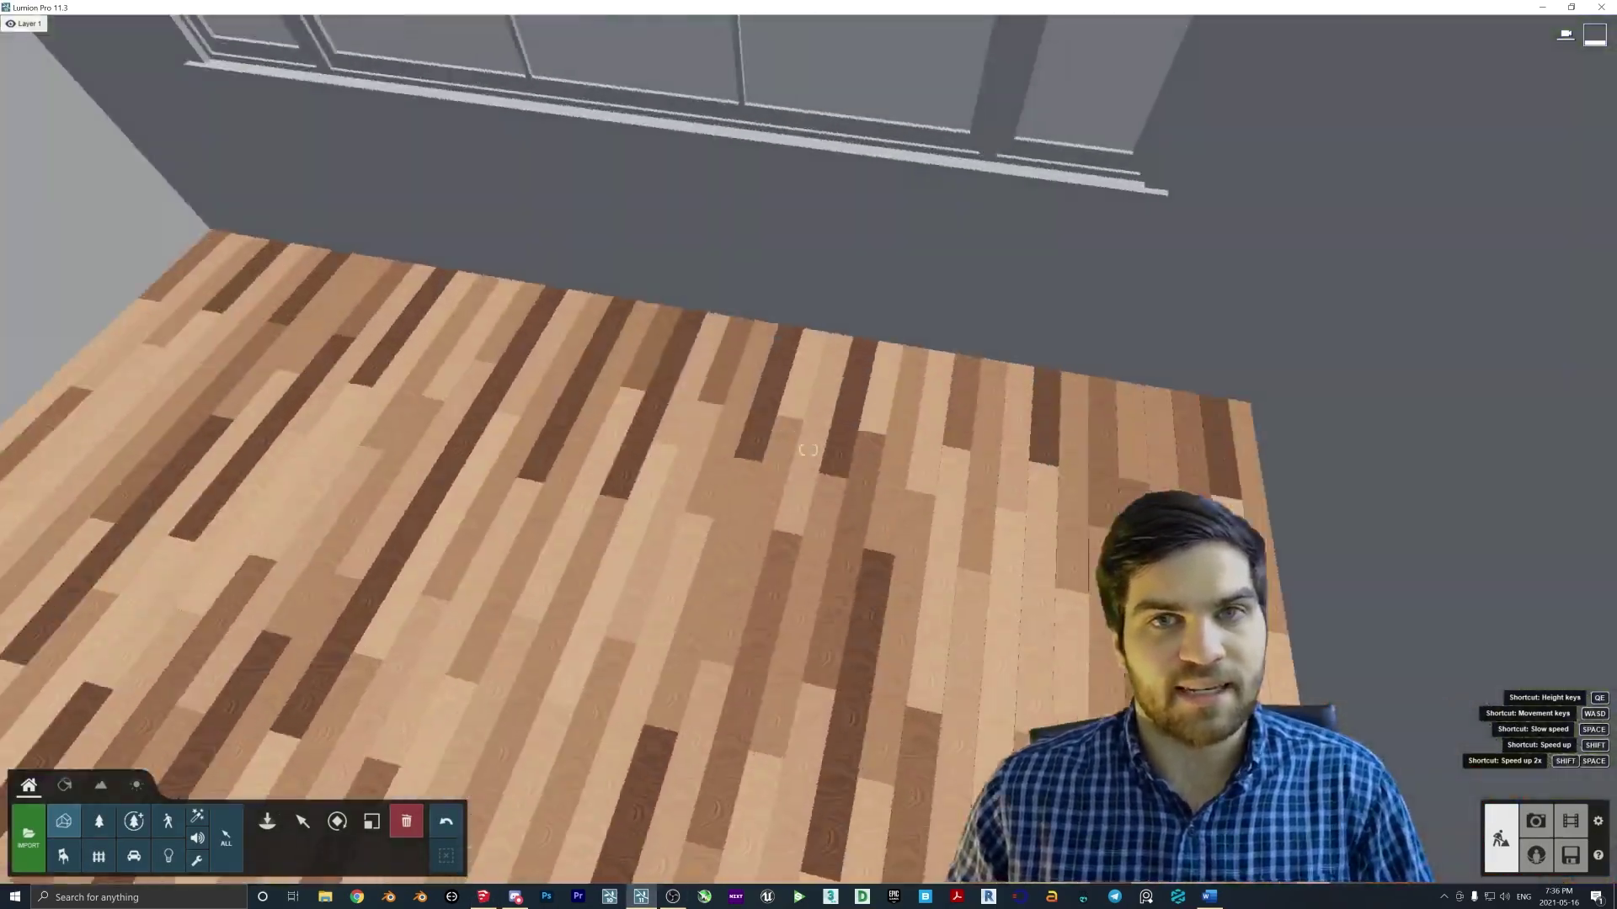
scroll(809, 455, down, 10)
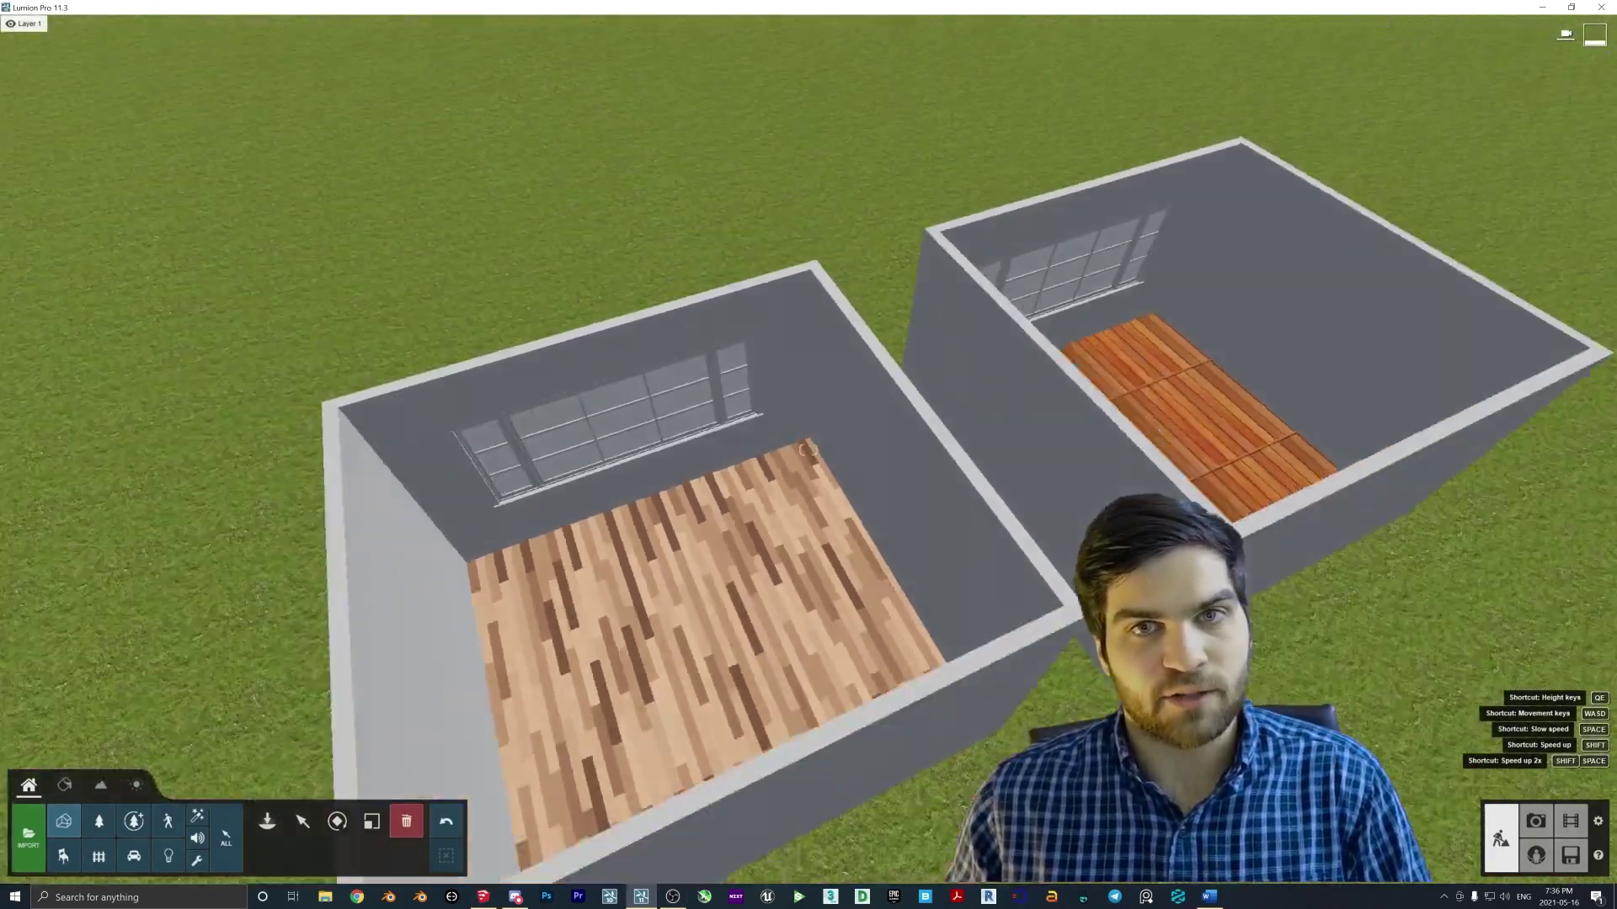
click(725, 540)
scroll(1181, 322, down, 5)
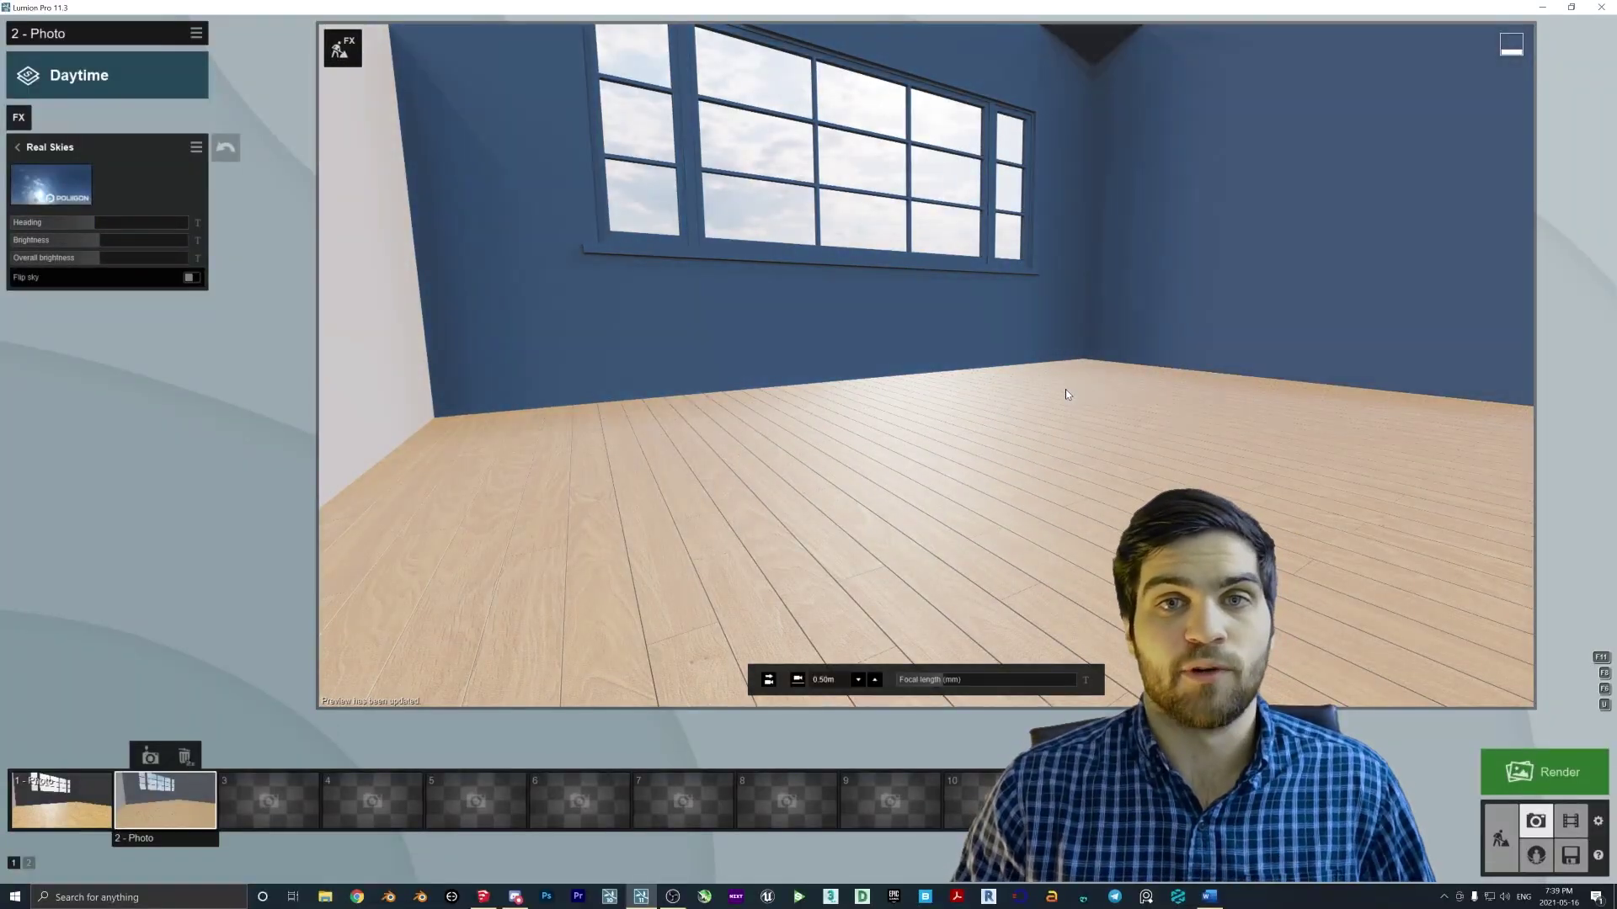
In photo 1, give the wall a Custom Standard material with 0.7 gloss and return to Photo mode
click(95, 805)
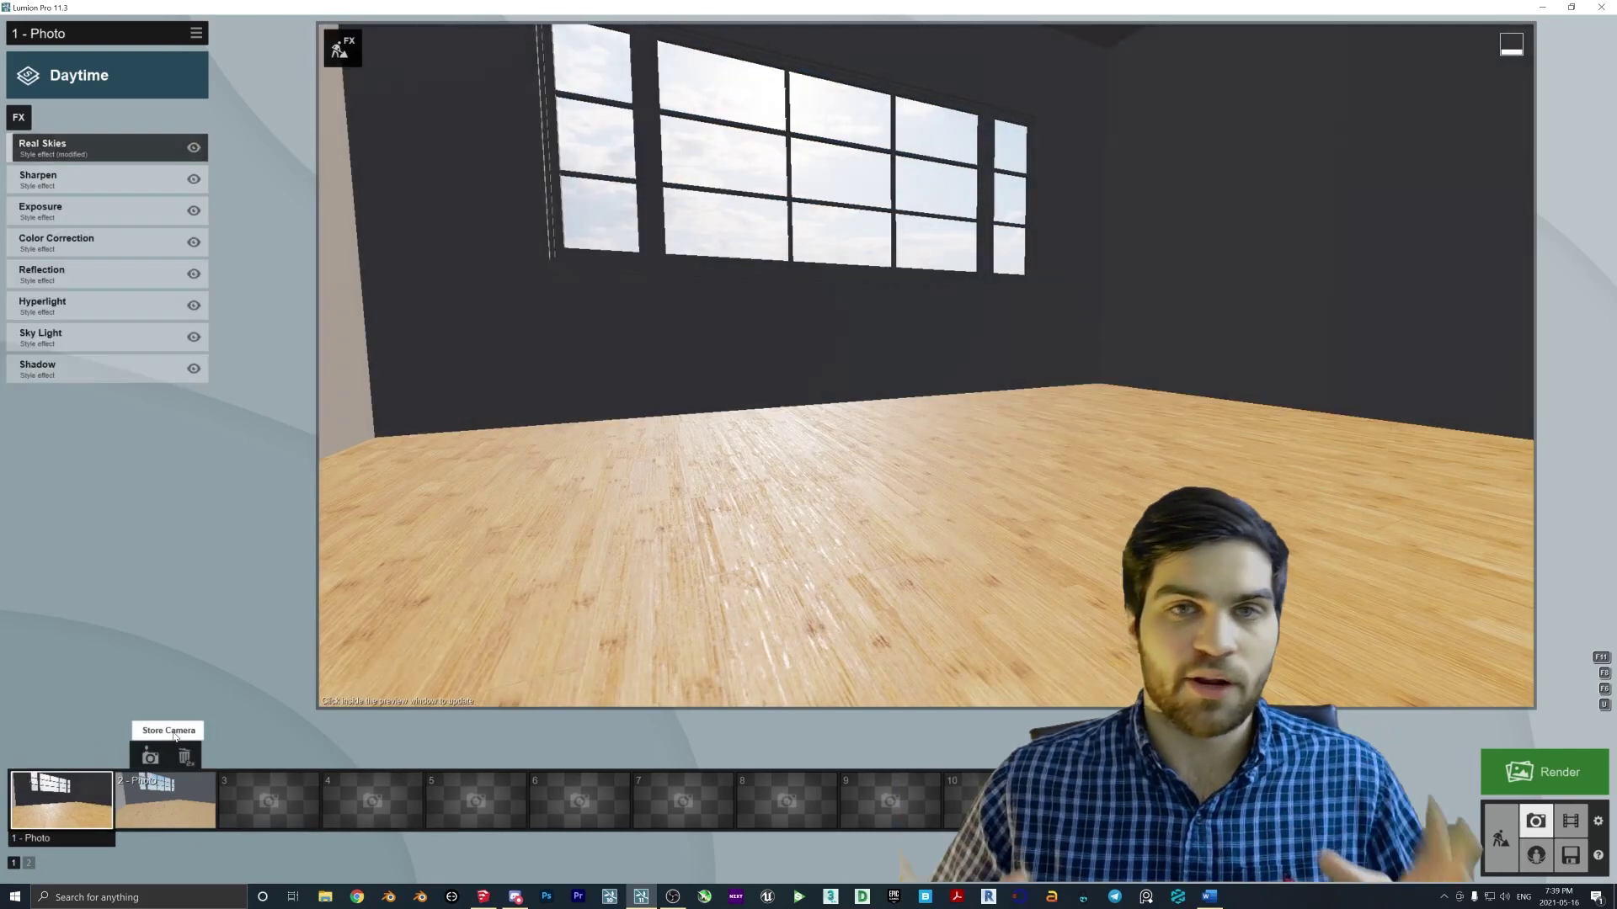
click(1503, 834)
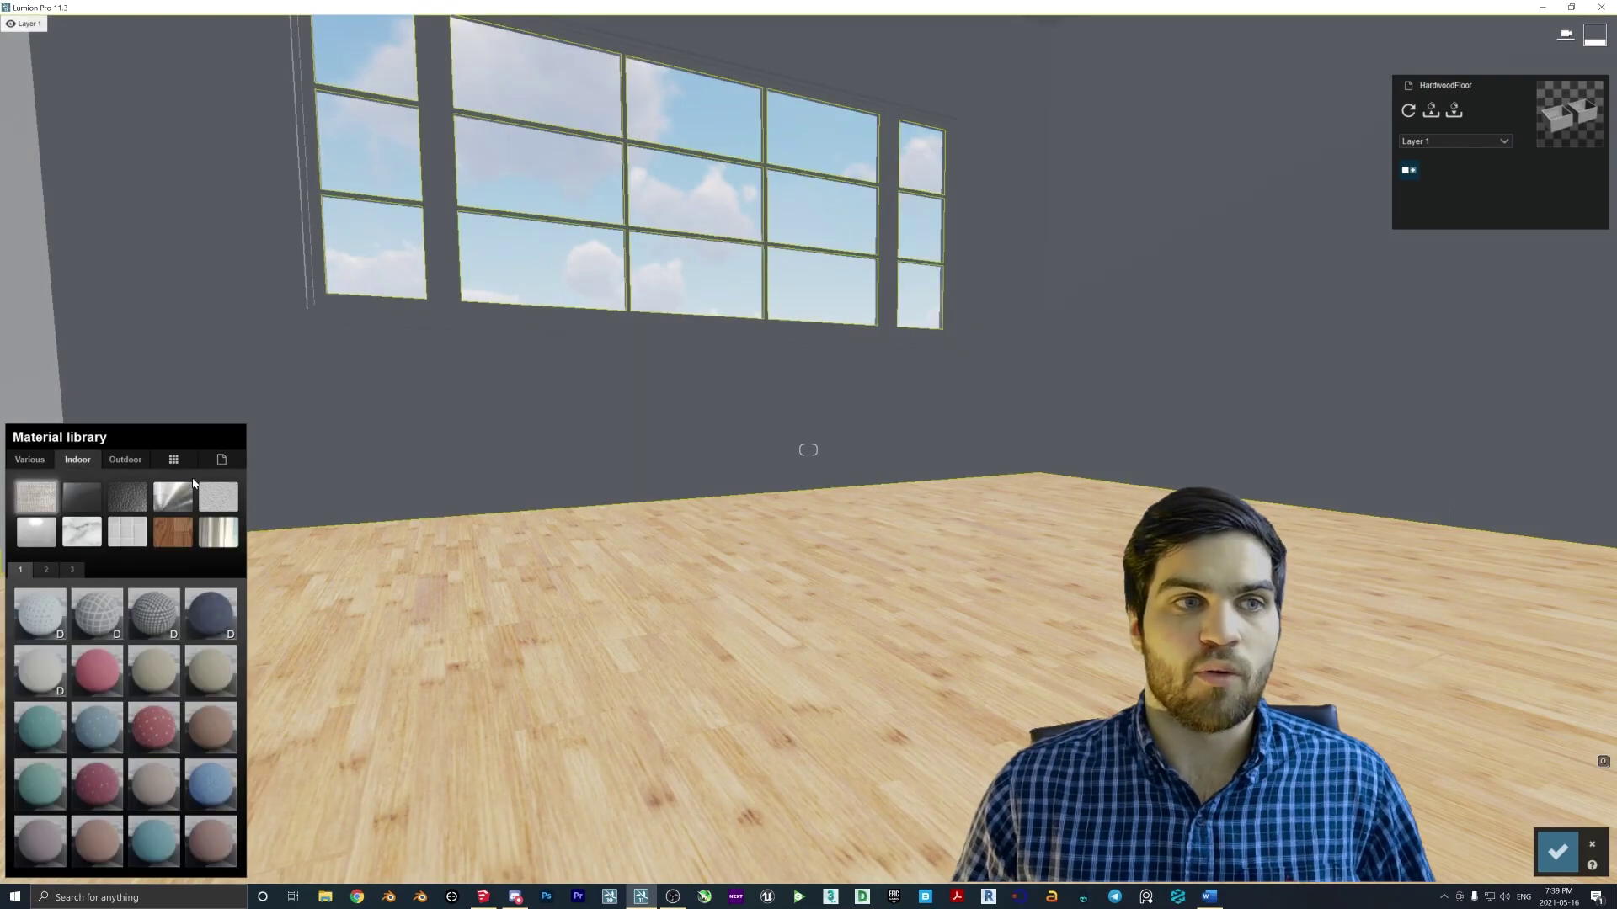
click(221, 460)
click(42, 633)
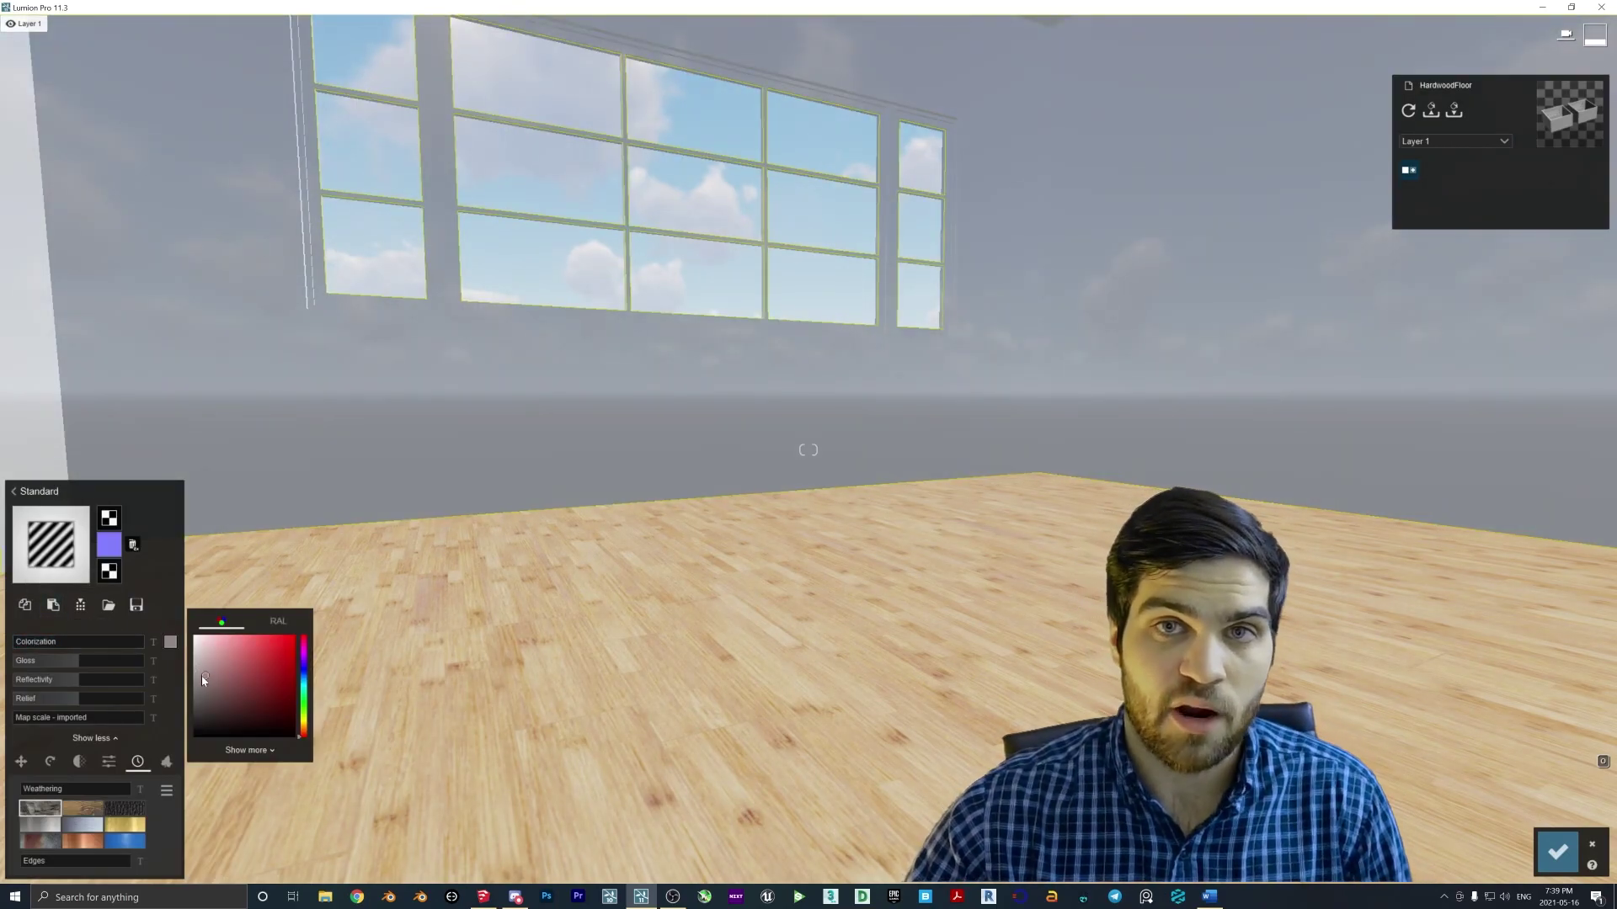
drag(75, 660, 53, 661)
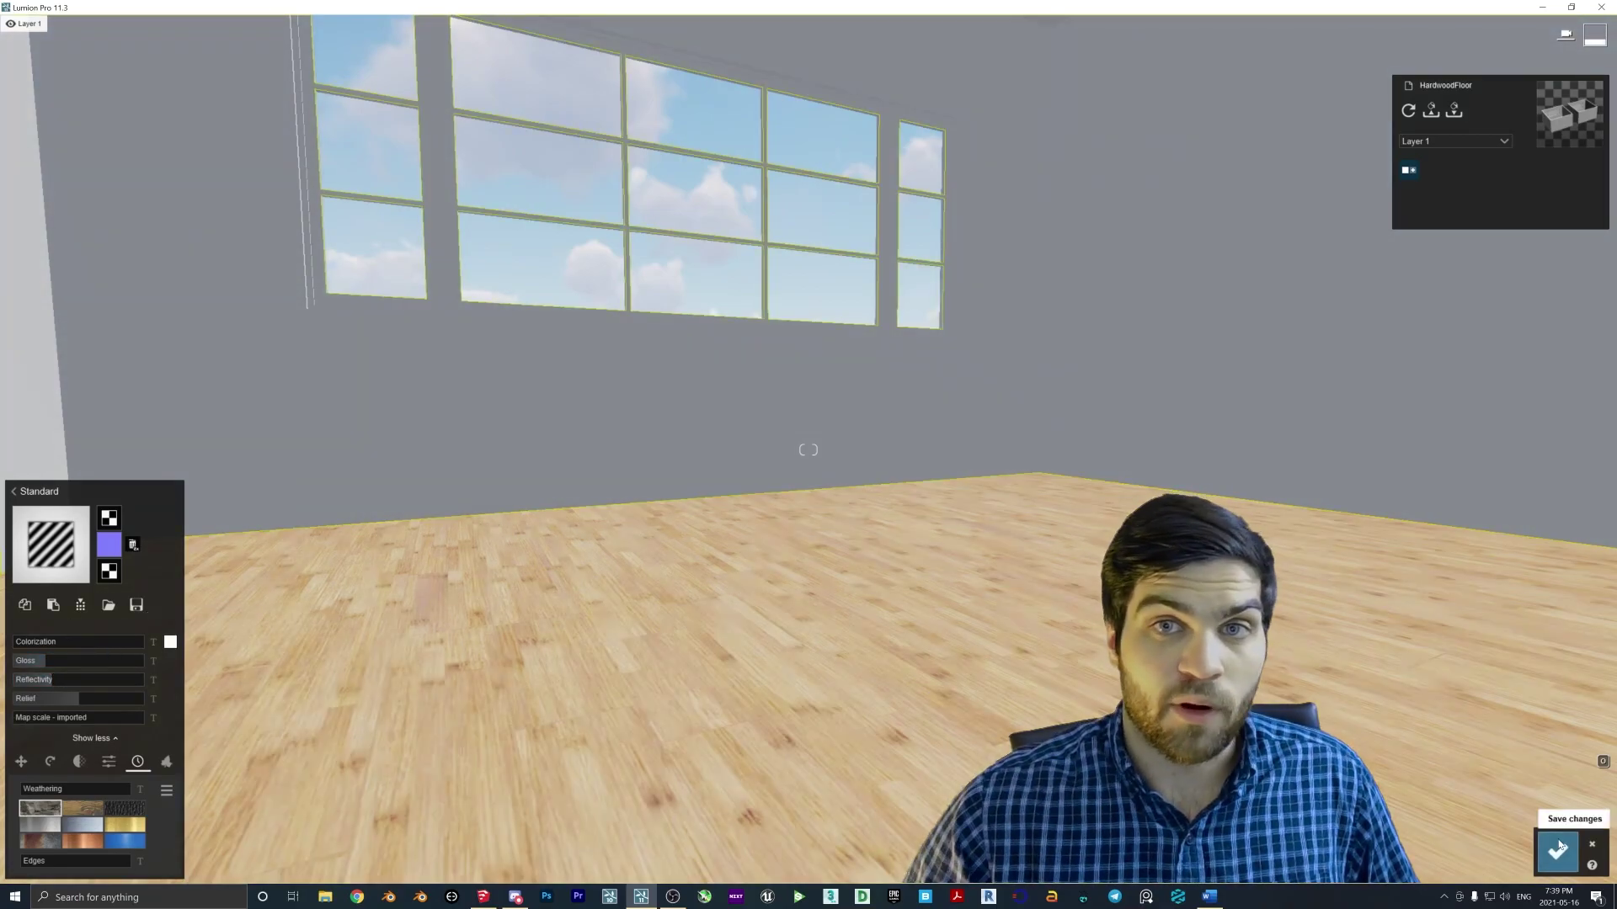
click(1557, 852)
click(1536, 822)
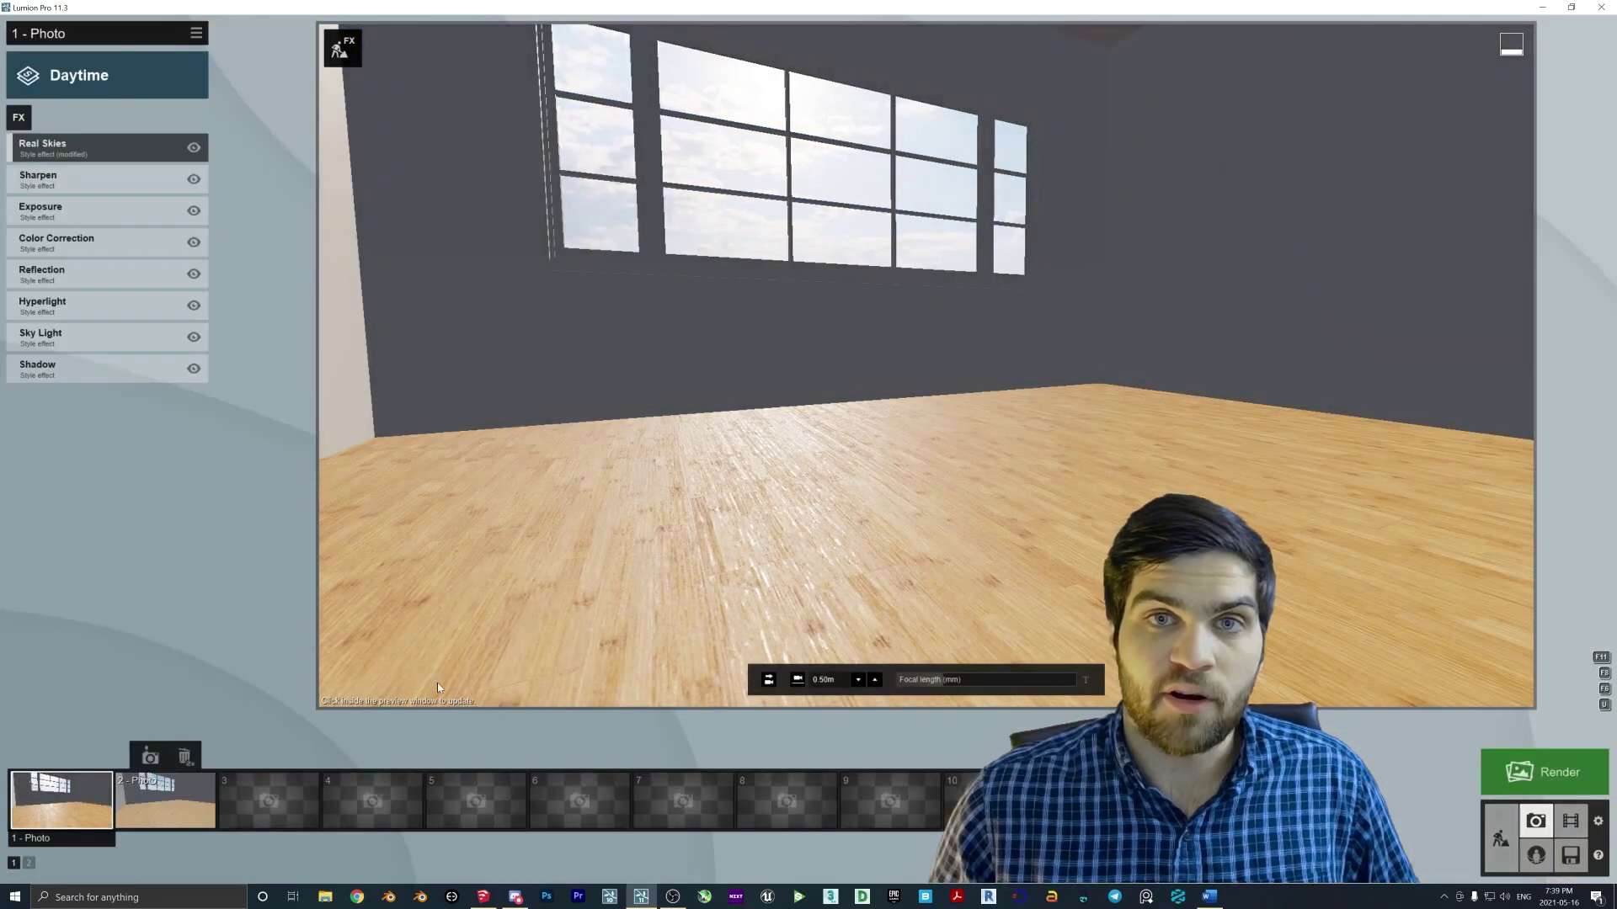
Render the photo at Desktop 1920x1080 resolution, then go back to Build mode around the house
click(1544, 772)
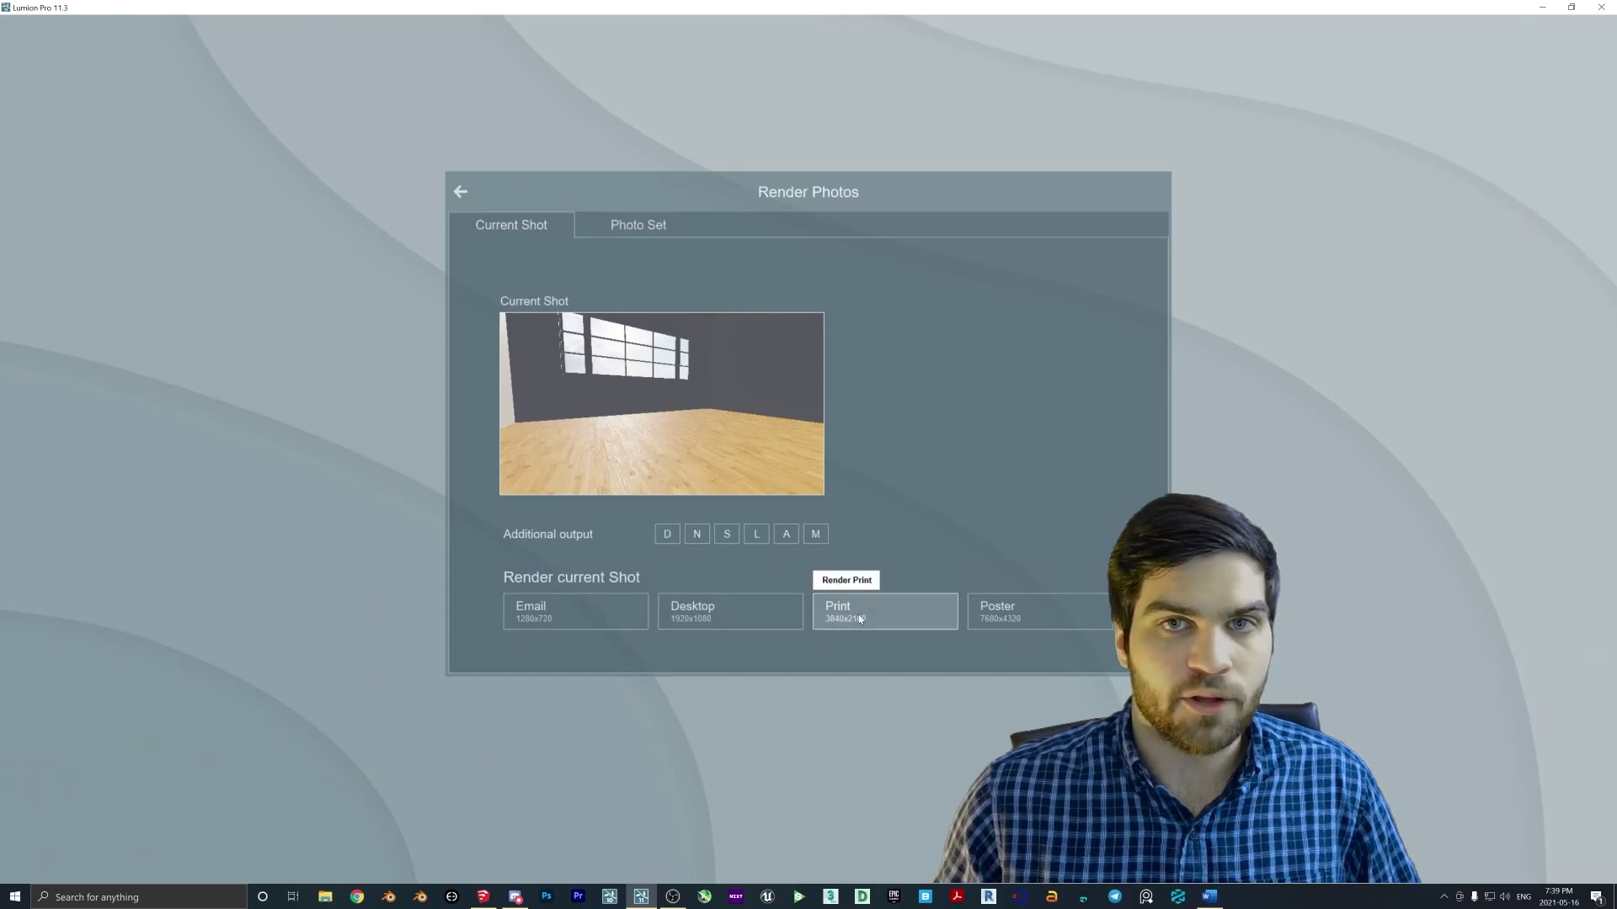
click(745, 604)
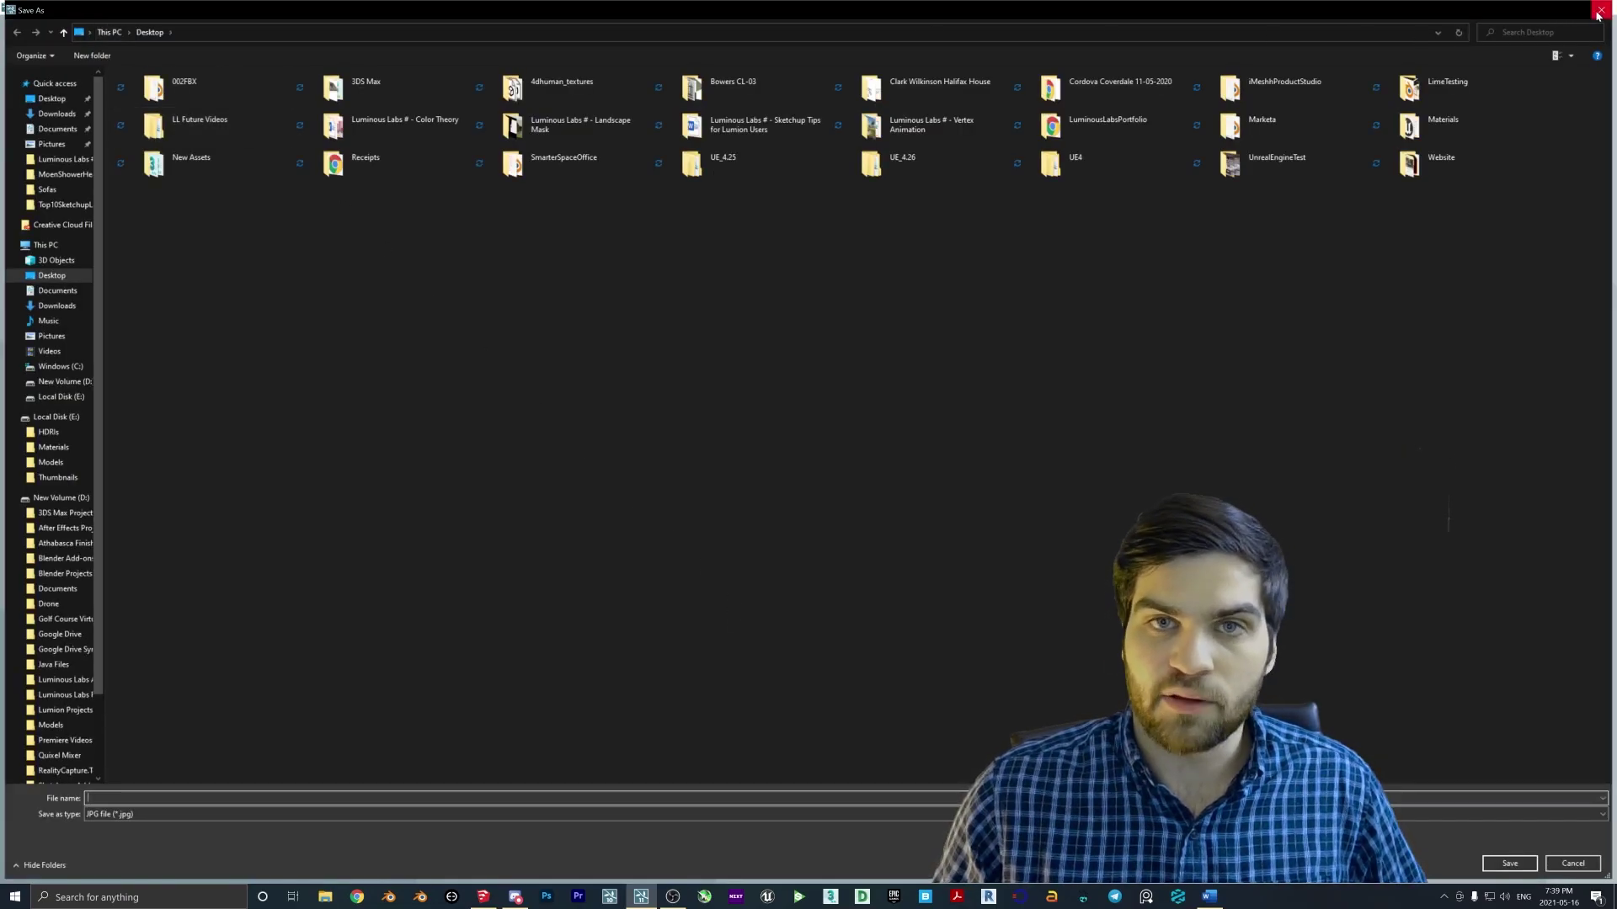
click(1599, 10)
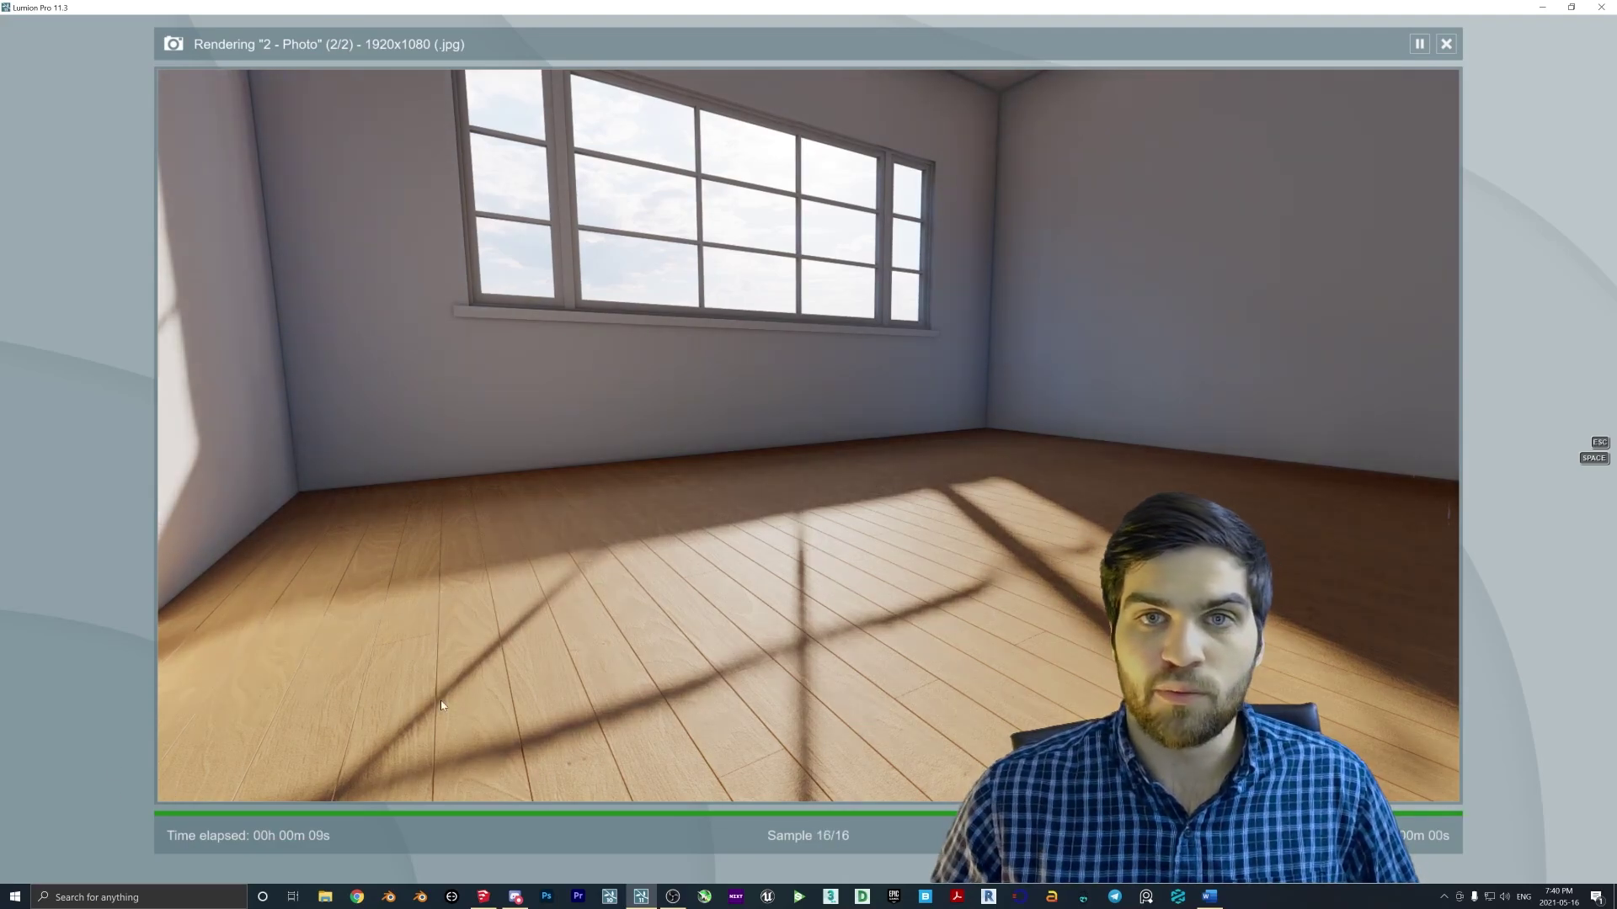
key(Escape)
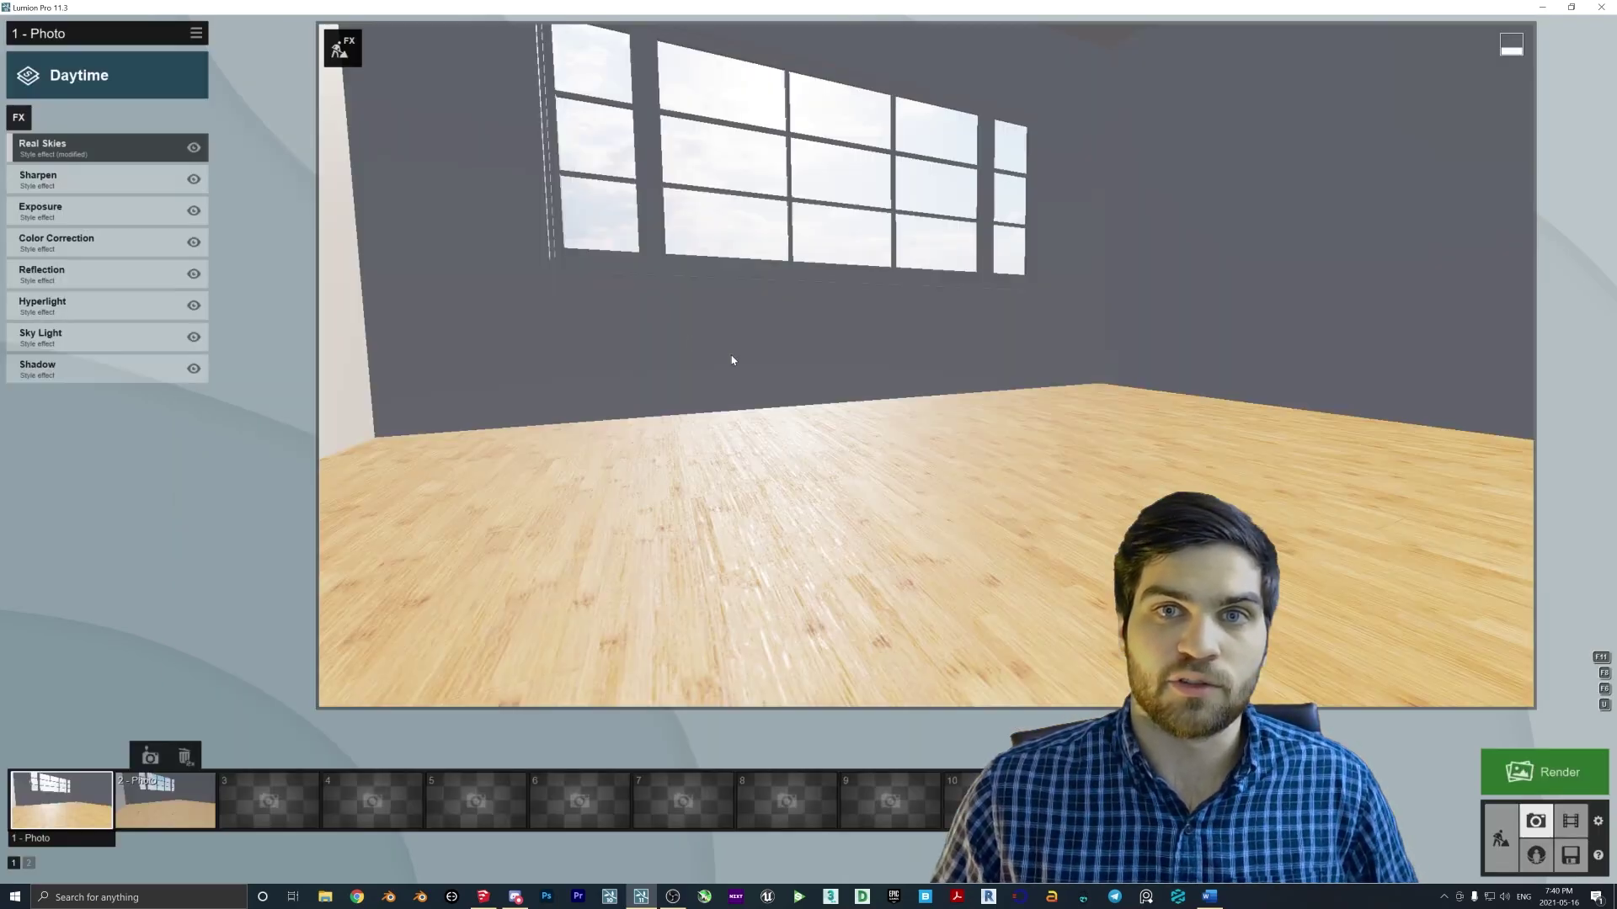
click(1496, 829)
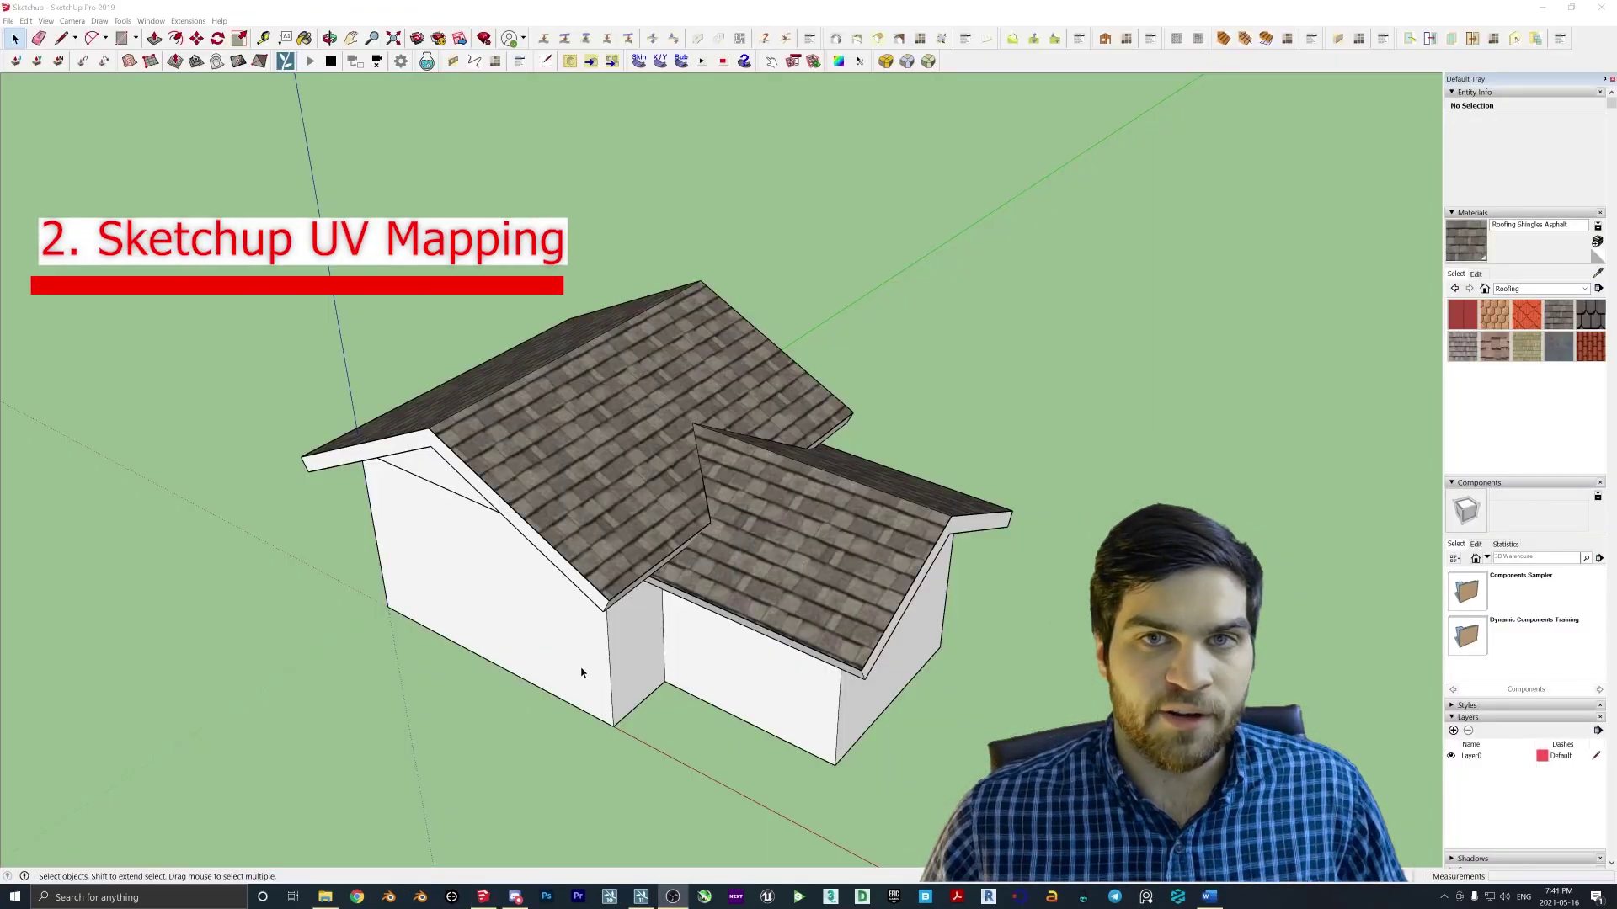
mouse_move(581, 672)
middle_down()
mouse_move(652, 733)
mouse_move(689, 668)
mouse_move(613, 820)
middle_up()
Apply grey slate tiles from Lumion's outdoor roofing materials to the roof
click(641, 896)
scroll(860, 528, up, 5)
click(629, 535)
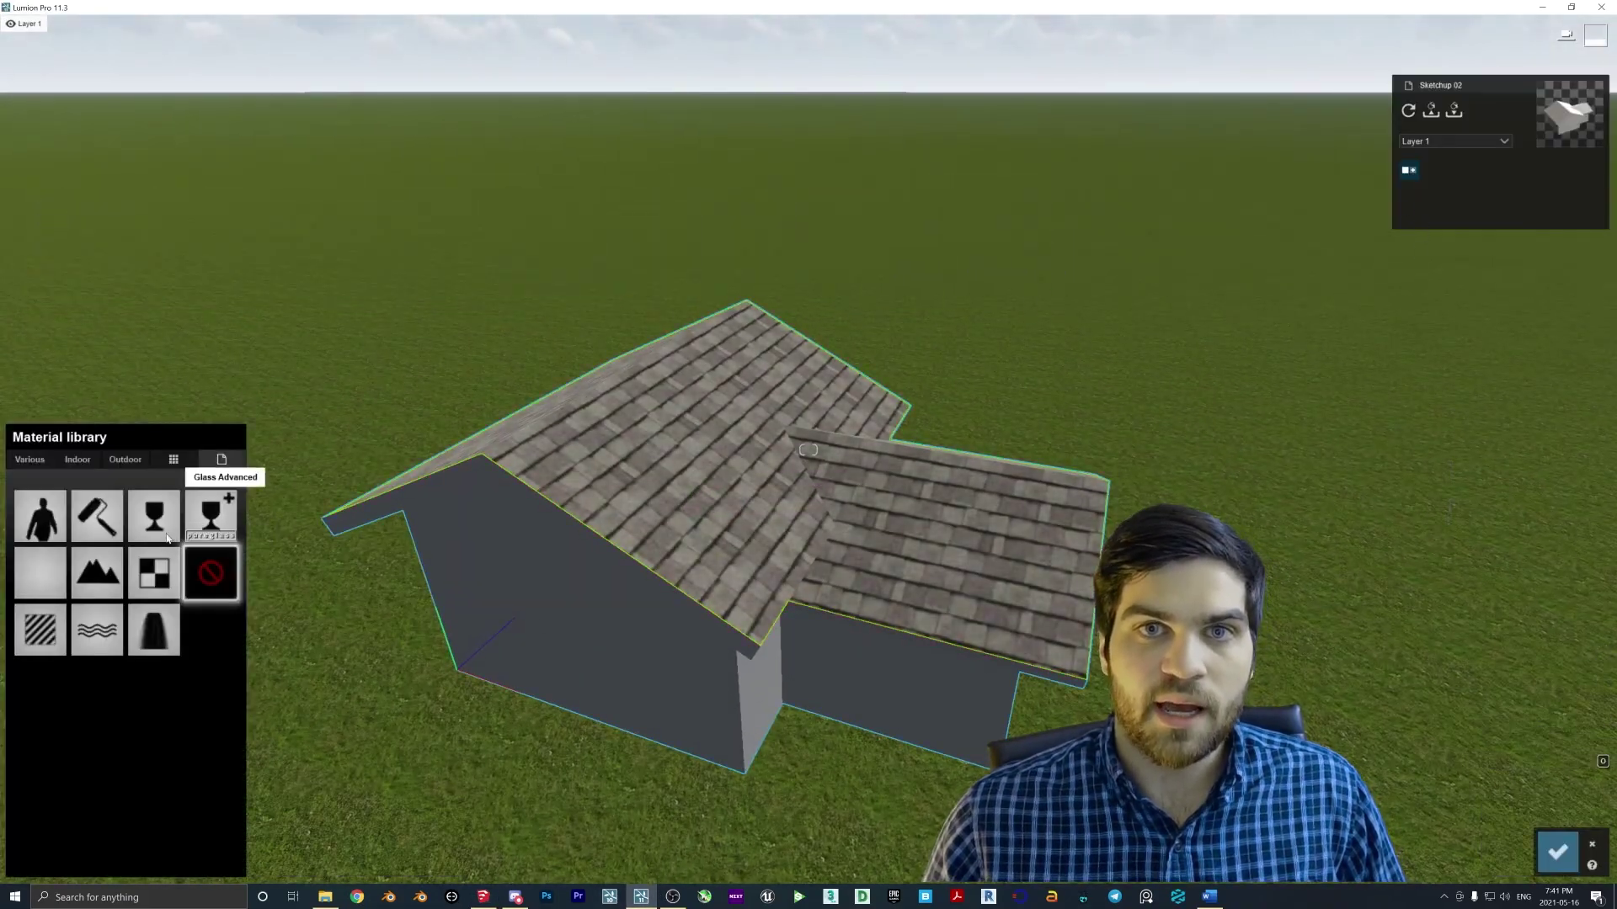
click(78, 459)
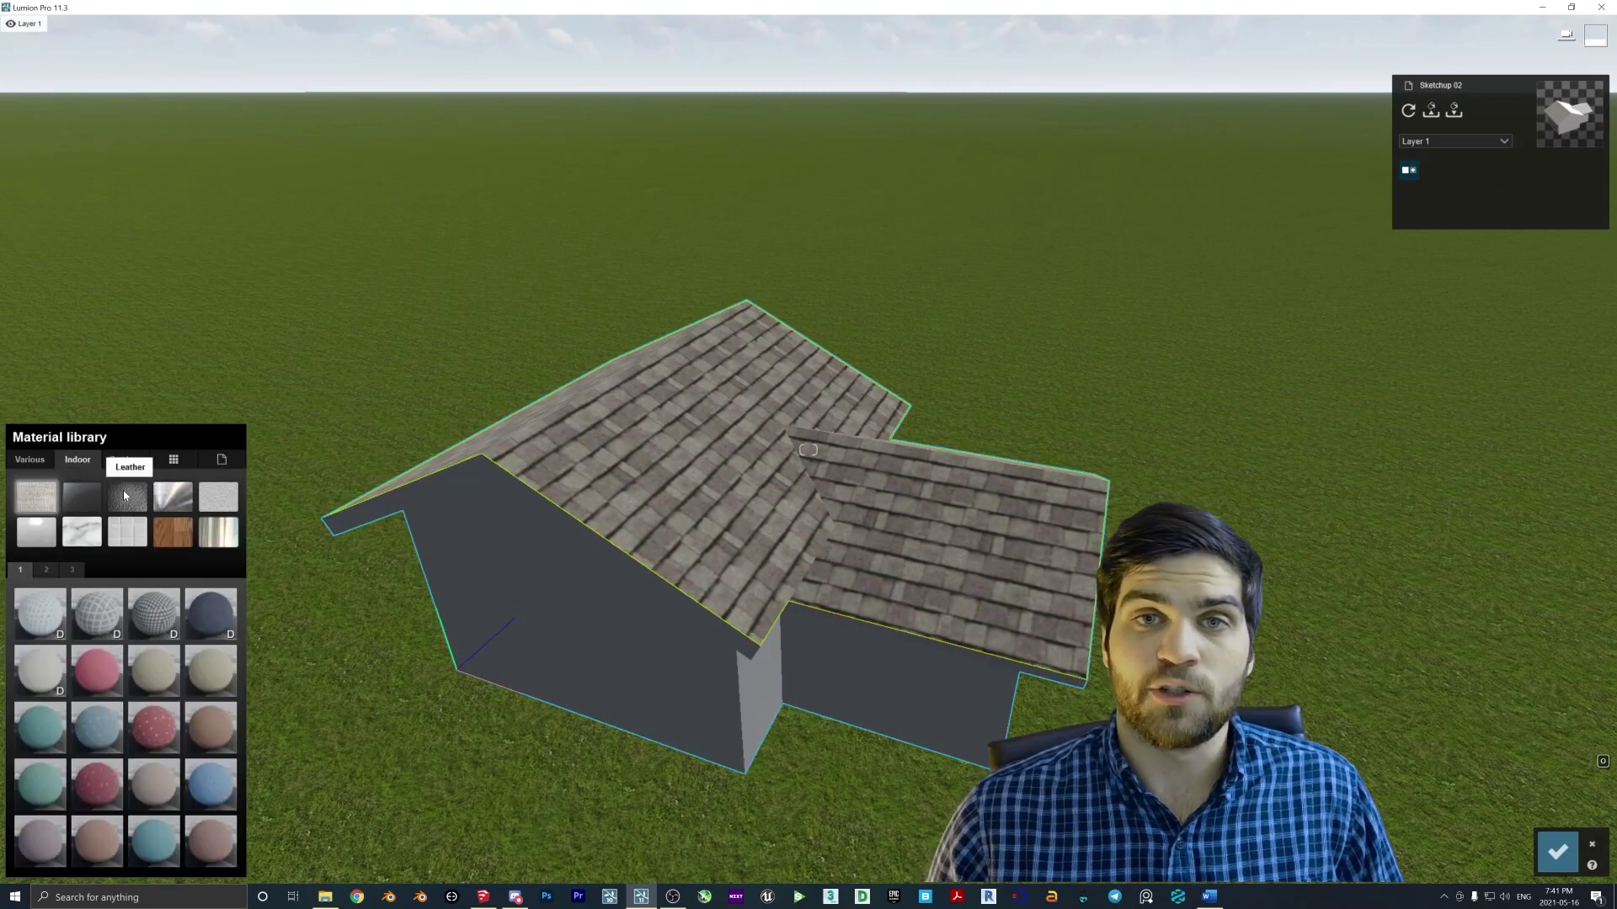
click(128, 459)
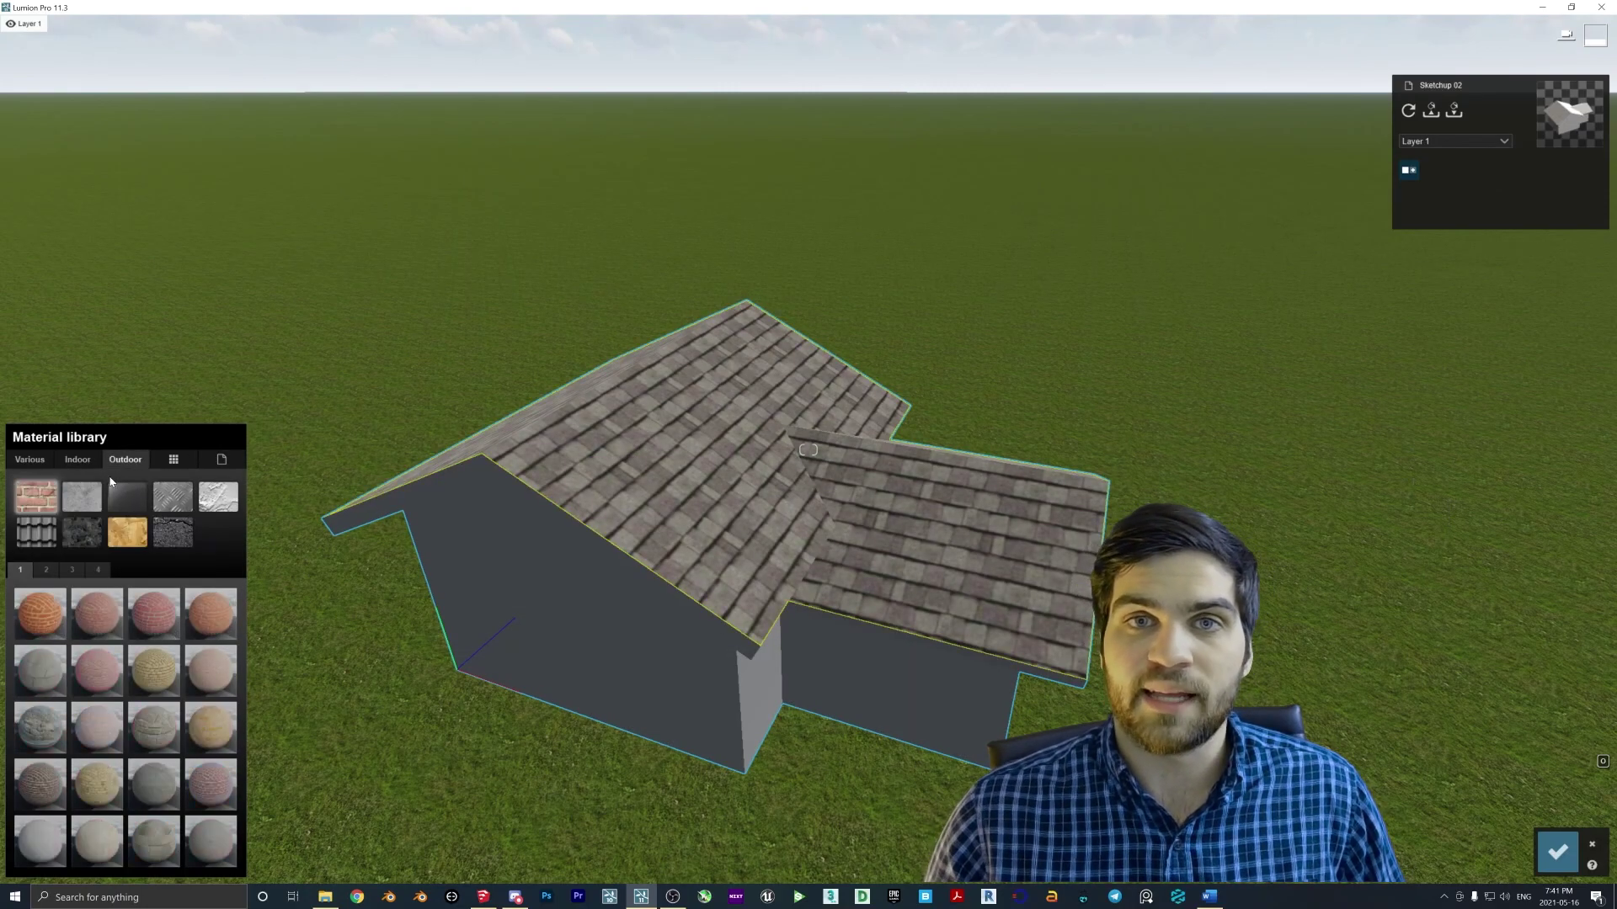
click(39, 539)
click(92, 619)
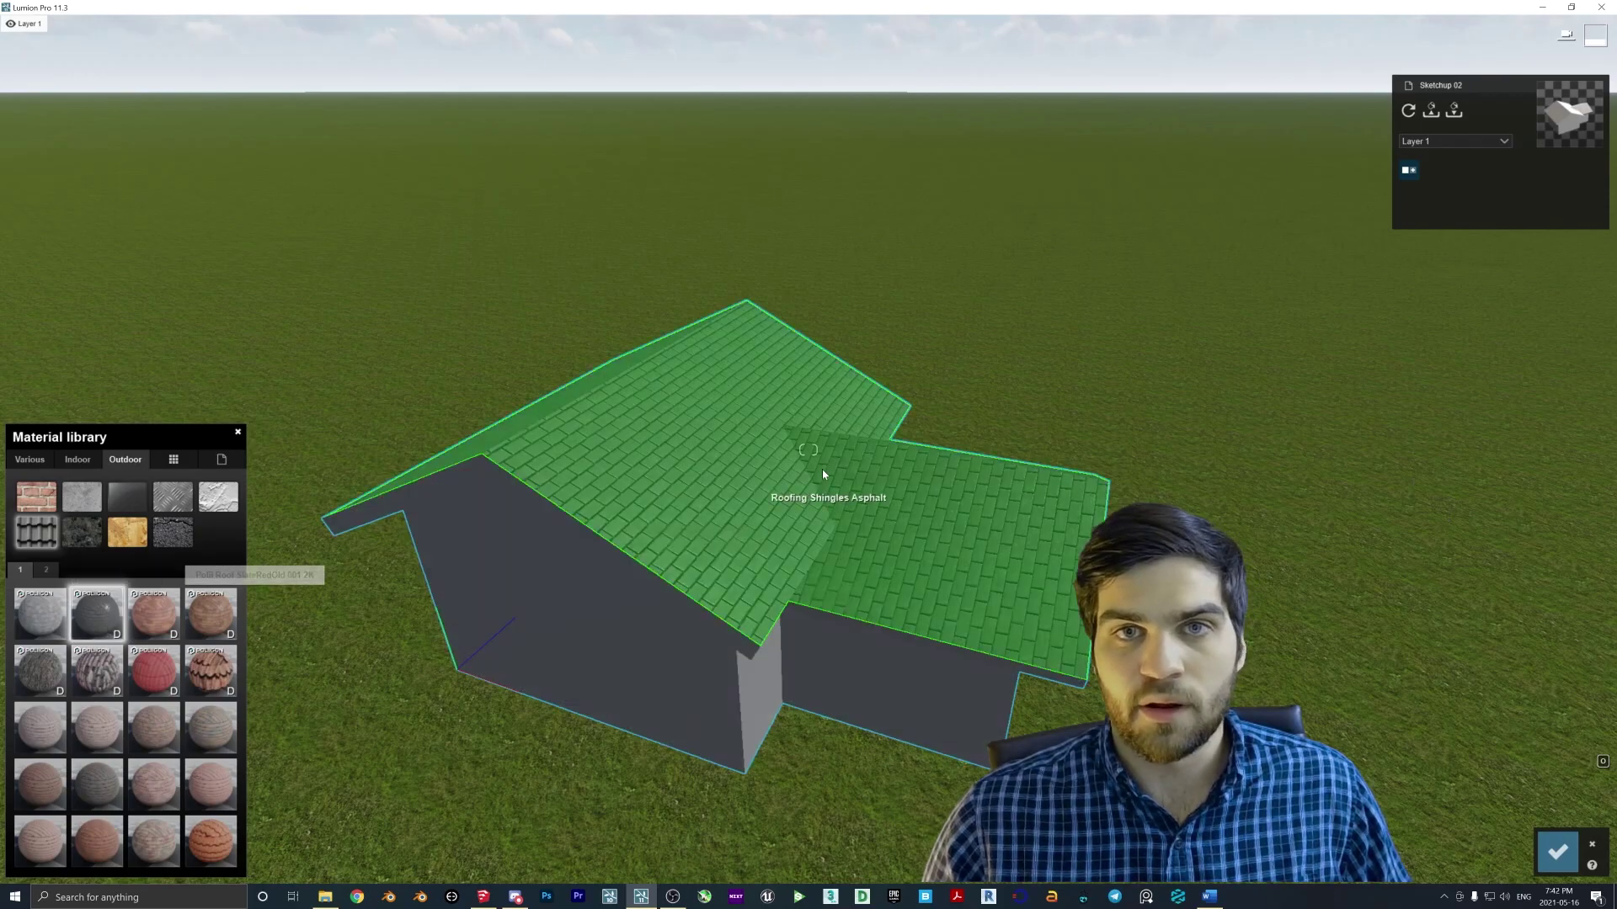
Move the camera along the roof ridge to inspect the new slate tiles
right_drag(833, 484, 808, 539)
scroll(807, 450, down, 5)
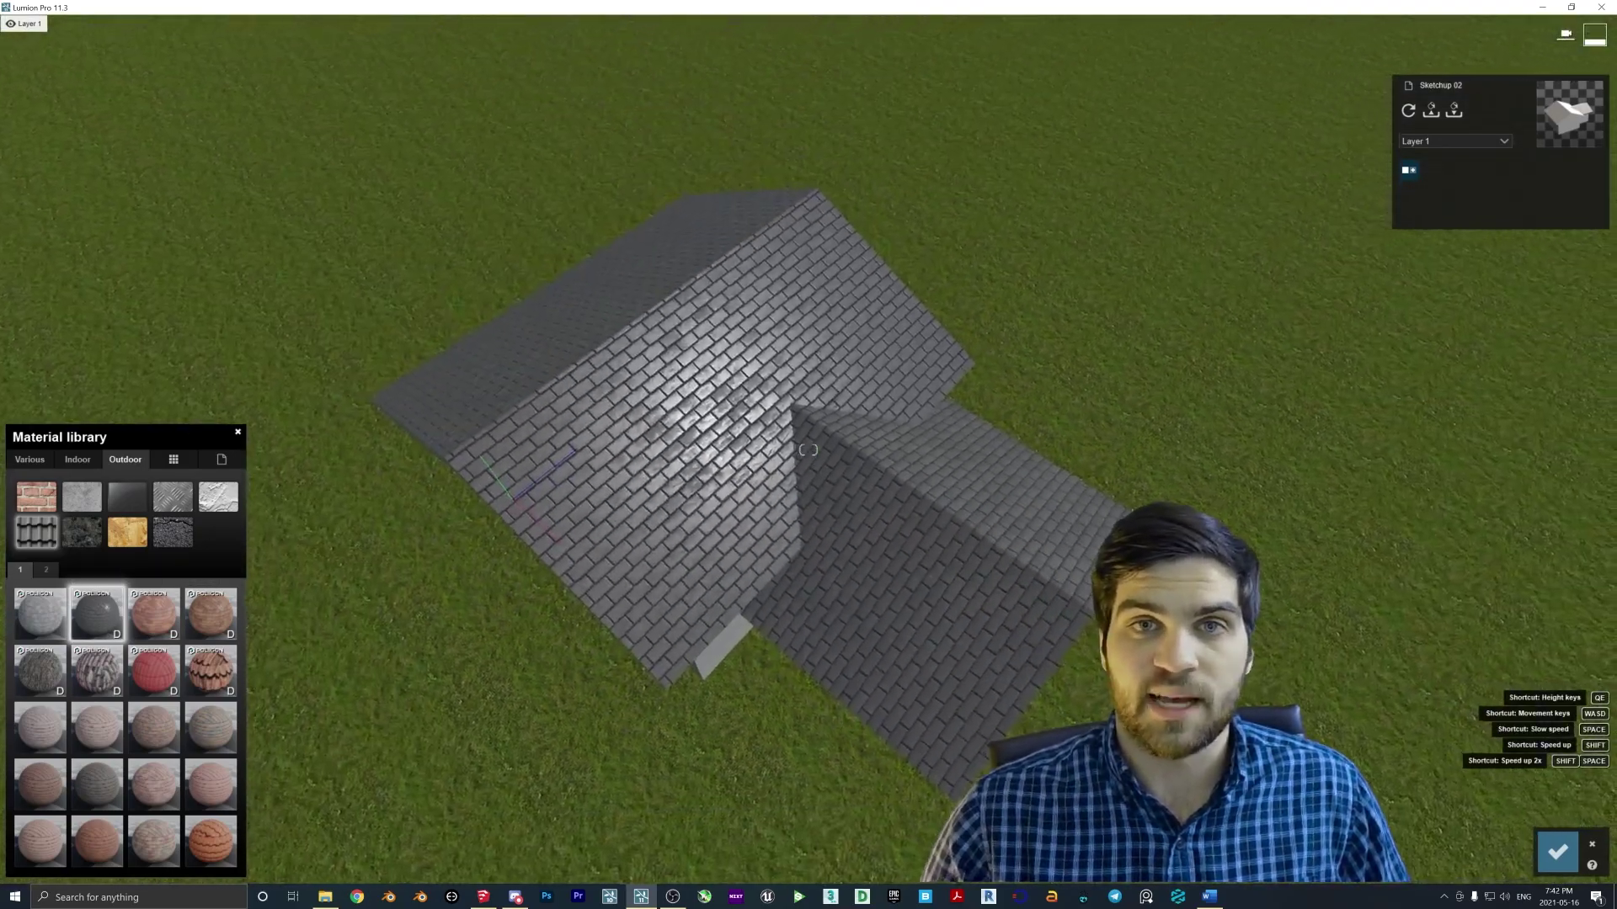
scroll(807, 450, up, 5)
right_drag(808, 450, 808, 371)
scroll(808, 449, down, 5)
right_drag(808, 450, 808, 404)
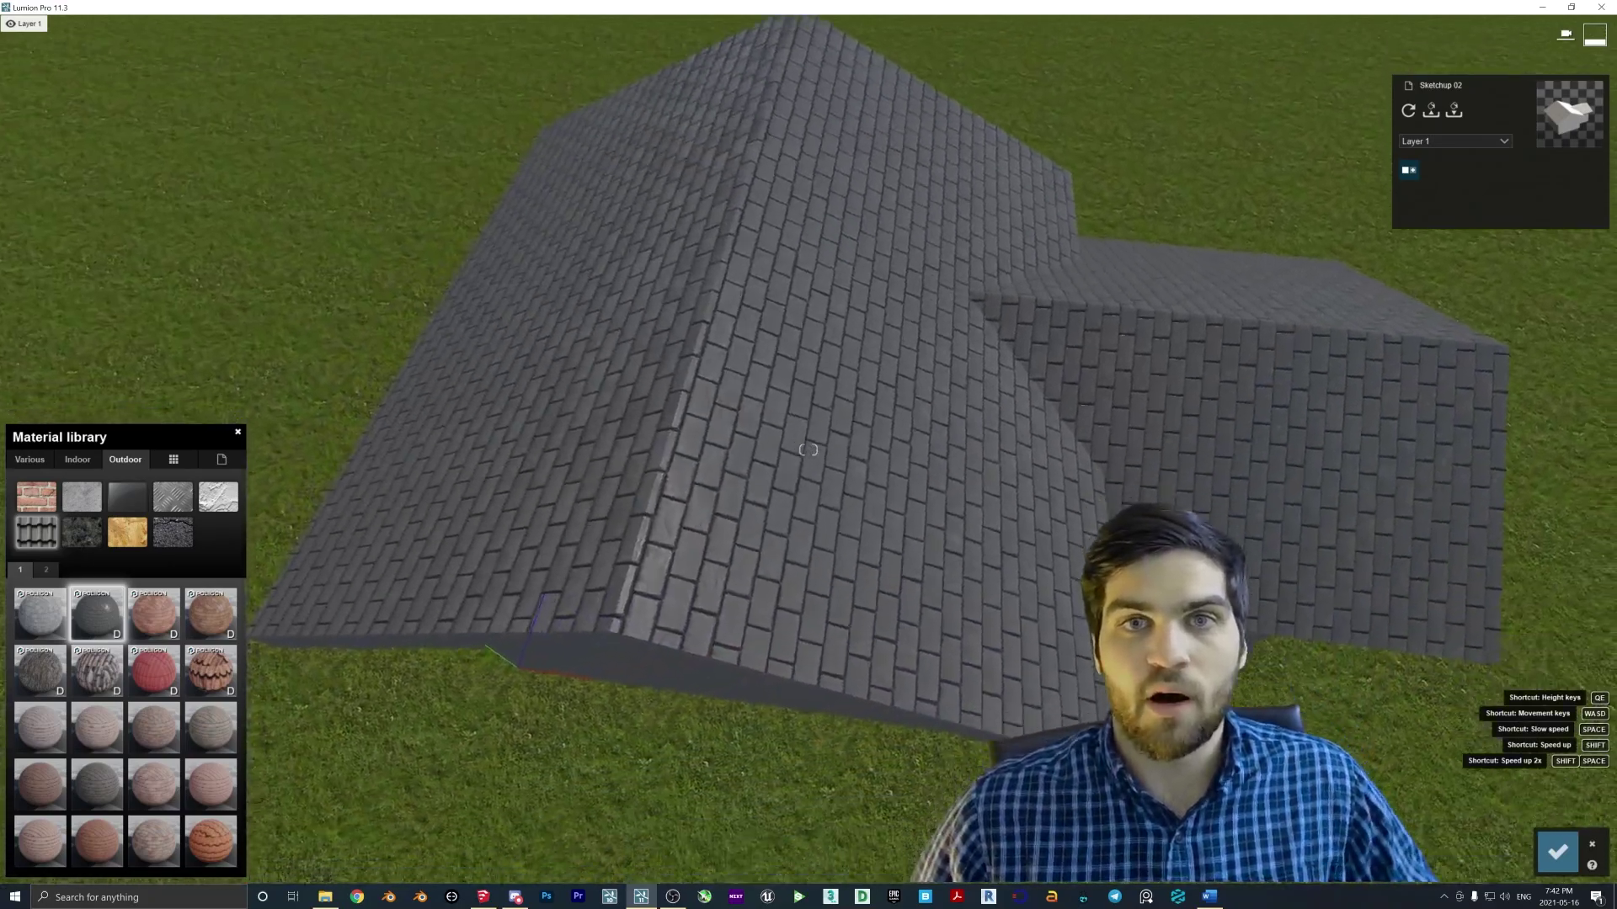
scroll(722, 532, up, 4)
scroll(723, 532, down, 8)
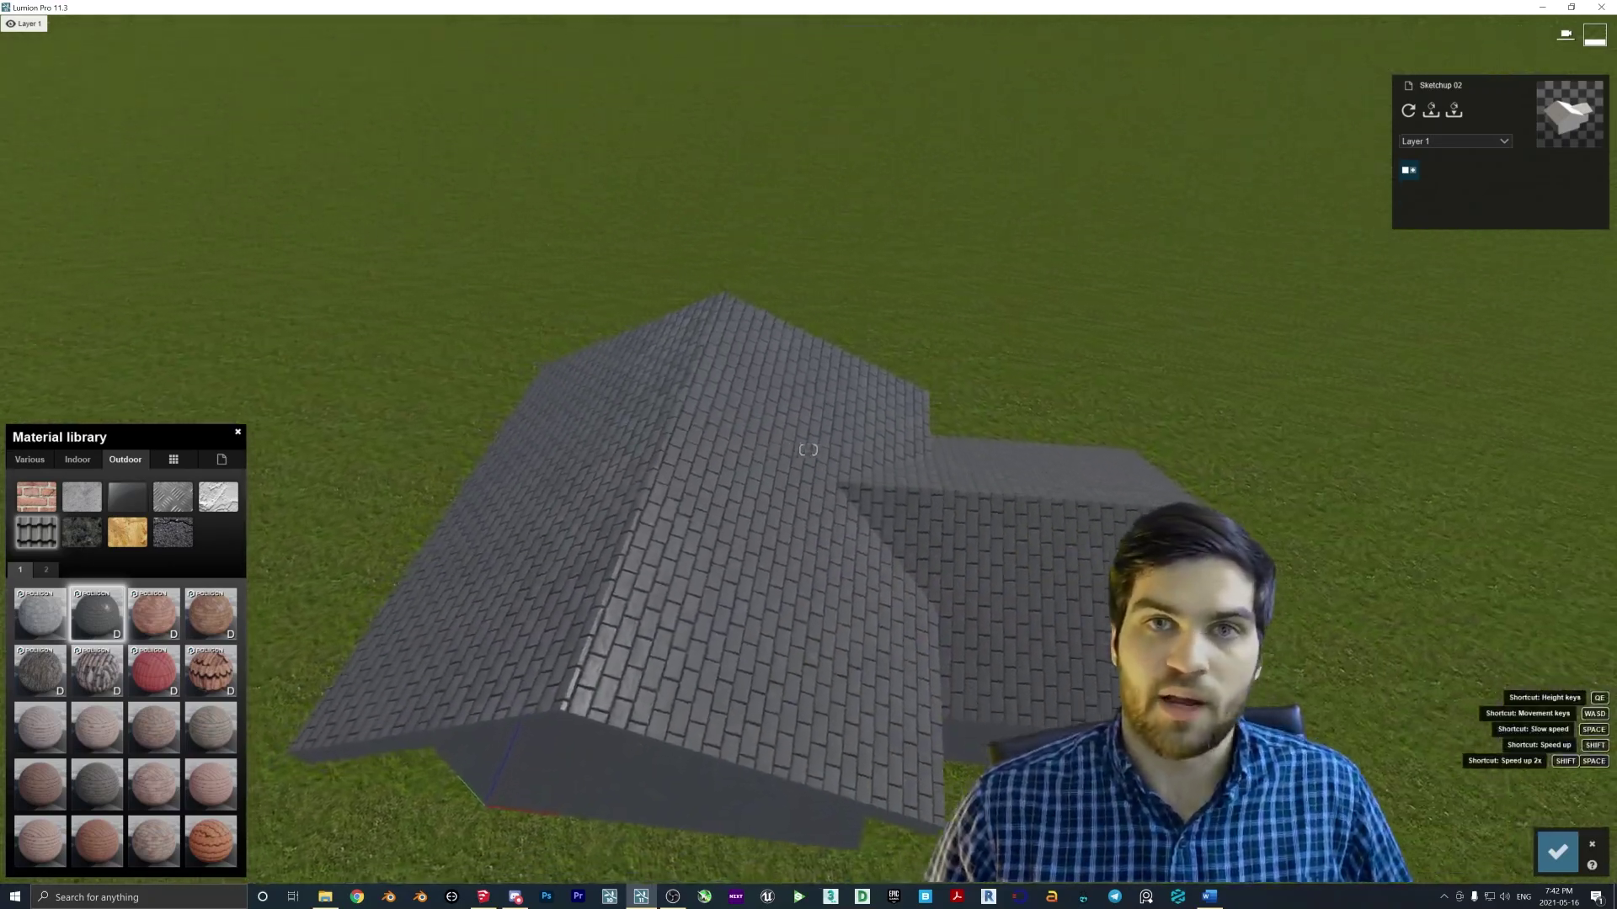
right_drag(701, 455, 652, 455)
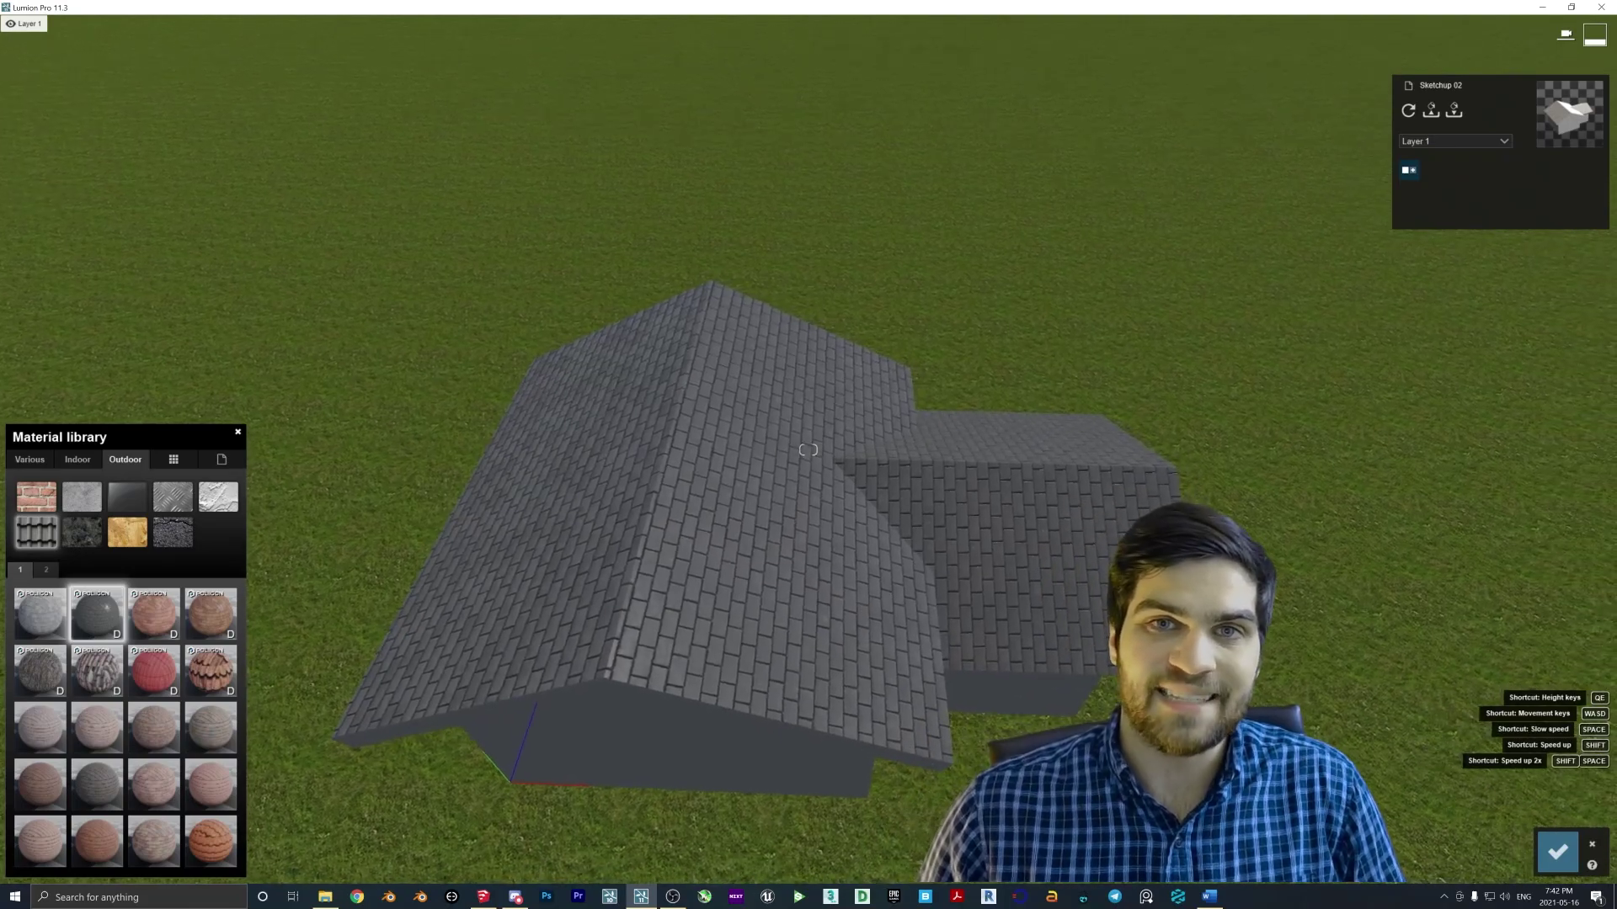
Reduce the roof material's map scale back to its imported size
click(482, 899)
middle_drag(750, 515, 391, 678)
click(641, 897)
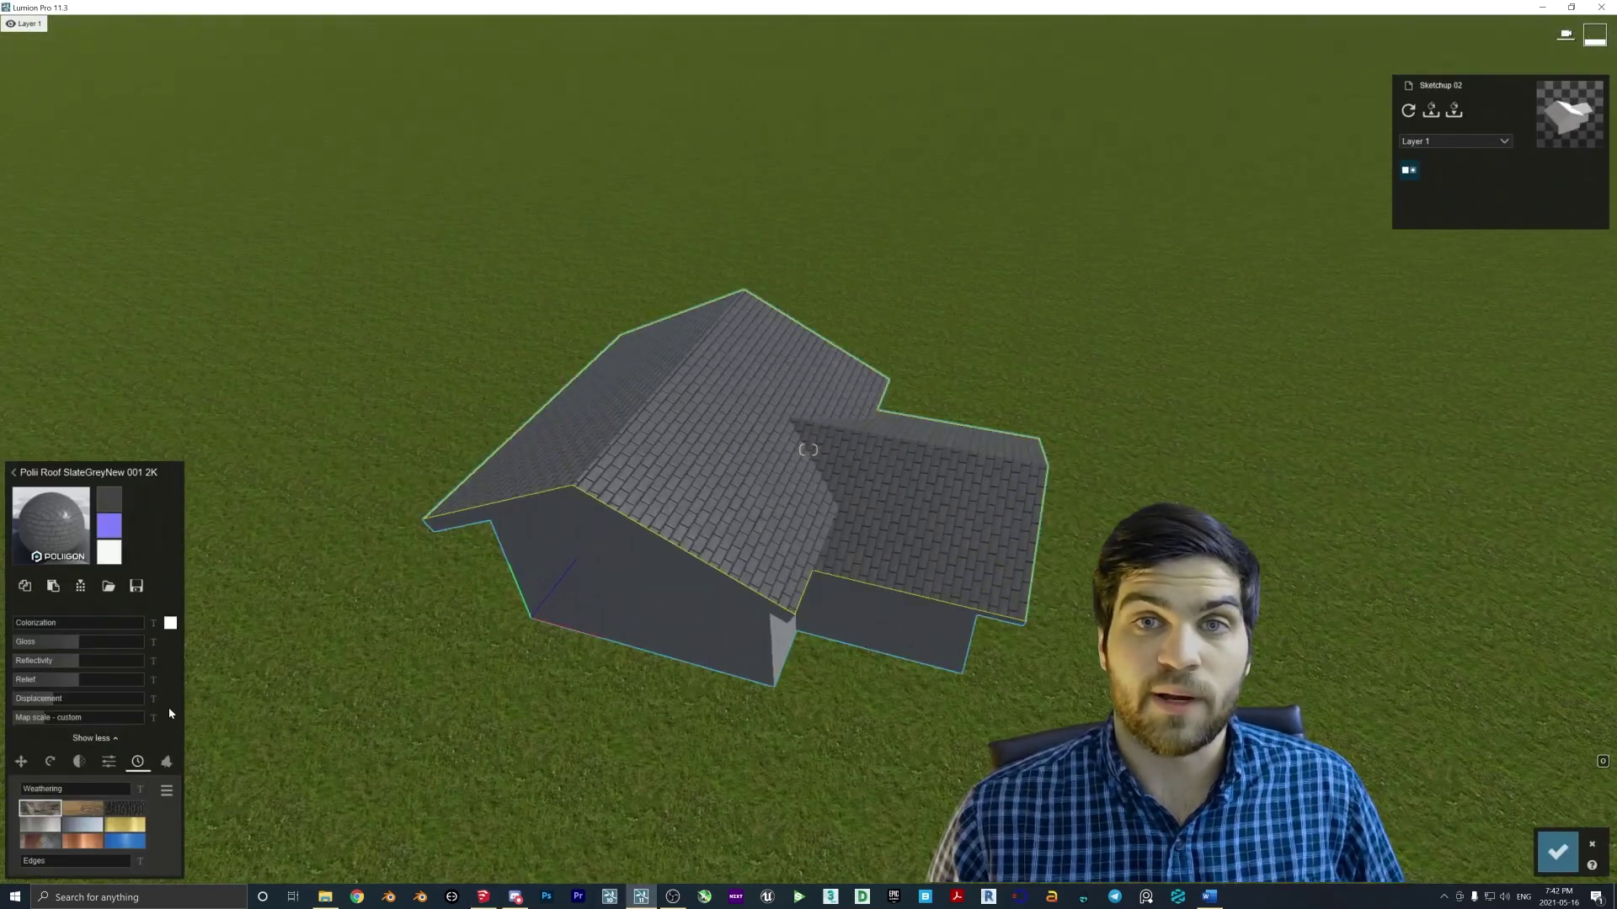
click(56, 721)
drag(57, 720, 26, 720)
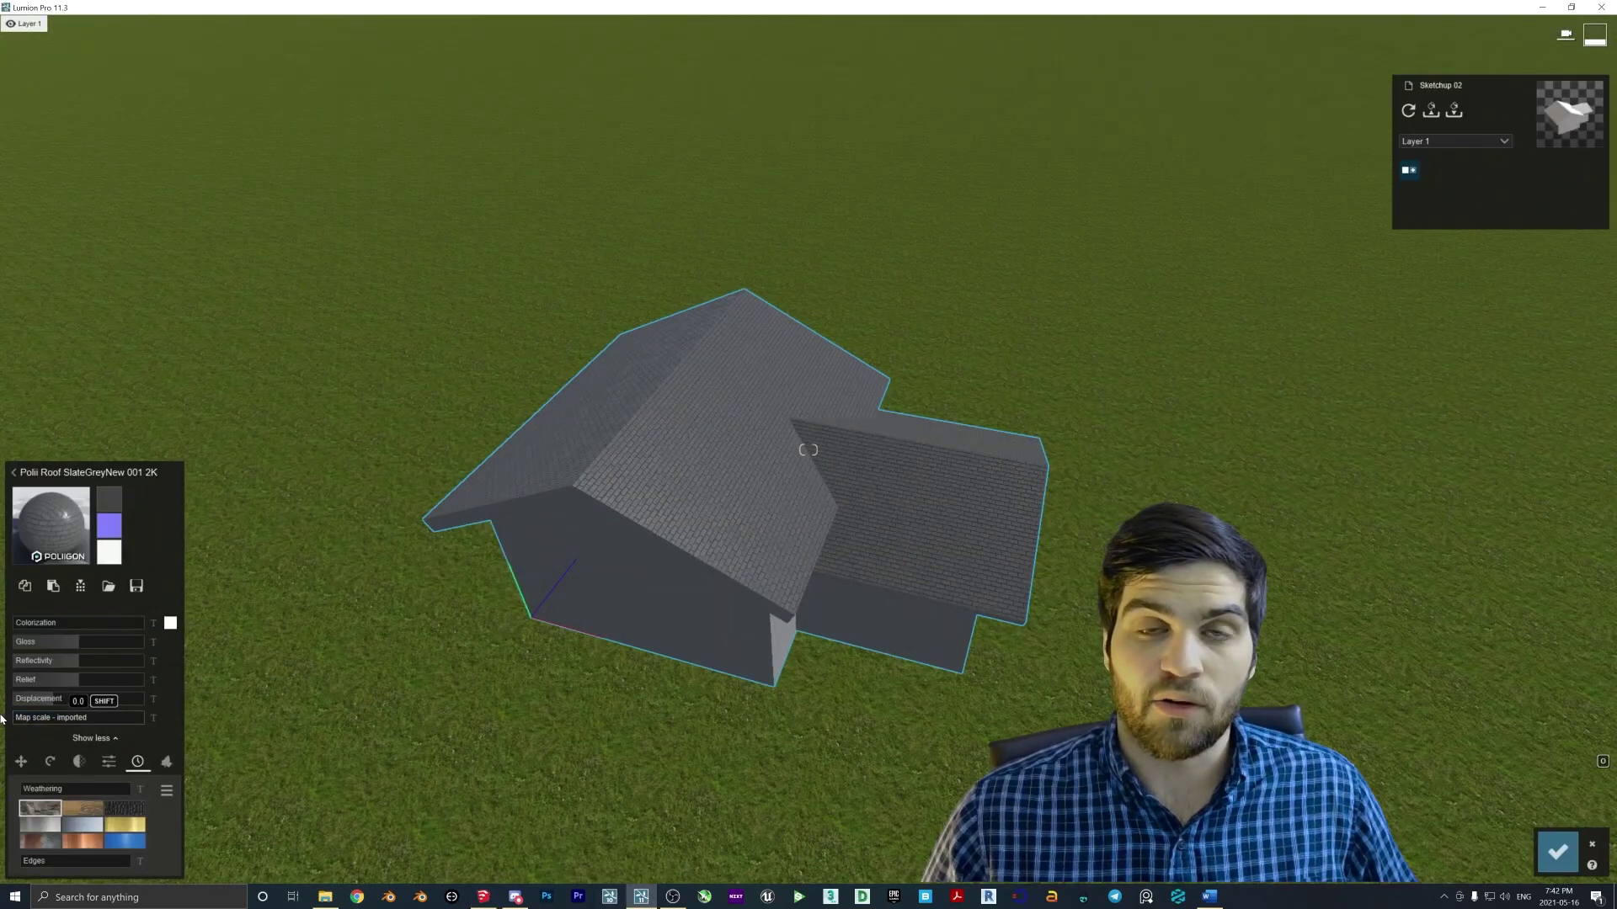
scroll(808, 455, up, 5)
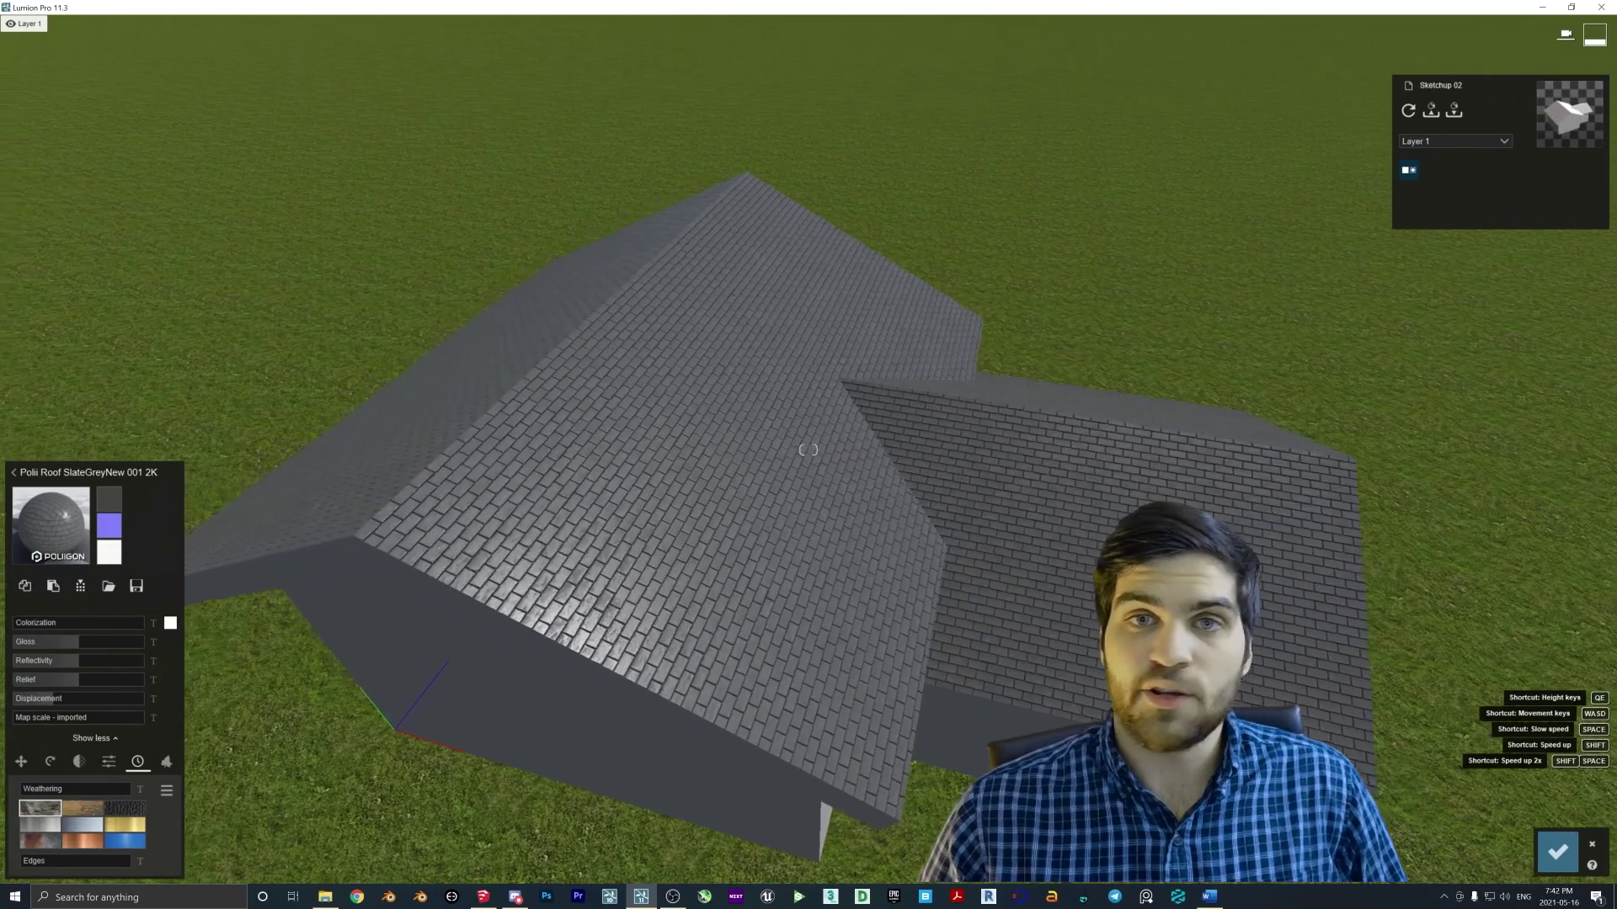
scroll(808, 455, down, 5)
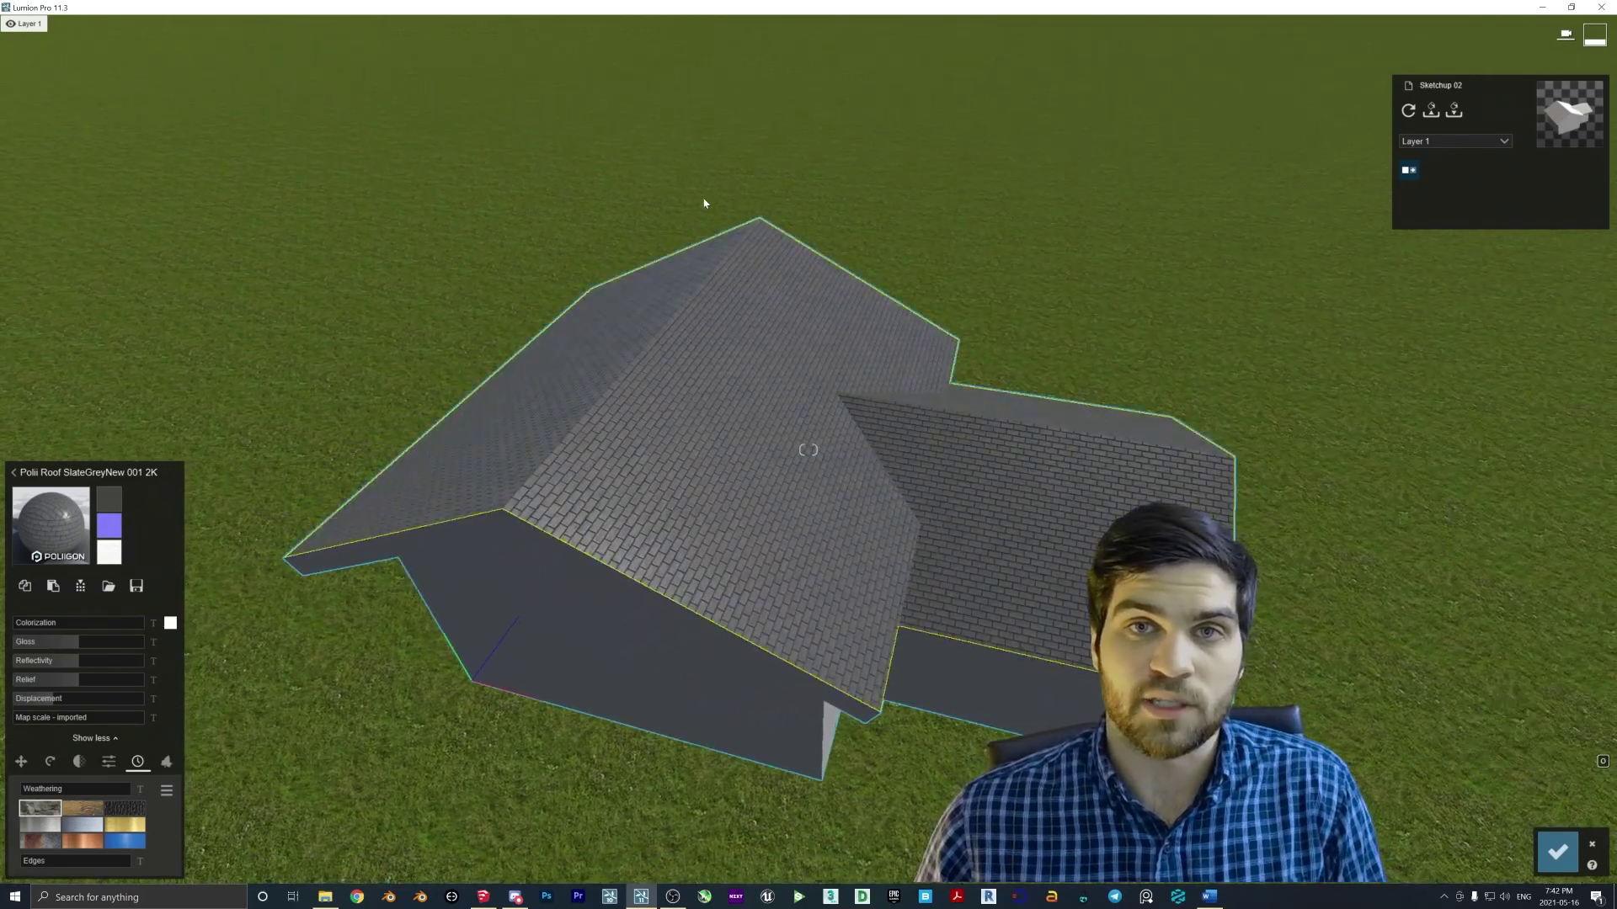
click(485, 900)
Edit the Roofing Shingles Asphalt material, setting texture width to 6' and then 8'
click(743, 479)
click(1475, 274)
double_click(1481, 413)
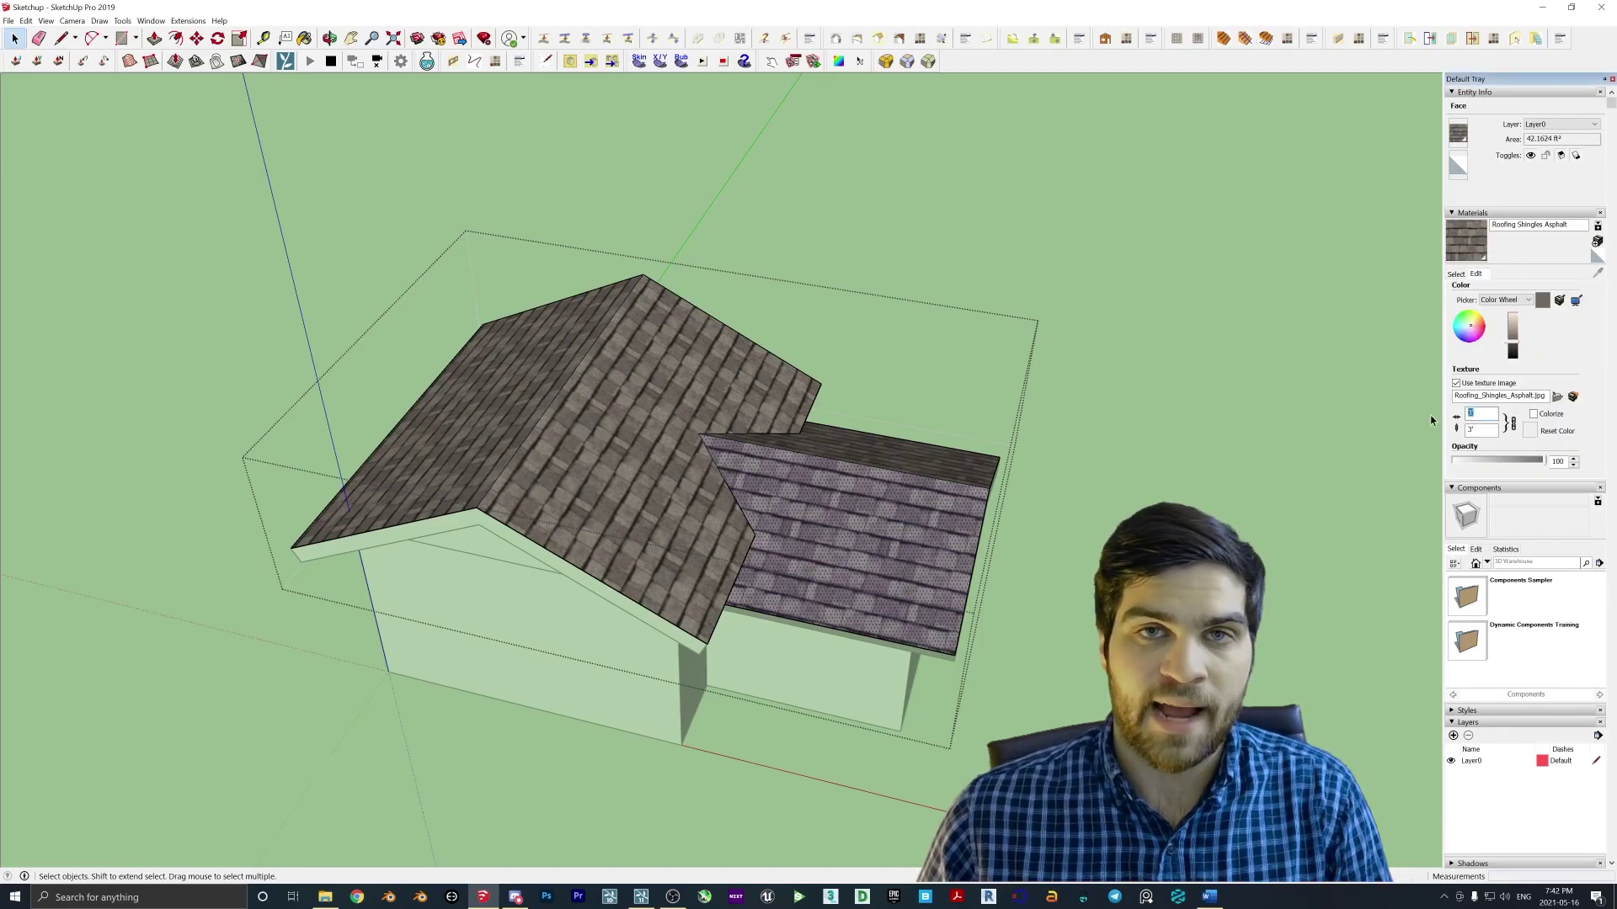
text(6)
key(Return)
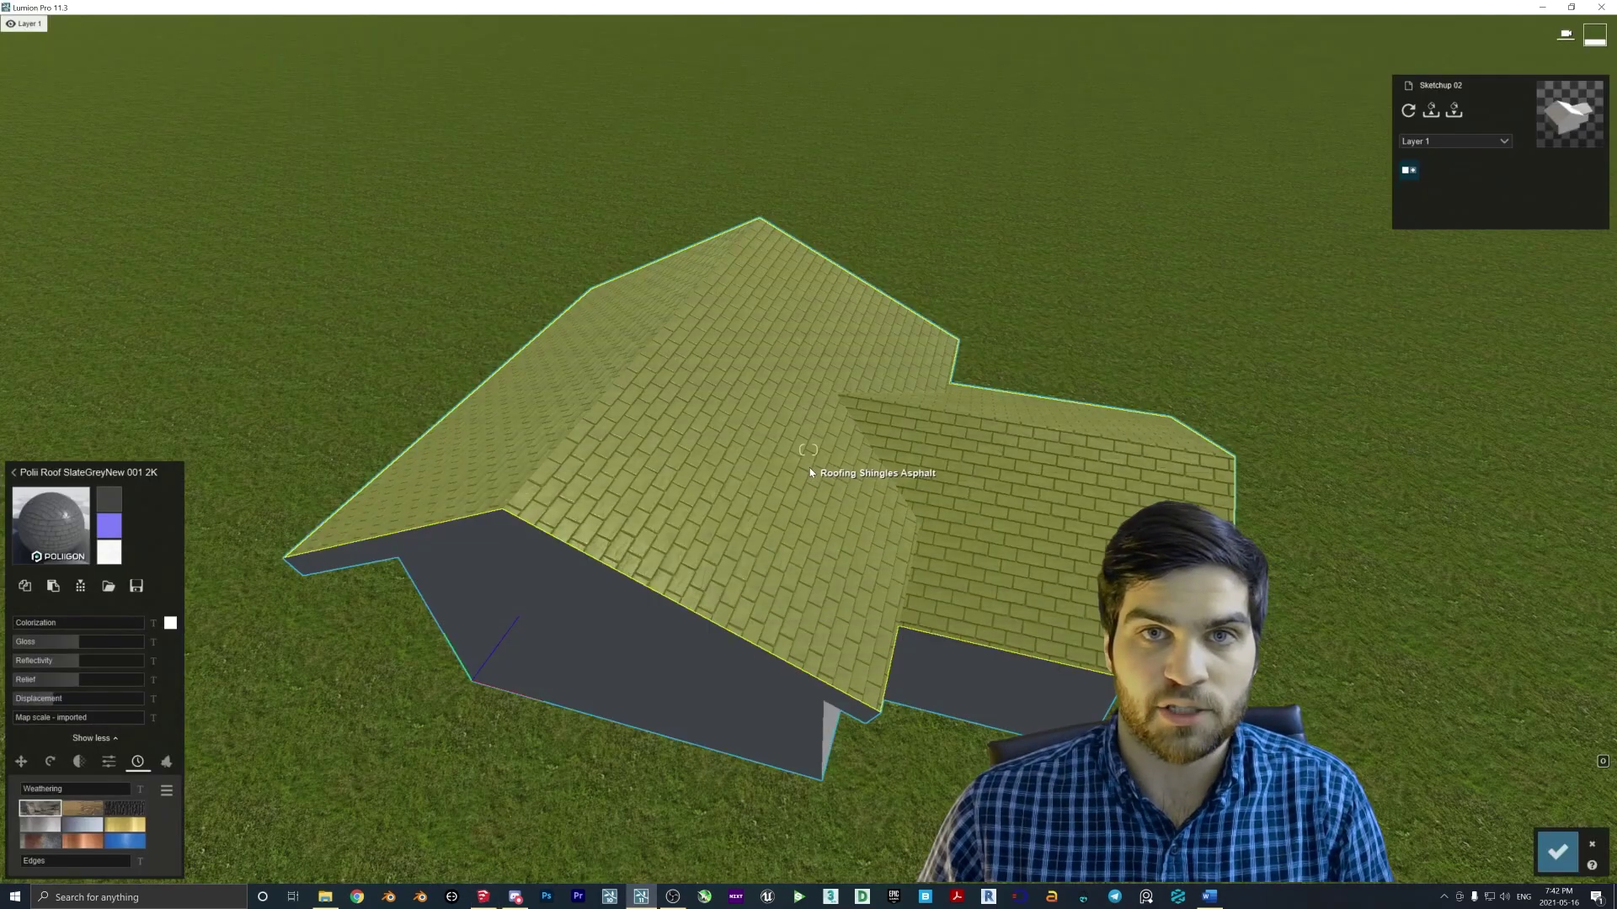
click(483, 898)
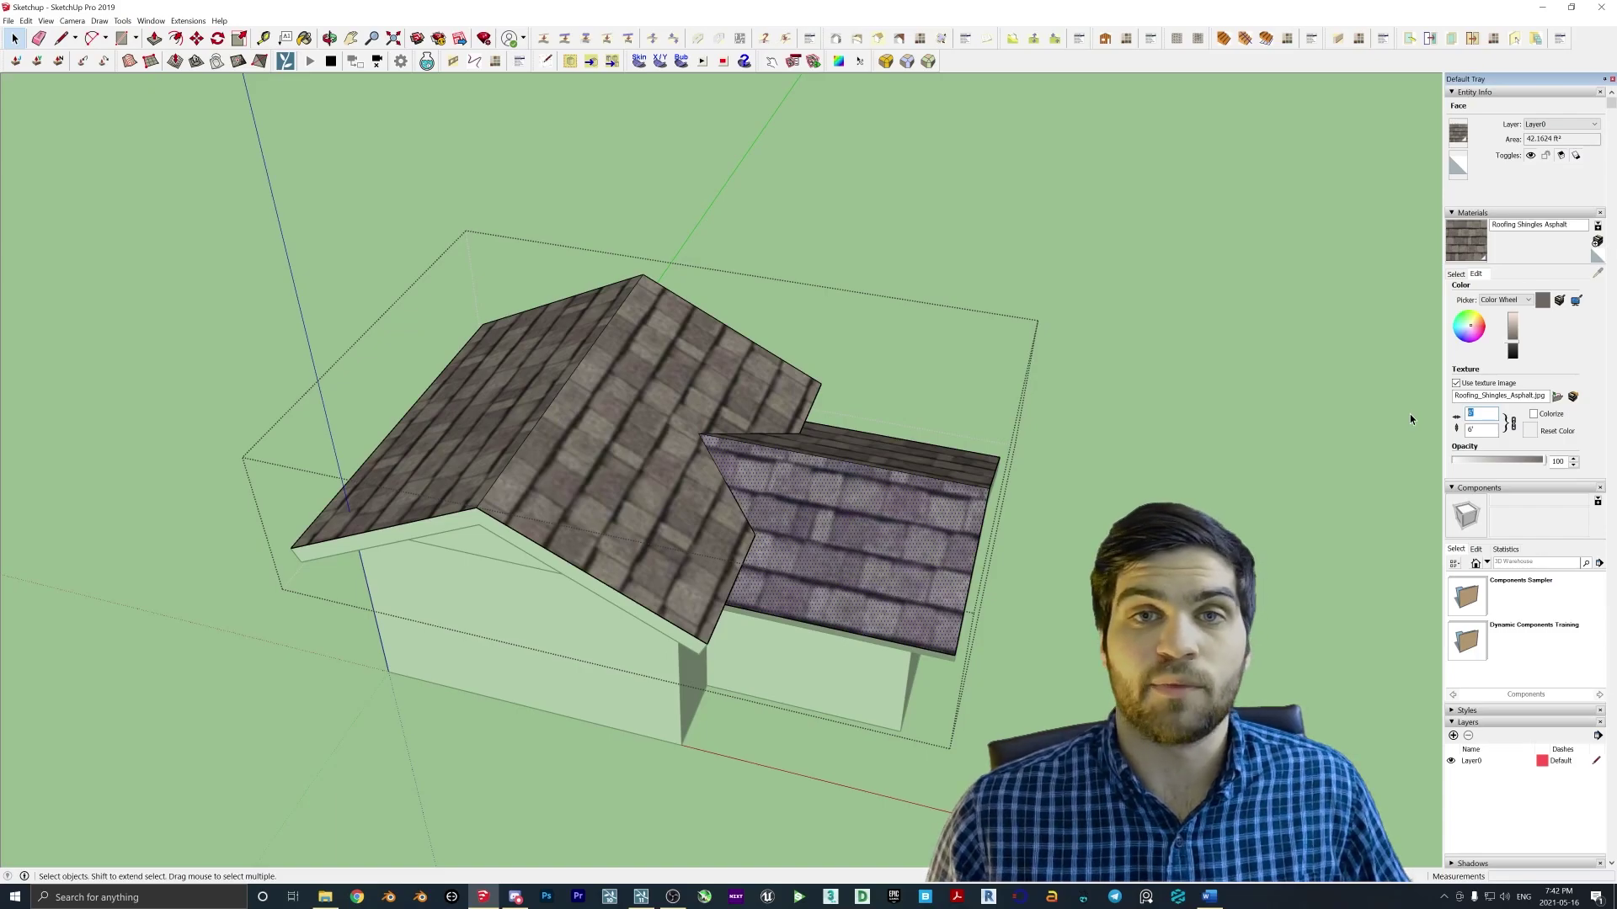
text(8)
key(Return)
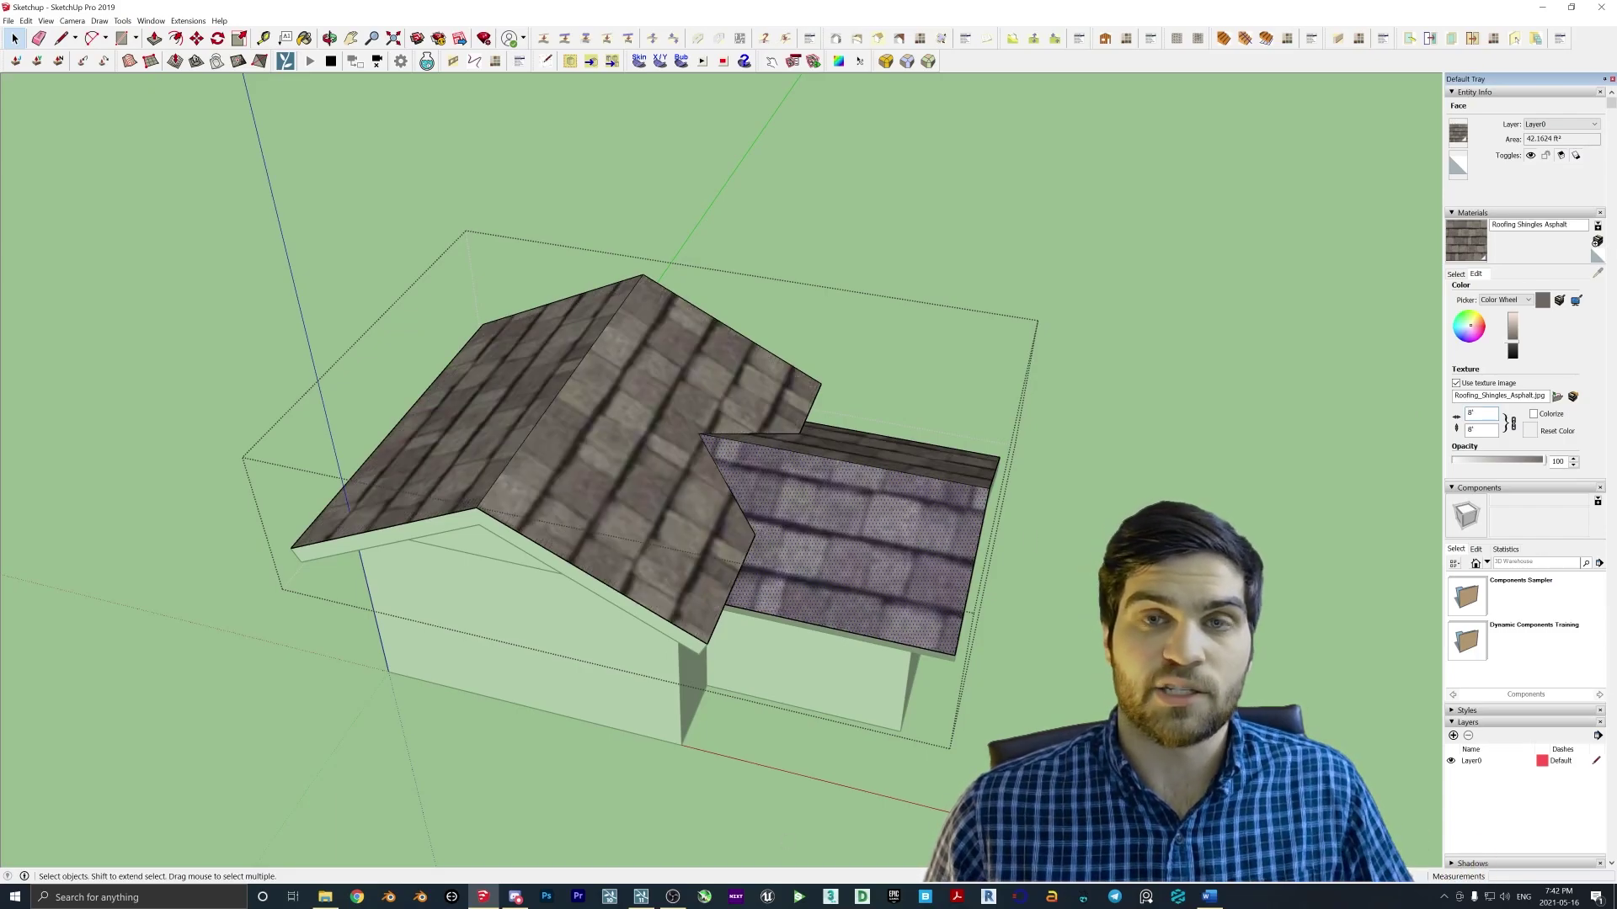
Zoom and orbit the Lumion camera over the roof to check the enlarged tiles
click(641, 899)
scroll(821, 539, up, 6)
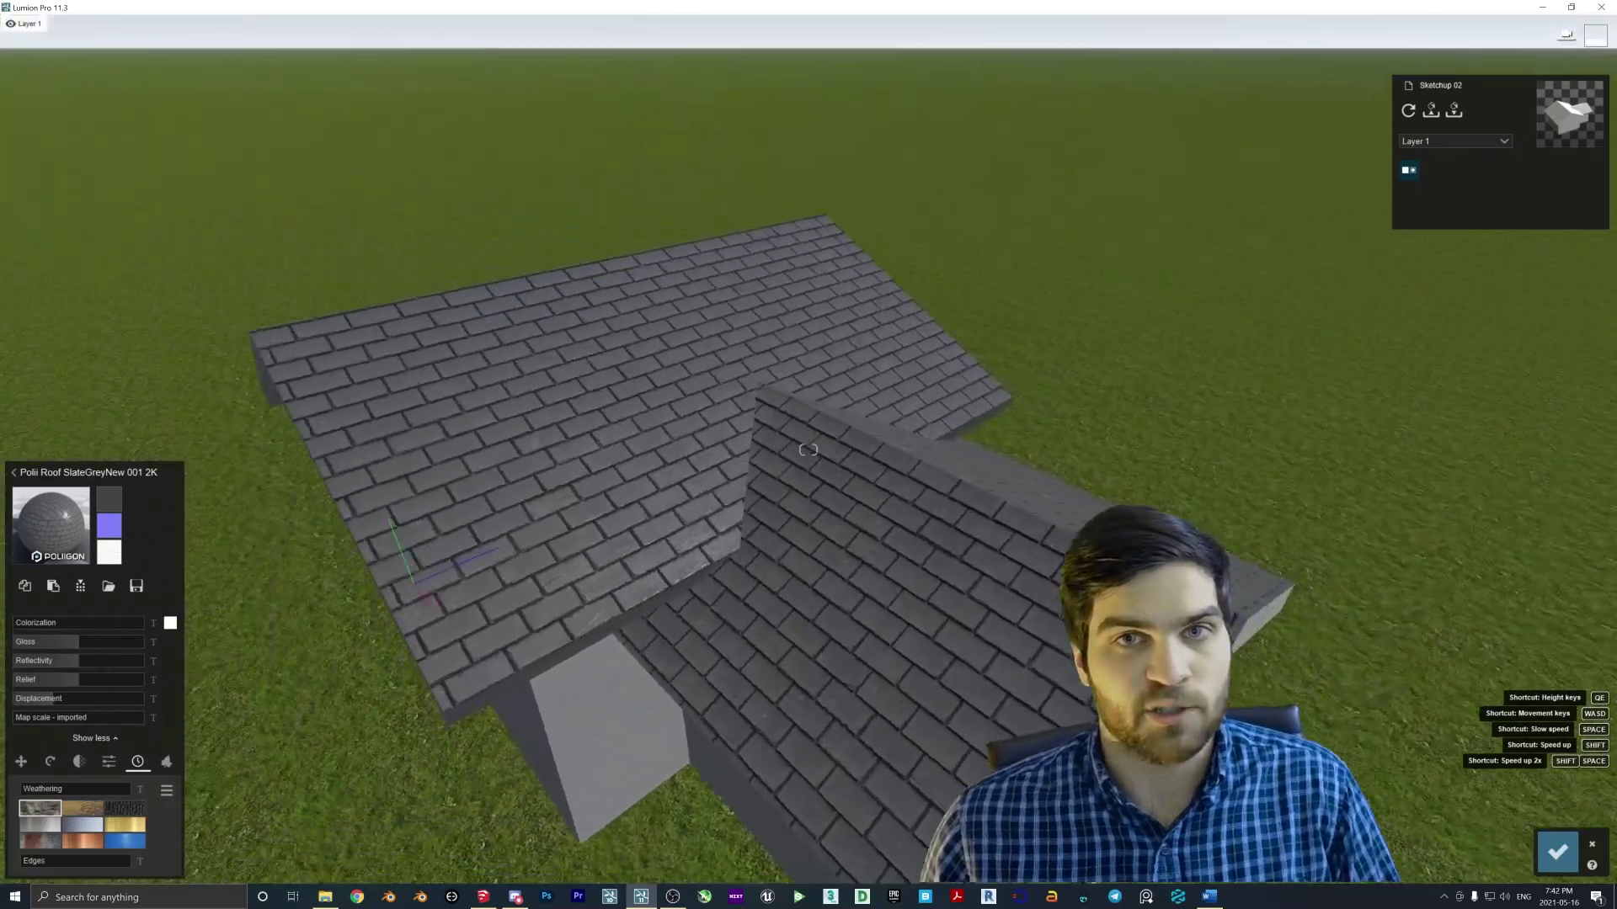
scroll(808, 450, down, 6)
right_drag(807, 450, 841, 556)
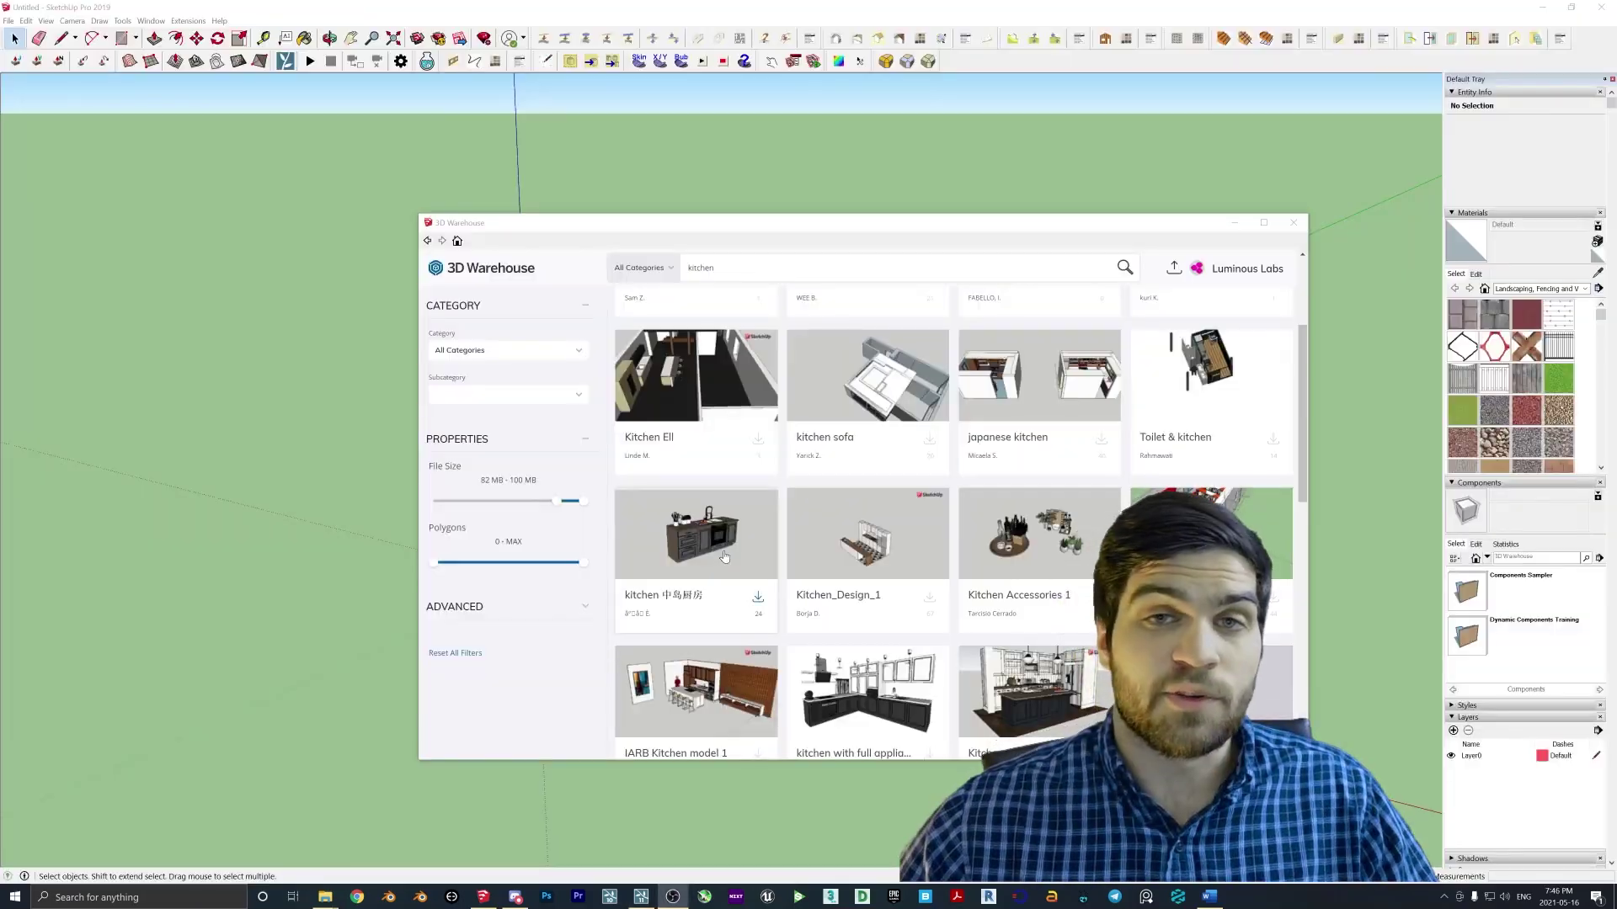
Download the 'kitchen' island cabinet from 3D Warehouse and inspect its countertop
click(758, 601)
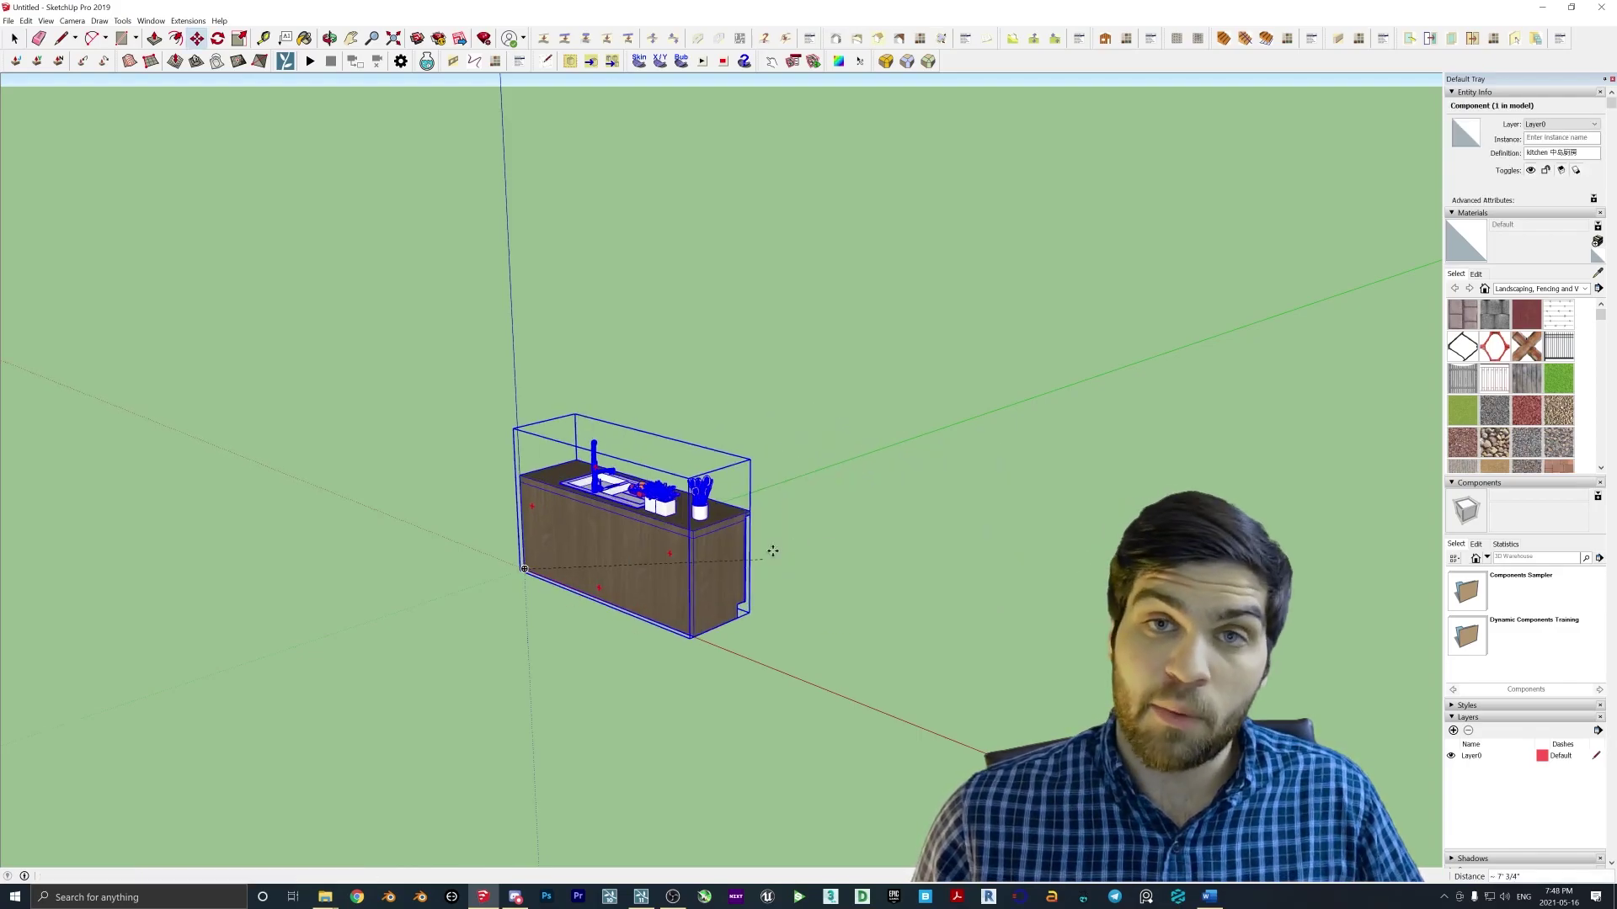
middle_drag(763, 554, 331, 637)
scroll(619, 475, up, 8)
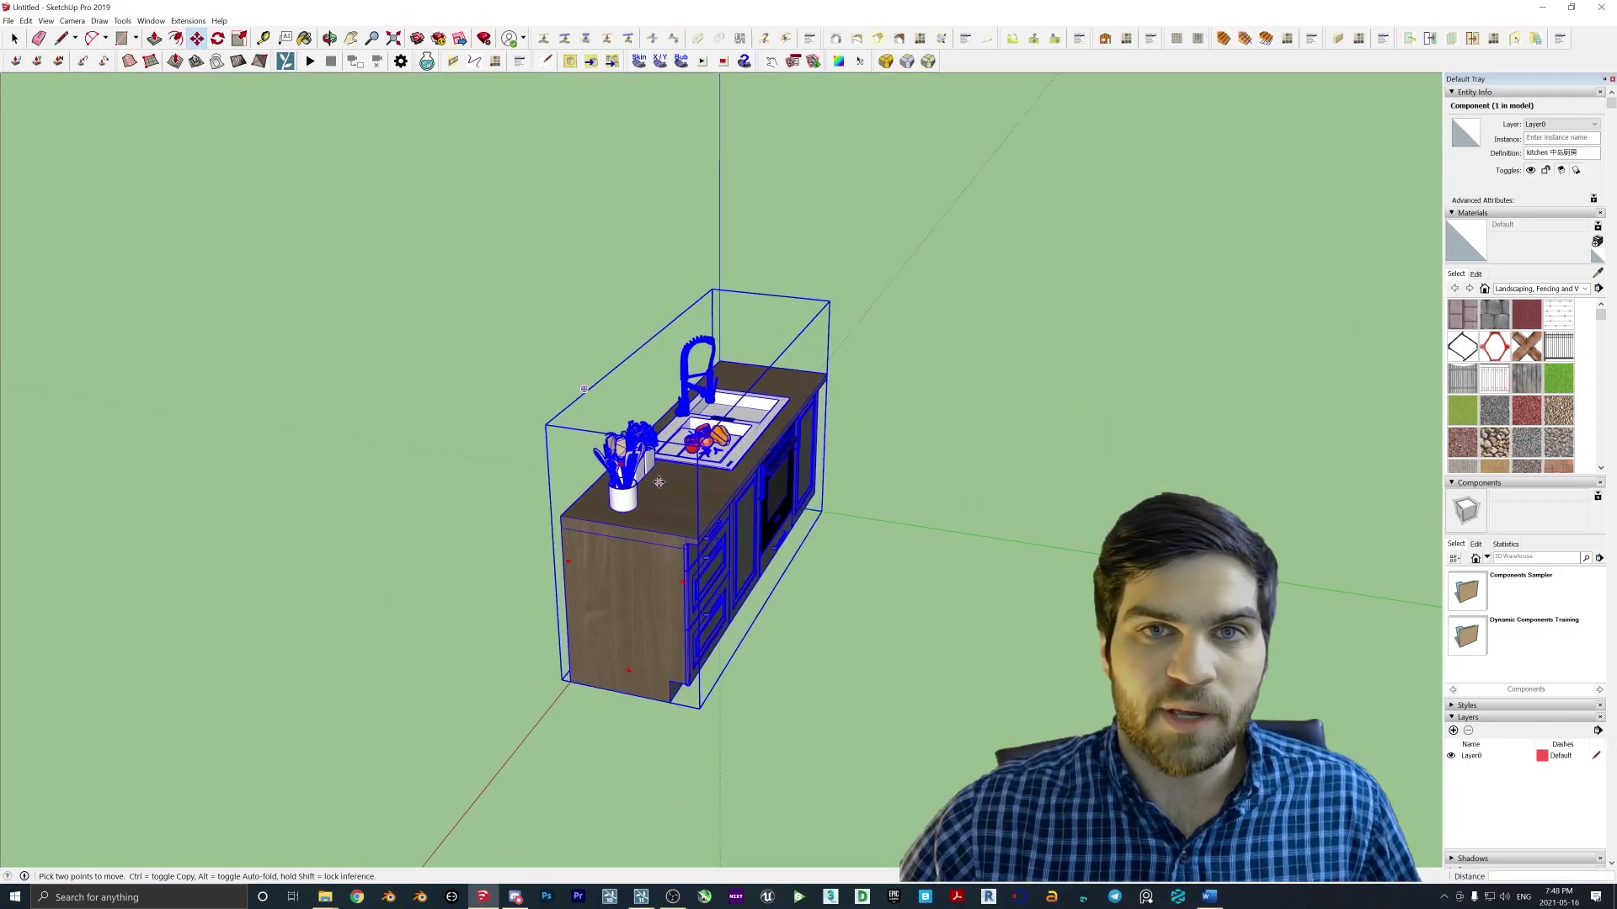
scroll(596, 451, up, 5)
middle_drag(596, 451, 640, 396)
scroll(607, 484, up, 5)
scroll(607, 484, down, 5)
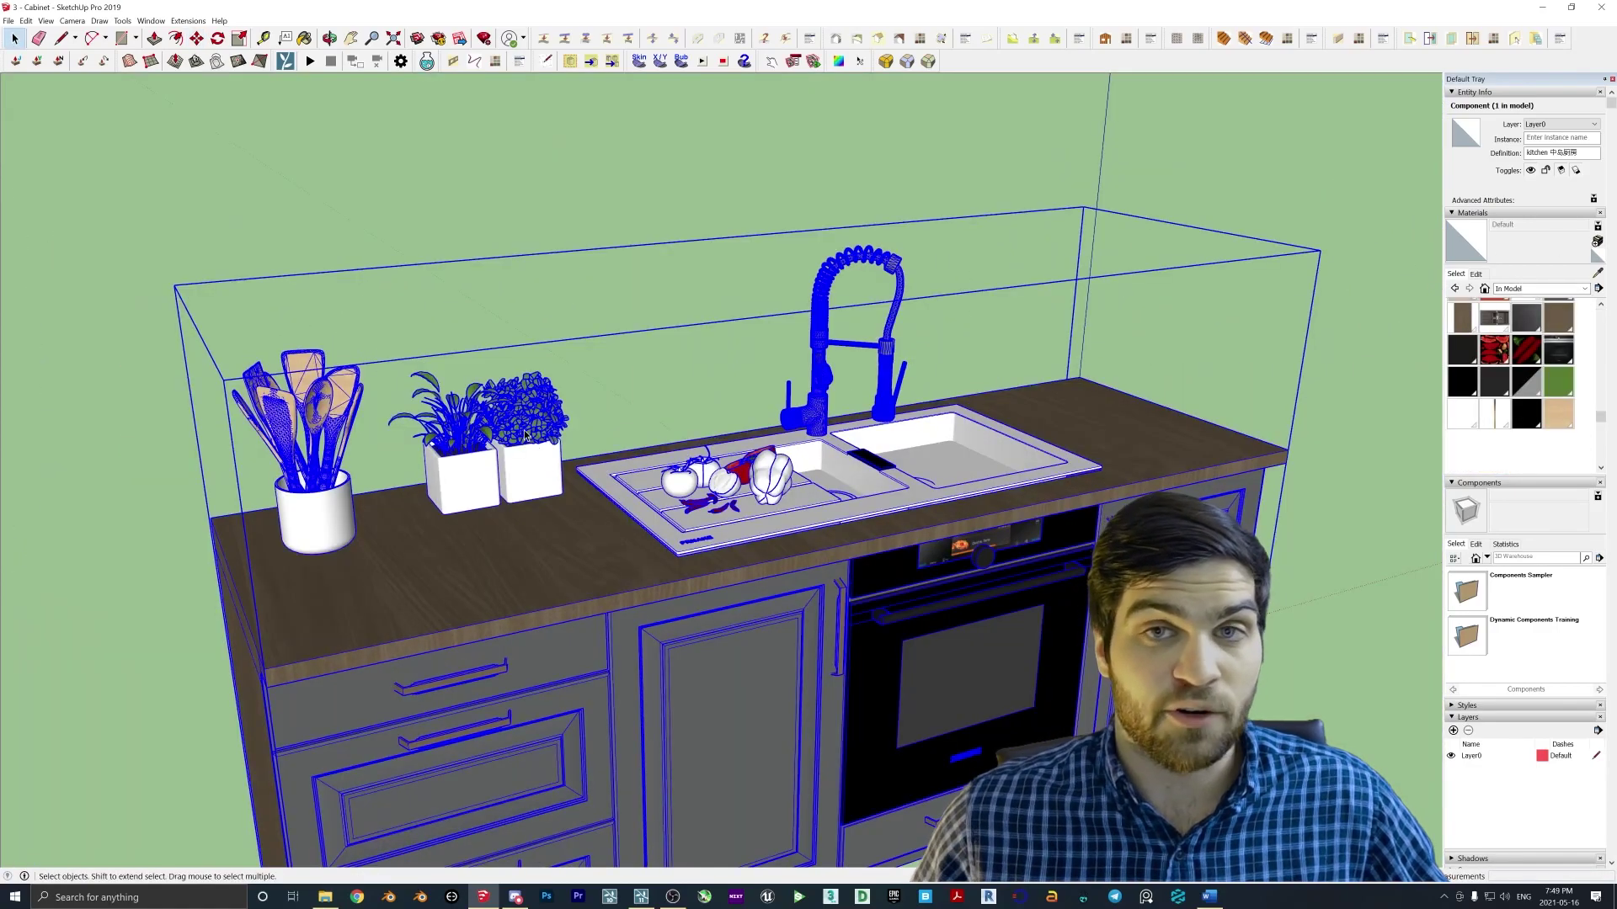
Edit inside the kitchen and sink components and delete the faucet and clutter
double_click(526, 434)
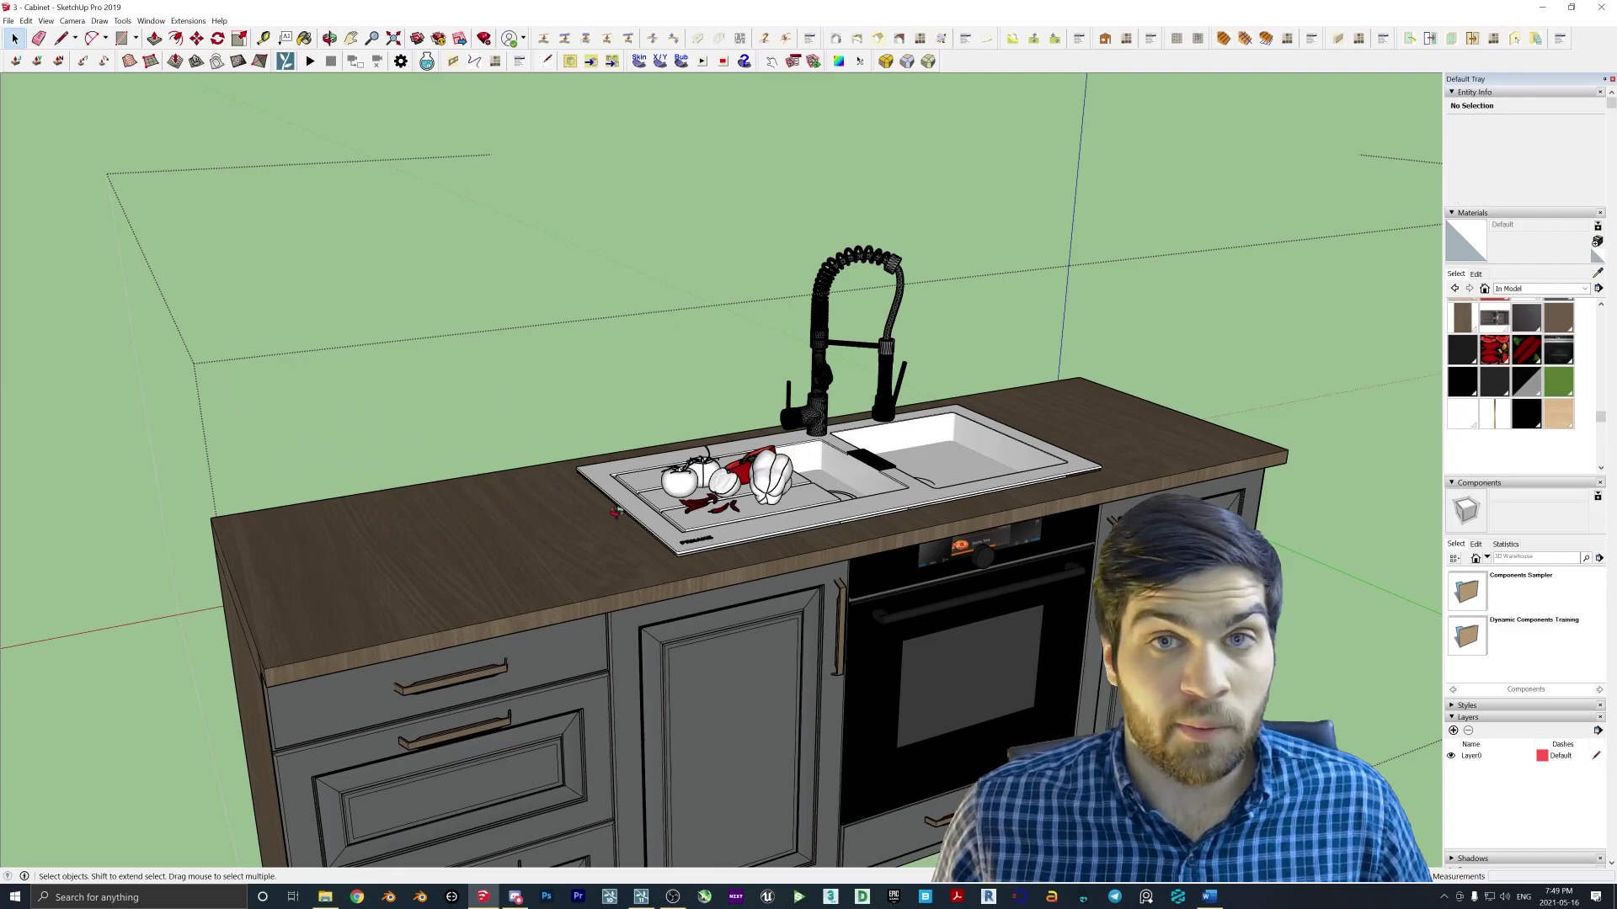
scroll(616, 514, up, 5)
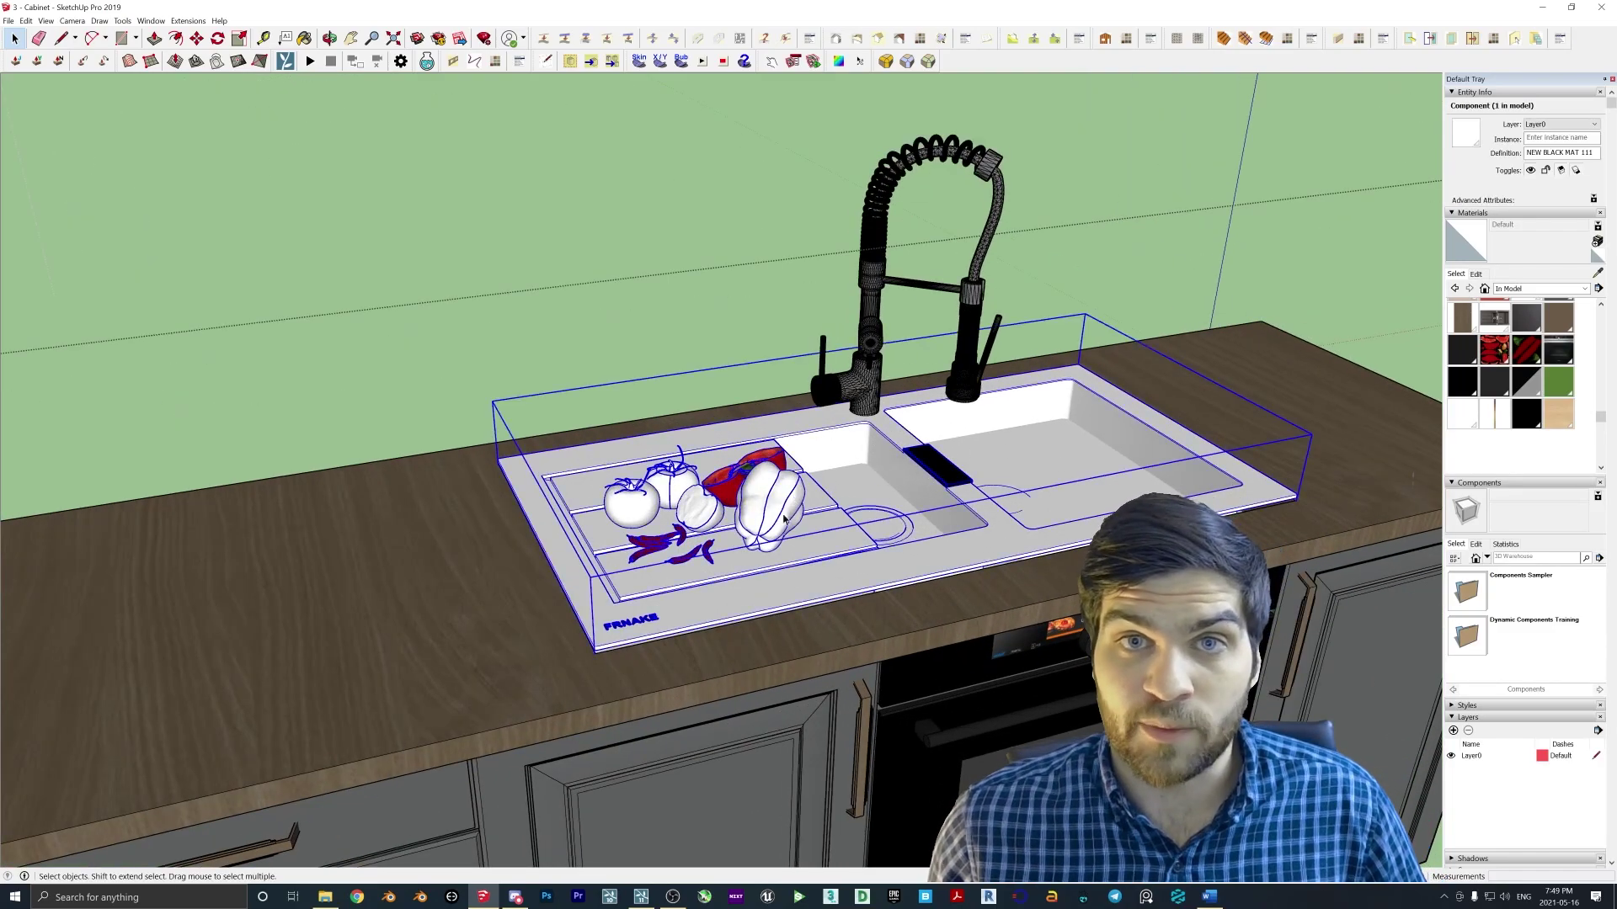
double_click(766, 499)
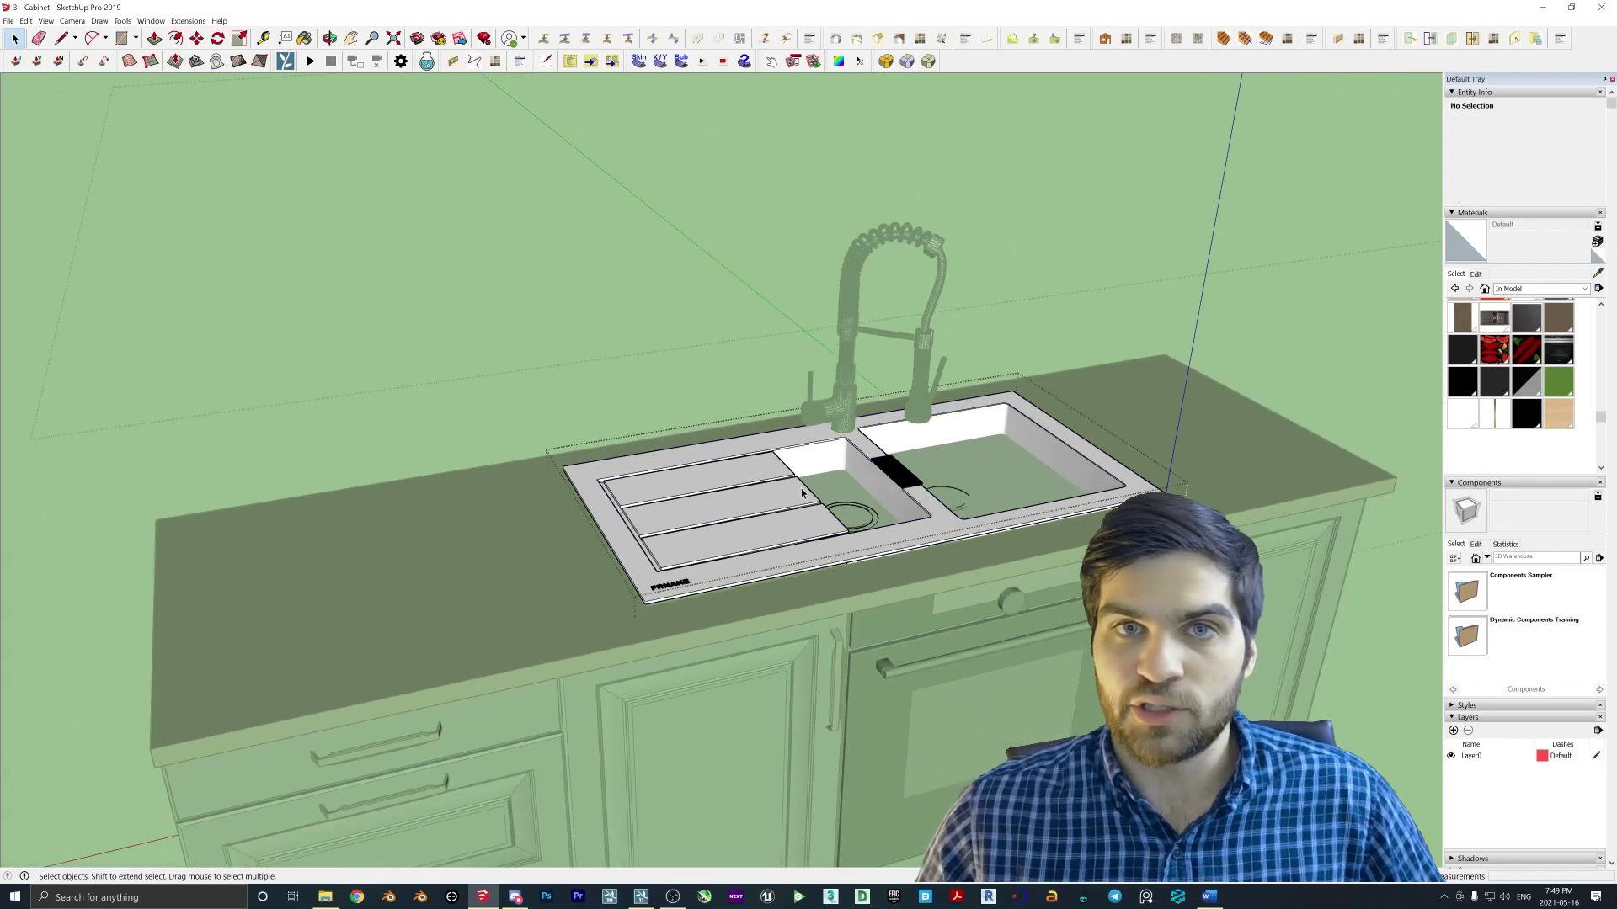
key(Escape)
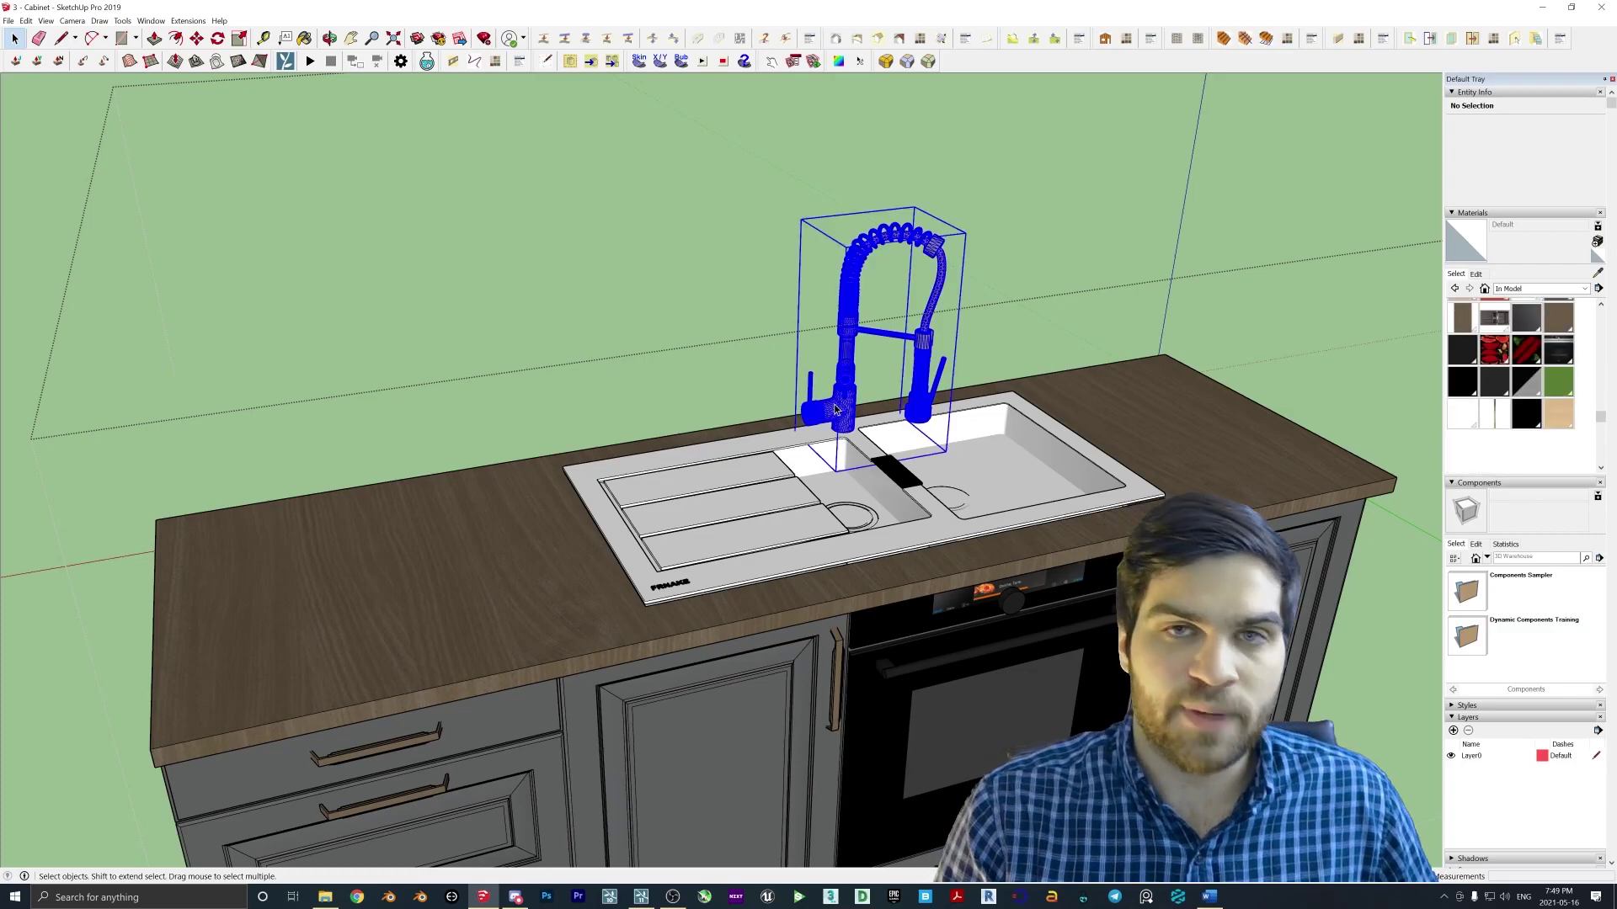
key(Delete)
middle_drag(836, 410, 778, 443)
Select the sink and delete a material from the model's in-model material list
click(563, 491)
click(1509, 359)
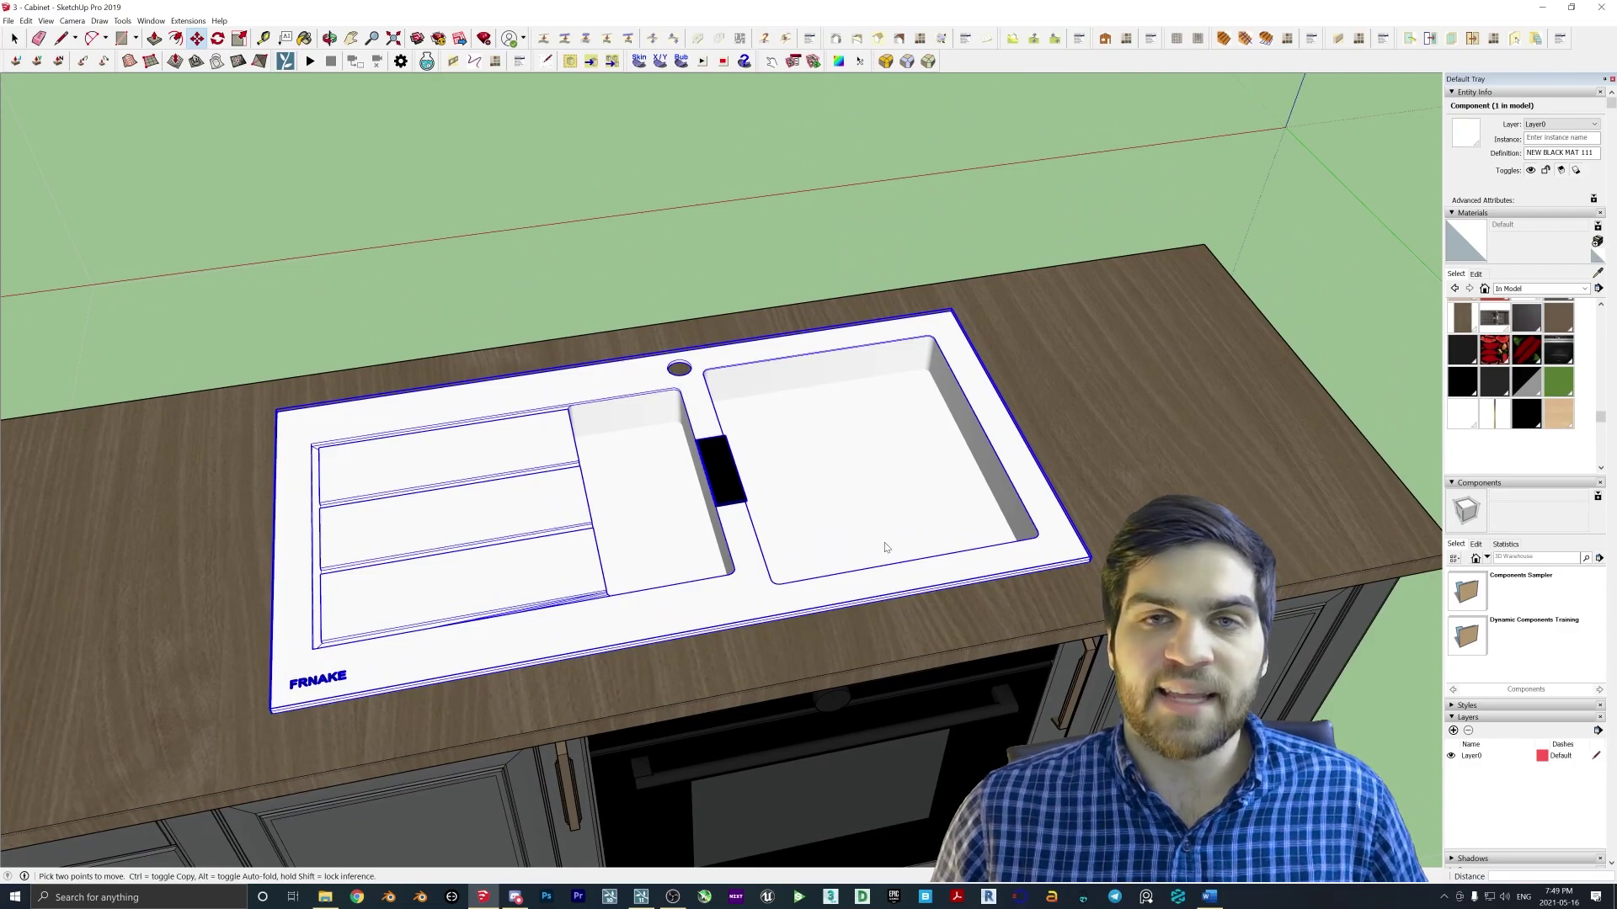
middle_drag(755, 523, 1179, 425)
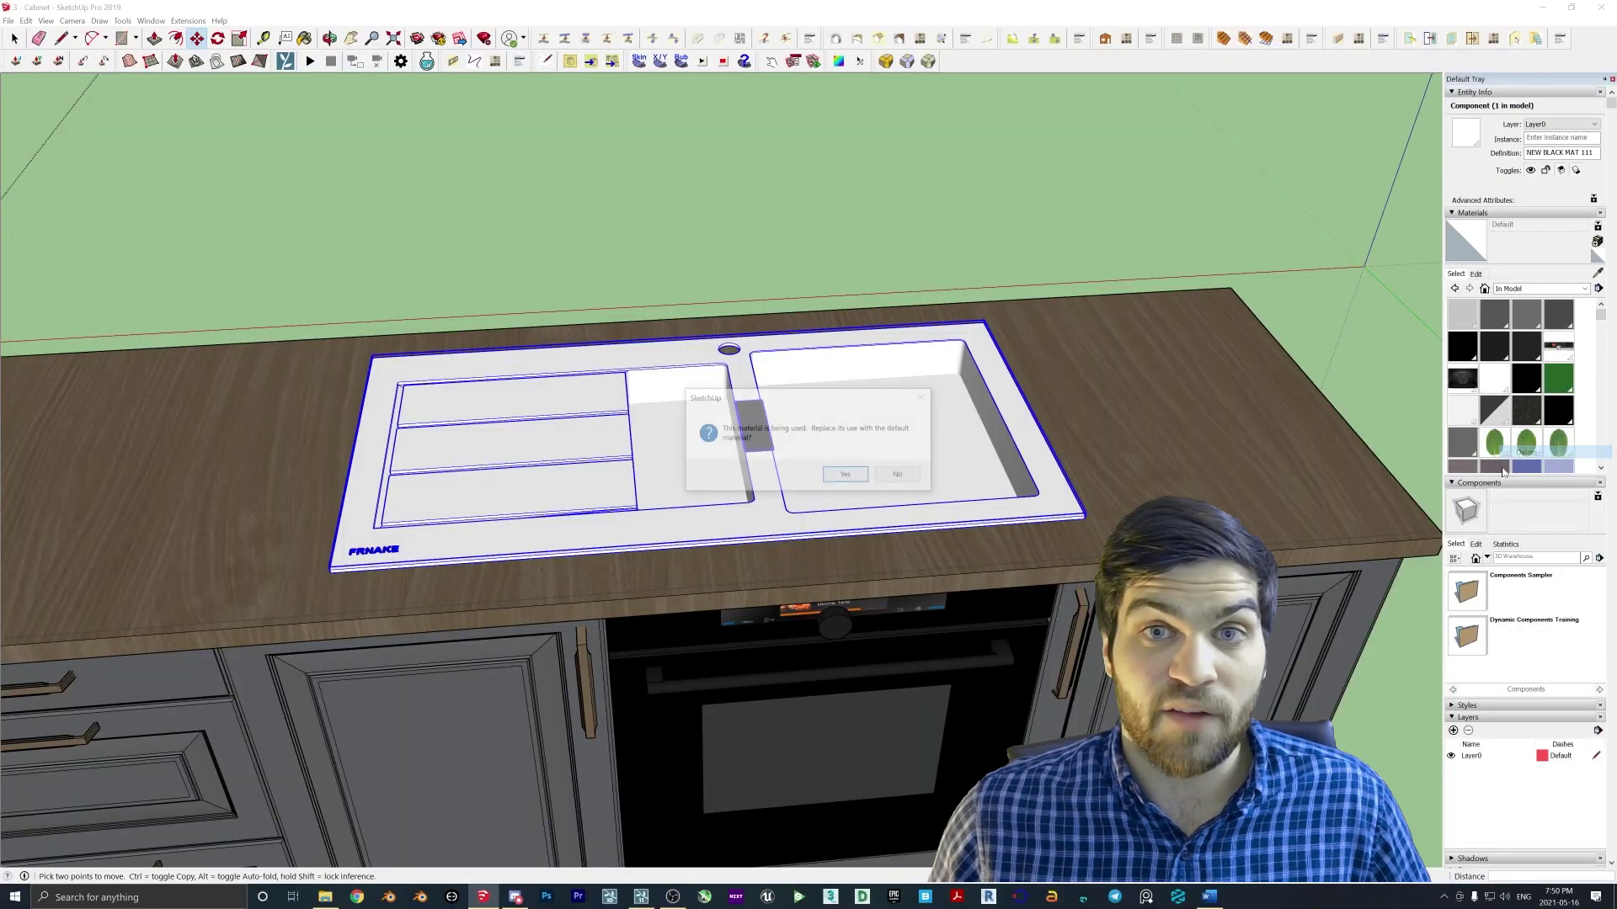
Delete several heavy materials from the model, replacing each with the default material
key(Return)
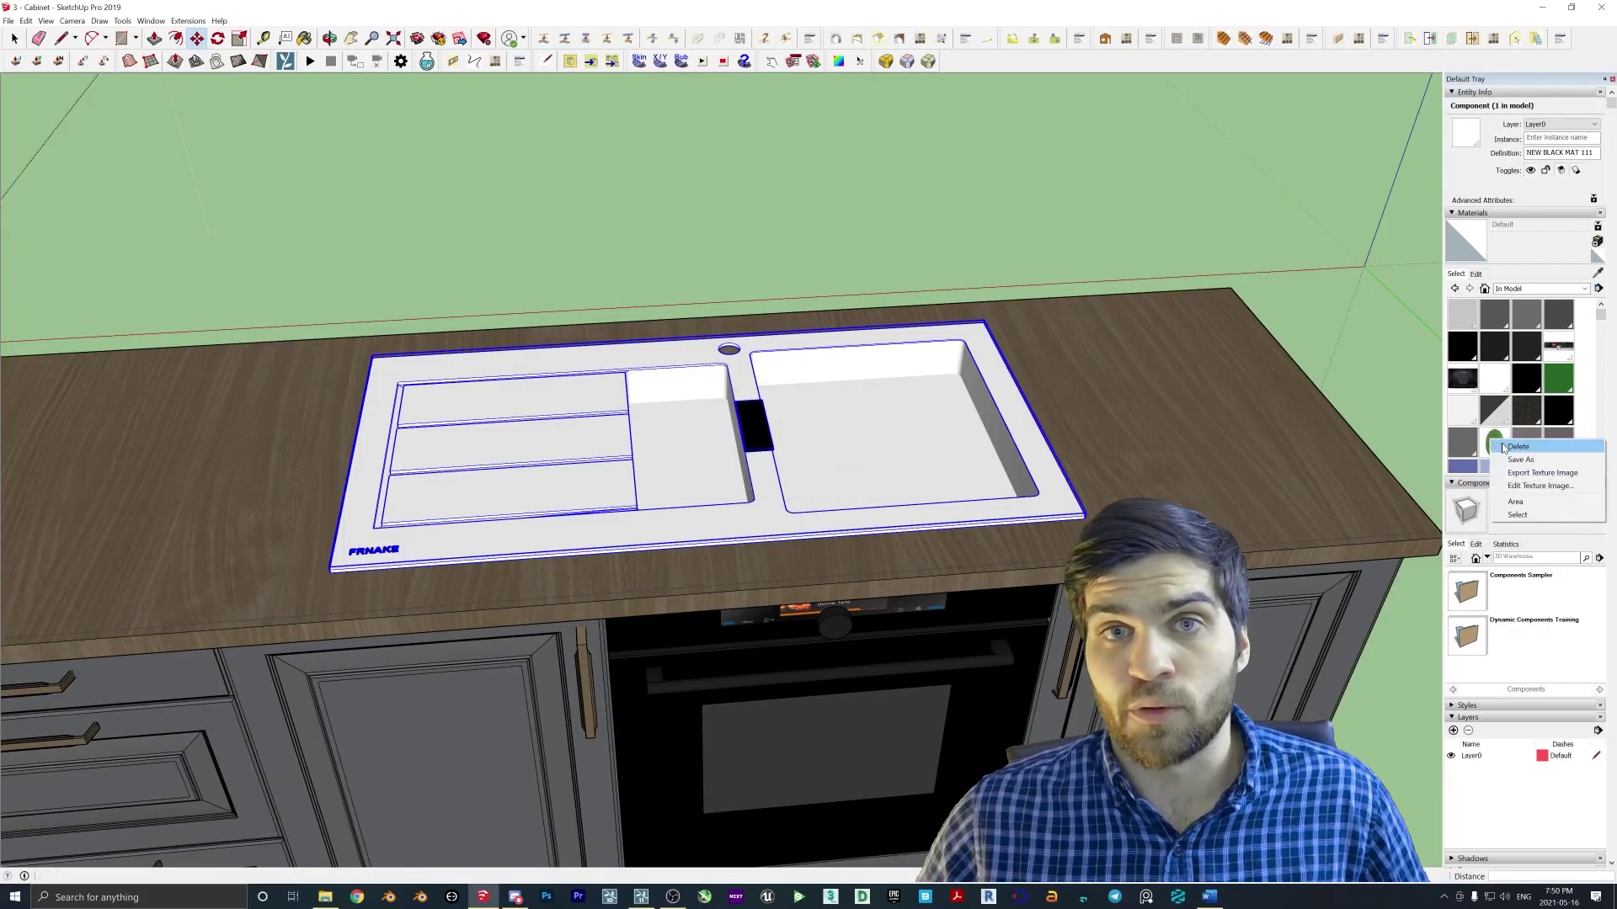
click(1515, 447)
key(Return)
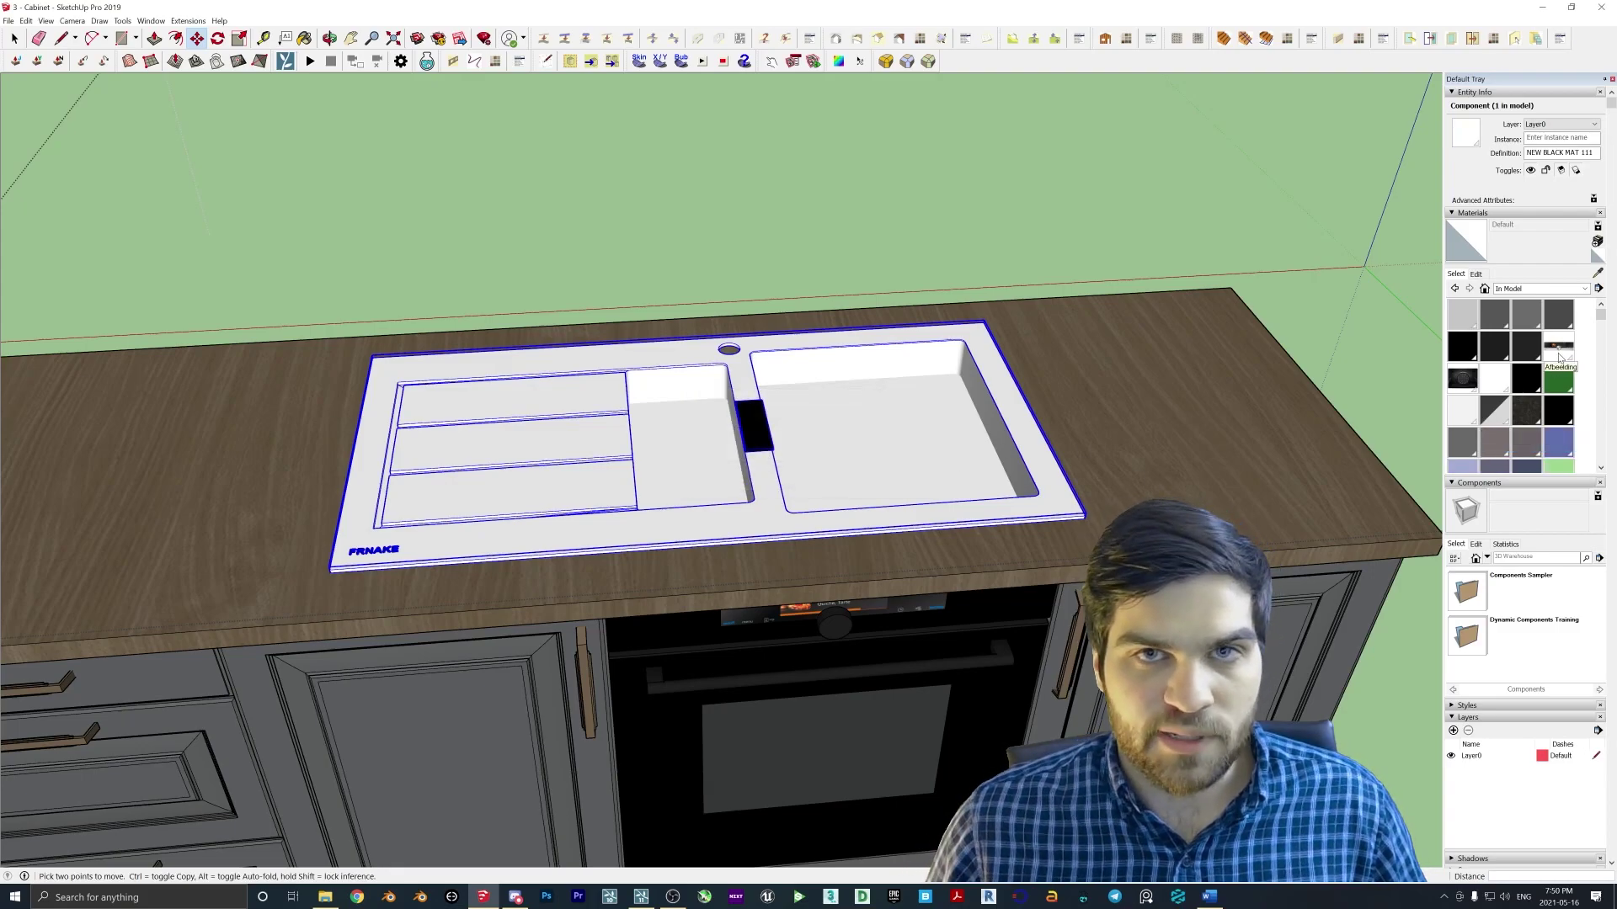
scroll(1559, 358, down, 4)
middle_drag(968, 219, 1017, 307)
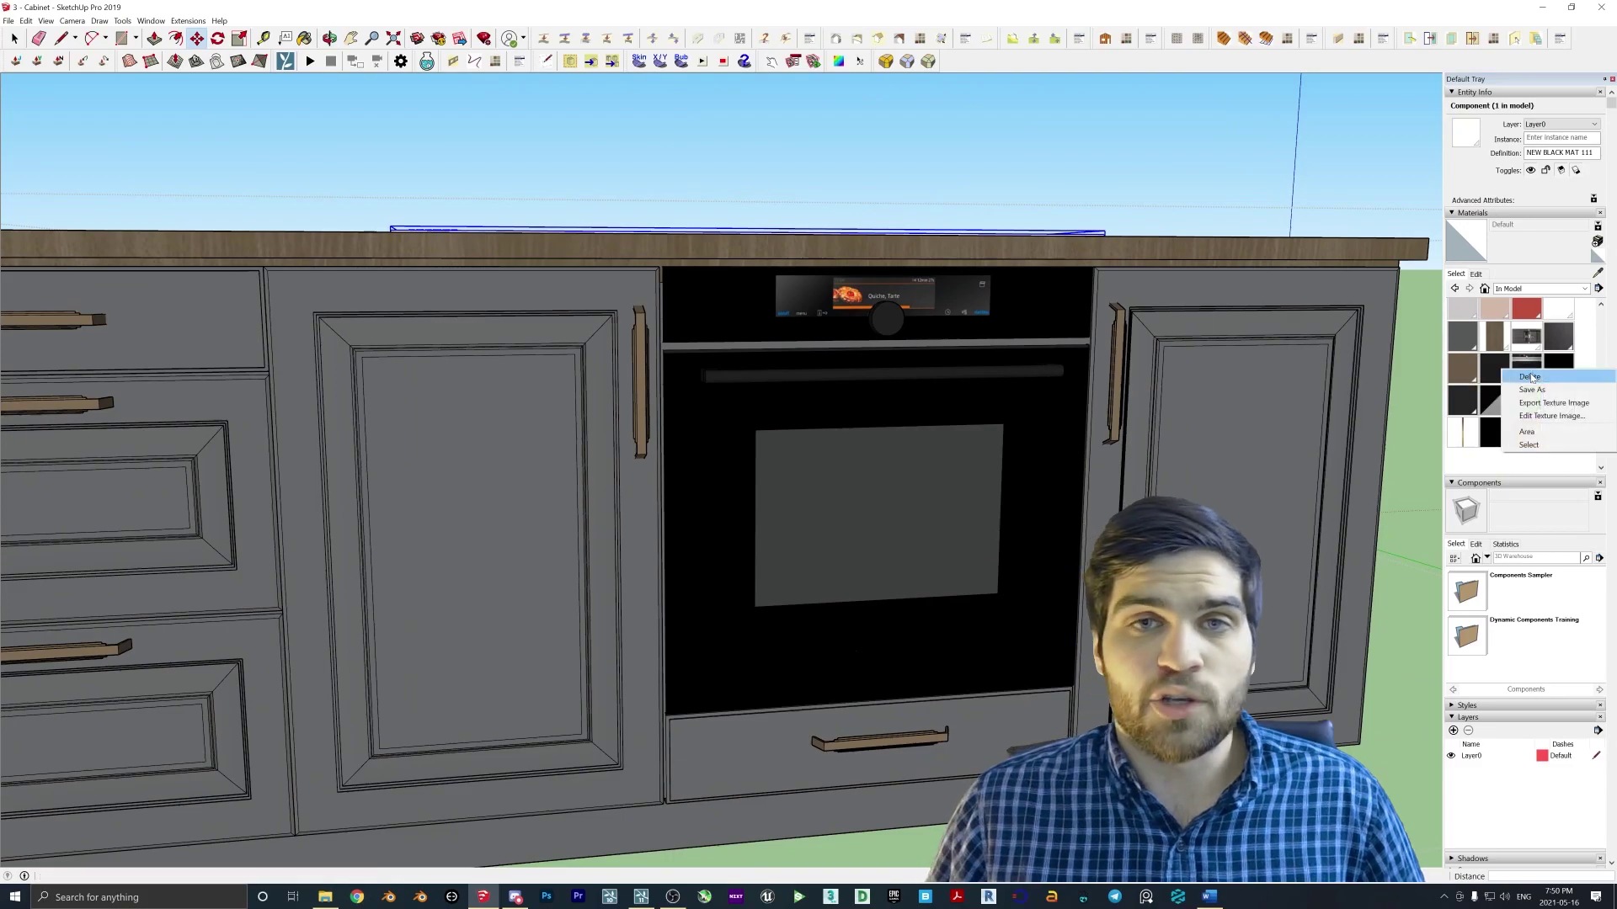
click(1529, 377)
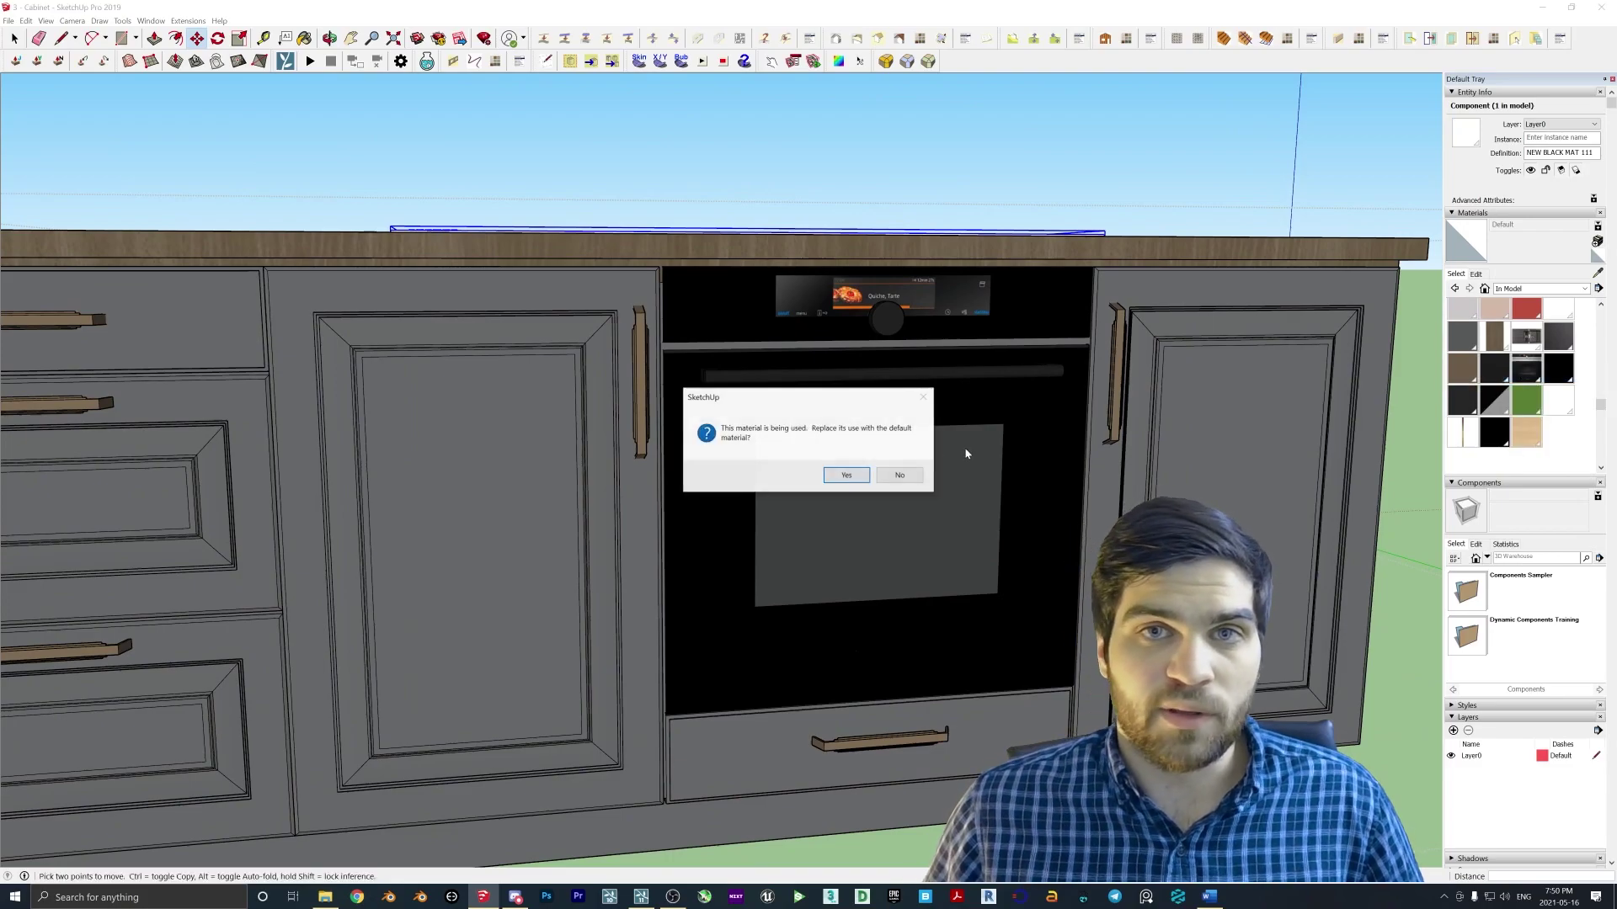
scroll(845, 478, down, 6)
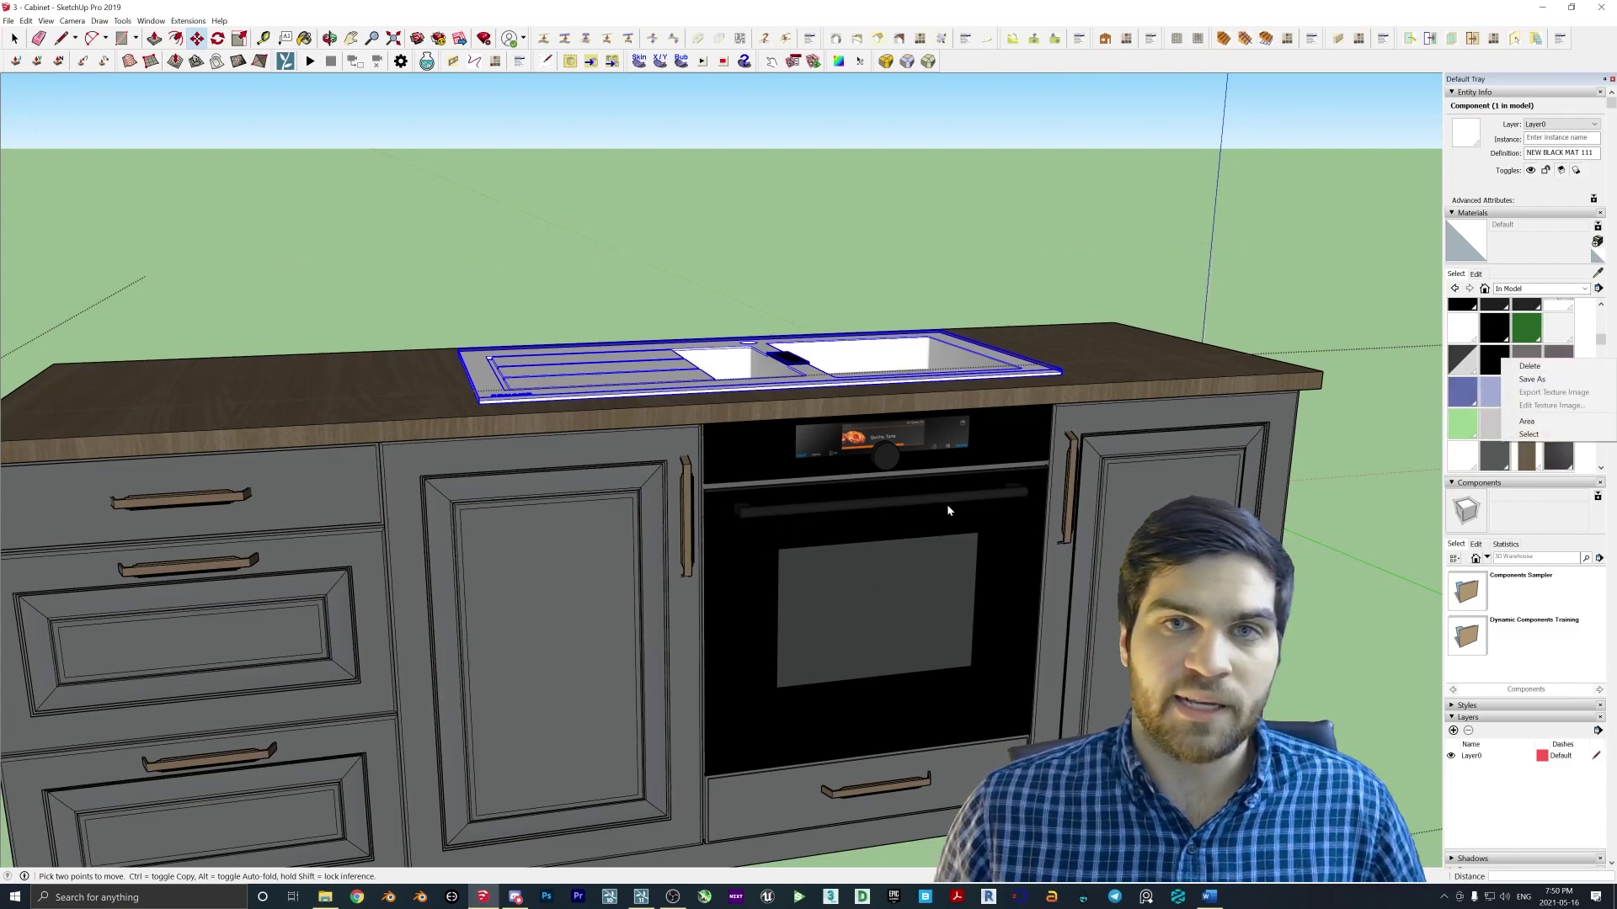
Paint the sink basins with Metal Corrugated Shiny from the Metal collection
mouse_move(914, 511)
middle_down()
mouse_move(817, 497)
mouse_move(1023, 447)
middle_up()
scroll(800, 492, up, 3)
scroll(1247, 400, up, 3)
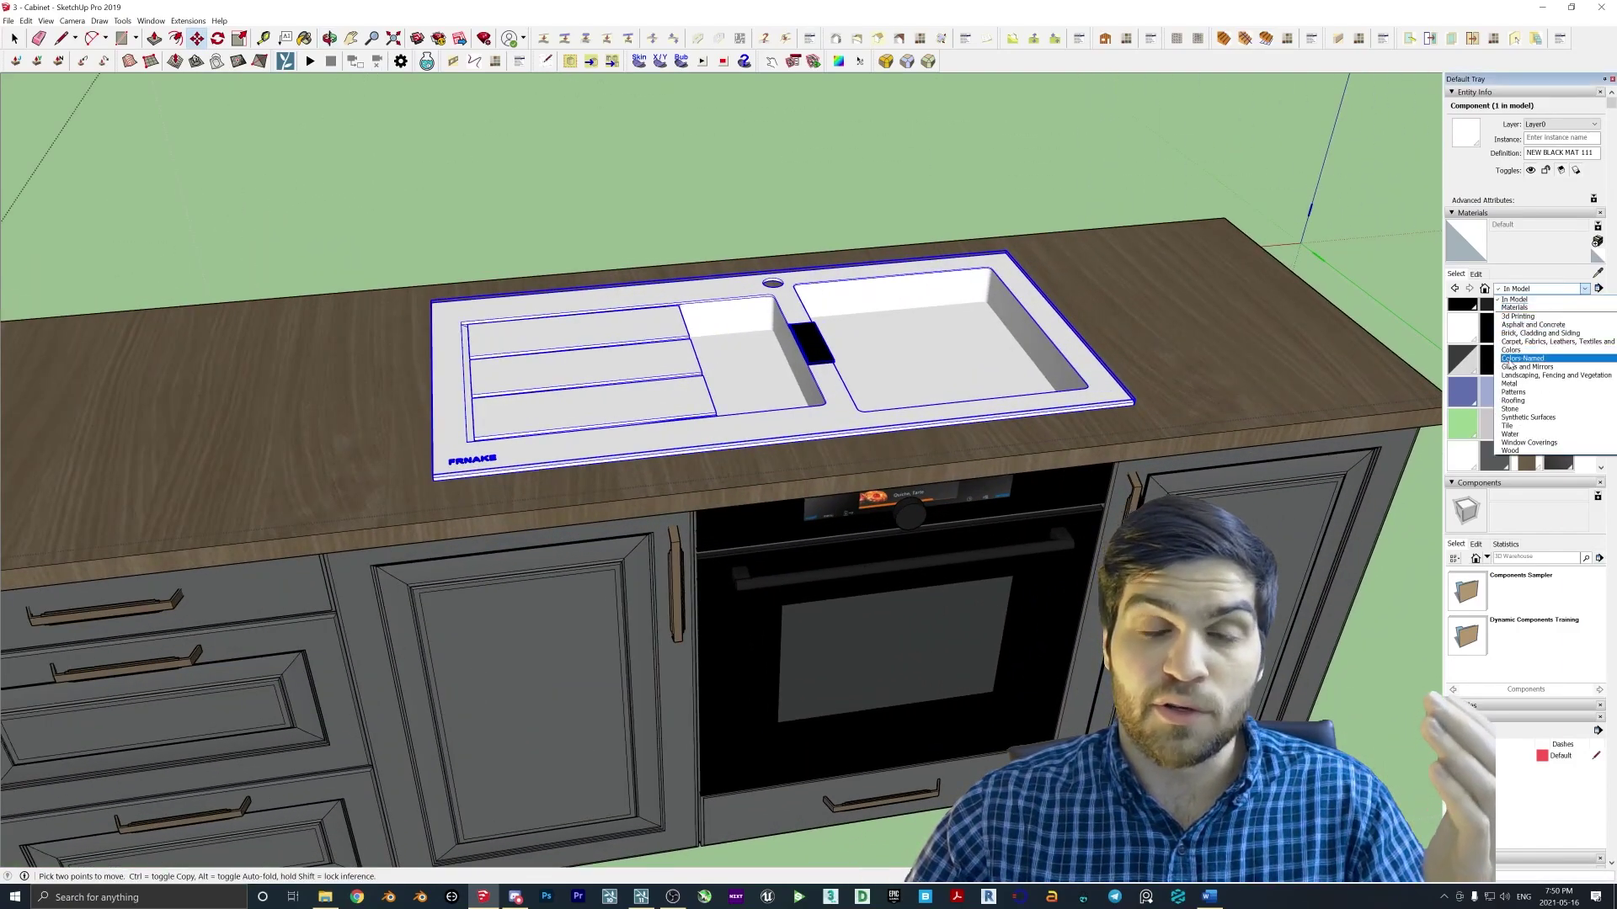
click(1531, 384)
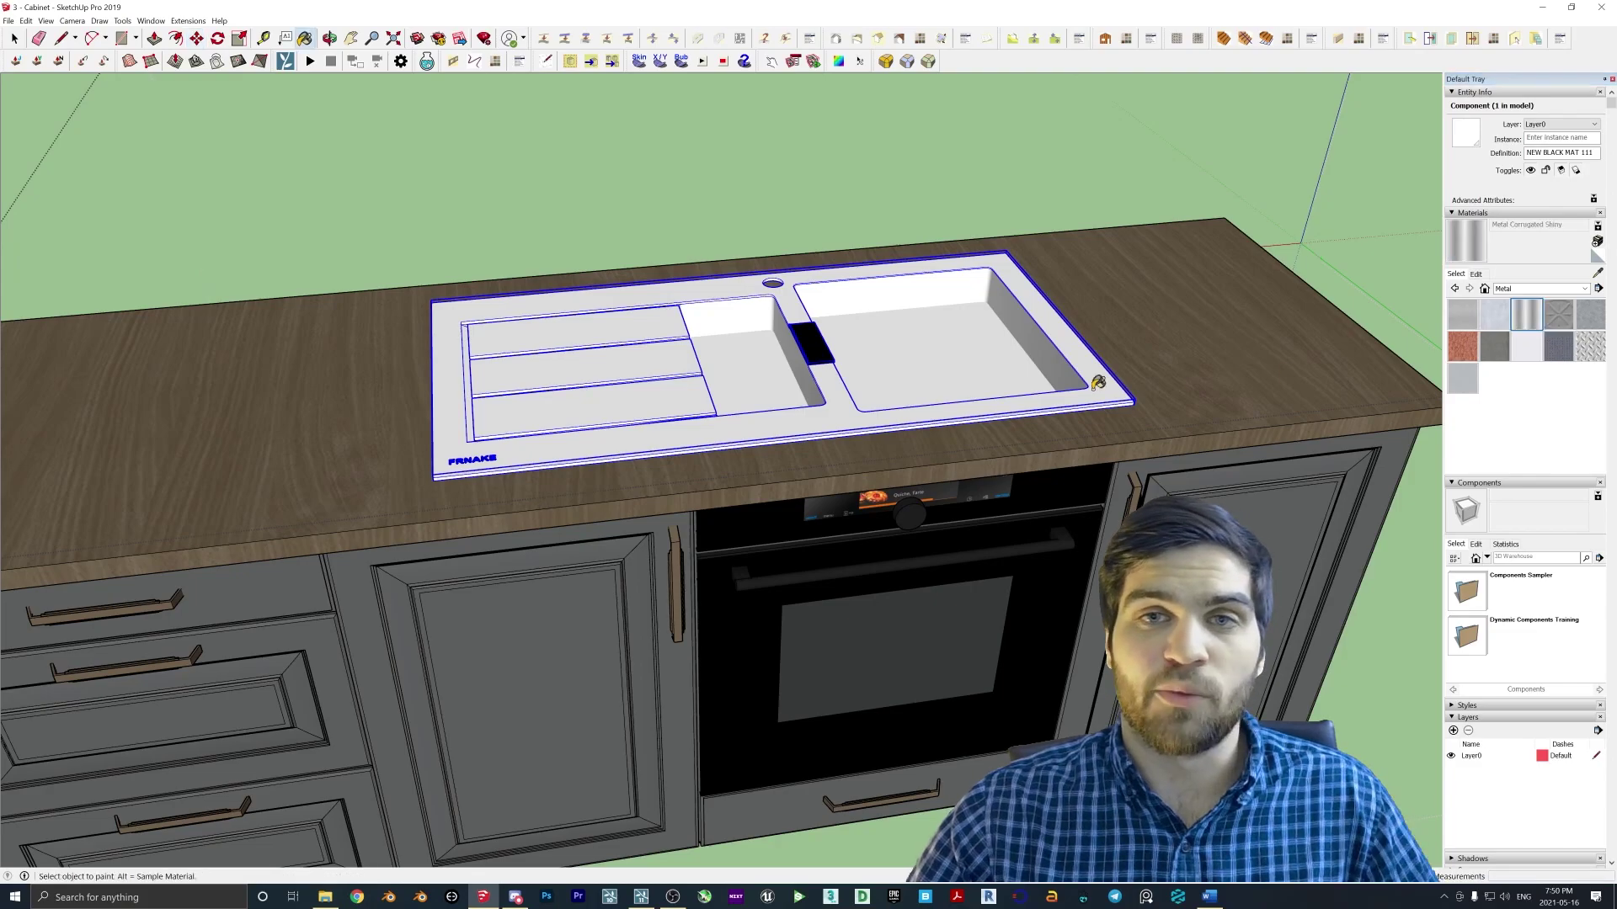
click(889, 363)
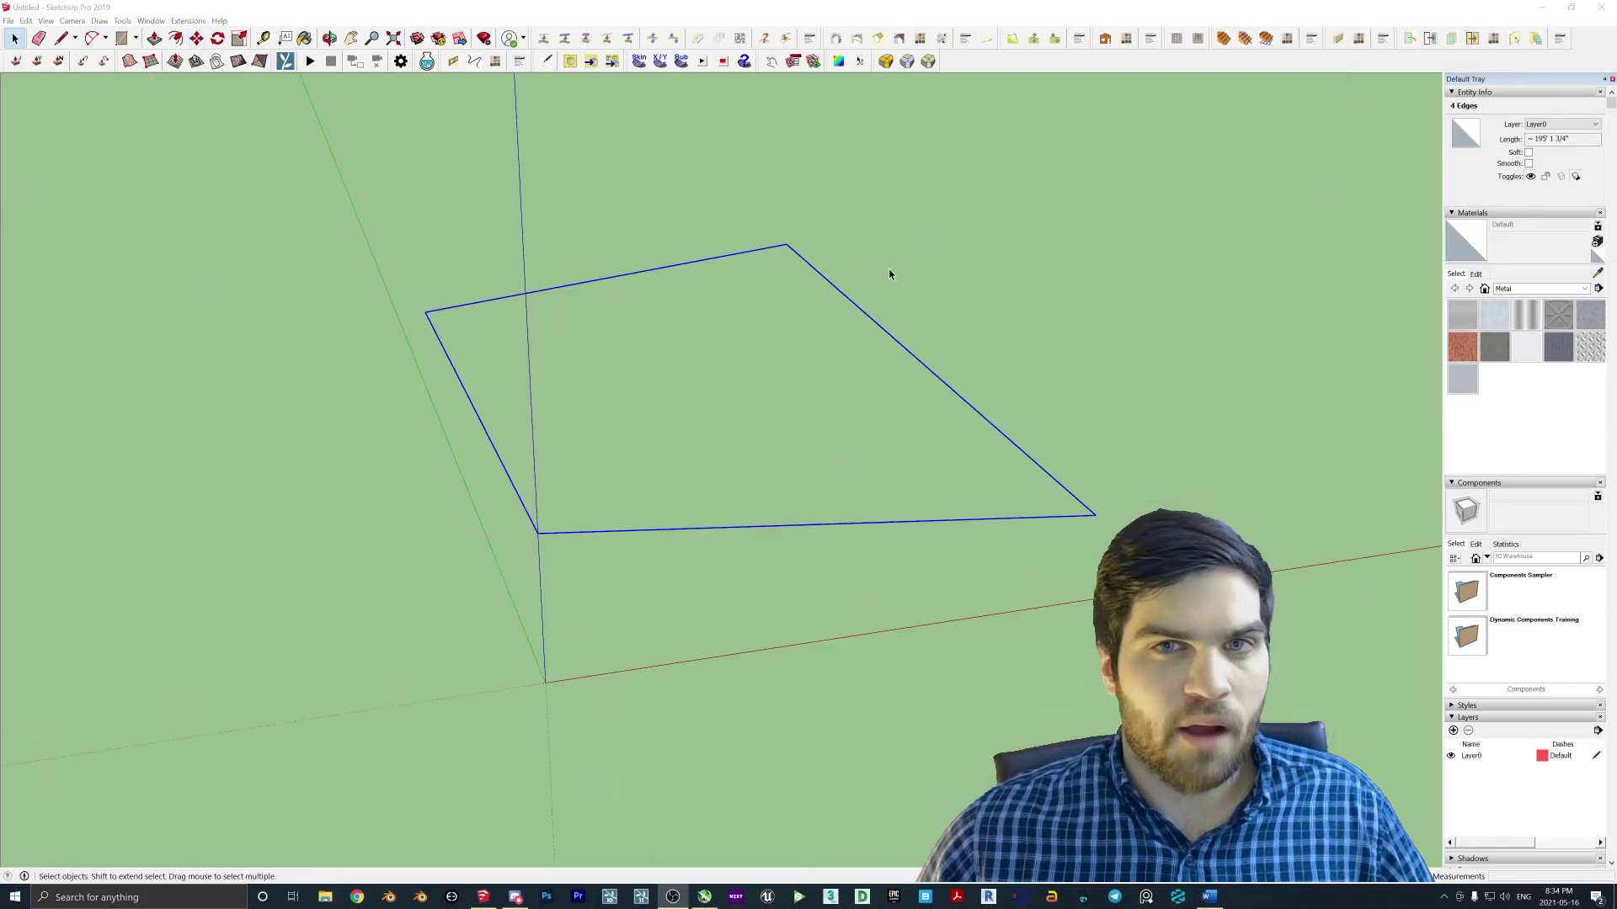
Generate a Soap Skin mesh with 50 divisions over the ground rectangle
middle_drag(889, 274, 800, 308)
click(640, 60)
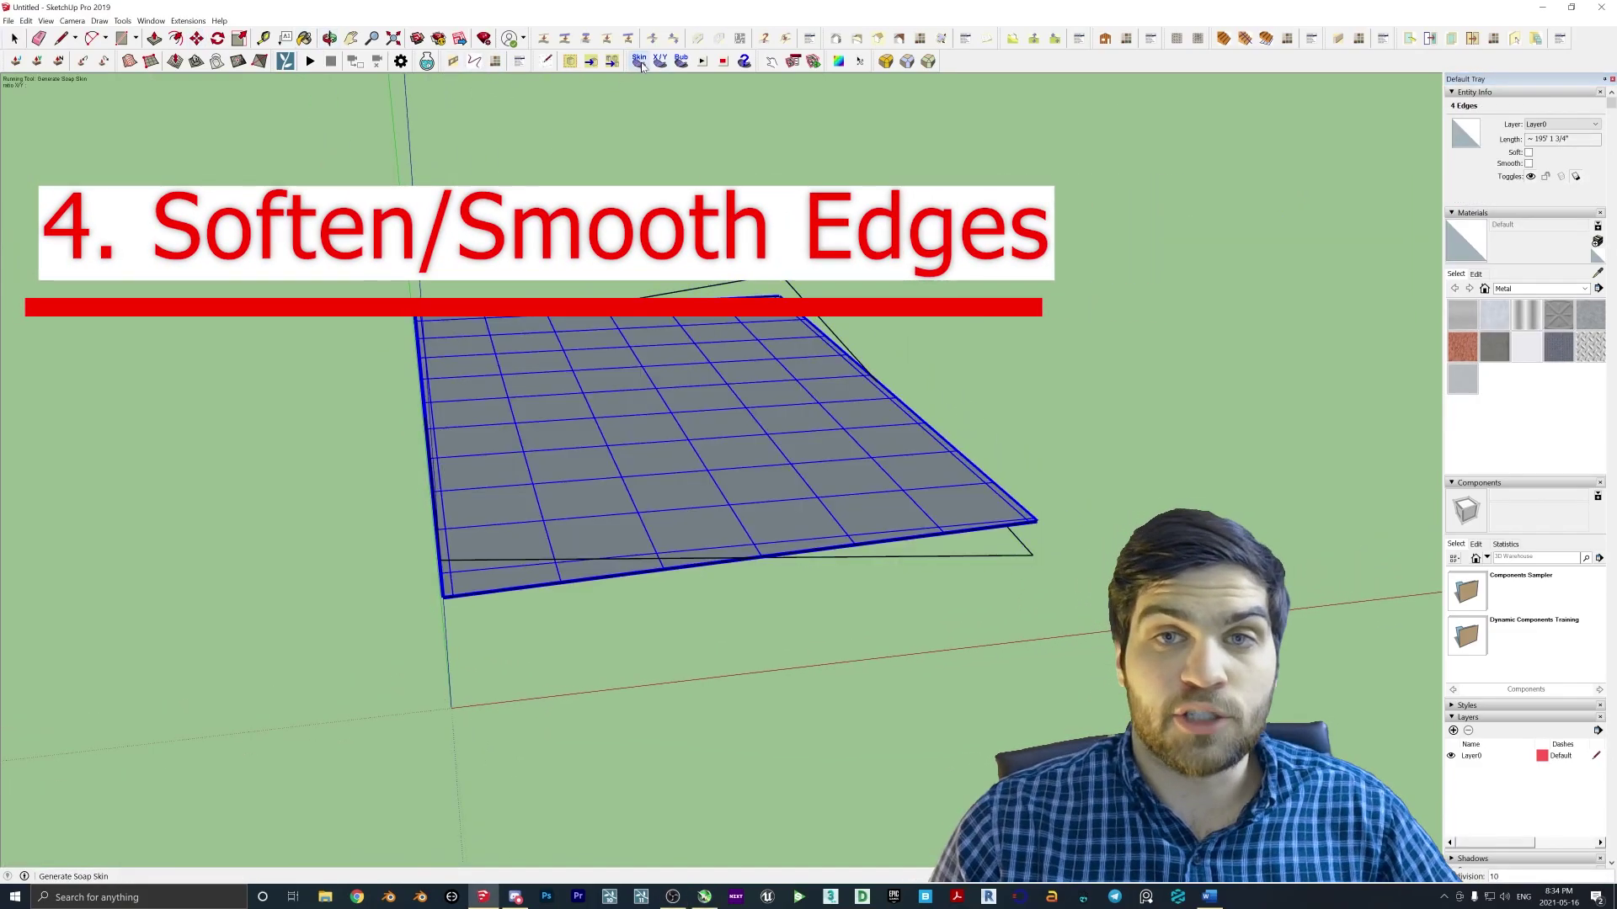
text(50)
key(Return)
key(Return)
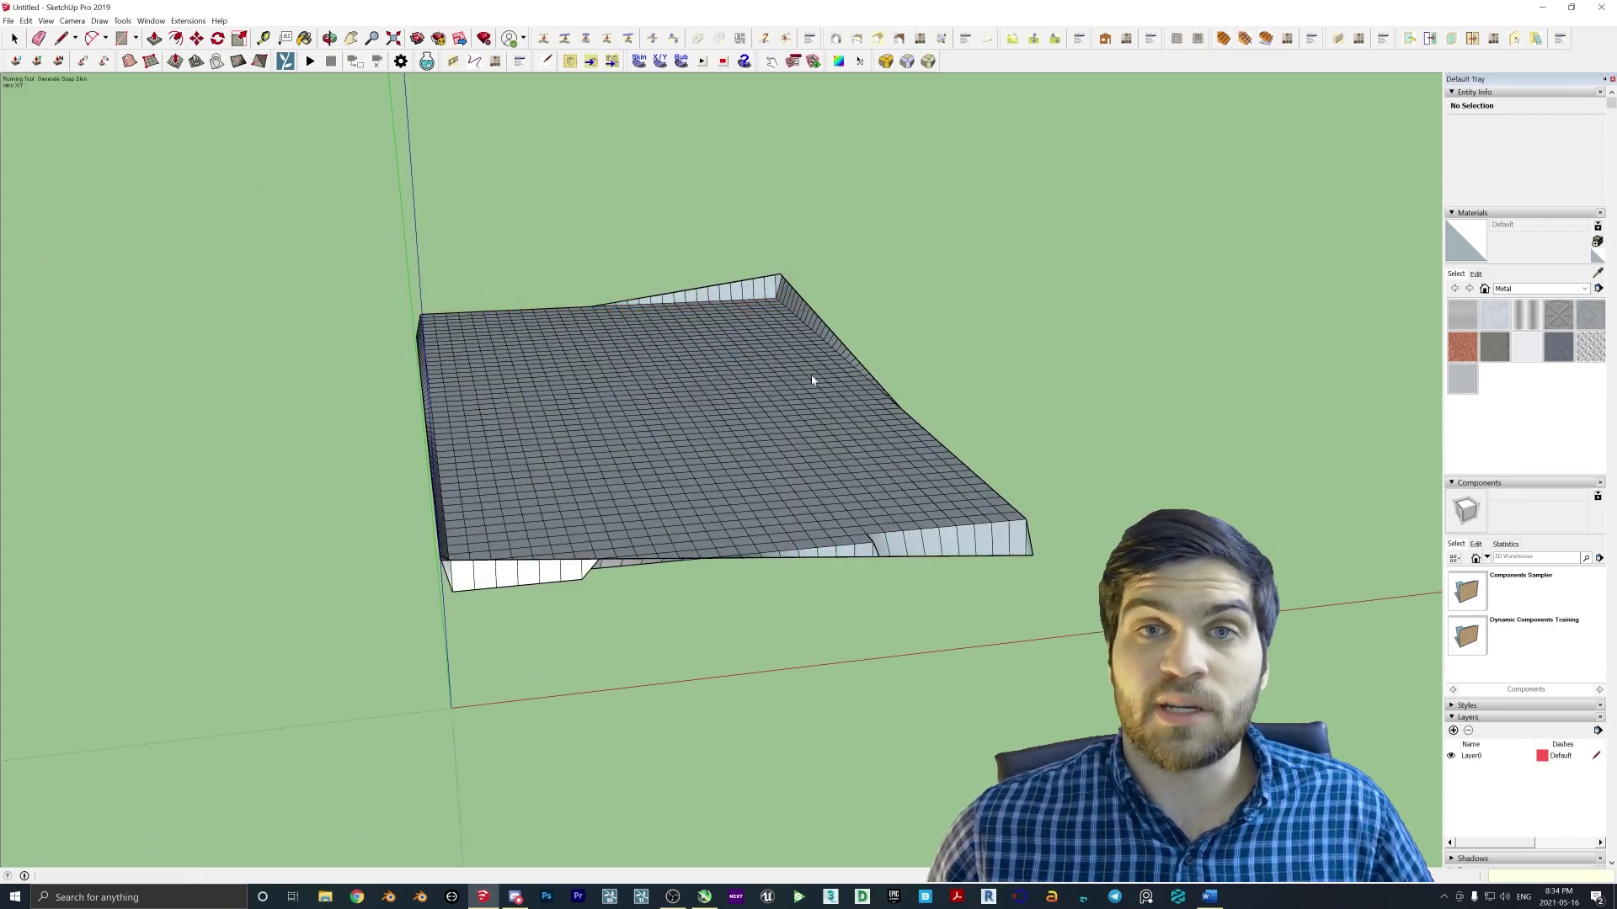
middle_drag(480, 280, 574, 194)
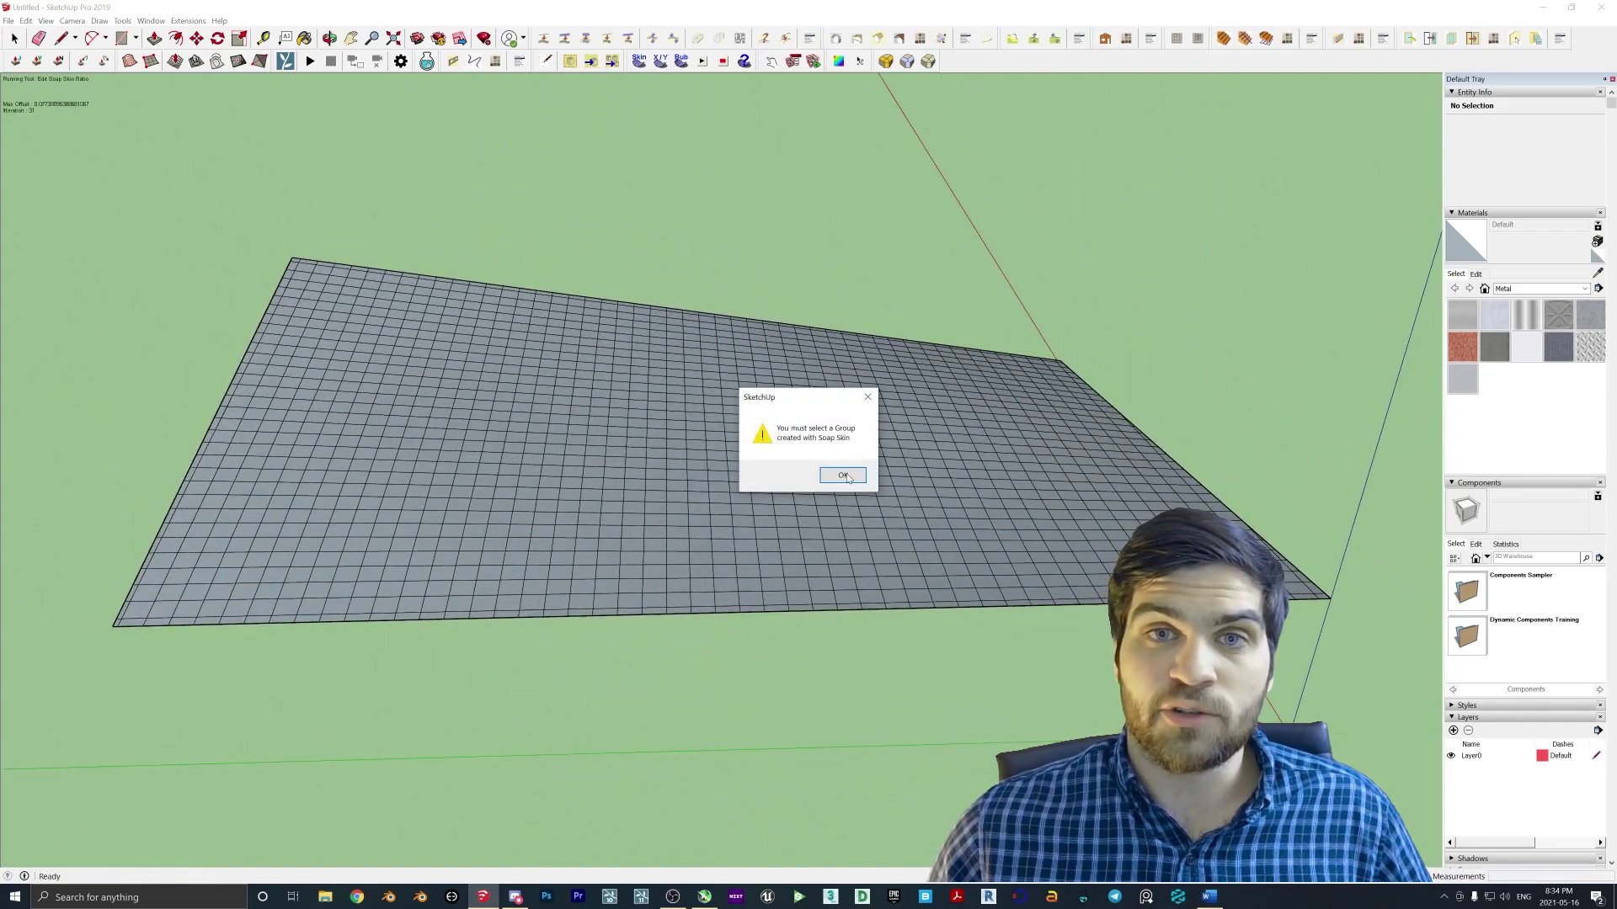
key(Return)
Reverse the grid's faces, then erase a patch of grid lines to open a hole
key(ctrl+a)
right_click(710, 436)
click(744, 567)
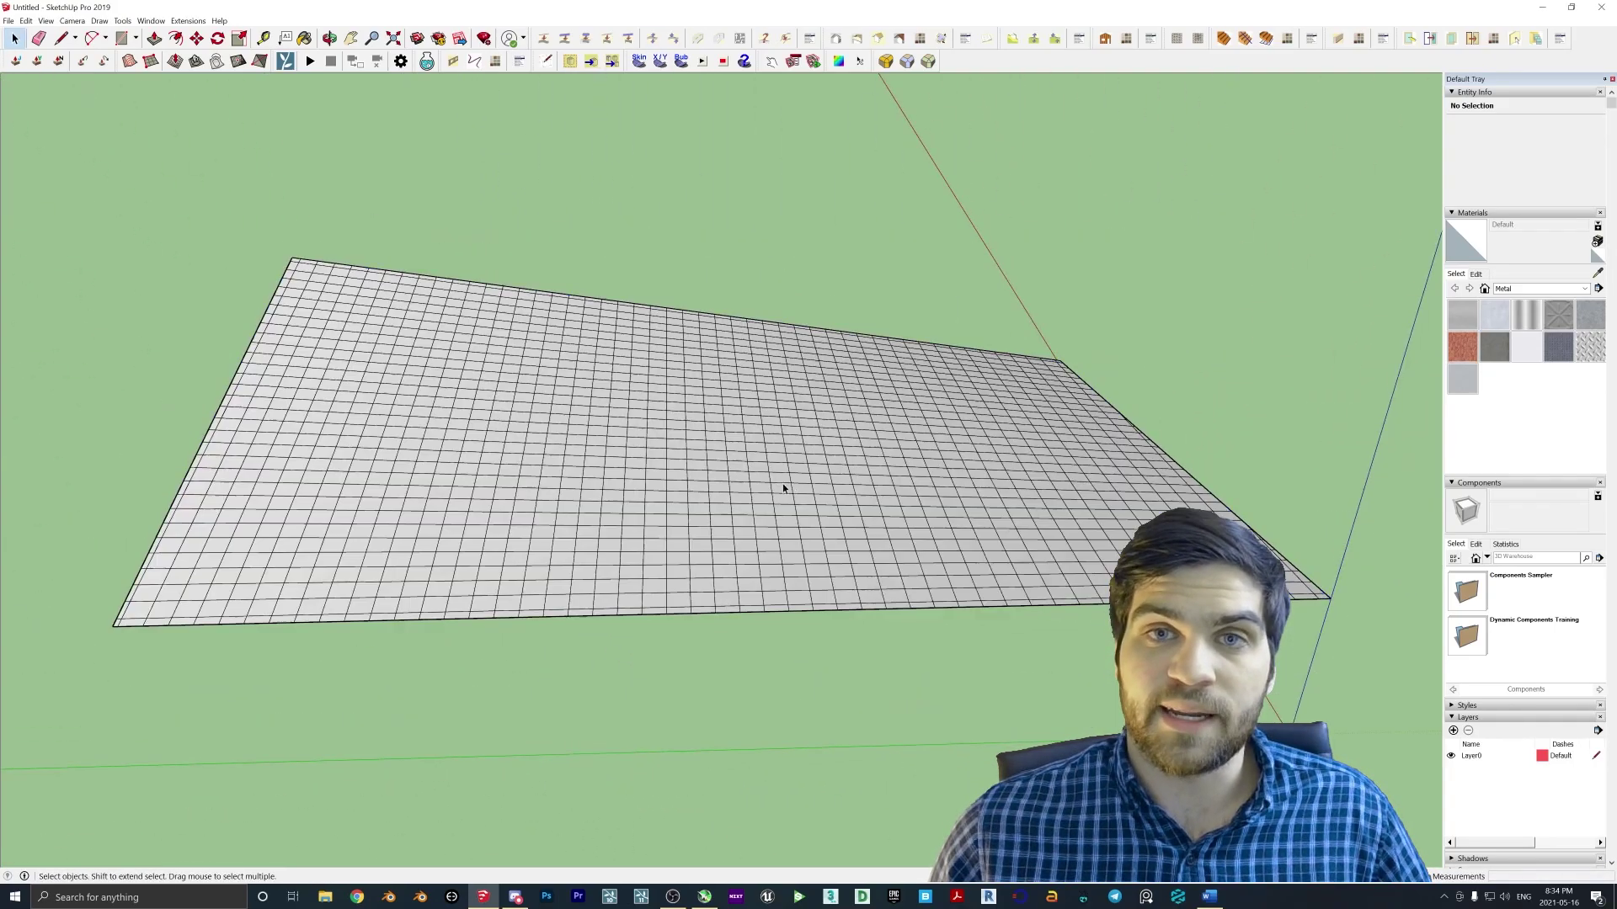
mouse_move(772, 476)
middle_down()
mouse_move(455, 466)
mouse_move(743, 489)
middle_up()
key(e)
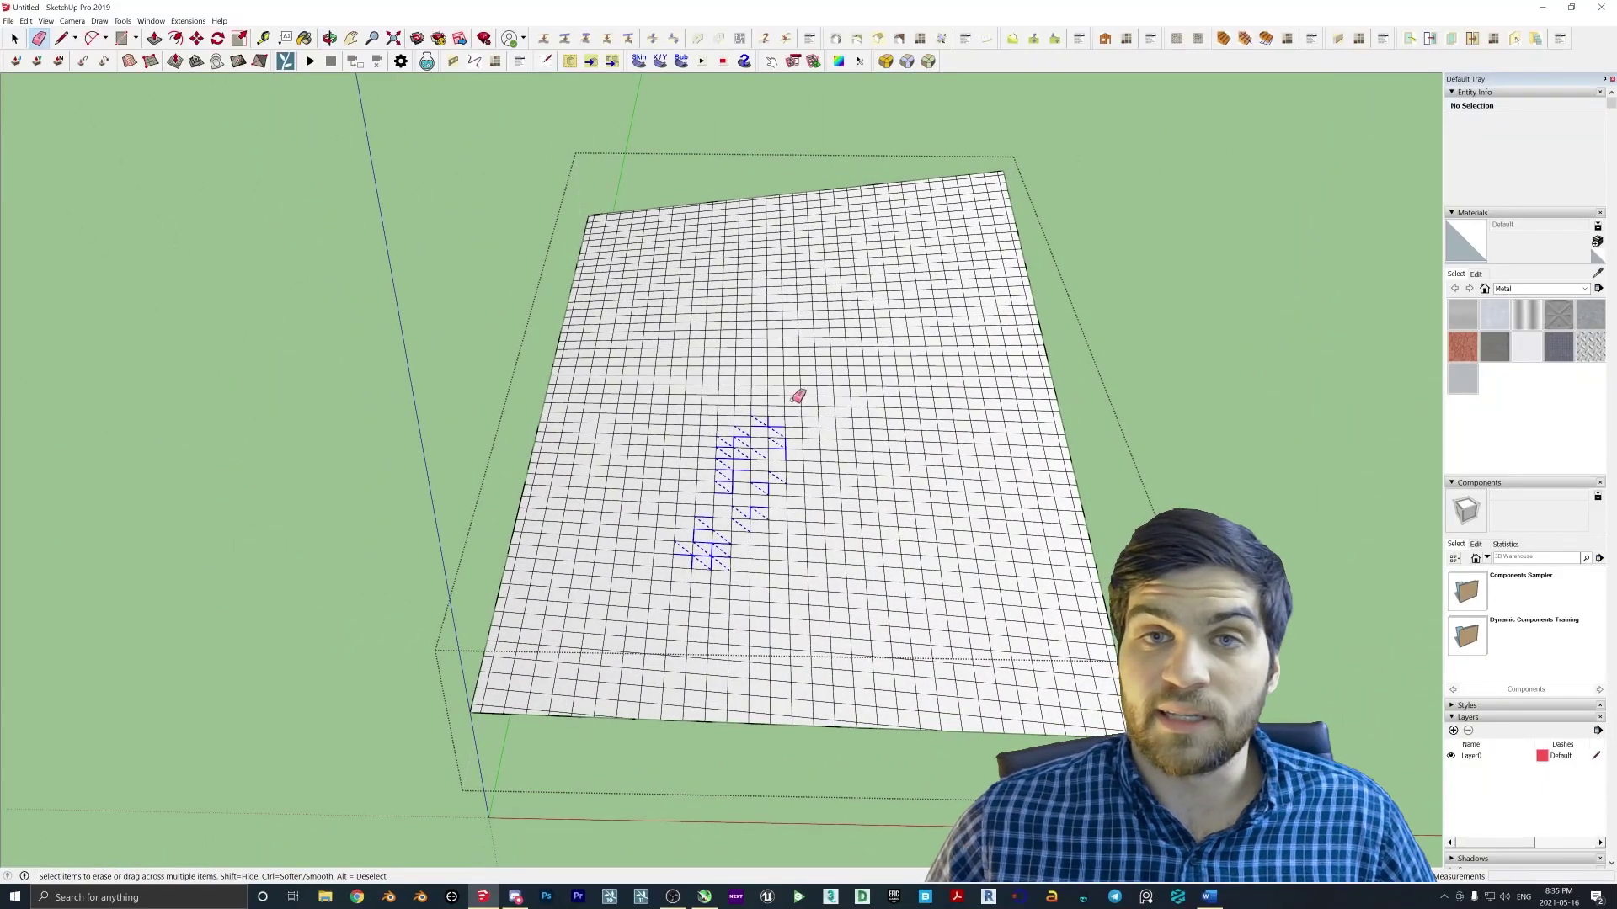
mouse_move(777, 543)
middle_down()
mouse_move(589, 422)
mouse_move(769, 466)
middle_up()
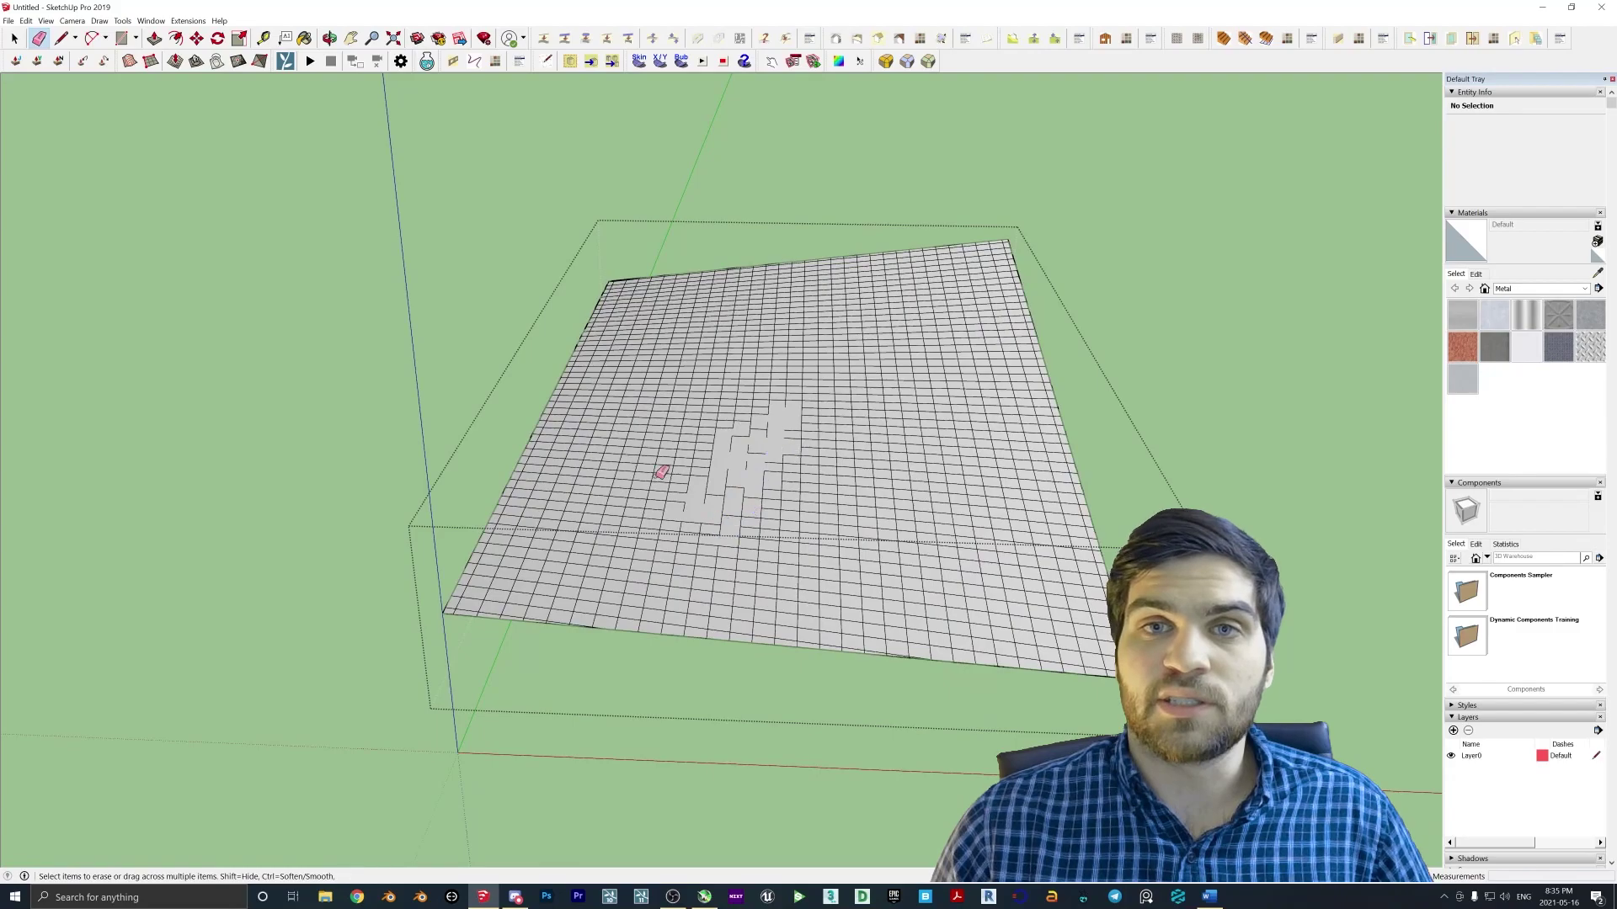
Try softening the whole grid's edges into one face, then undo it
key(ctrl+a)
right_click(773, 409)
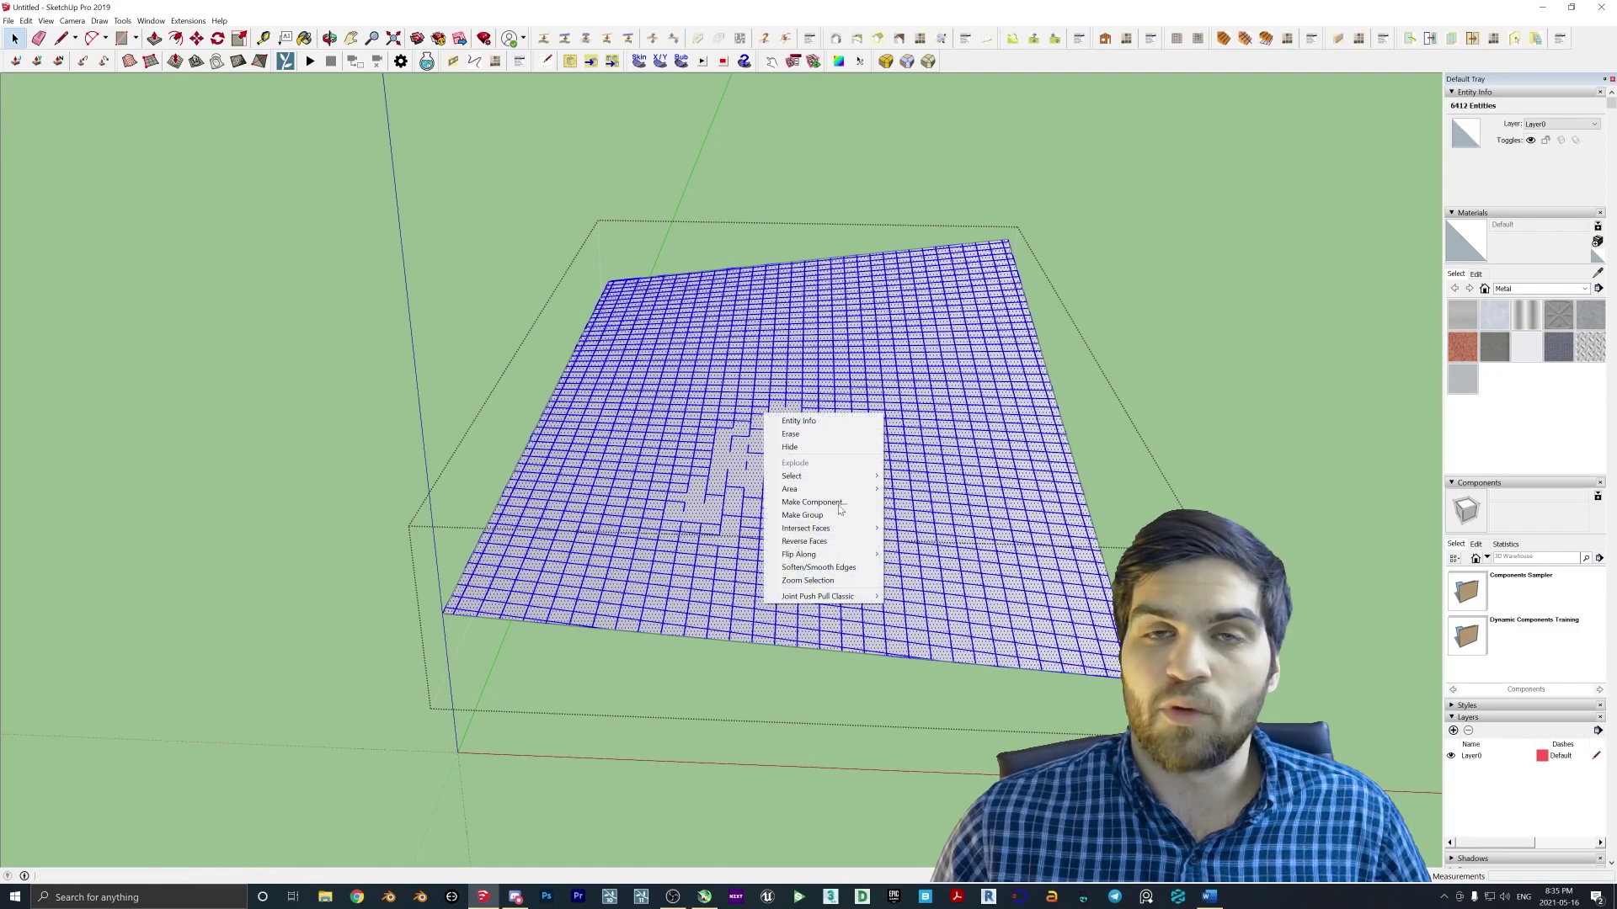
click(830, 567)
middle_drag(910, 507, 796, 504)
key(ctrl+z)
Raise the Soften Edges angle until the grid merges into one smooth surface
key(ctrl+a)
right_click(946, 467)
click(970, 618)
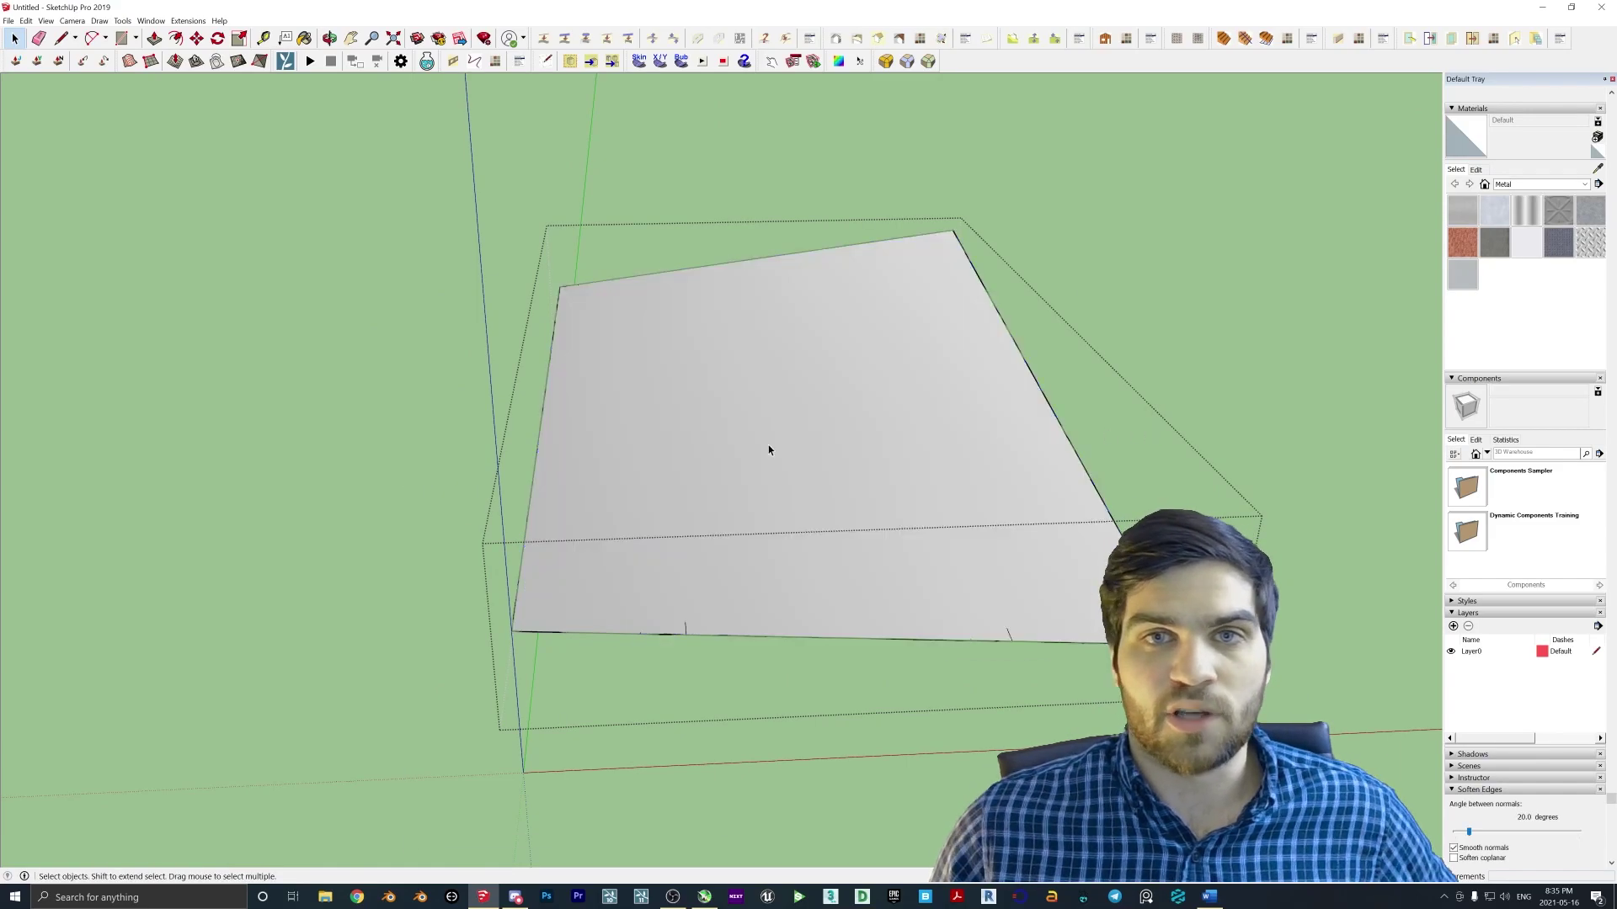
middle_drag(786, 451, 891, 623)
key(ctrl+z)
key(ctrl+a)
drag(1579, 824, 1584, 833)
middle_drag(969, 589, 739, 600)
click(1126, 469)
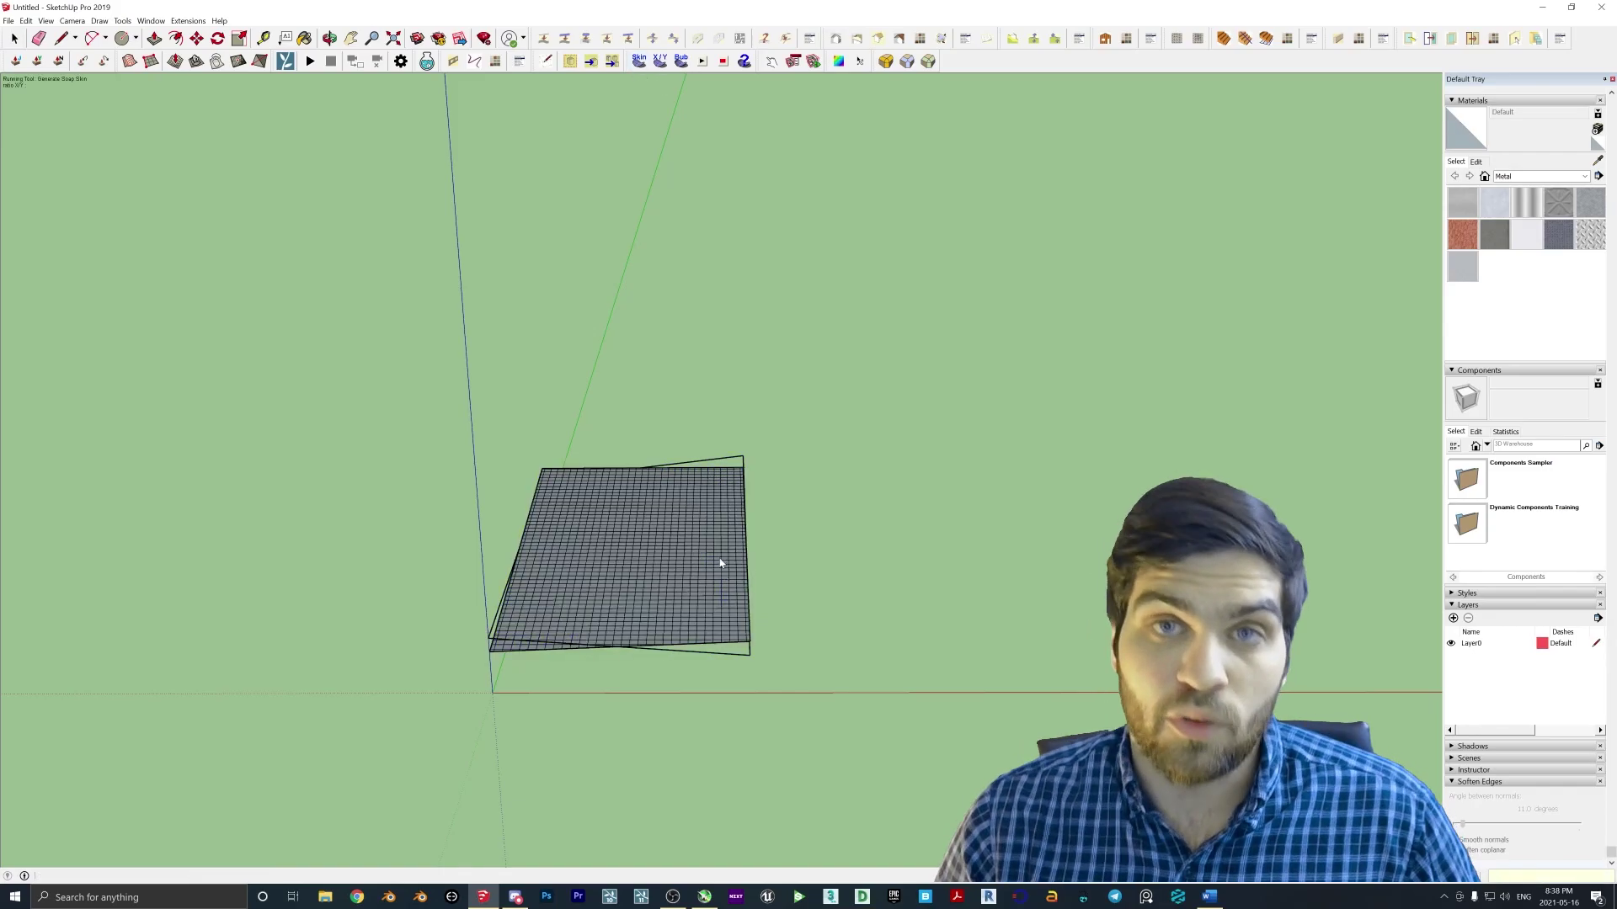
Draw a circle on the terrain face and start moving it above the surface
mouse_move(636, 583)
middle_down()
mouse_move(665, 548)
mouse_move(646, 530)
mouse_move(1282, 633)
mouse_move(606, 581)
middle_up()
right_click(646, 530)
right_click(613, 565)
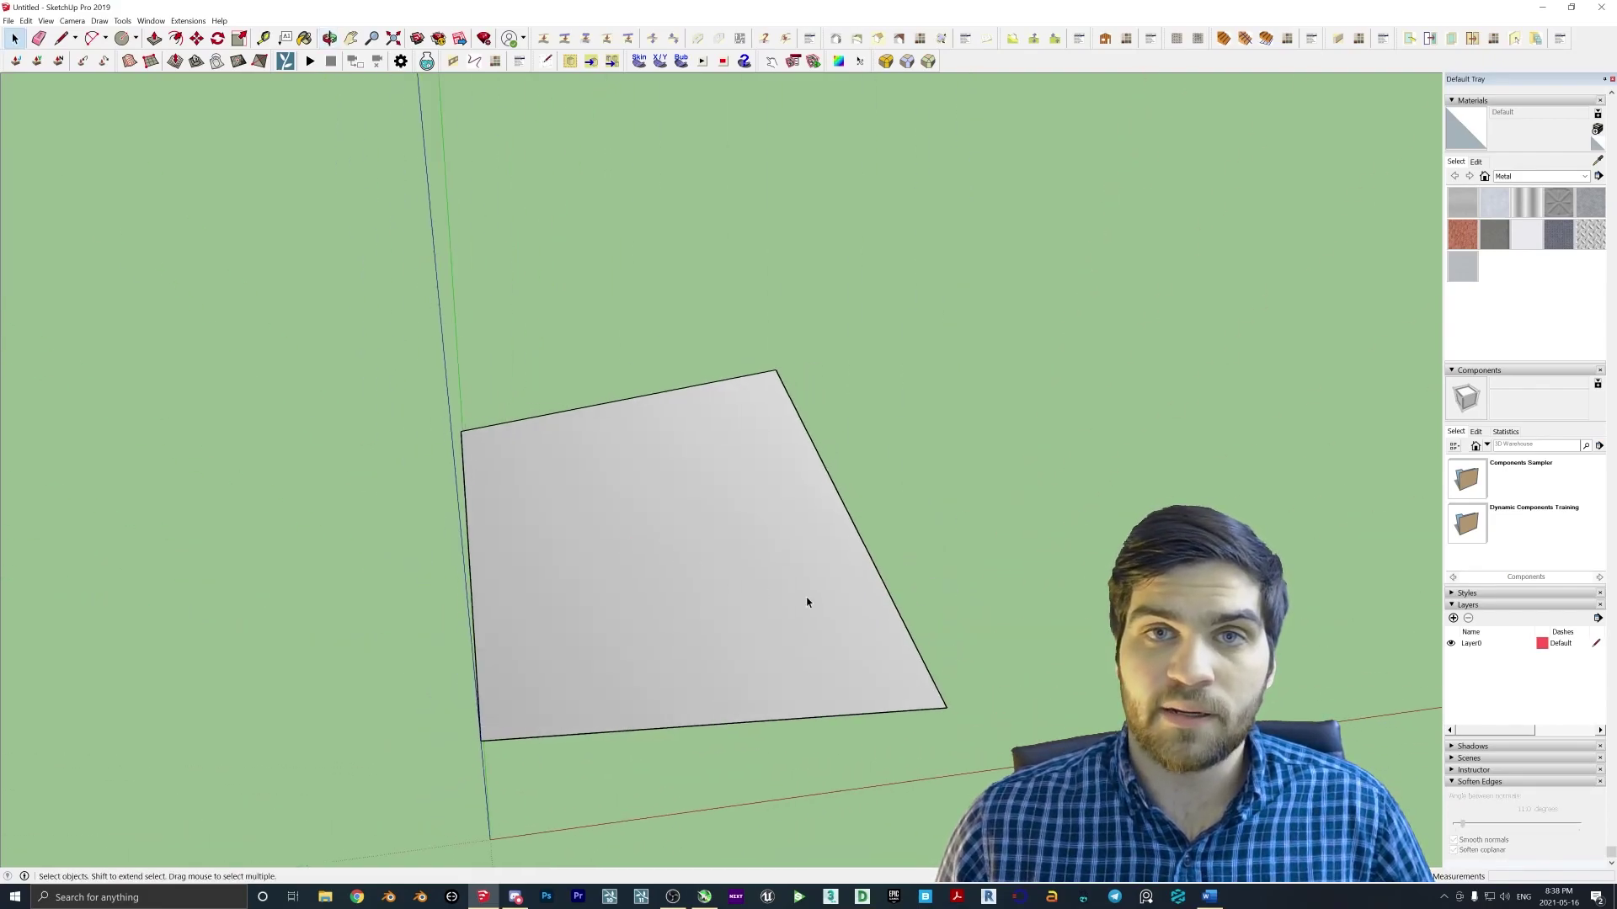
middle_drag(807, 602, 722, 548)
key(c)
click(729, 552)
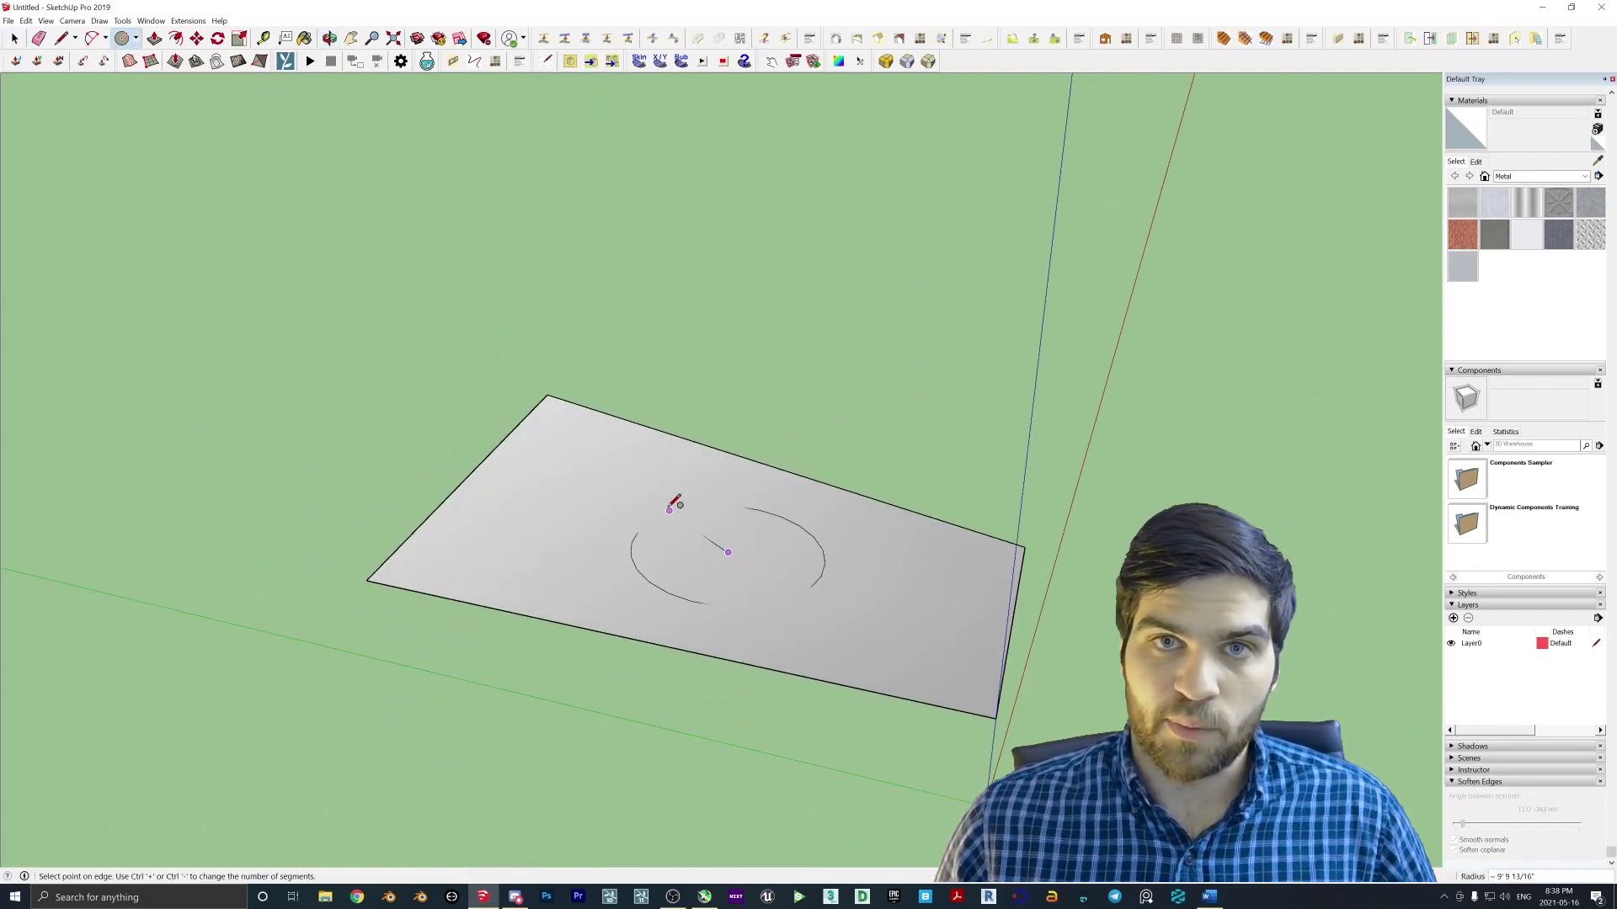
click(715, 592)
key(m)
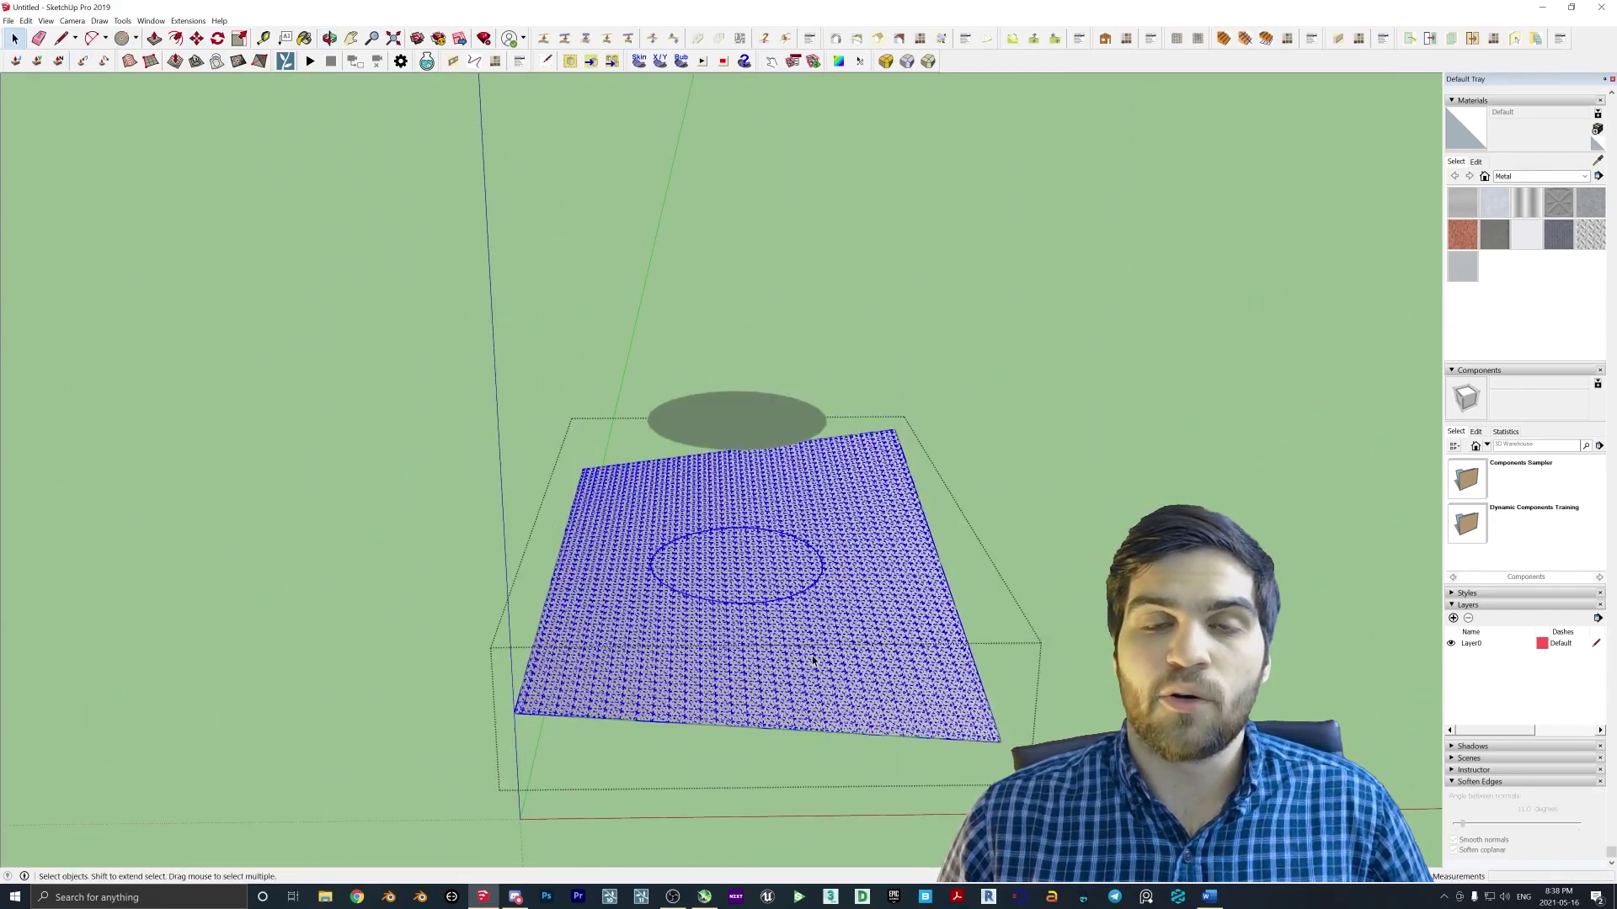
click(1516, 176)
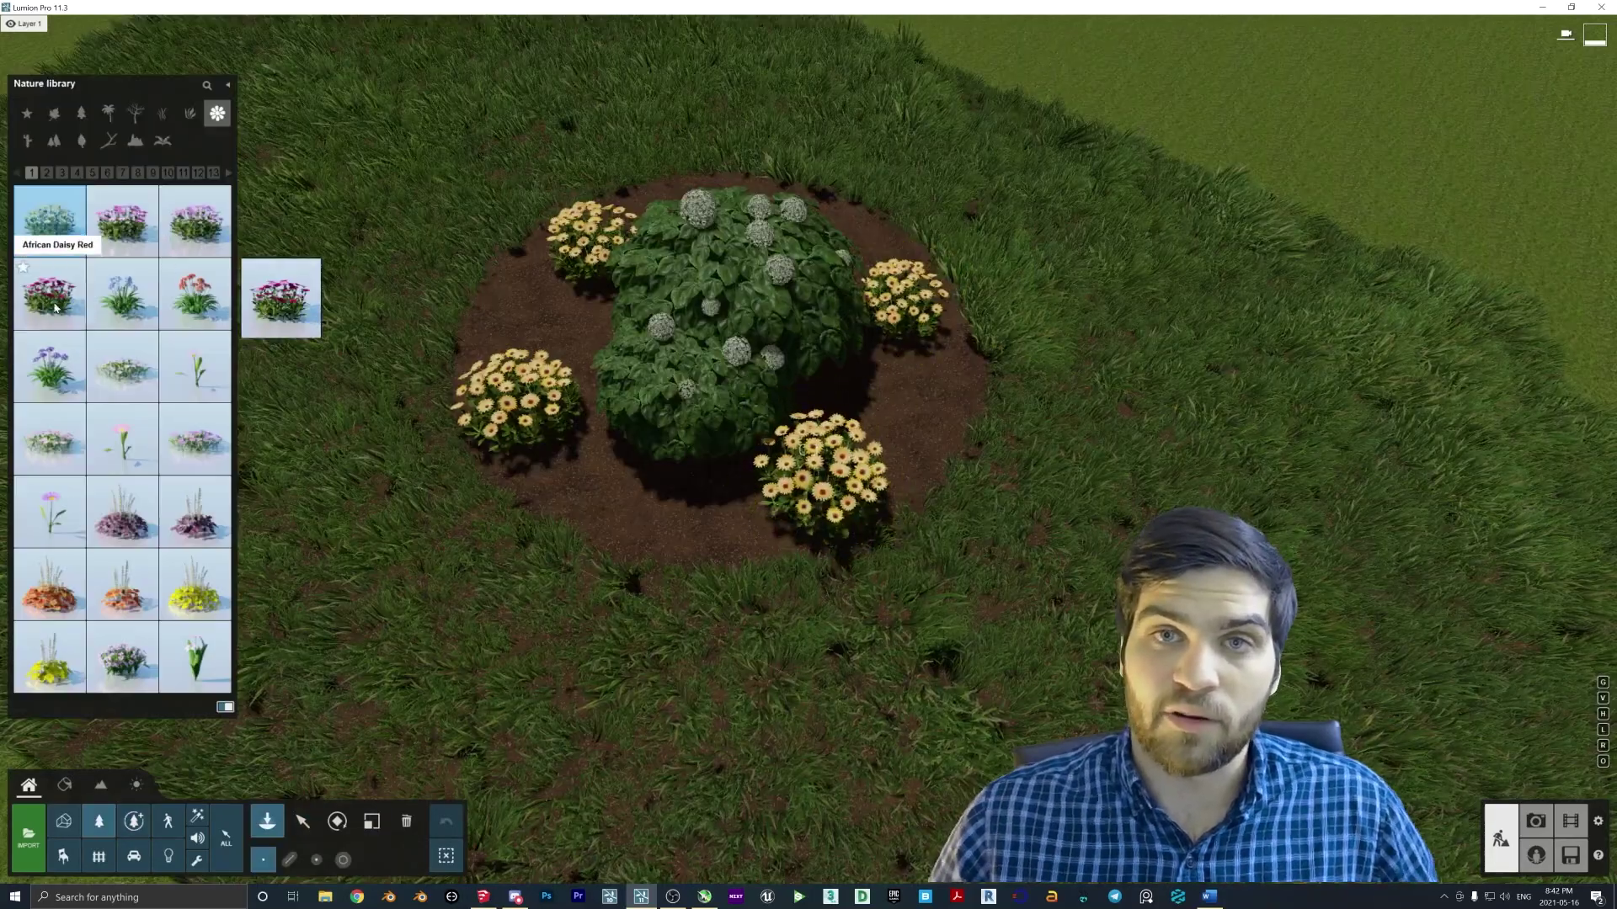
Pick the African Daisy Red plant from the Nature library for placement
click(55, 308)
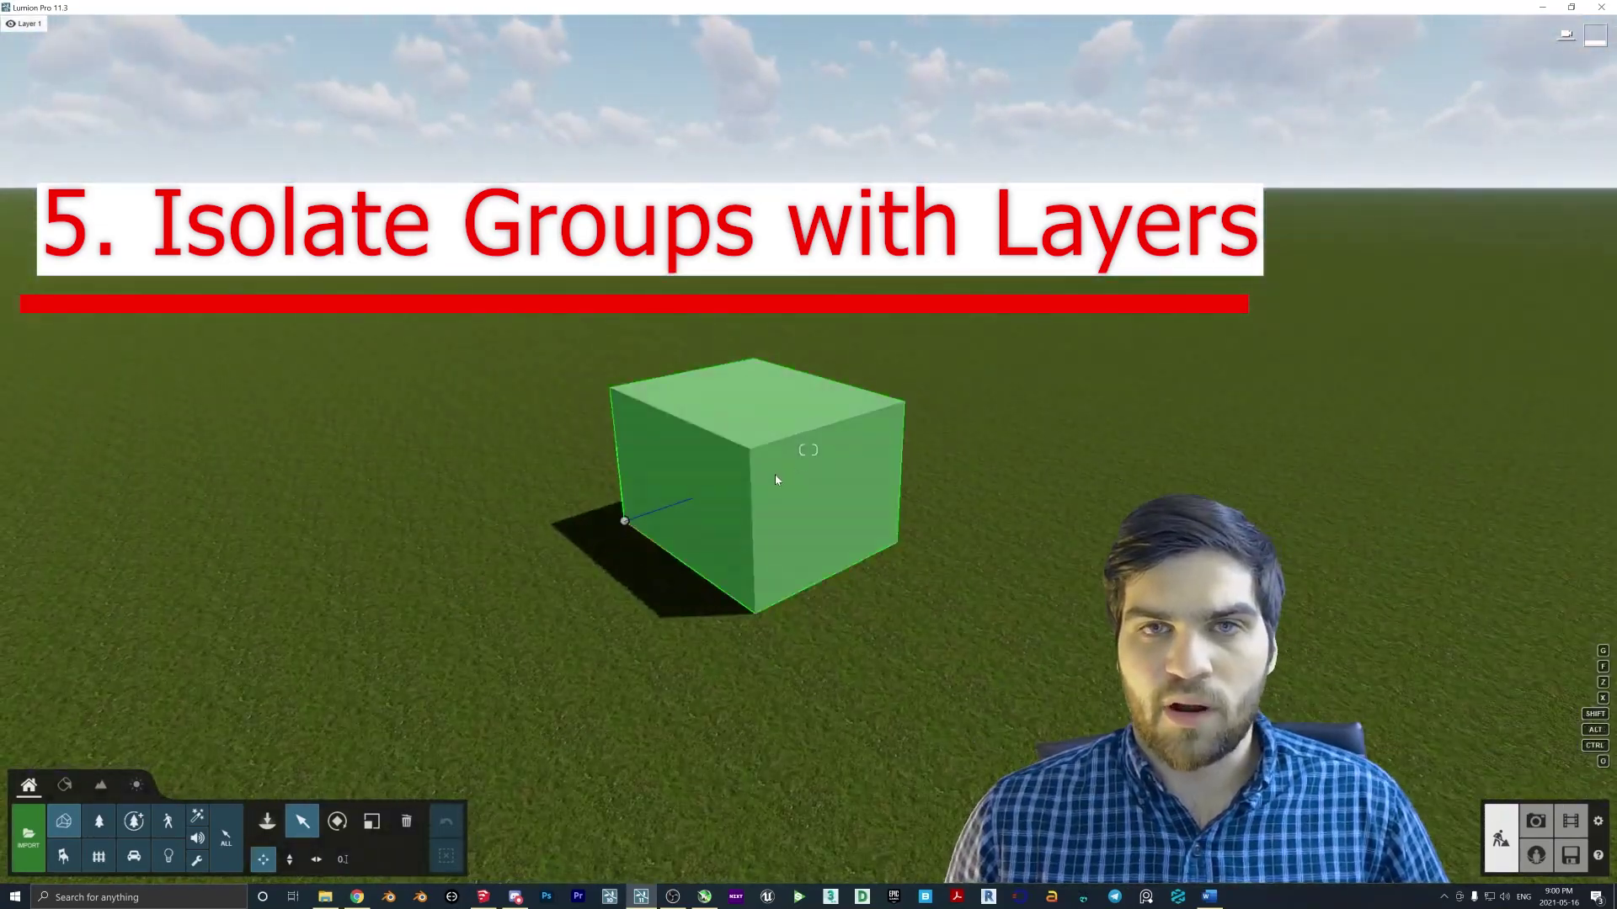
Pick the grey box for Animated Phasing starting at 0:00, then return to Build mode
click(699, 498)
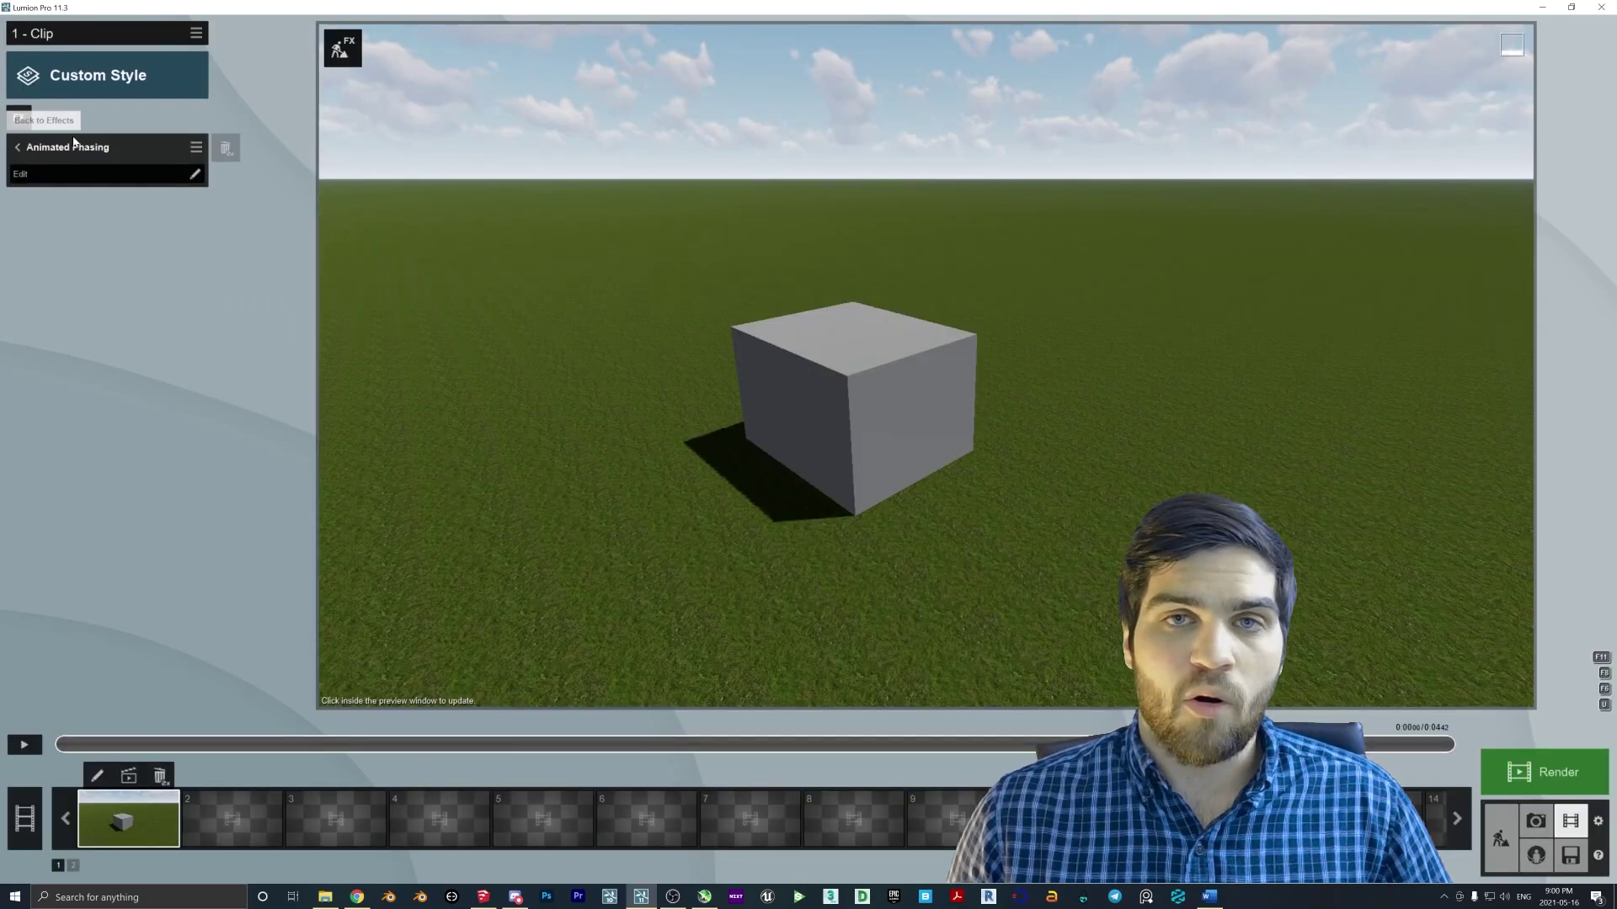
click(101, 173)
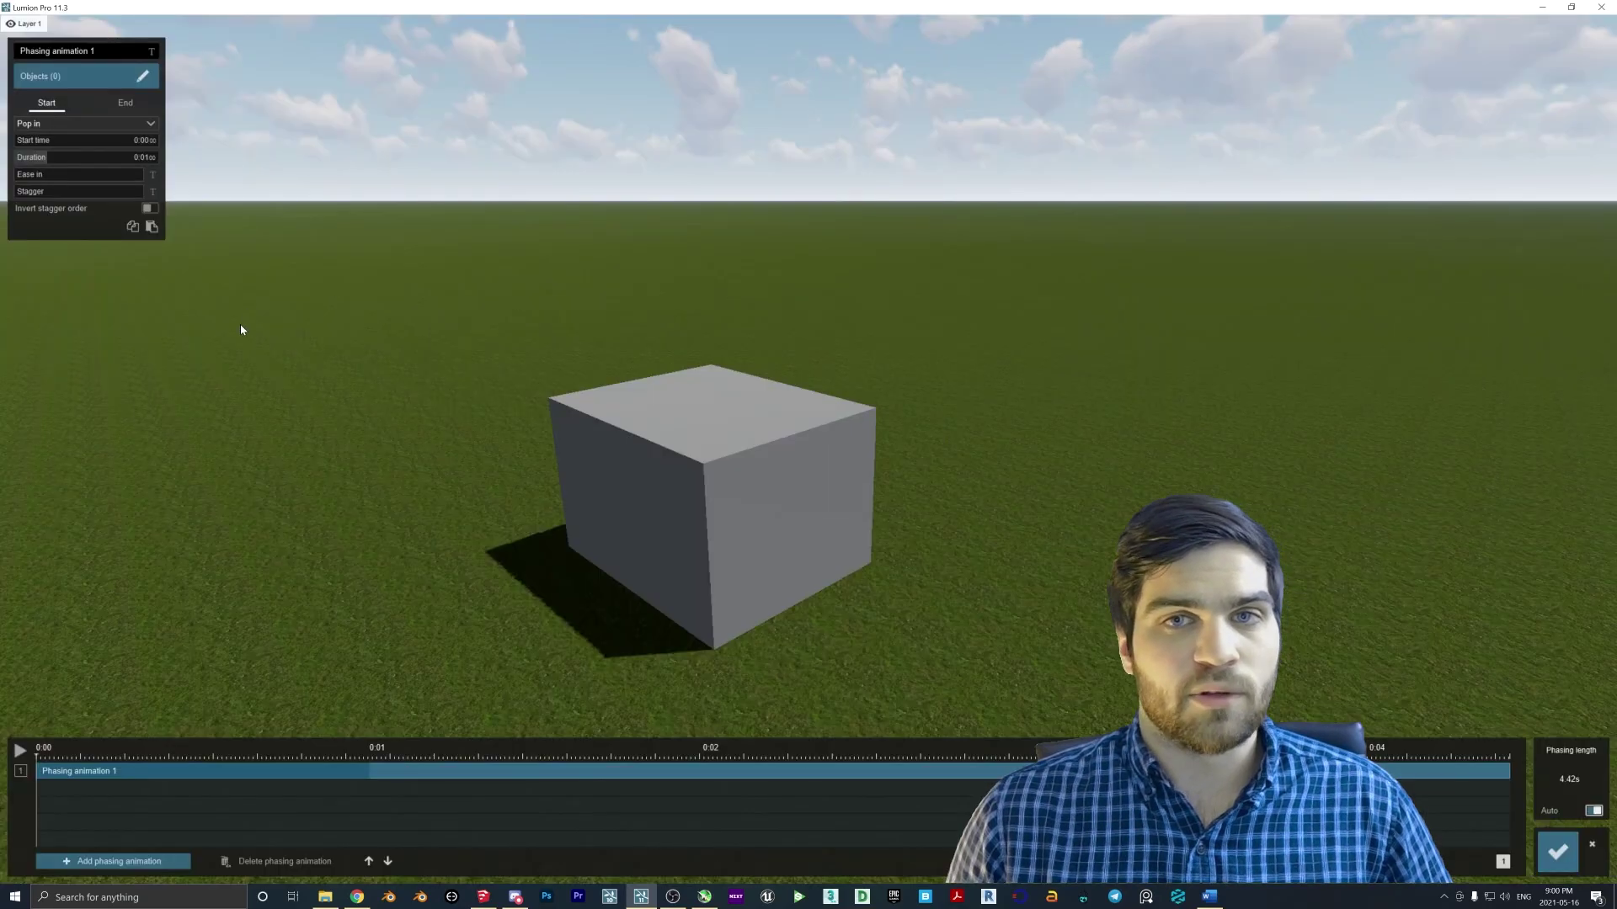
click(142, 76)
click(643, 566)
click(205, 810)
drag(220, 773, 67, 778)
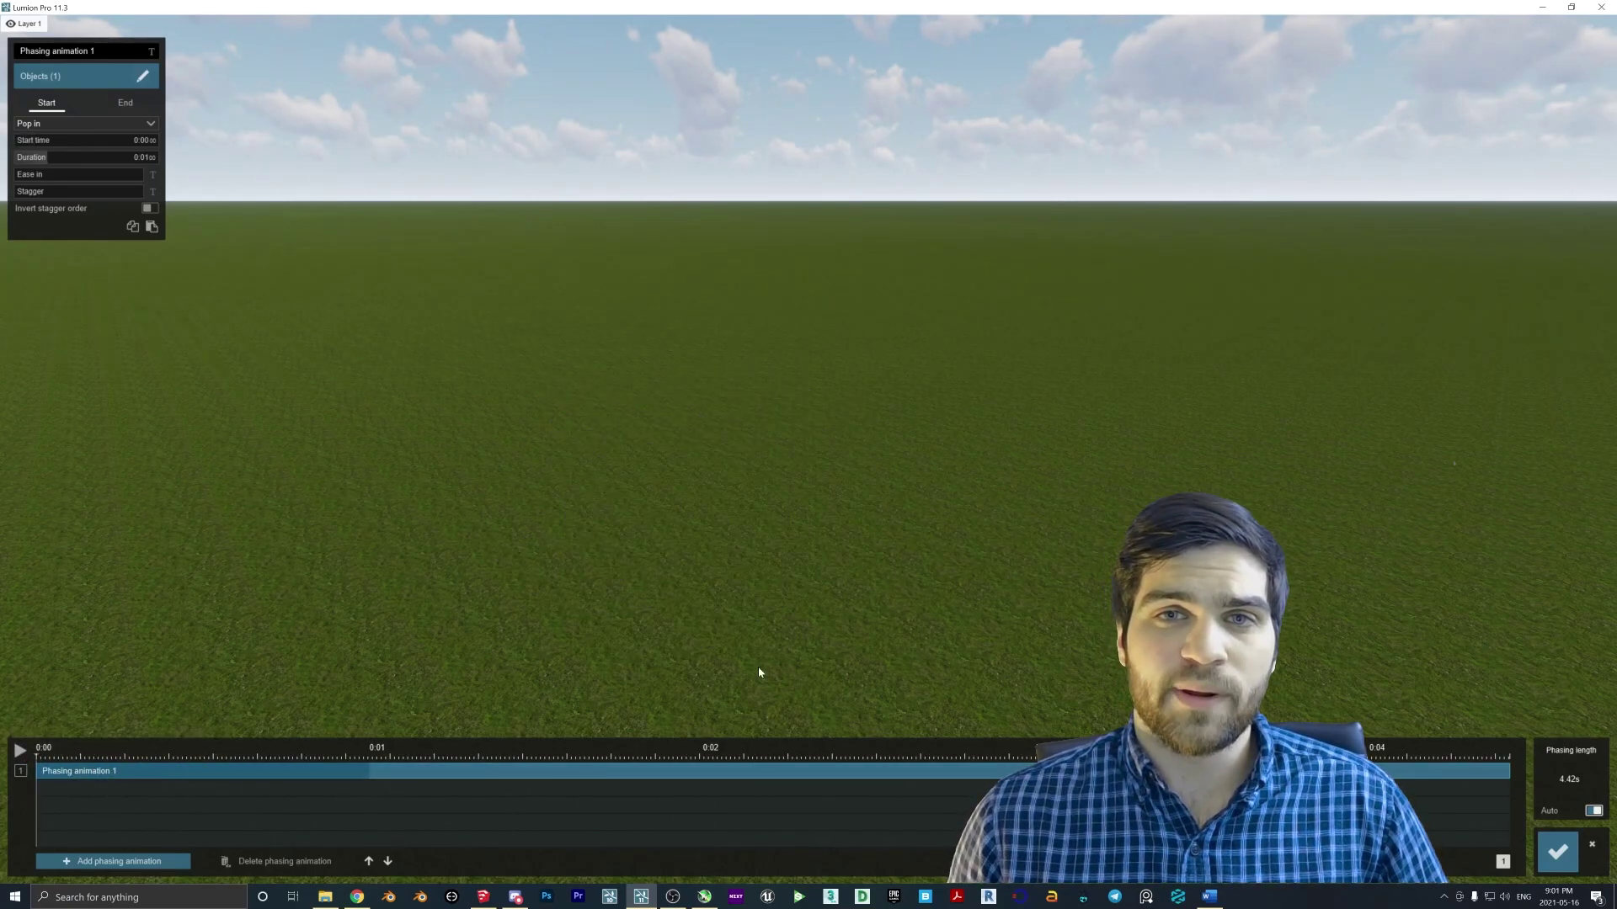
click(1560, 856)
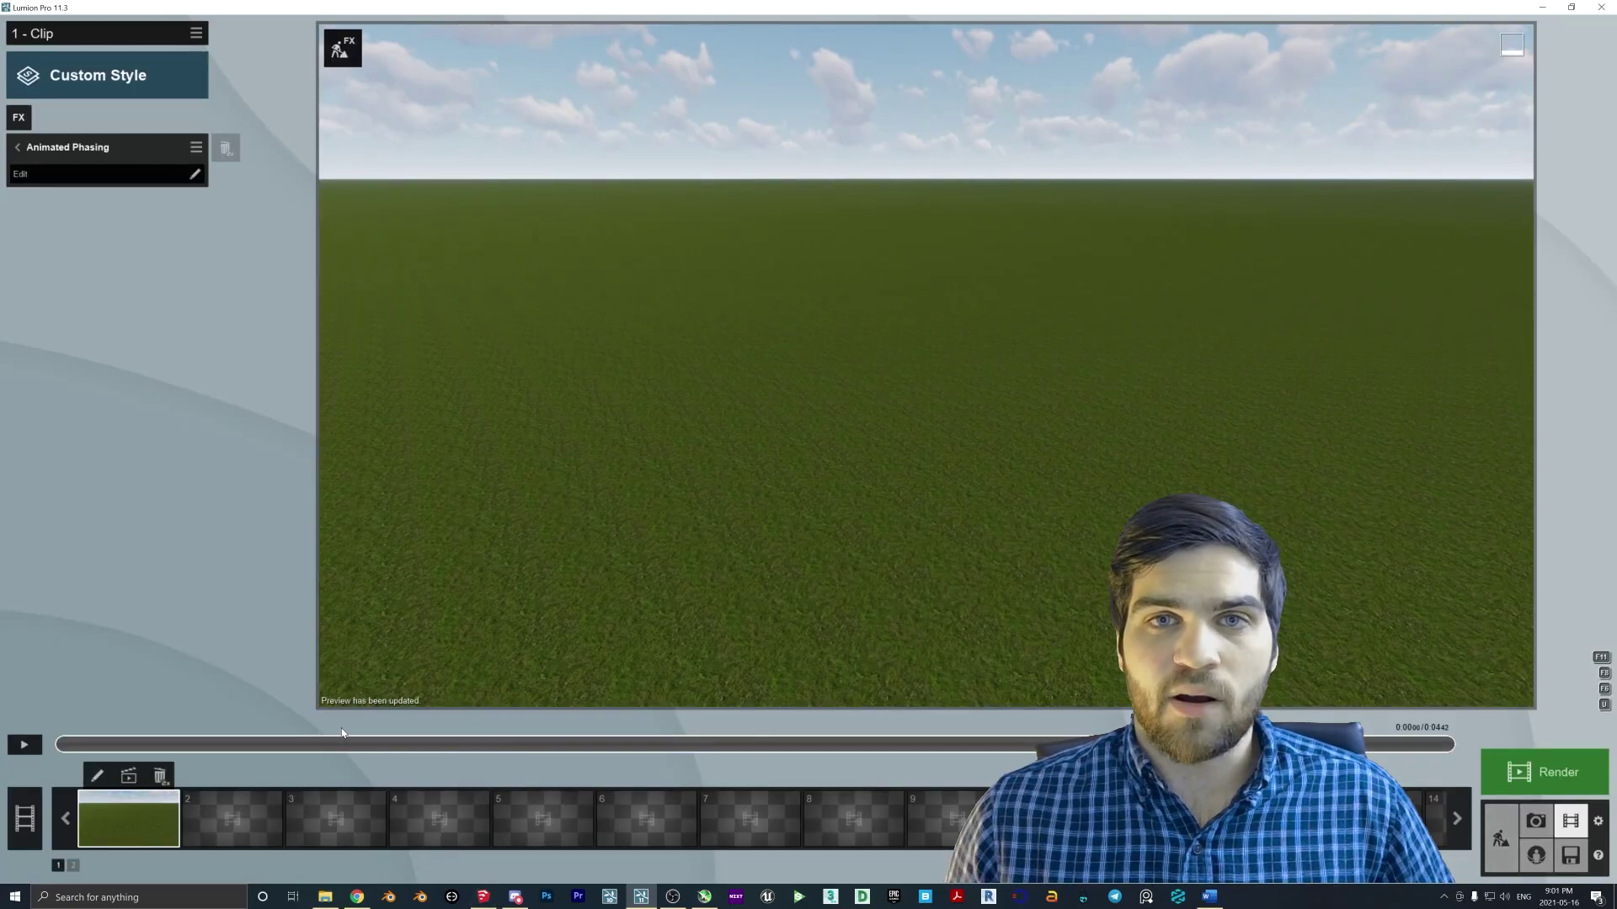
click(1499, 840)
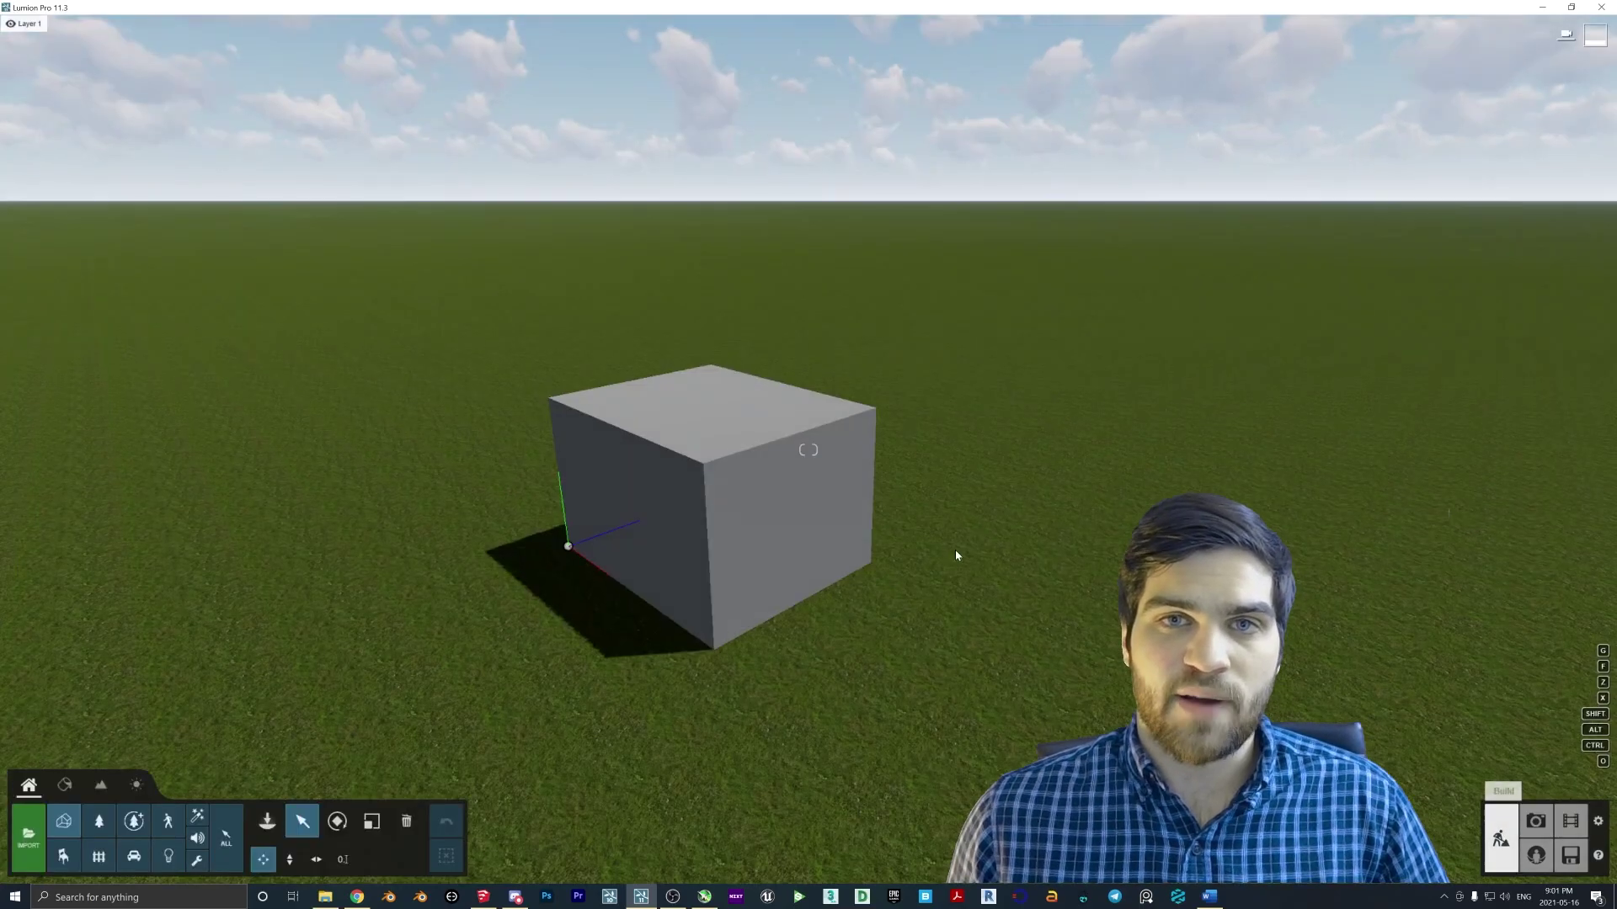
Remove the box from Lumion, then Save As two new copies of the layered model
click(407, 824)
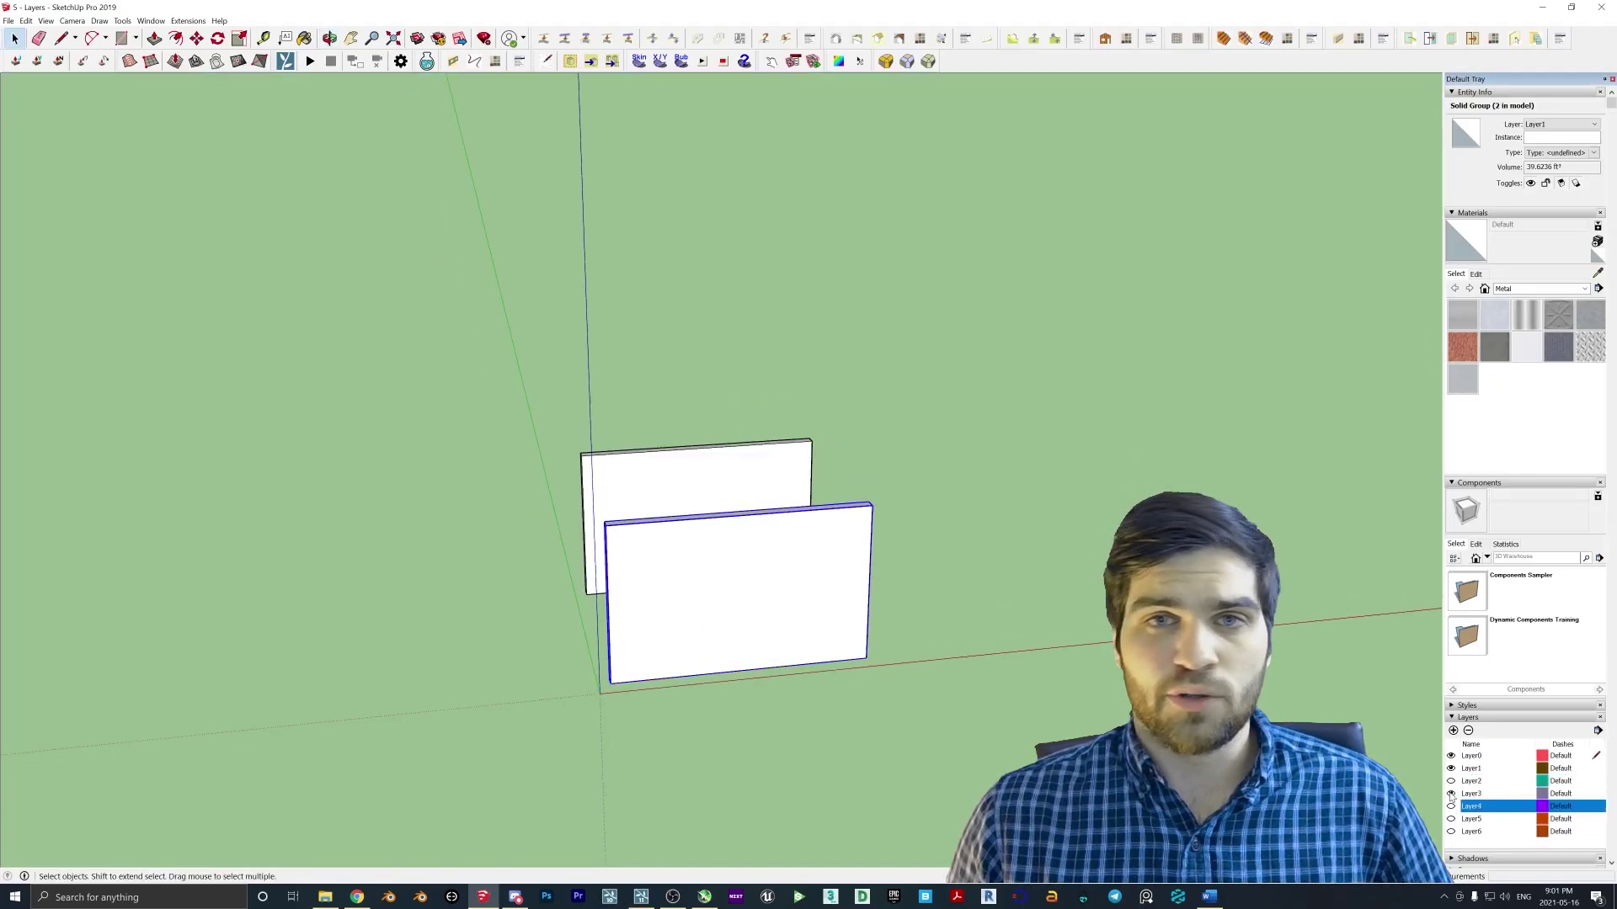
click(7, 20)
click(42, 90)
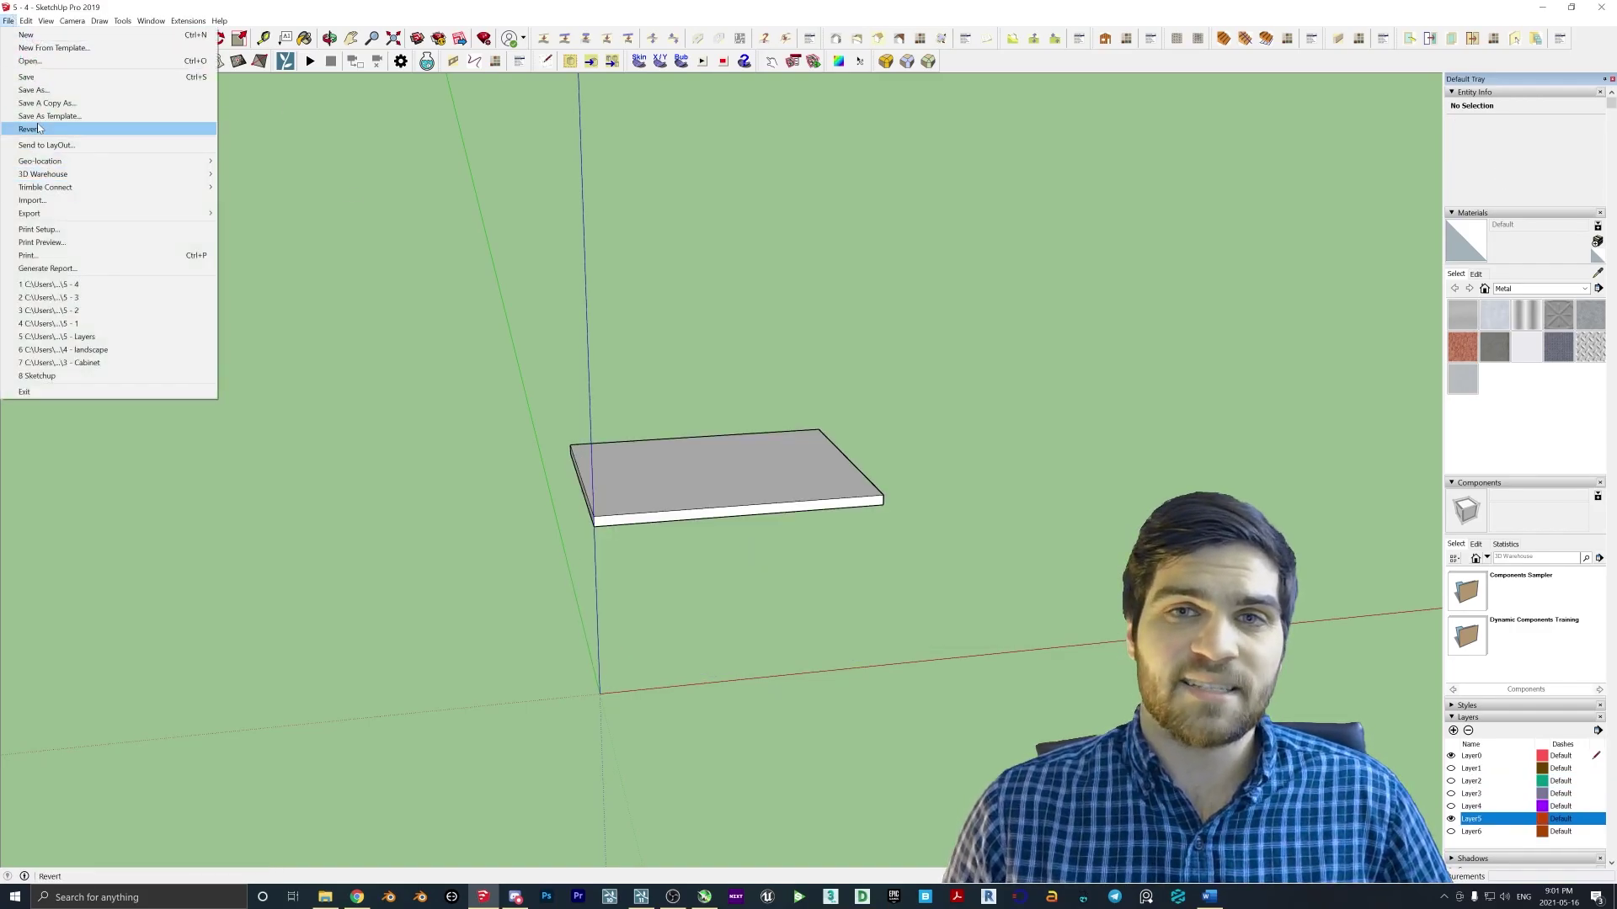
click(37, 128)
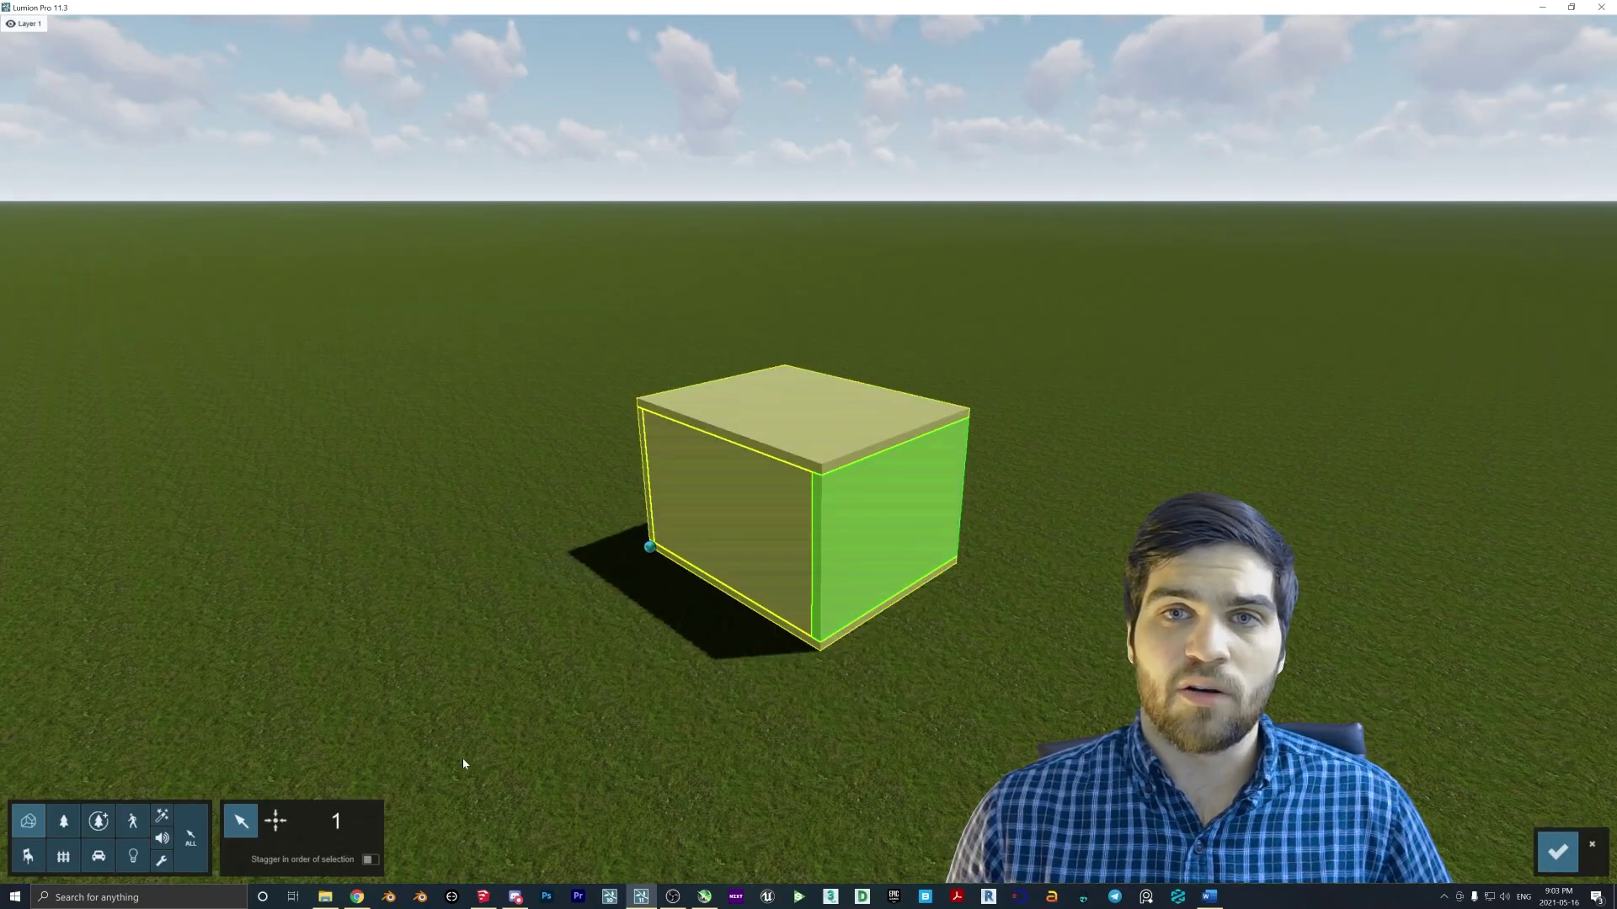
Select all six box pieces for Animated Phasing and preview the clip
ctrl+drag(390, 423, 607, 527)
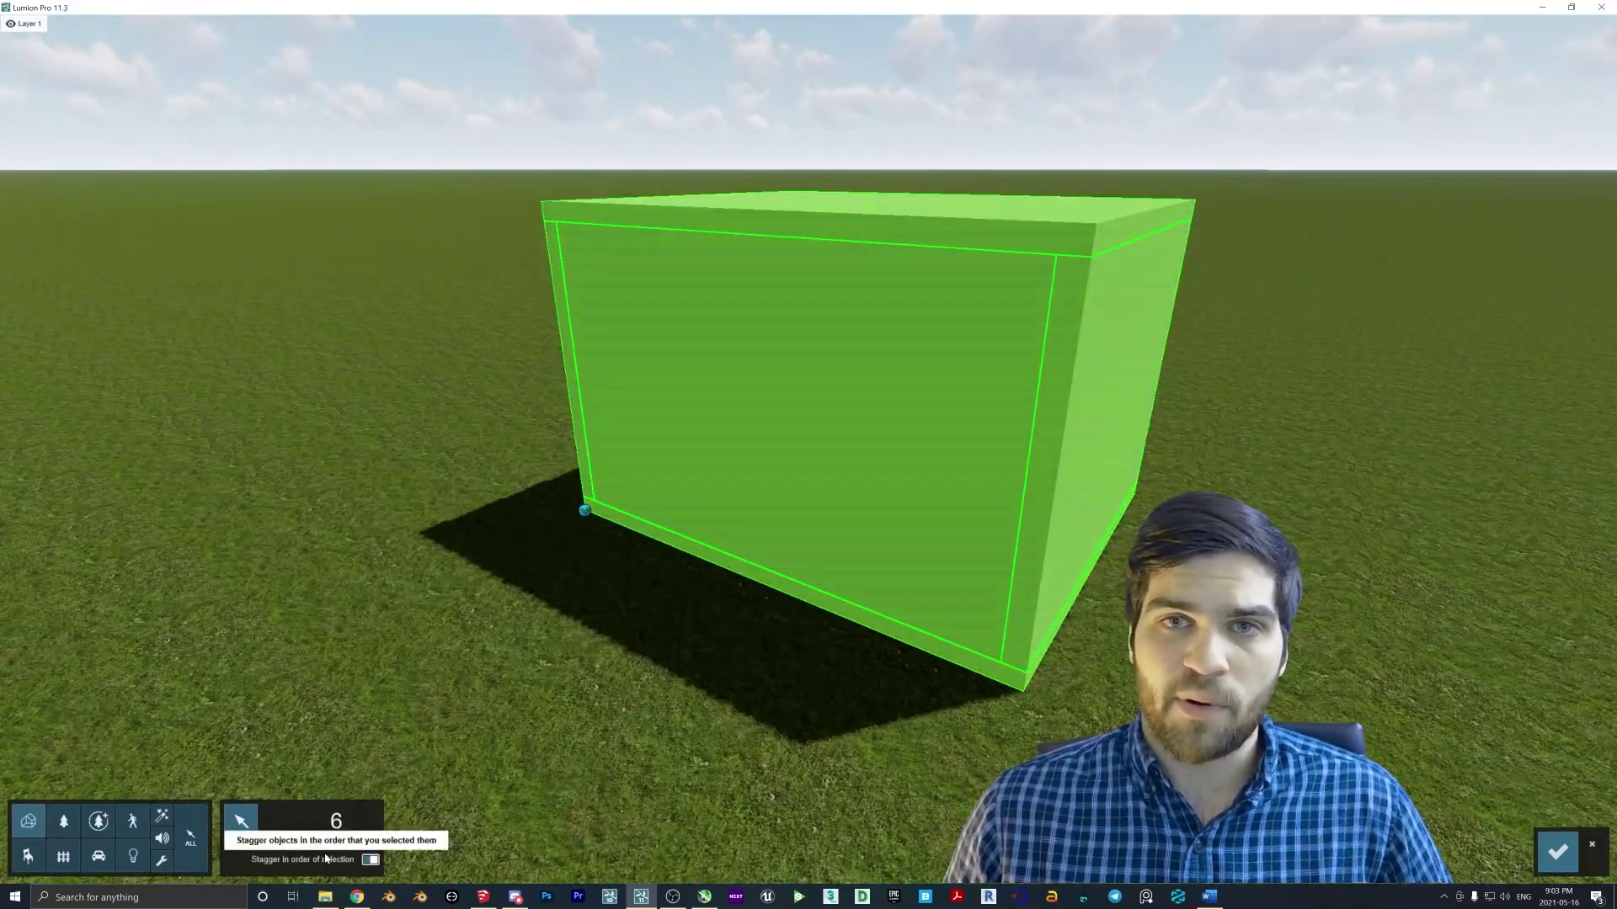
click(1558, 852)
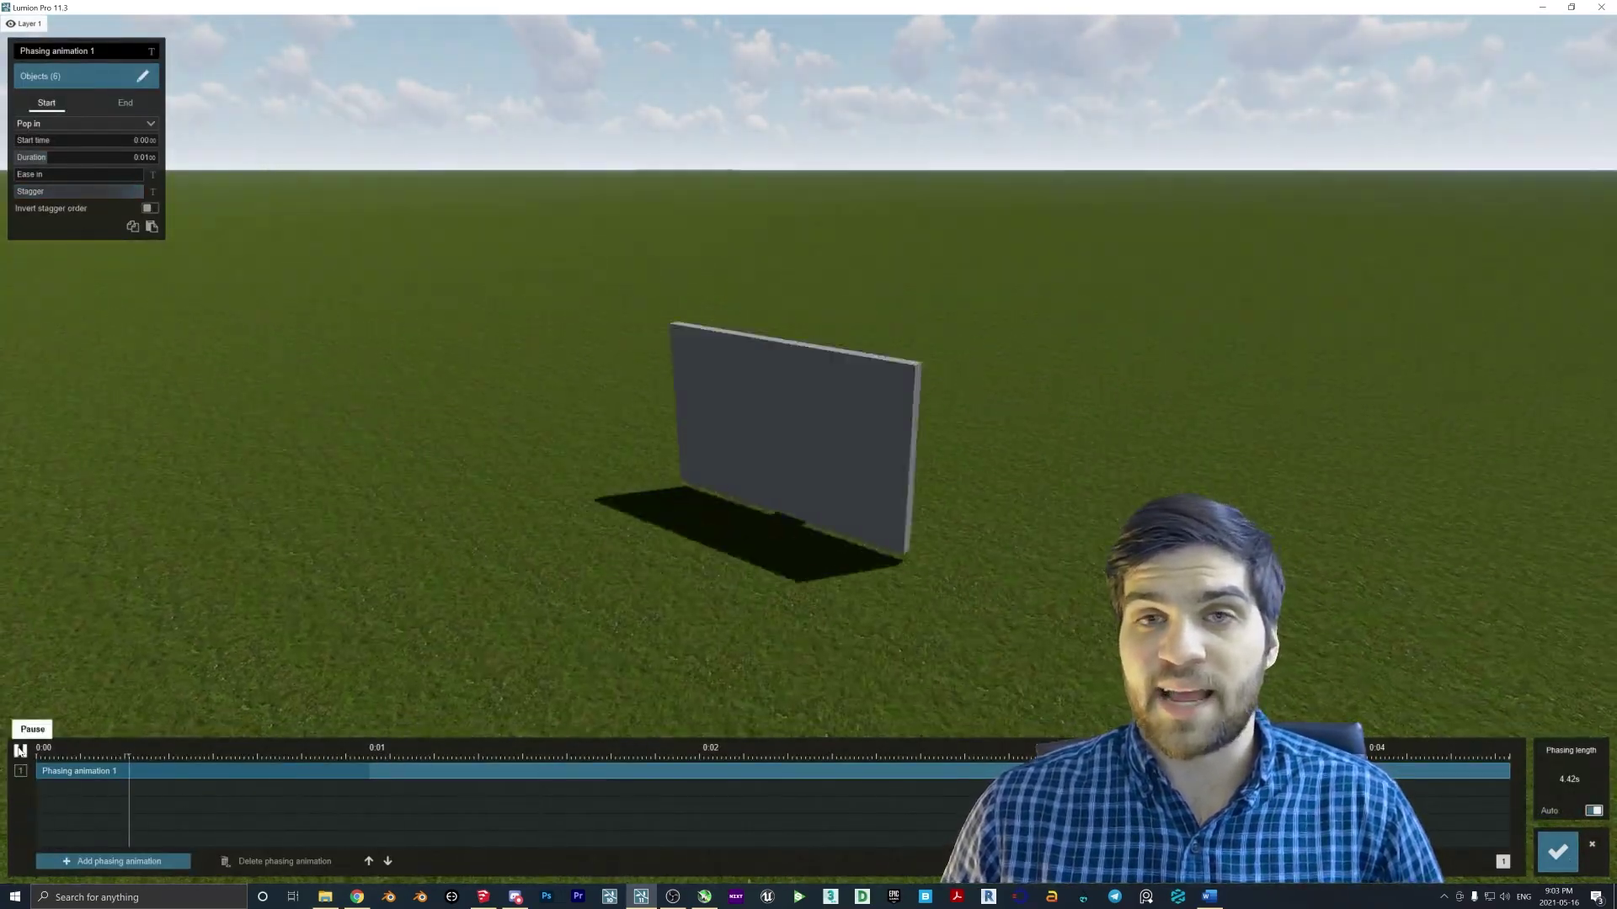
click(1558, 852)
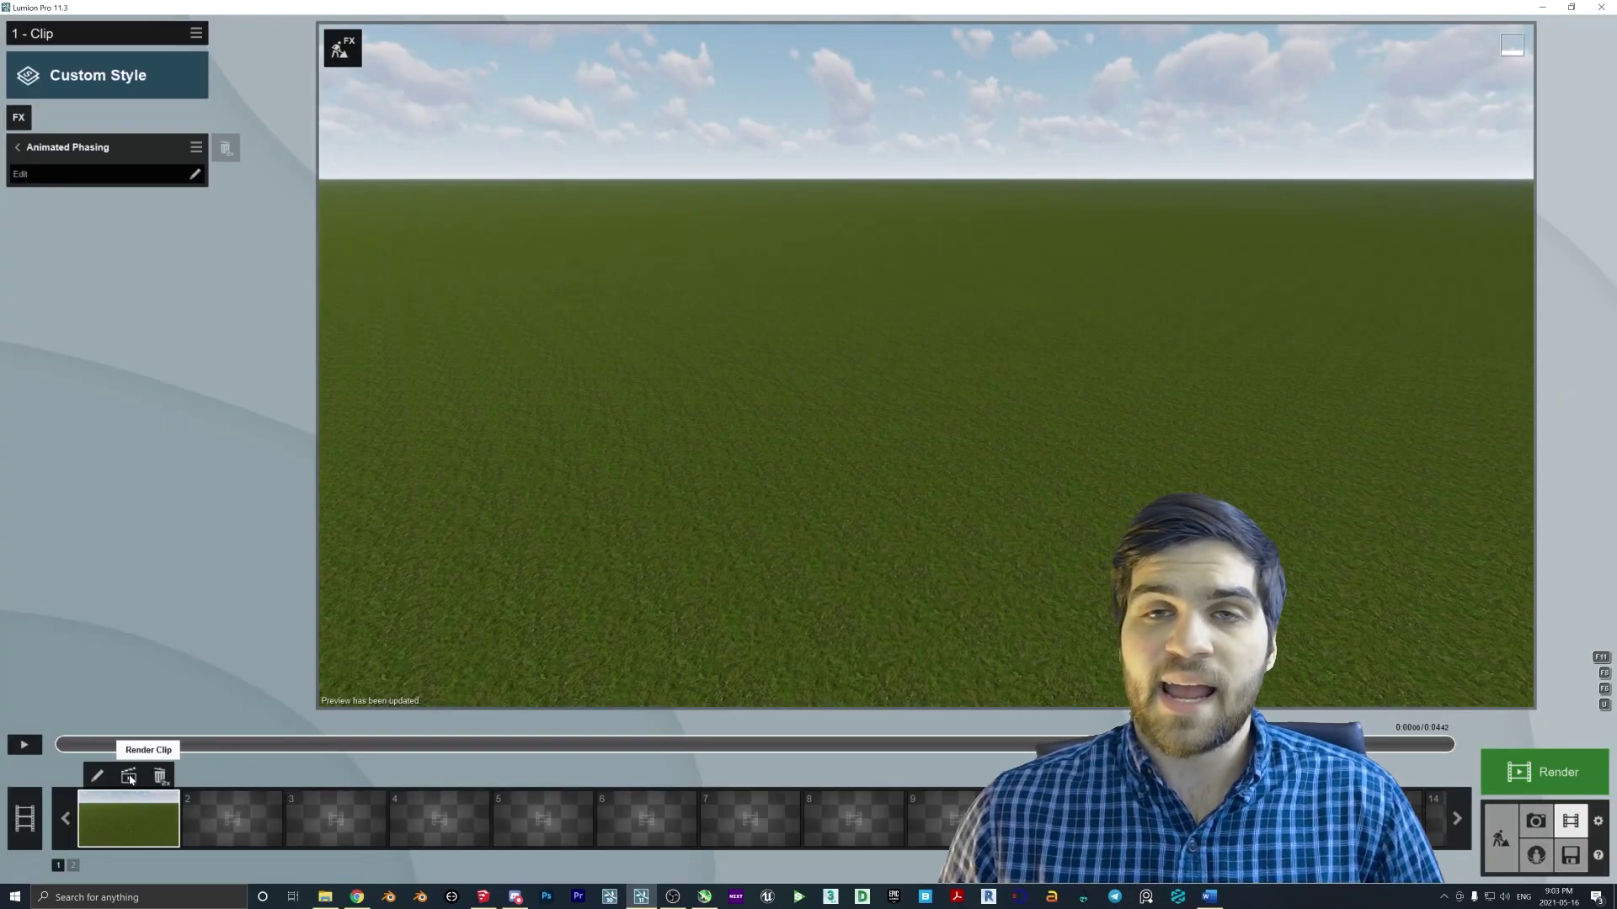
click(27, 745)
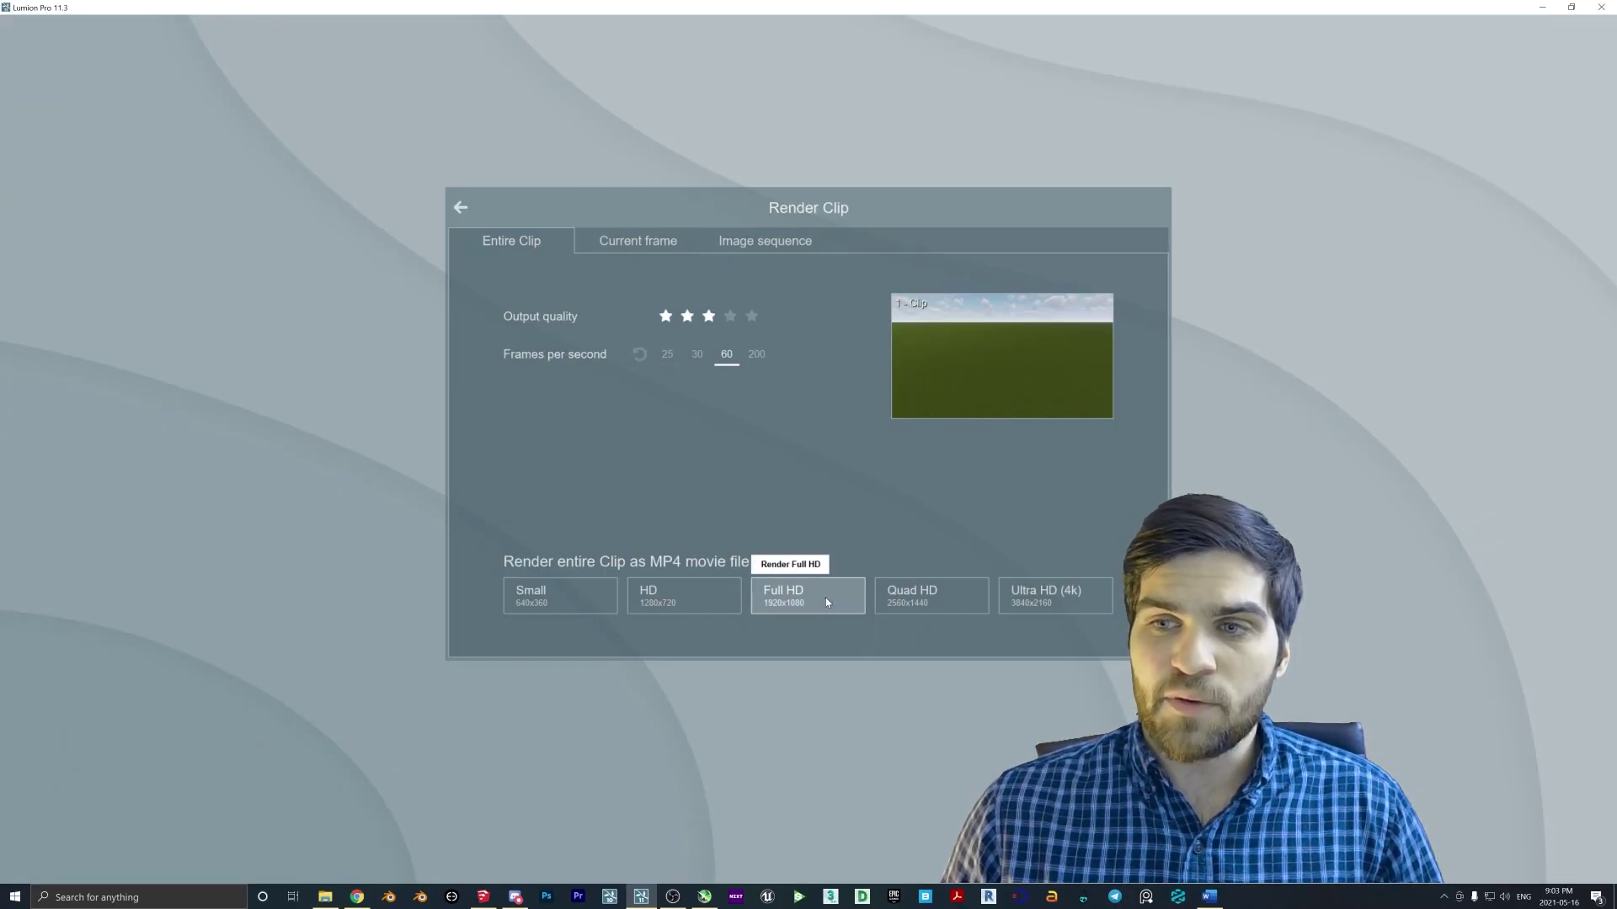
Render the clip in Full HD, saving it as '5 - a'
click(826, 600)
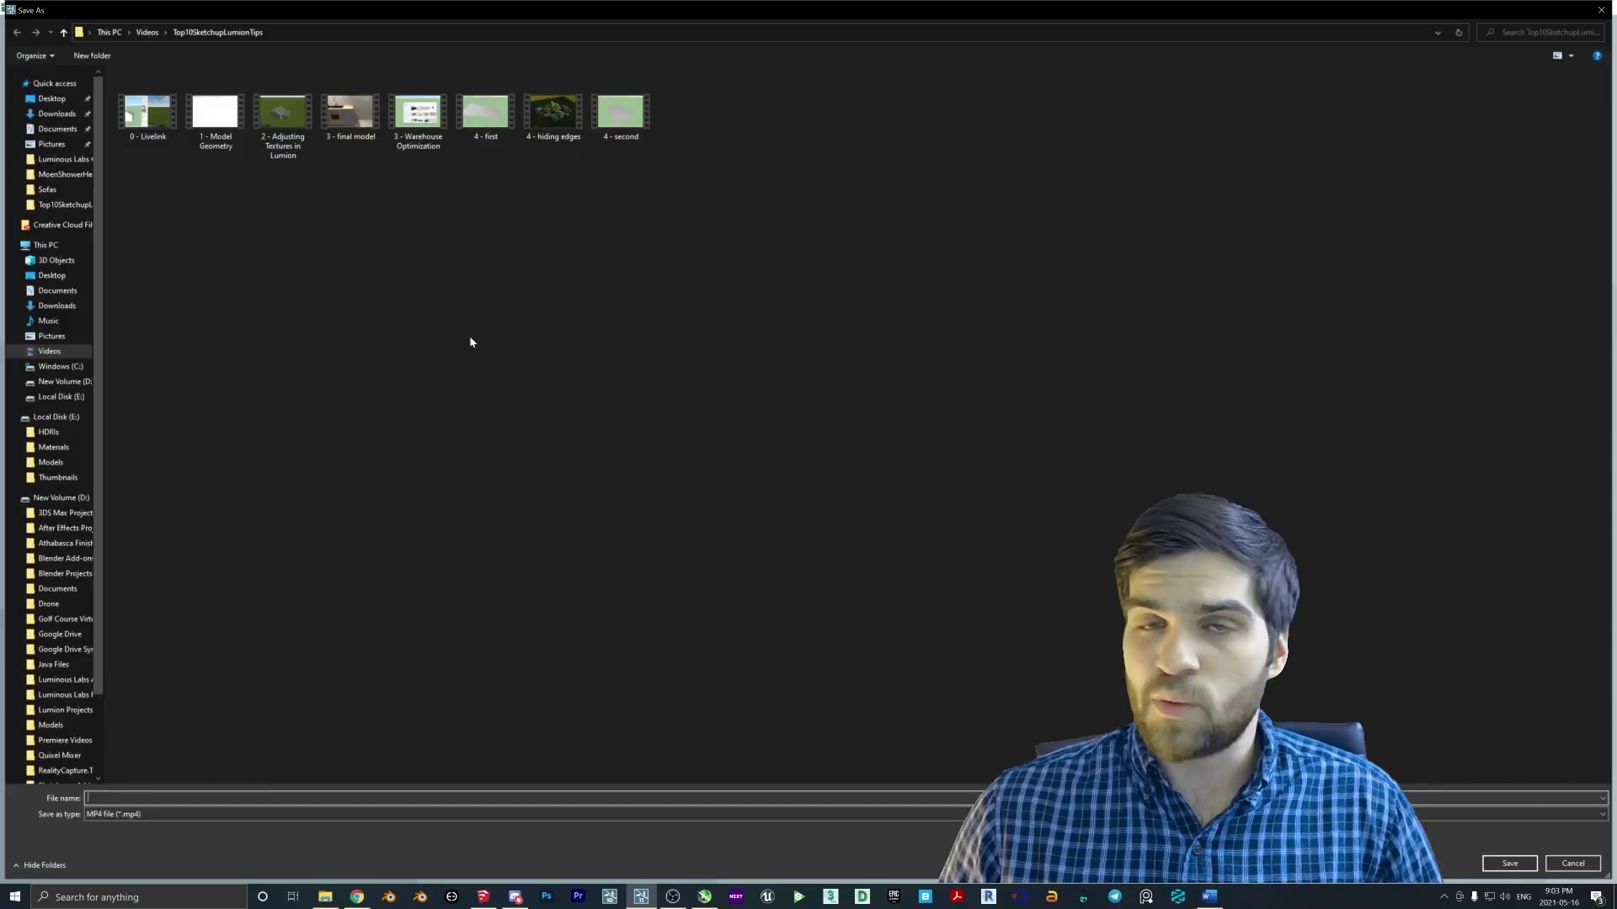
text(5 - animat)
key(Return)
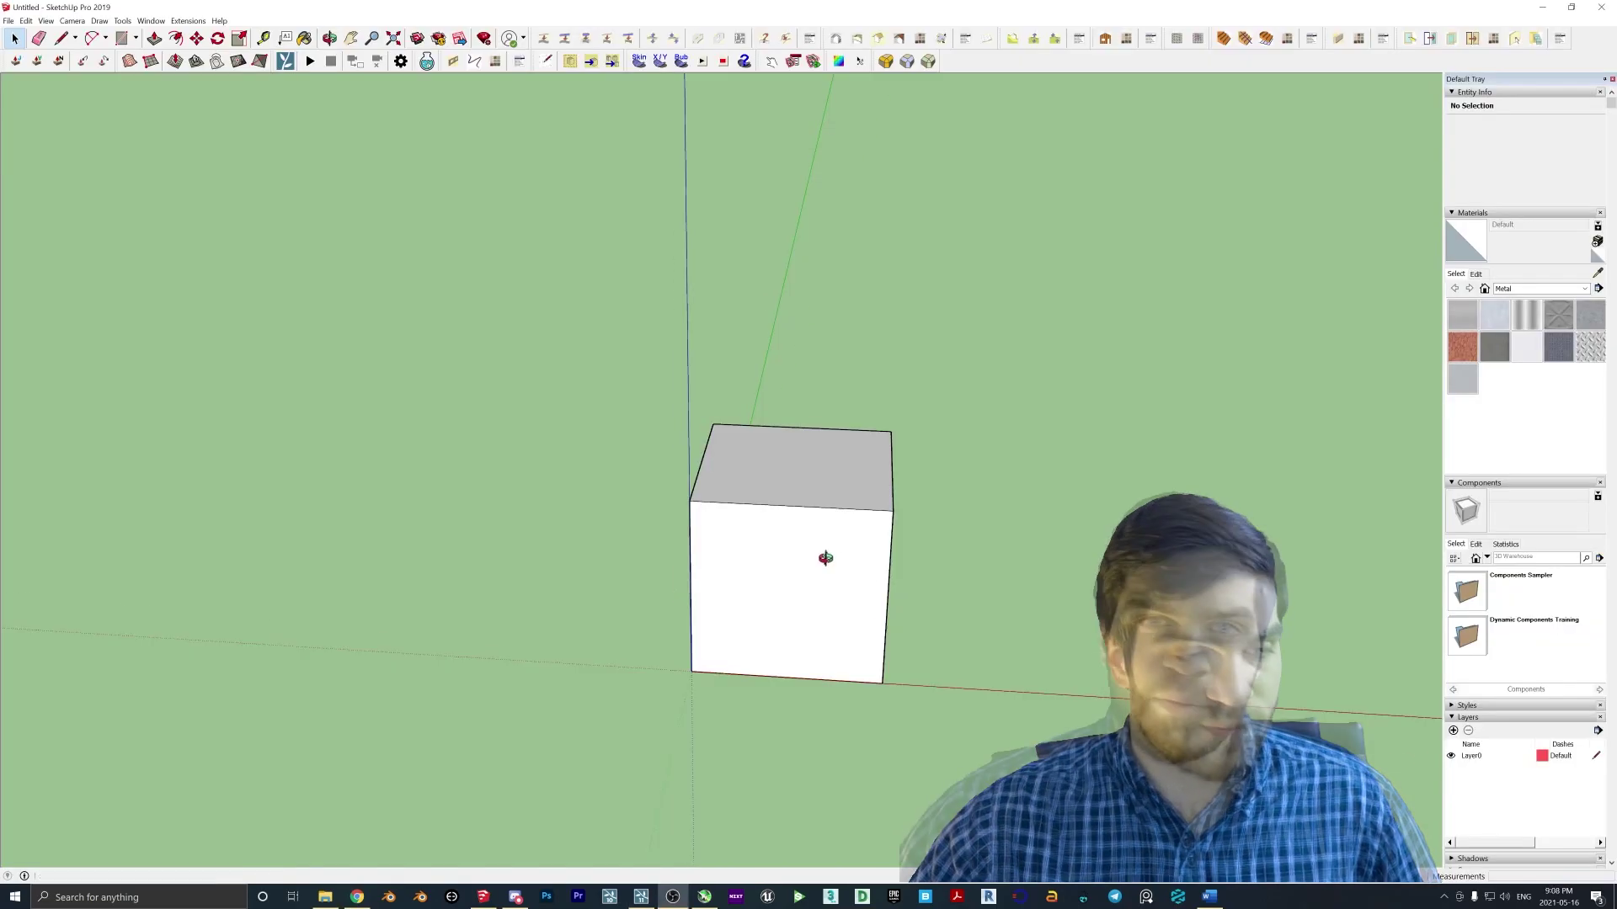
Test scaling the ungrouped box and its top face, returning it to a cube
middle_drag(825, 559, 579, 398)
key(ctrl+a)
key(s)
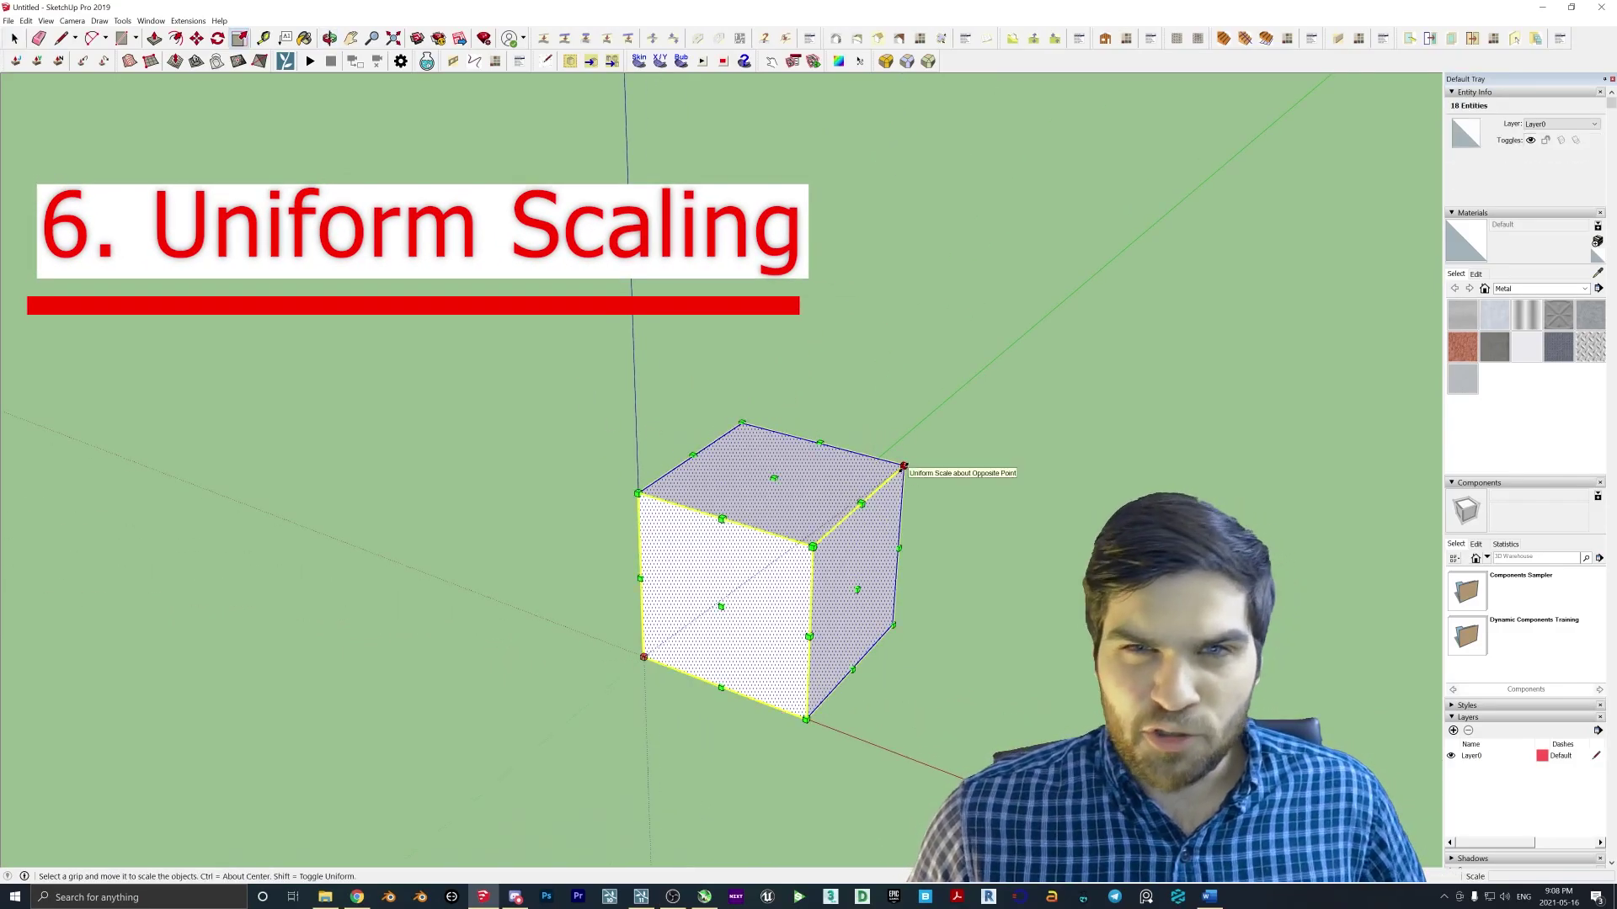
mouse_move(855, 589)
mouse_down()
mouse_move(1082, 661)
mouse_move(854, 590)
mouse_up()
middle_drag(854, 590, 909, 524)
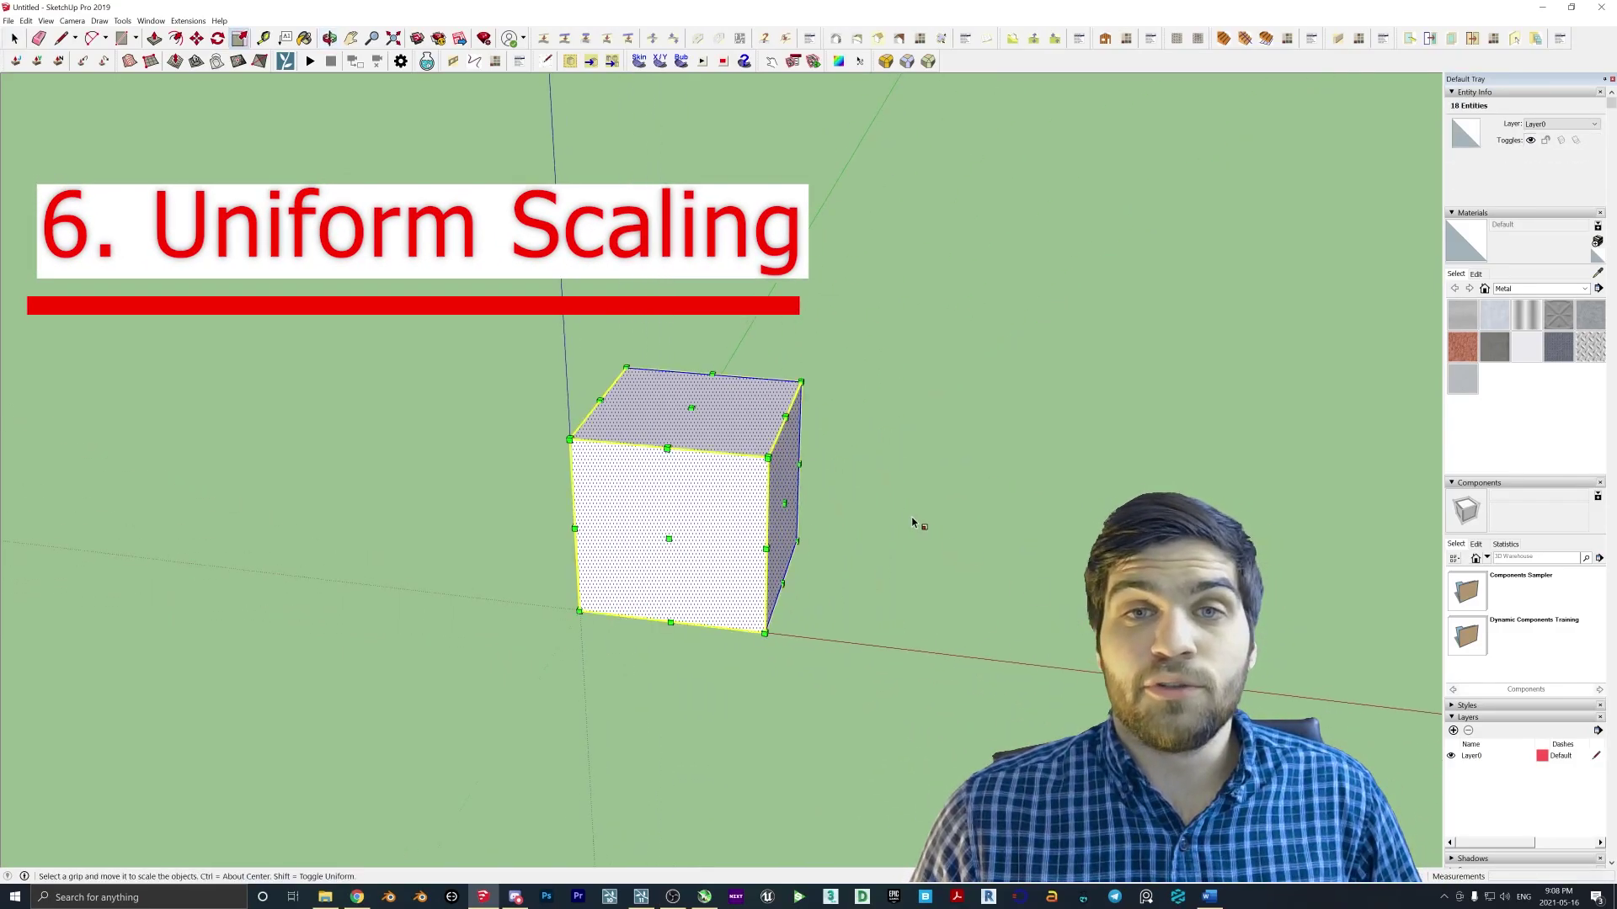
click(372, 274)
click(779, 395)
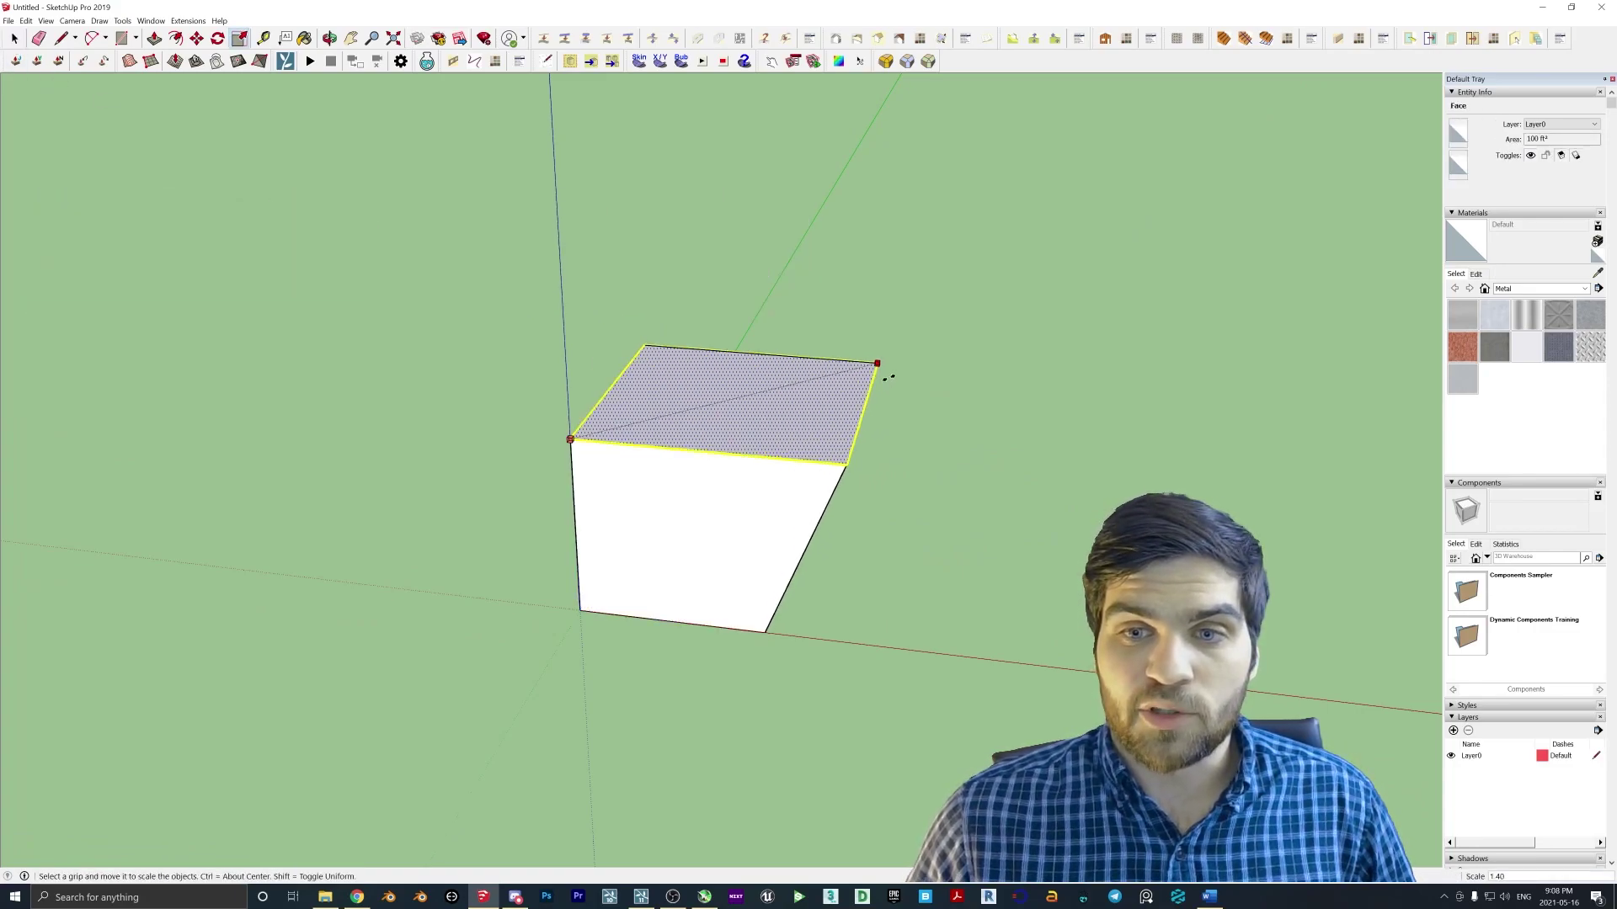
middle_drag(914, 400, 782, 470)
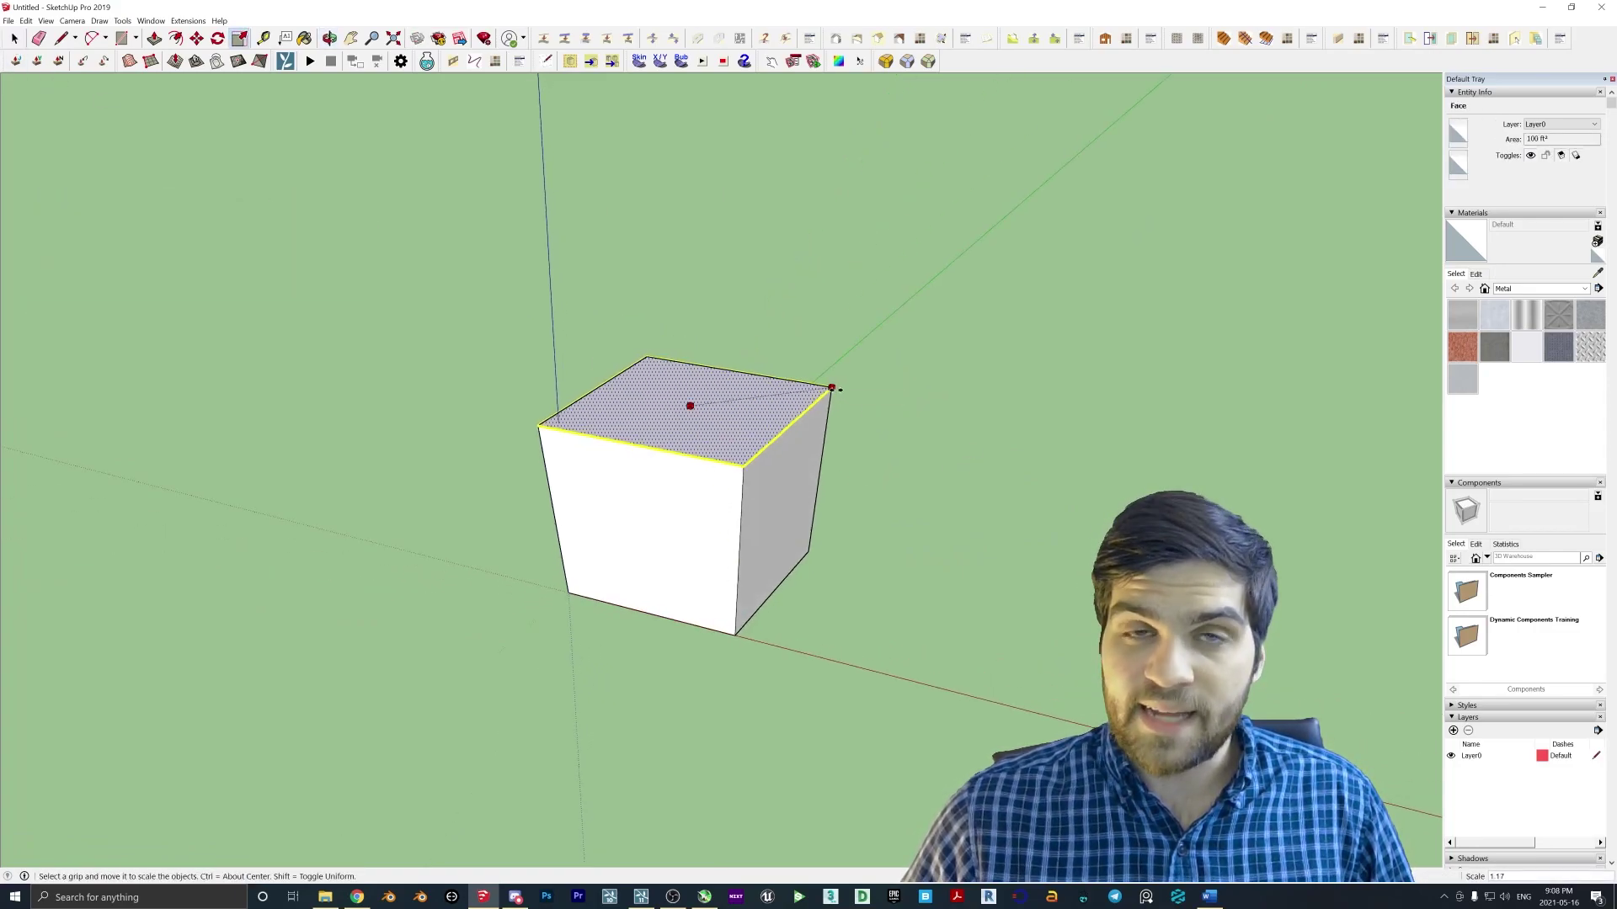
mouse_move(833, 388)
mouse_down()
mouse_move(924, 371)
mouse_move(814, 389)
mouse_up()
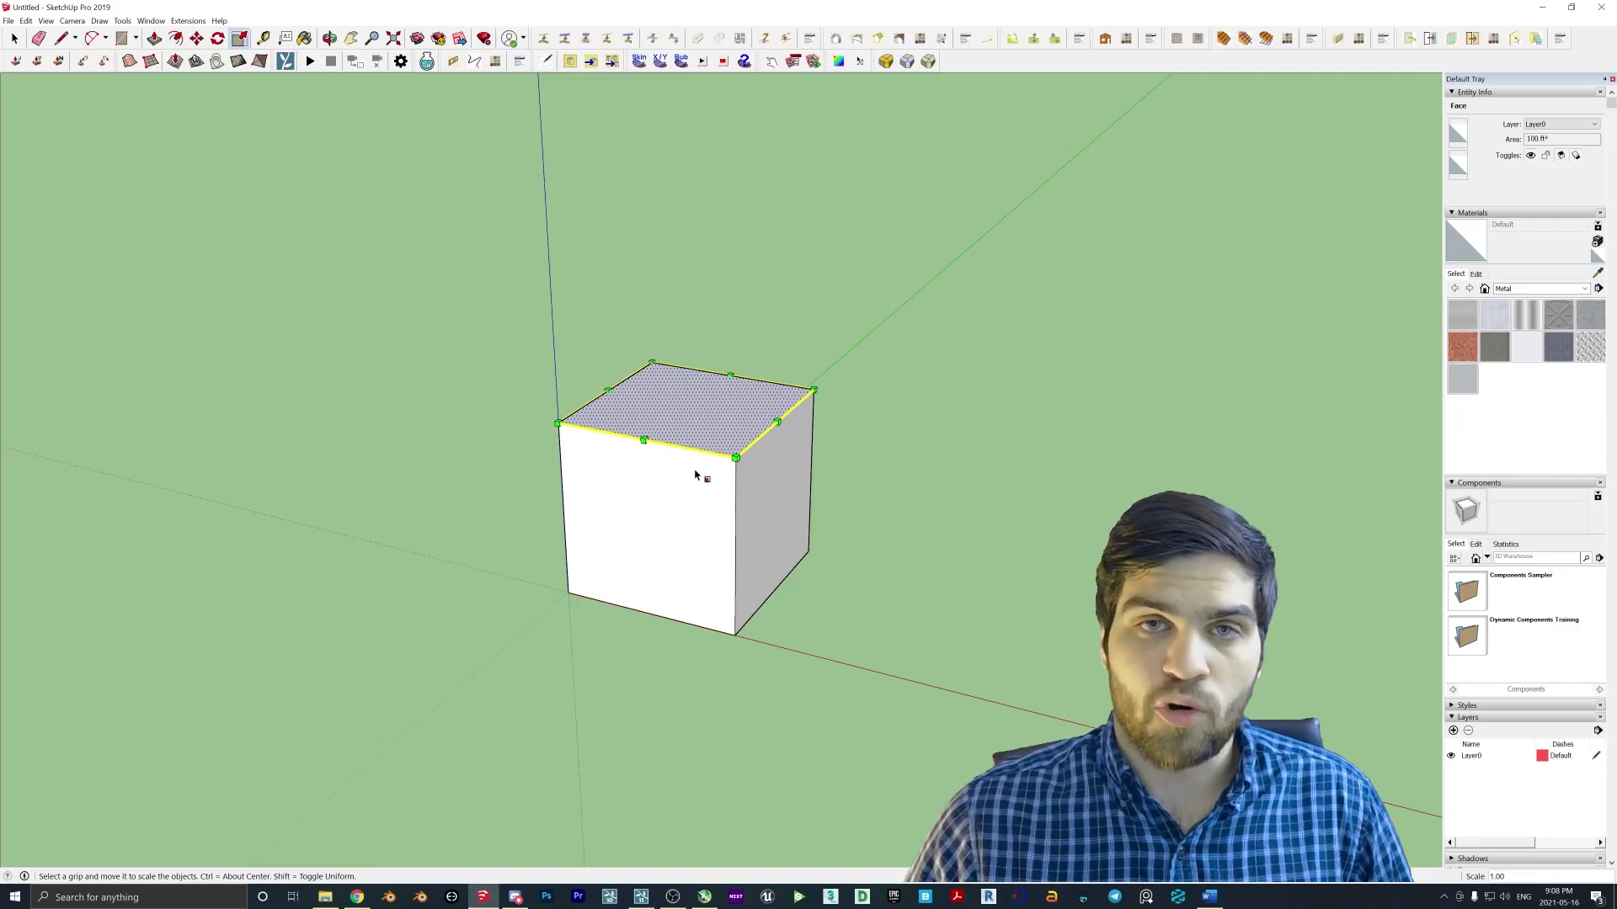
Make the whole box a group, test scaling it, and restore its original size
triple_click(708, 508)
click(767, 606)
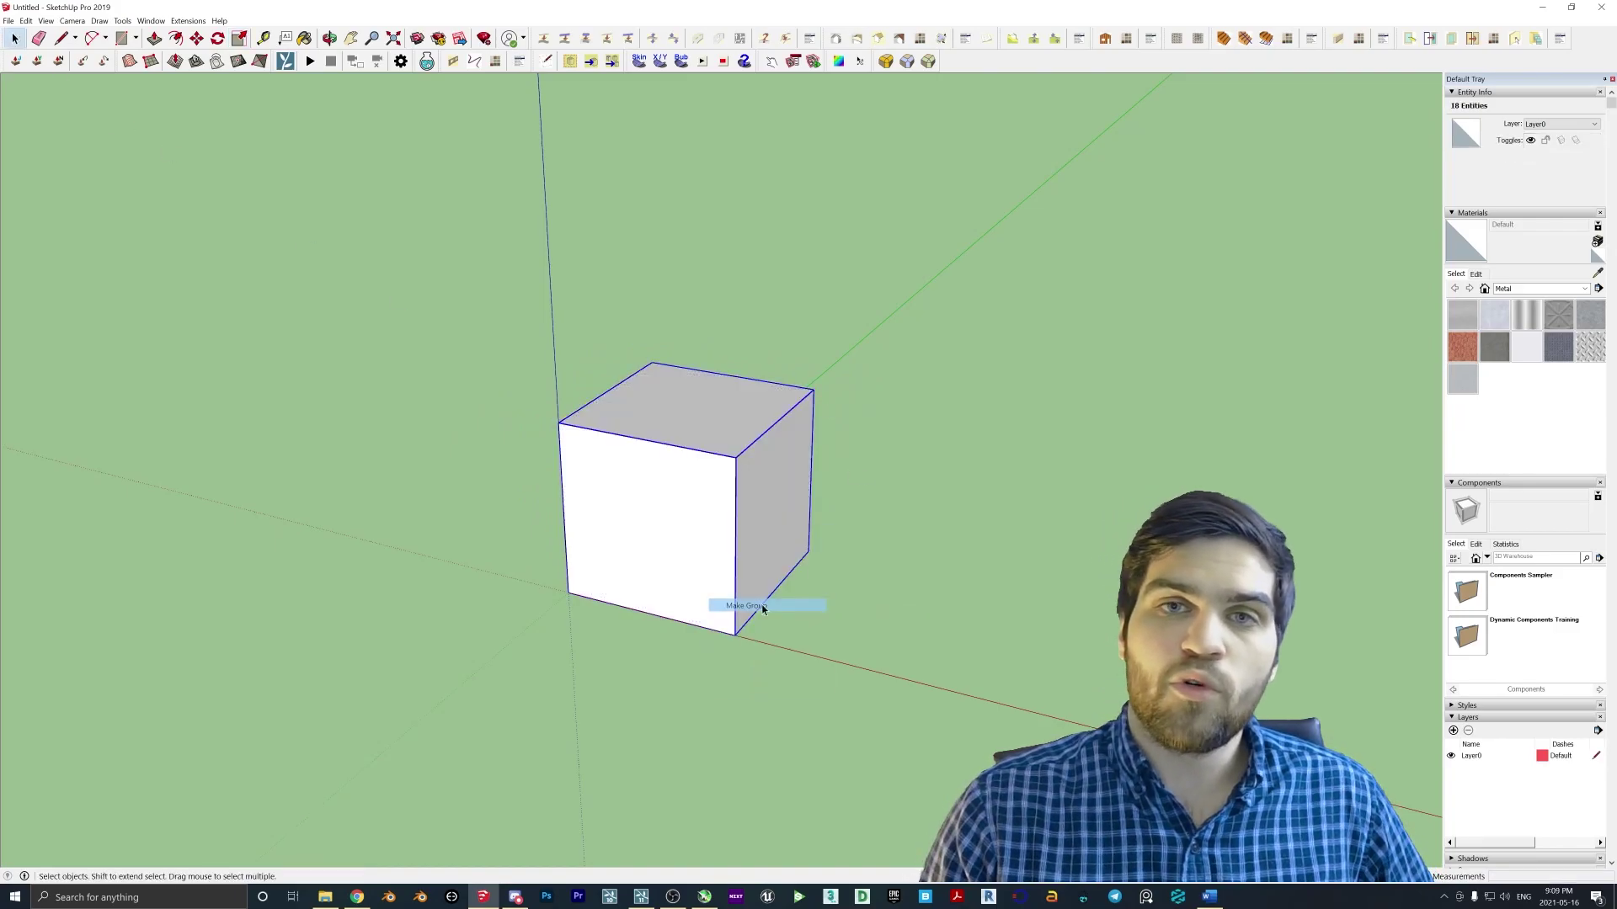
key(s)
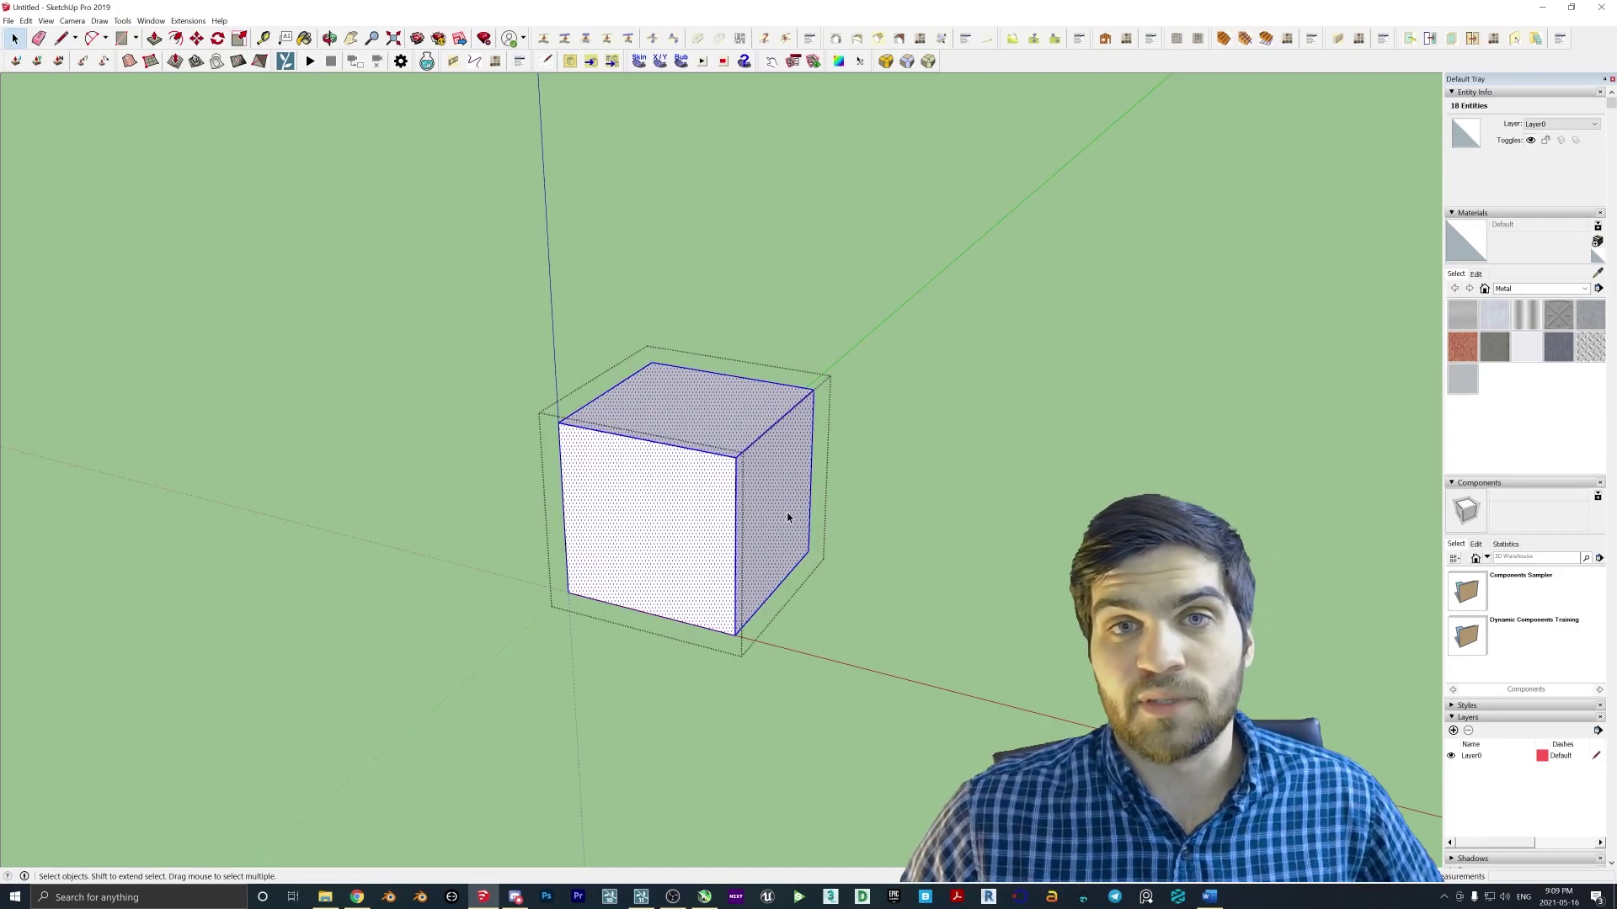
drag(846, 535, 758, 539)
drag(765, 442, 846, 409)
key(Escape)
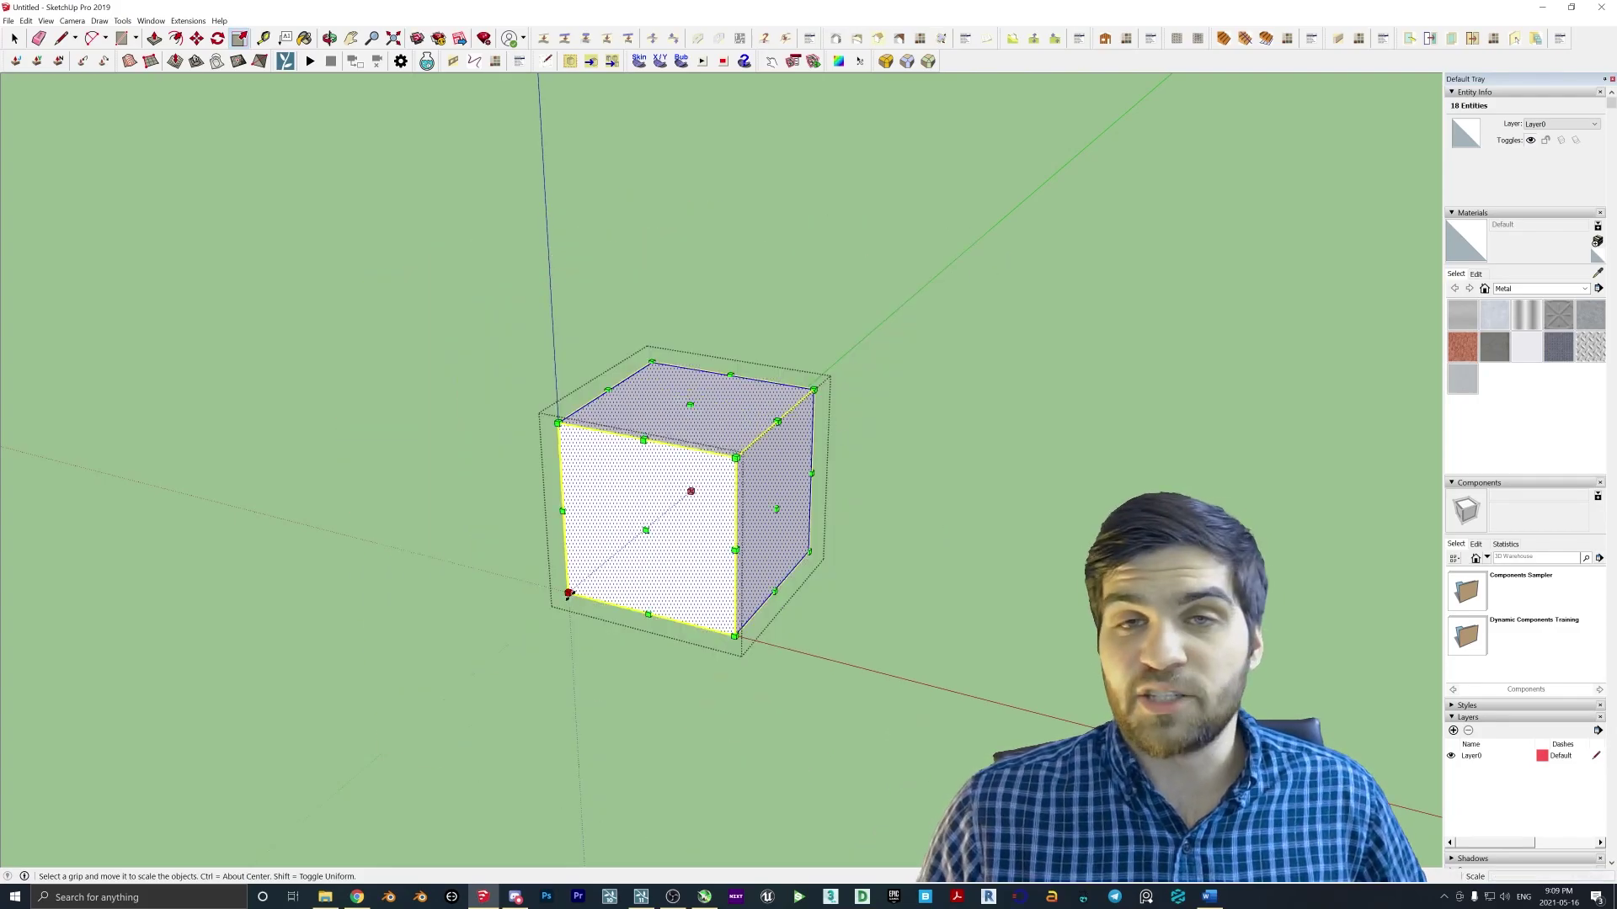
drag(568, 594, 632, 559)
key(Escape)
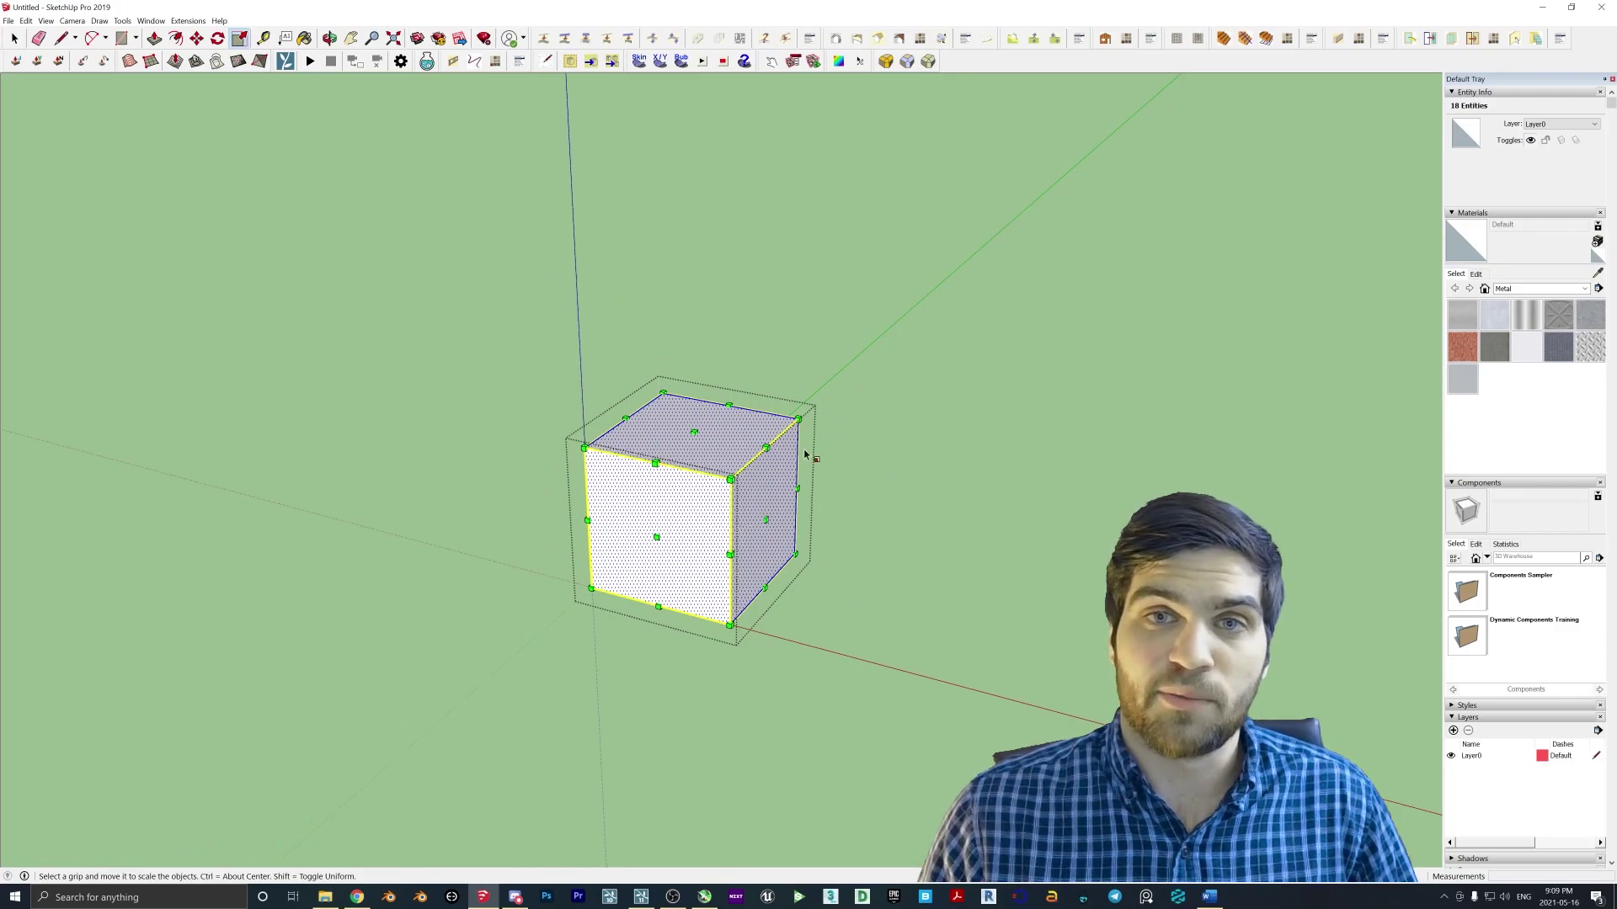
drag(797, 490, 881, 516)
drag(1133, 501, 874, 515)
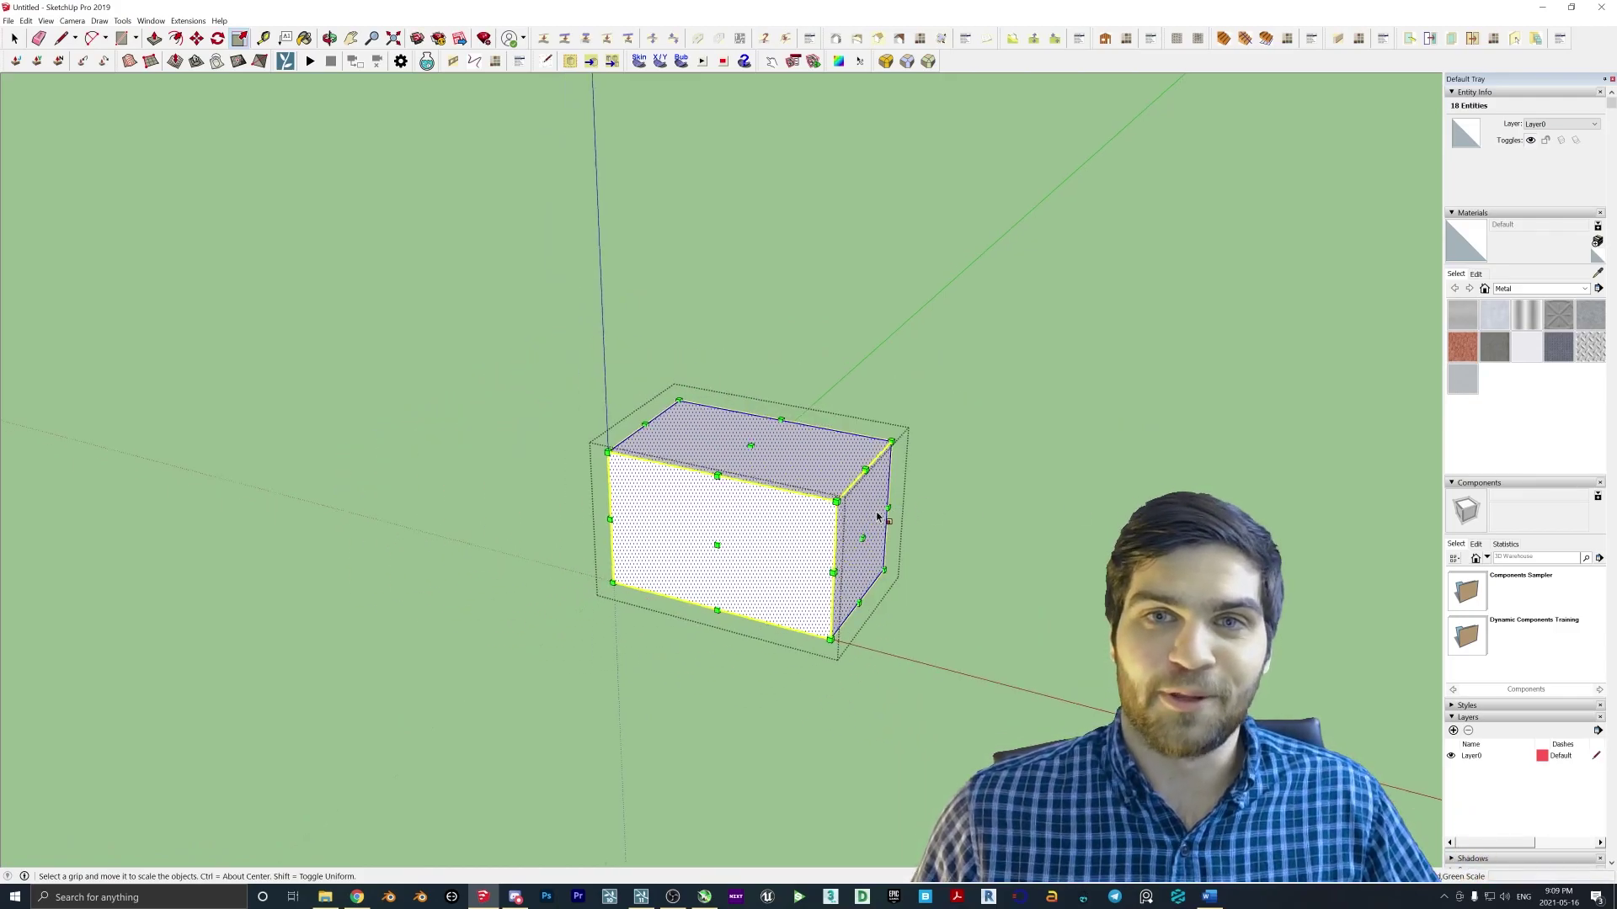
click(15, 37)
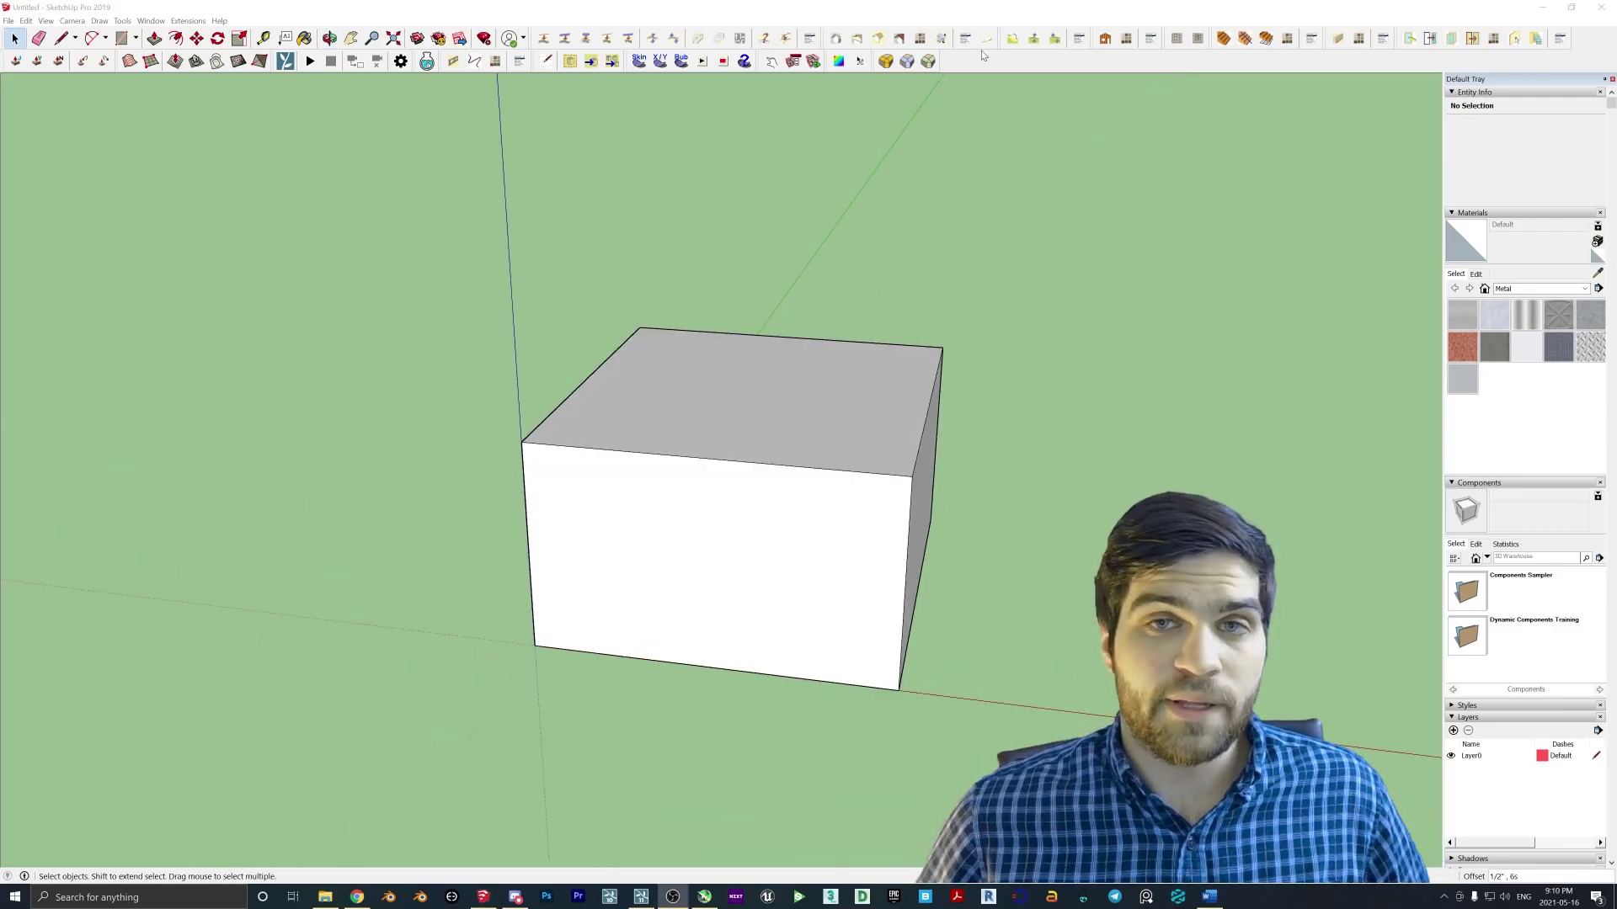
Select the whole box and preview Round Corner geometry on its edges
triple_click(794, 390)
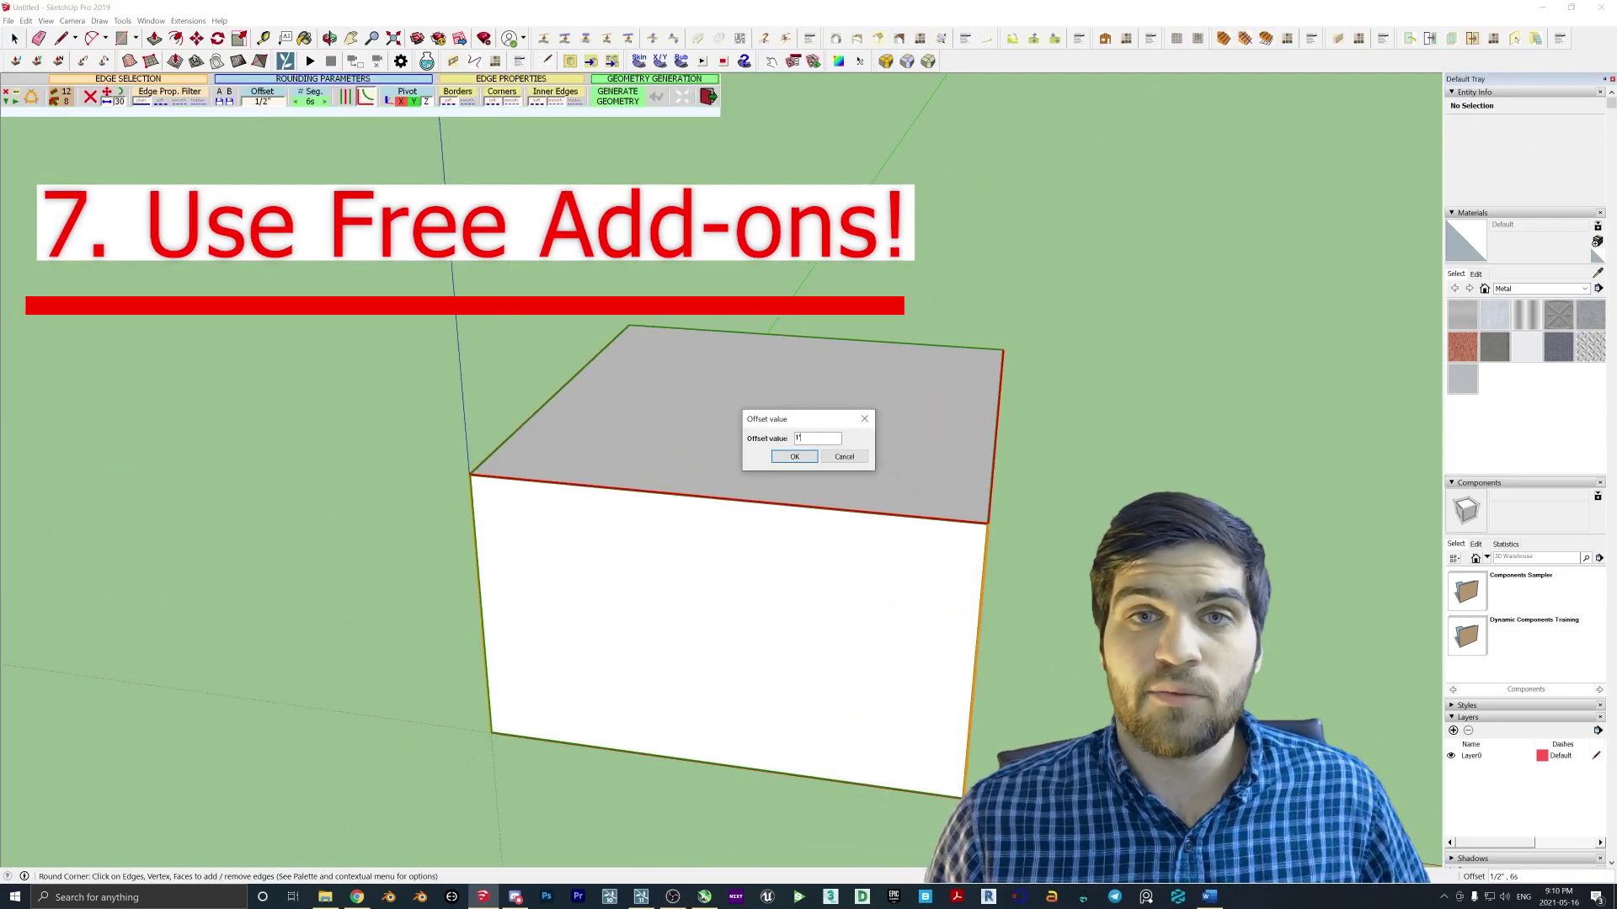
key(Escape)
middle_drag(711, 440, 218, 146)
triple_click(766, 419)
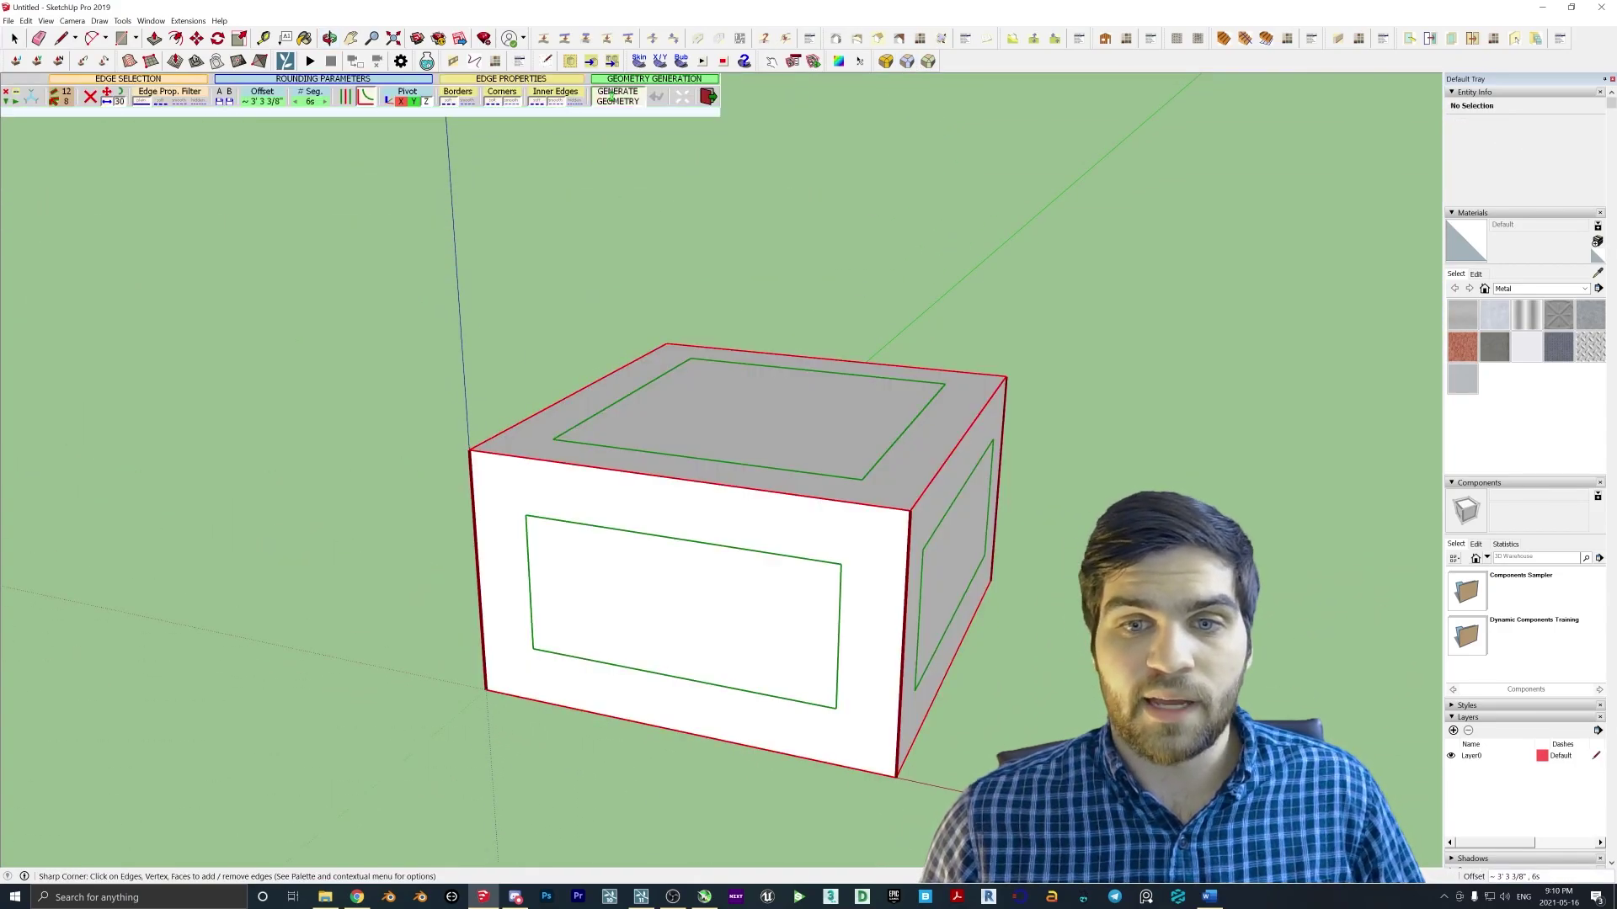
click(612, 95)
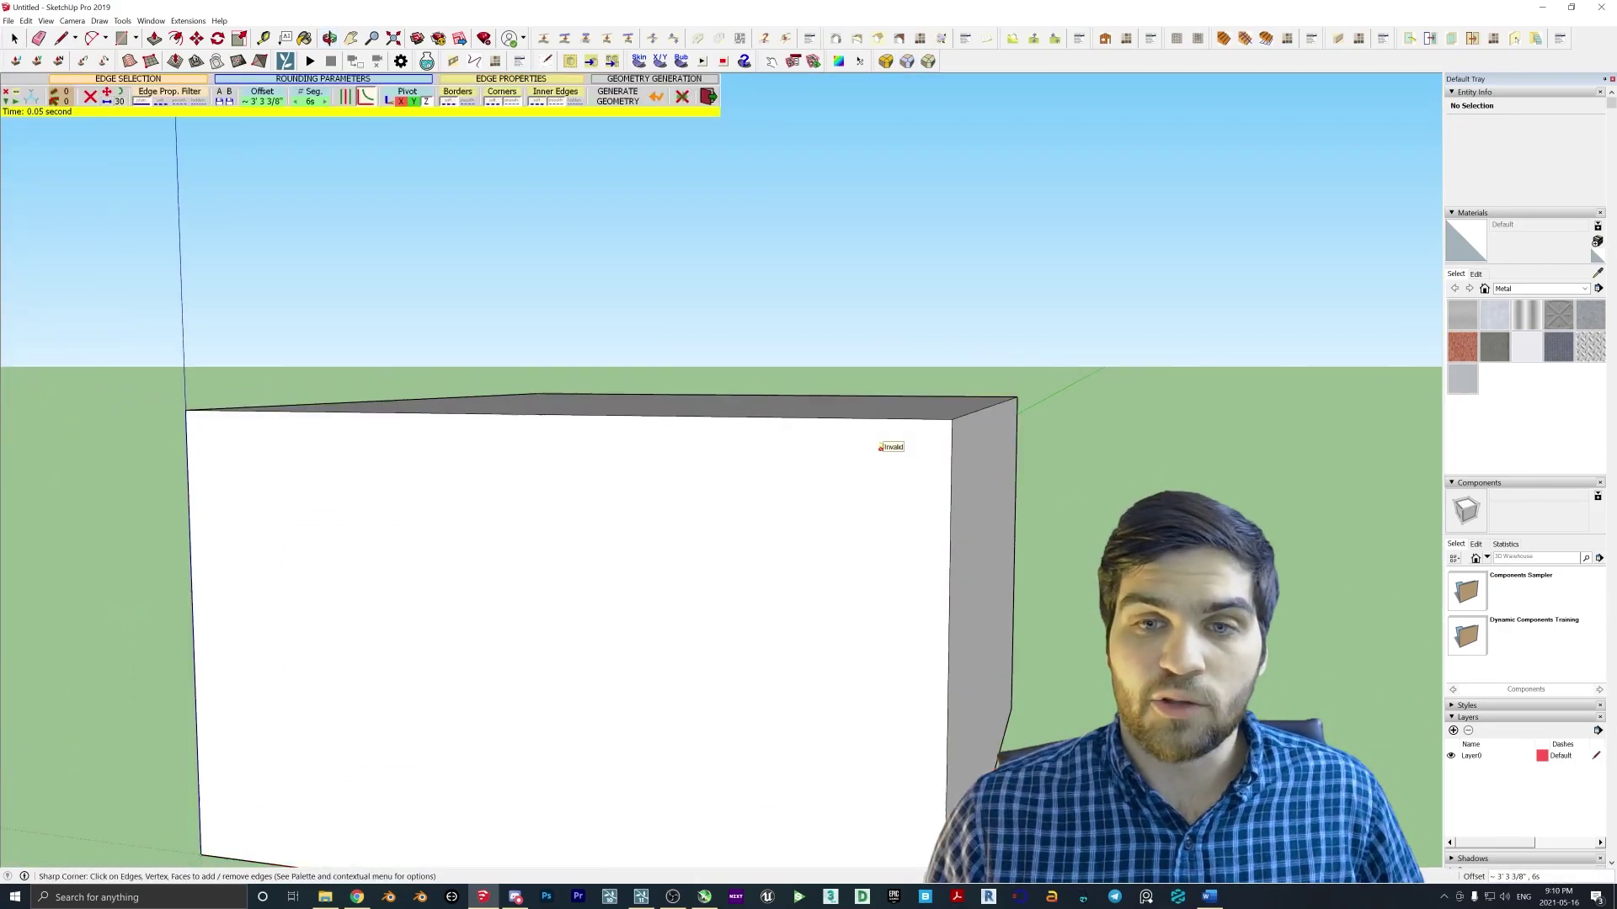
scroll(879, 451, down, 3)
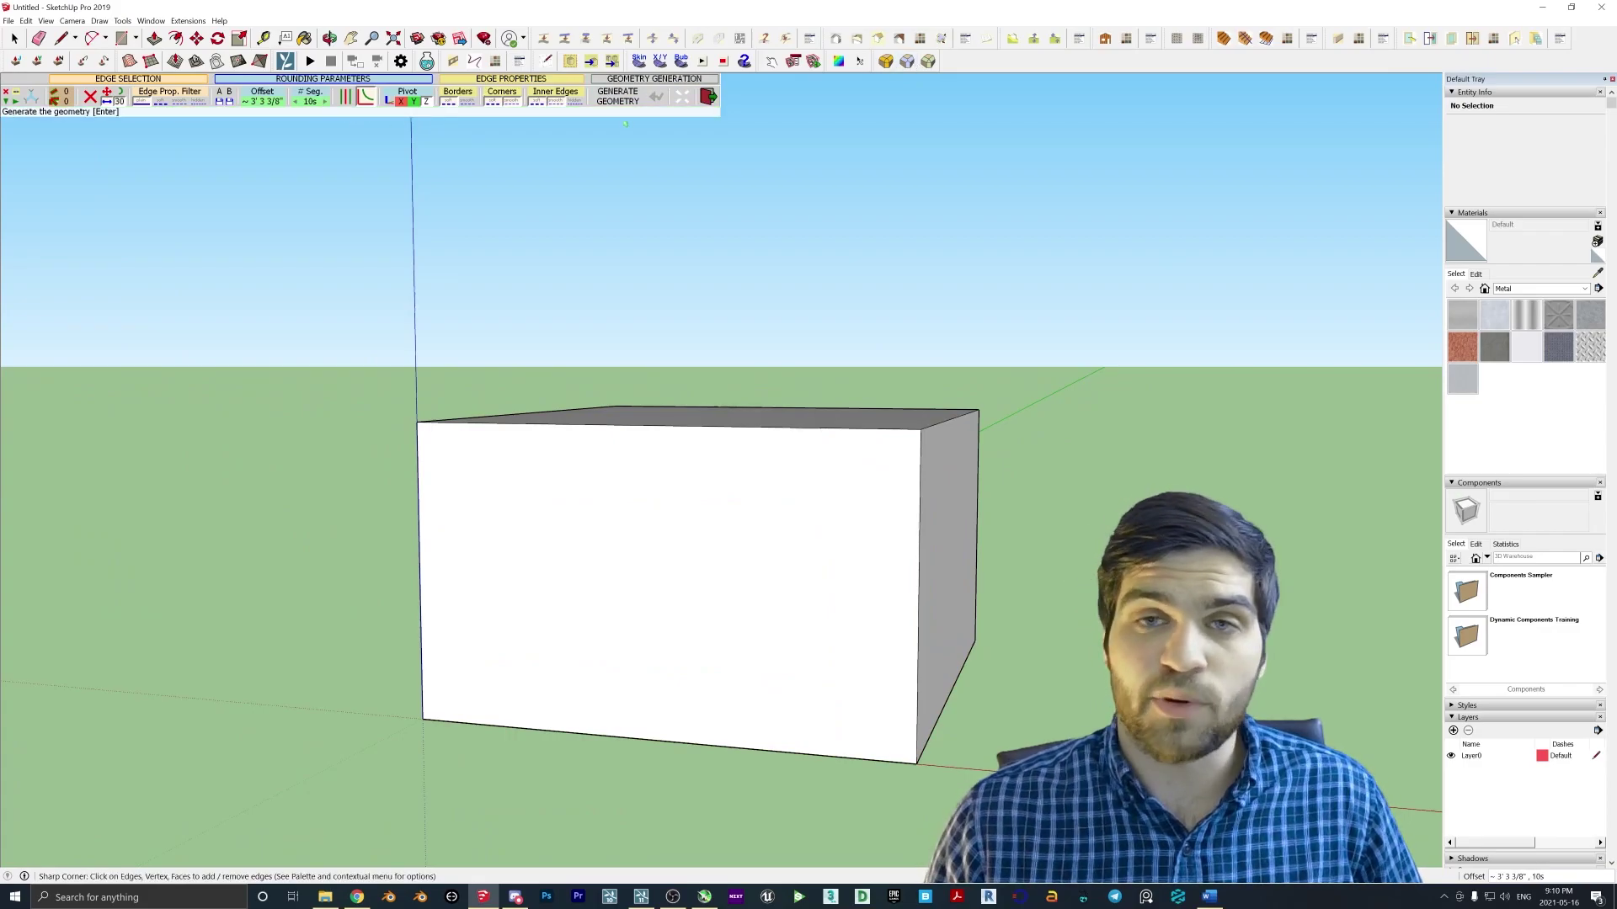
middle_drag(630, 158, 686, 488)
triple_click(672, 512)
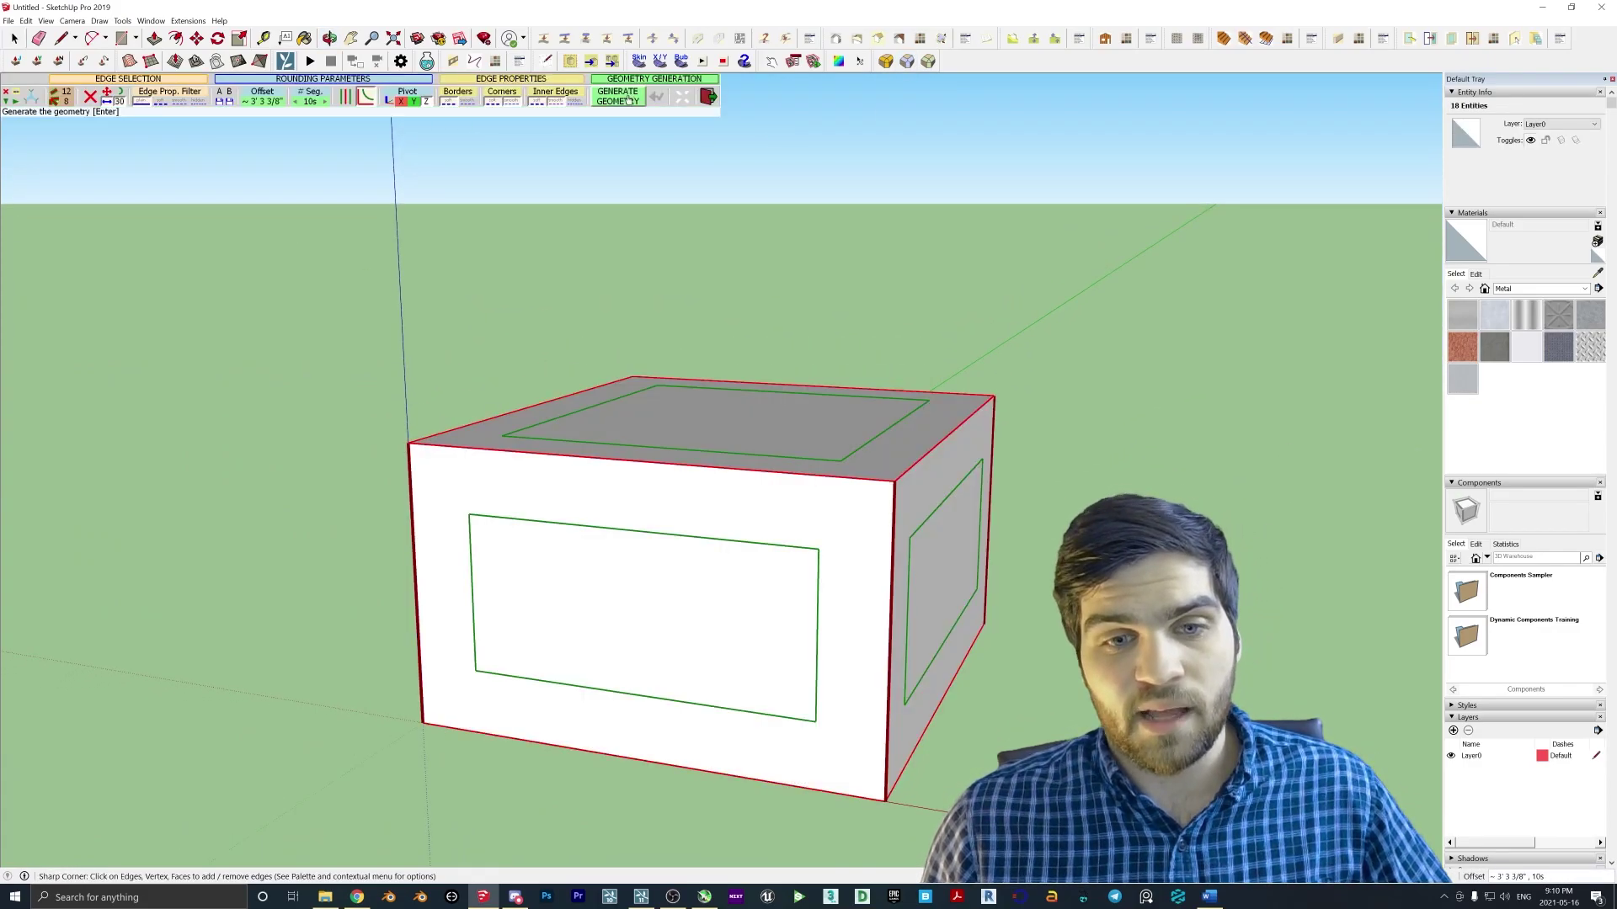
click(628, 99)
scroll(982, 447, up, 5)
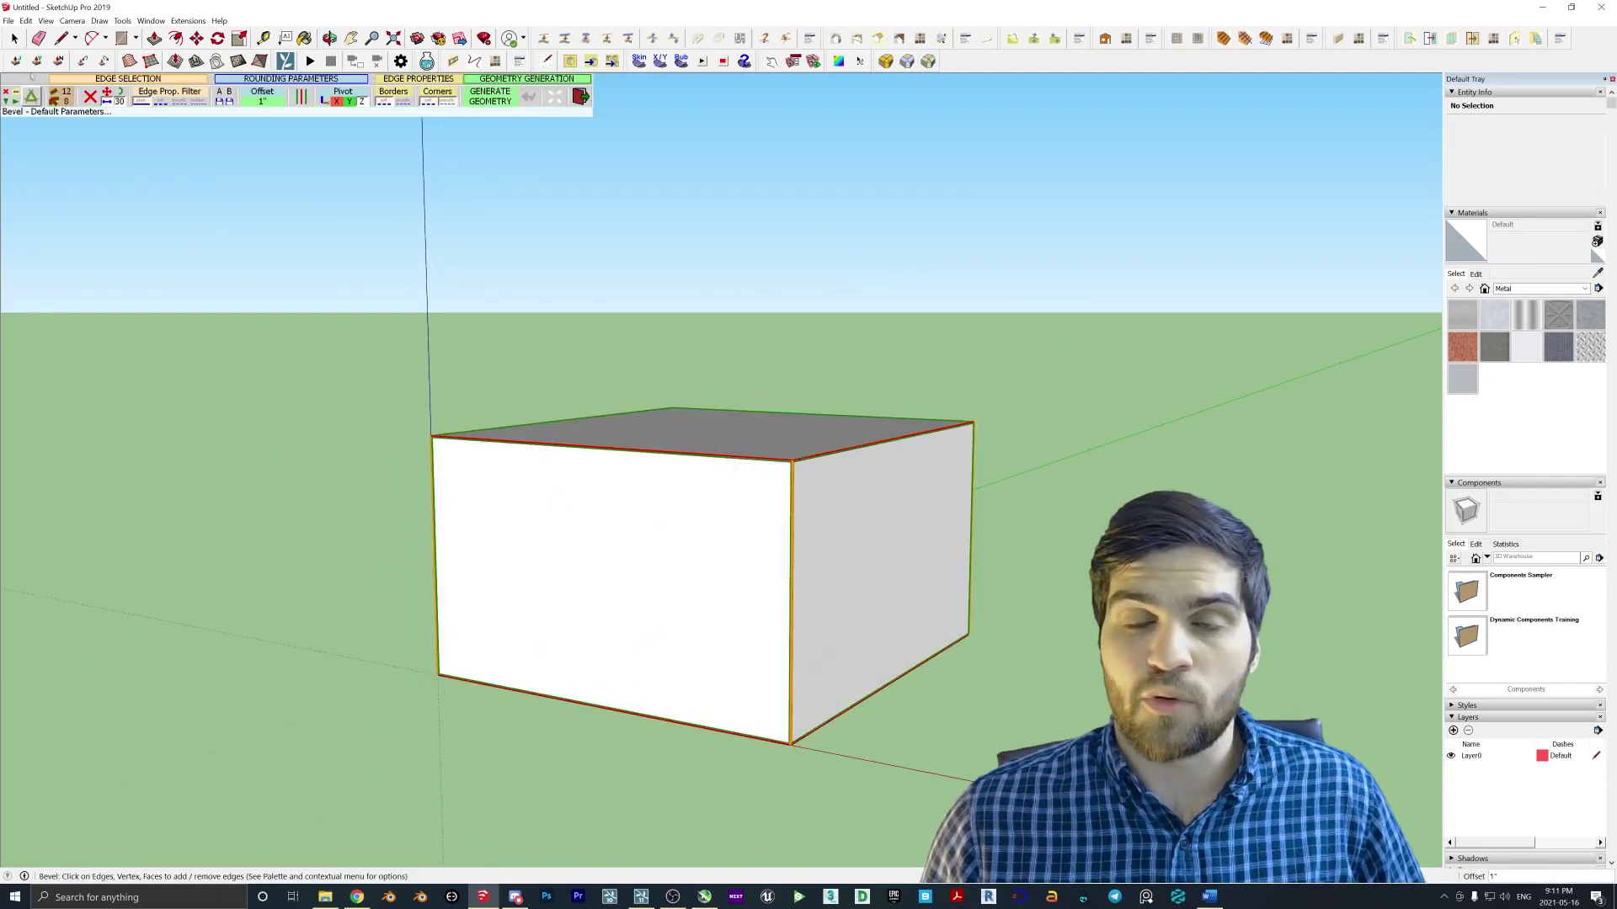
Select all the box's edges and apply the bevel, then inspect the result
key(ctrl+a)
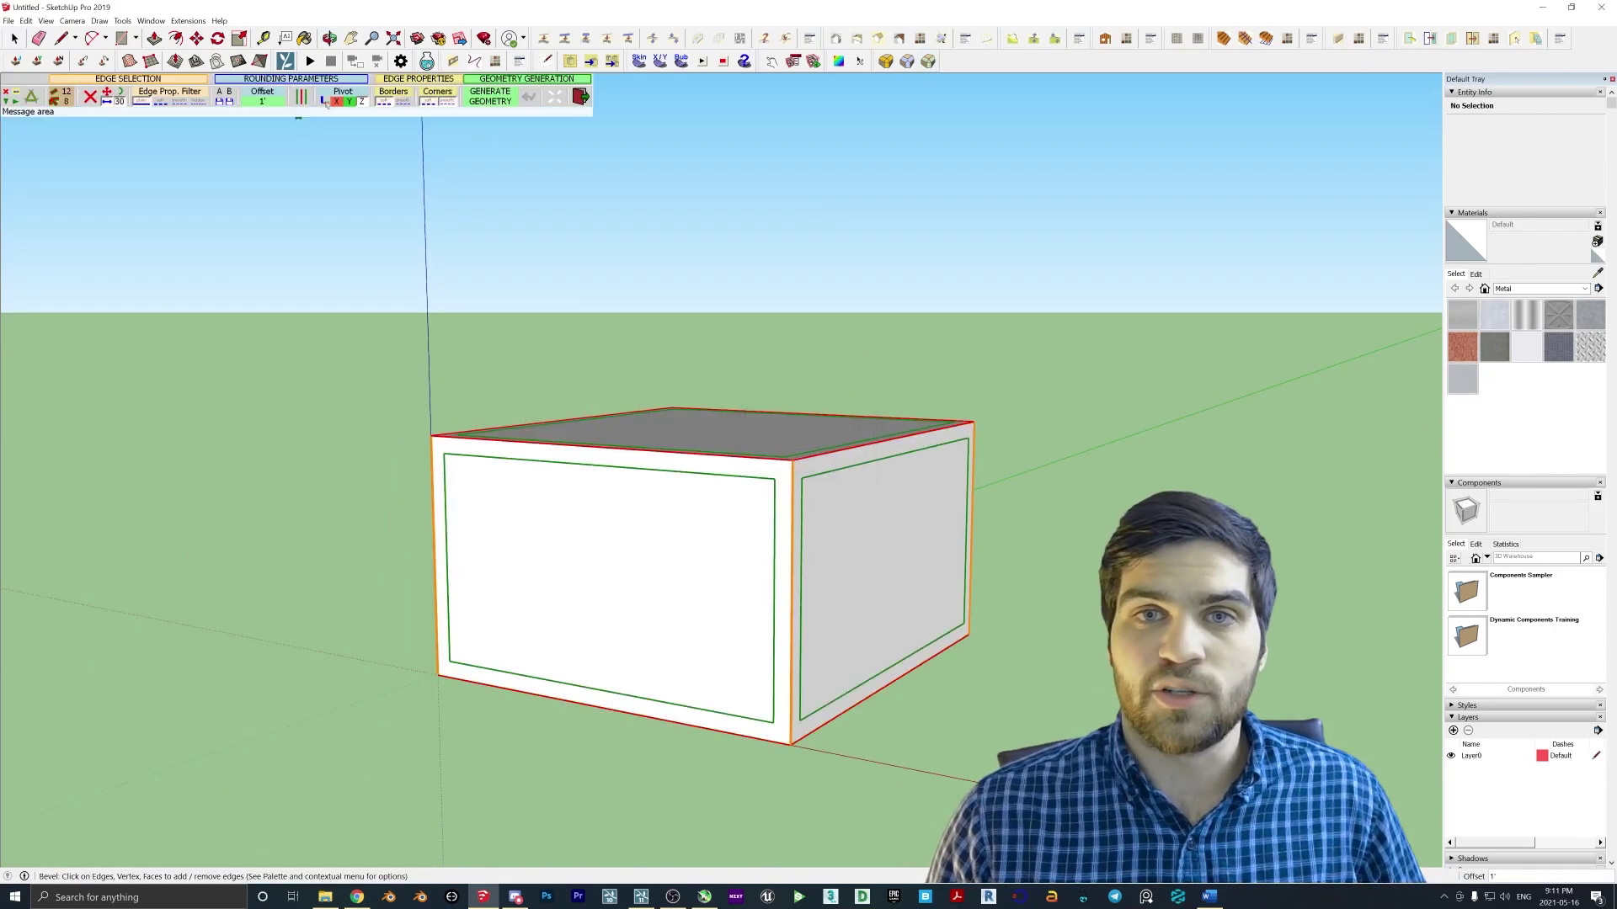
key(Return)
scroll(354, 444, up, 3)
scroll(1095, 488, down, 3)
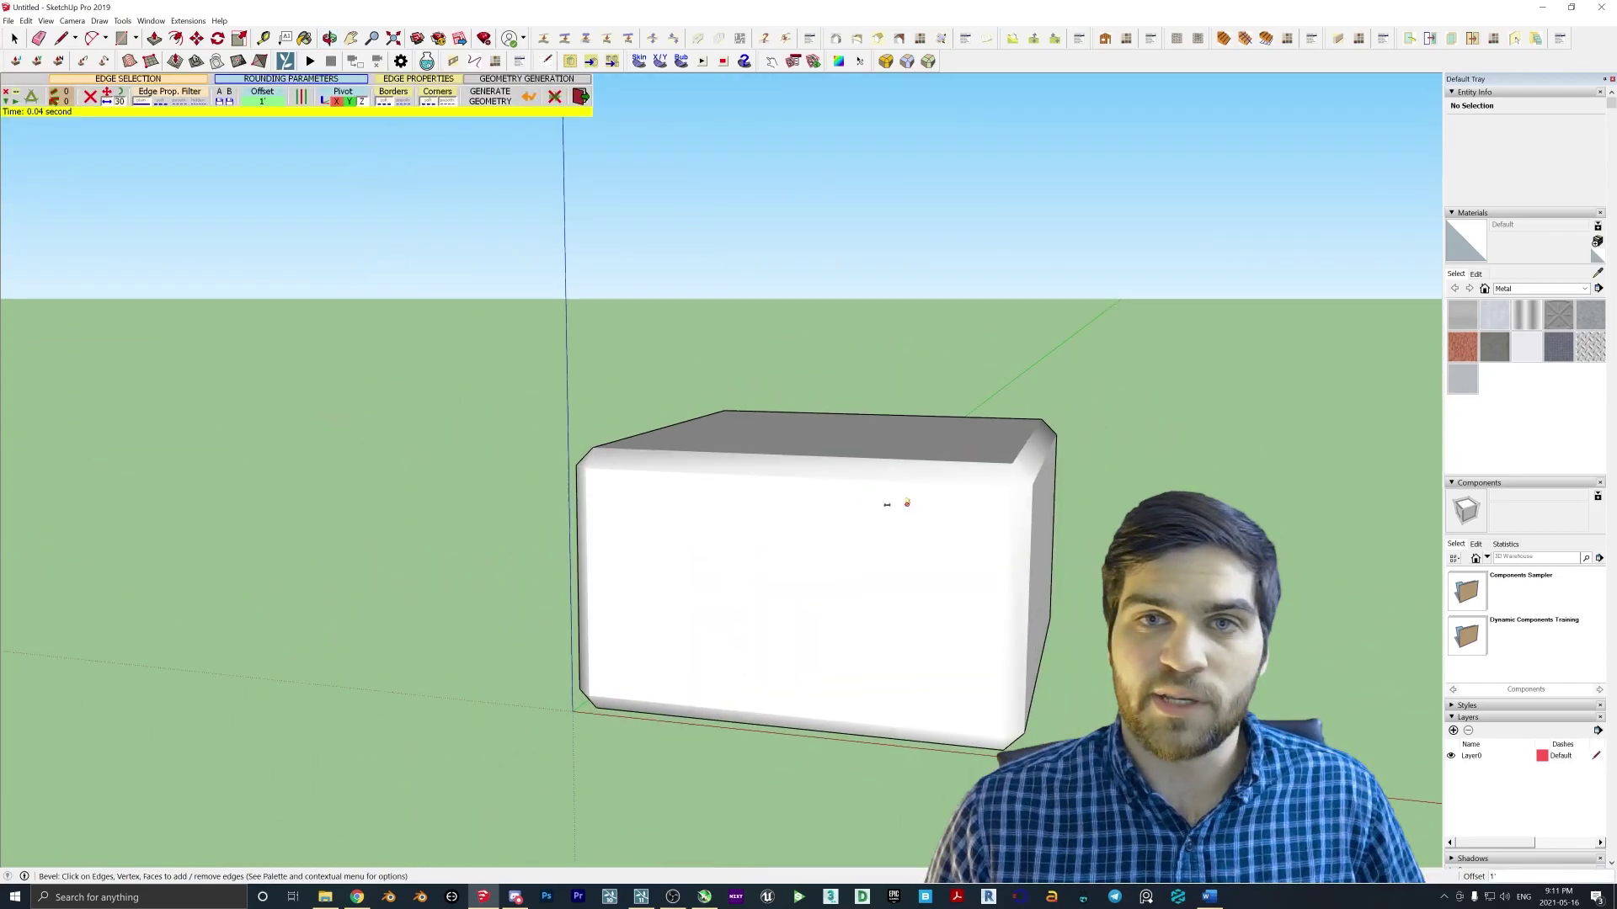
middle_drag(905, 505, 166, 217)
scroll(694, 559, down, 2)
Generate a Soap Skin surface across the six-edge outline and inspect it
middle_drag(694, 560, 840, 475)
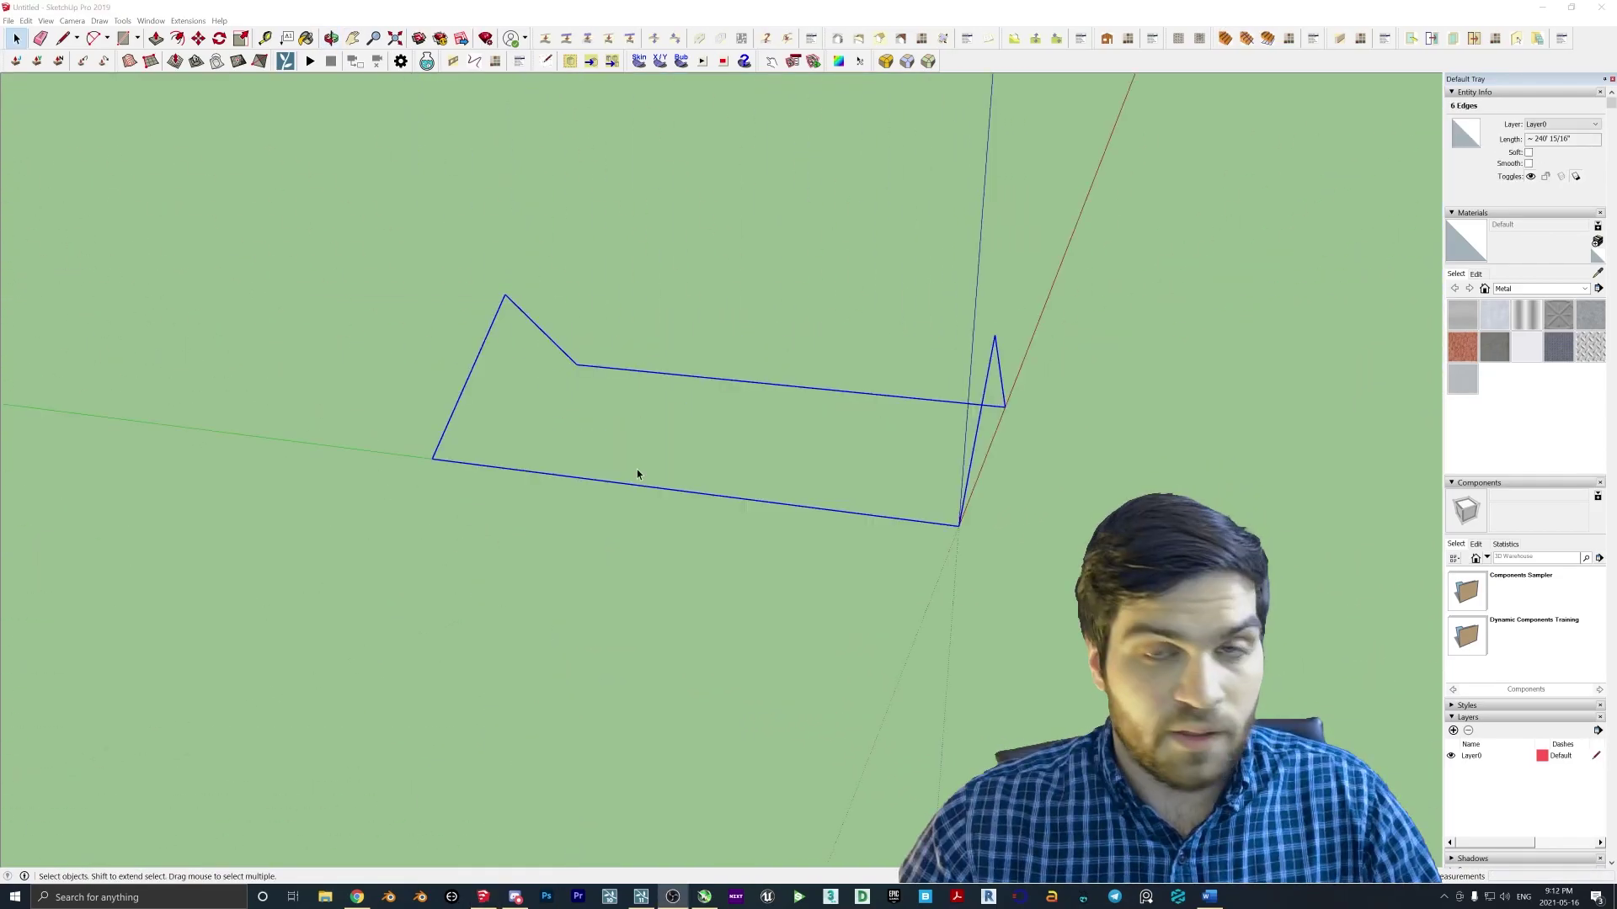
click(639, 61)
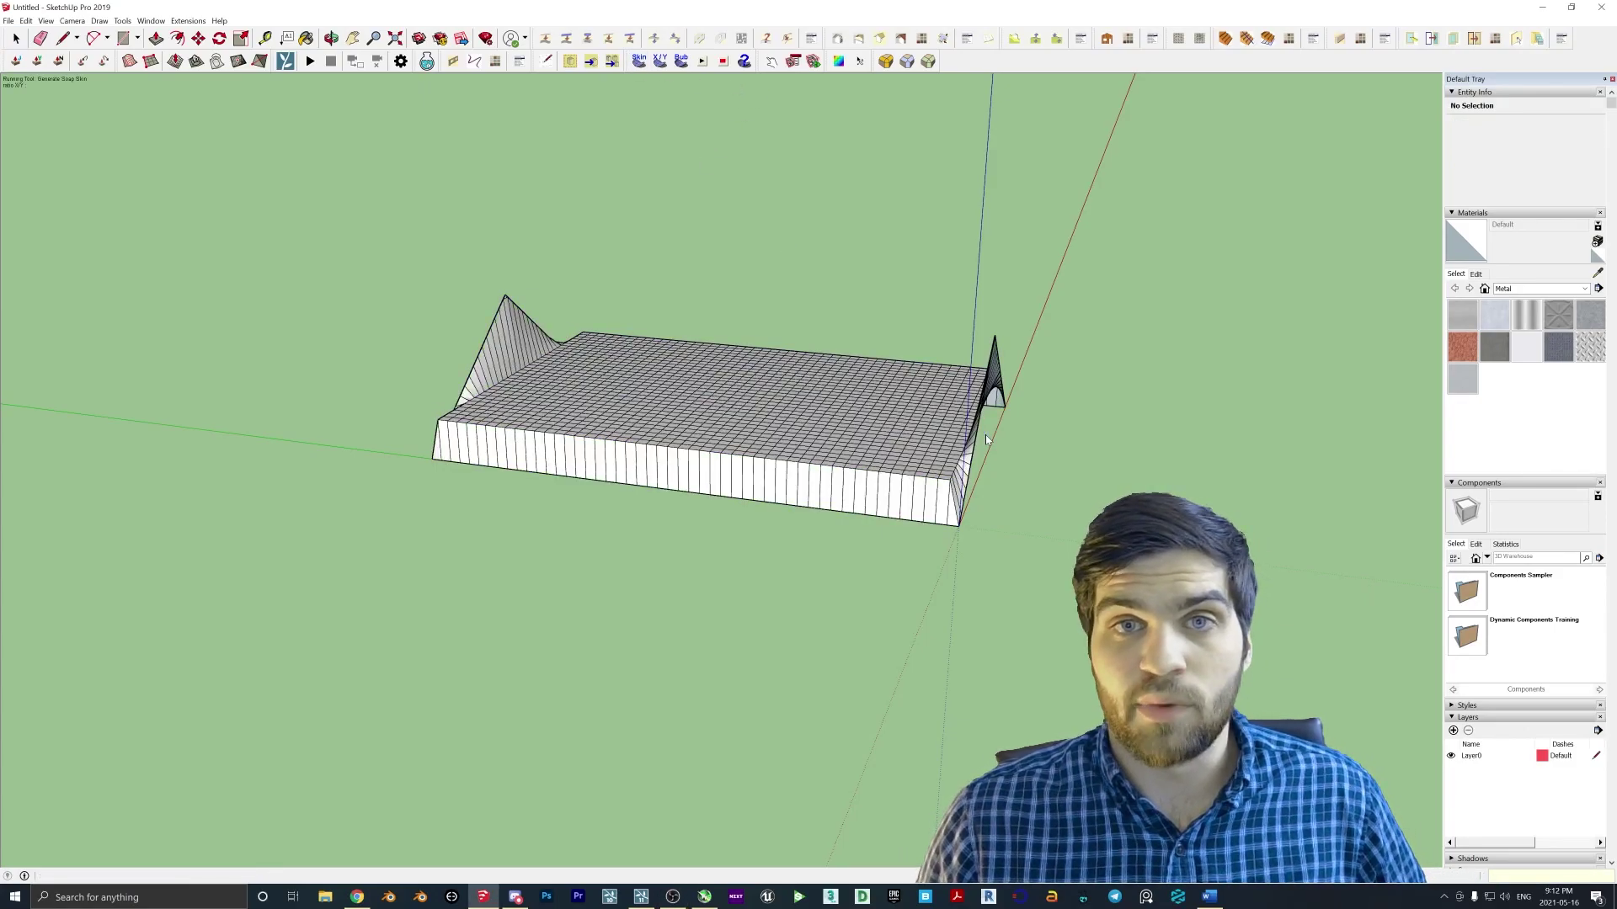
middle_drag(985, 435, 536, 388)
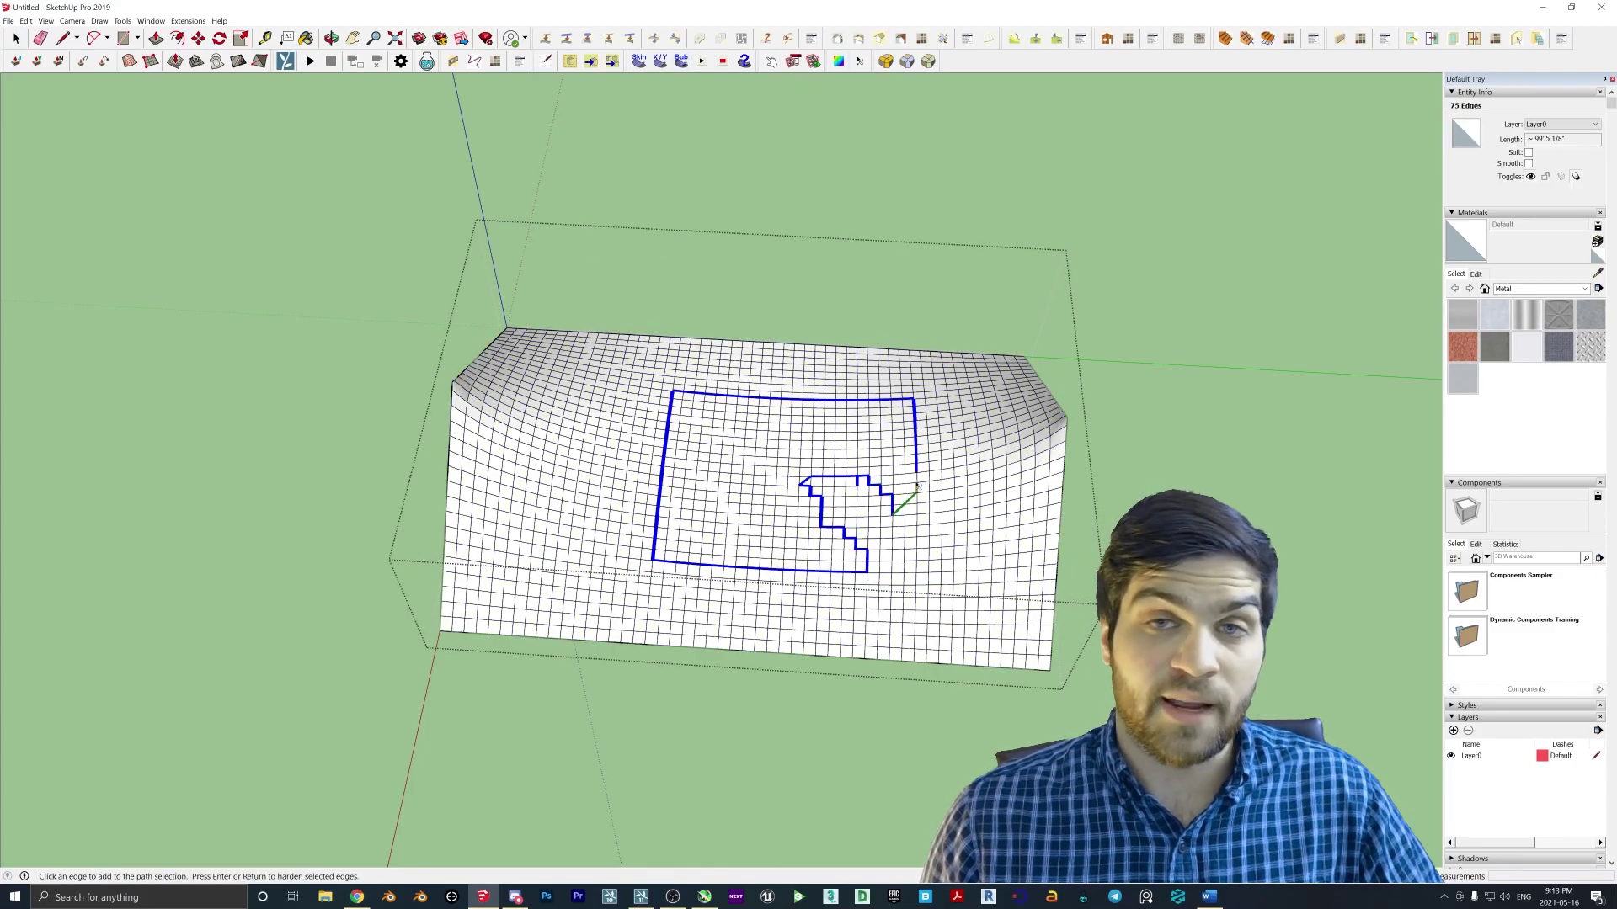
Select the whole terrain mesh and soften/smooth its edges at 20°
key(space)
key(ctrl+a)
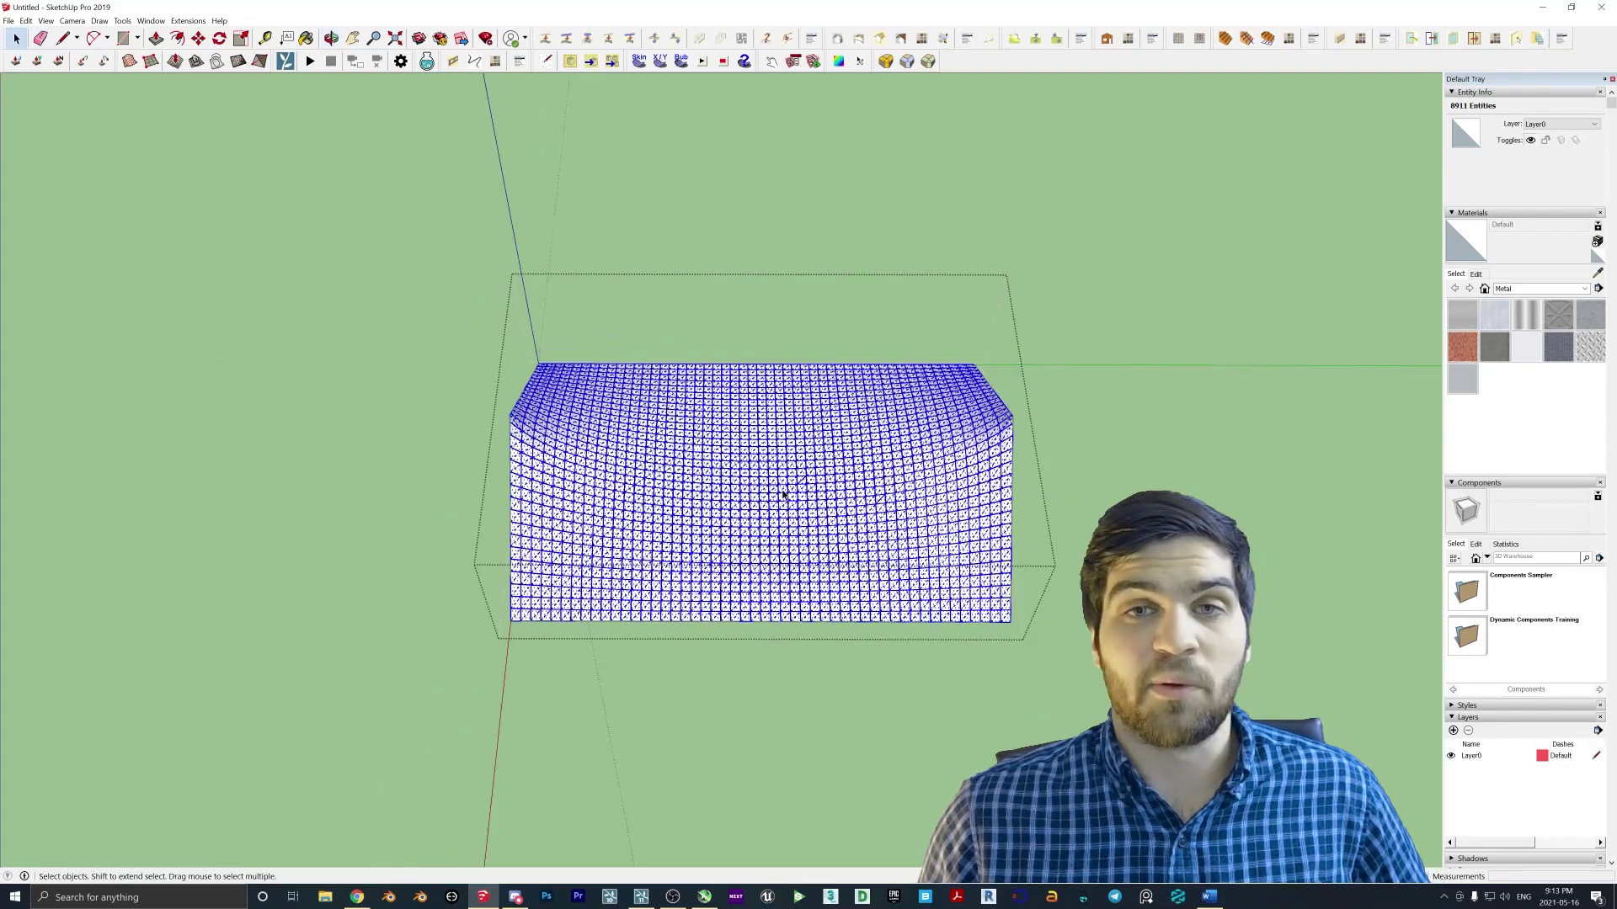
scroll(931, 278, up, 2)
click(866, 611)
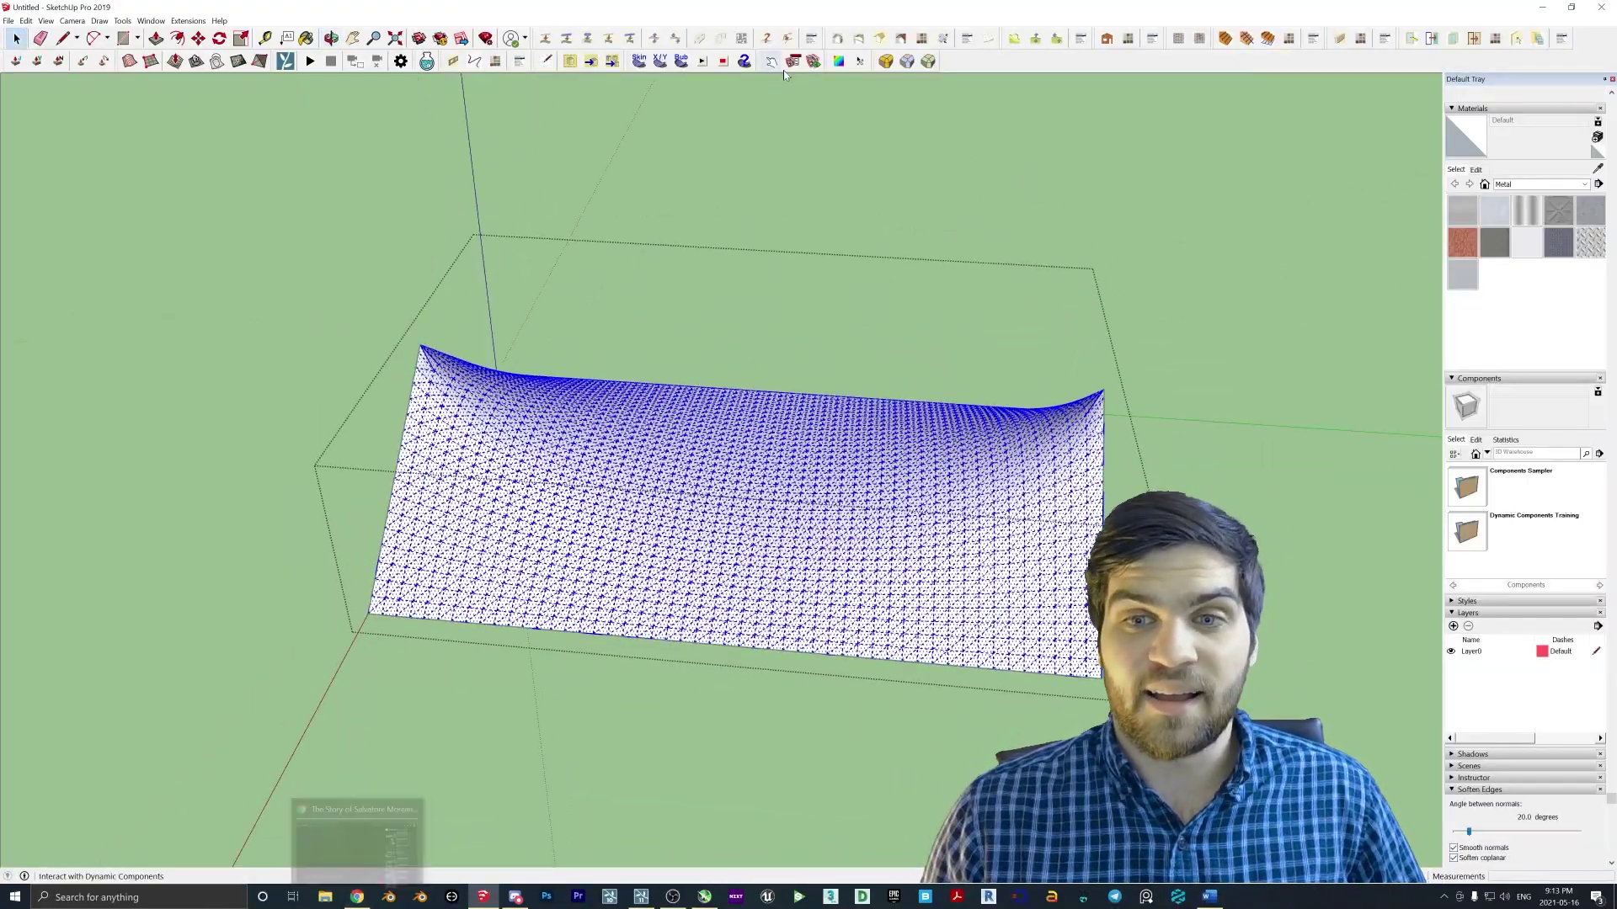
click(787, 168)
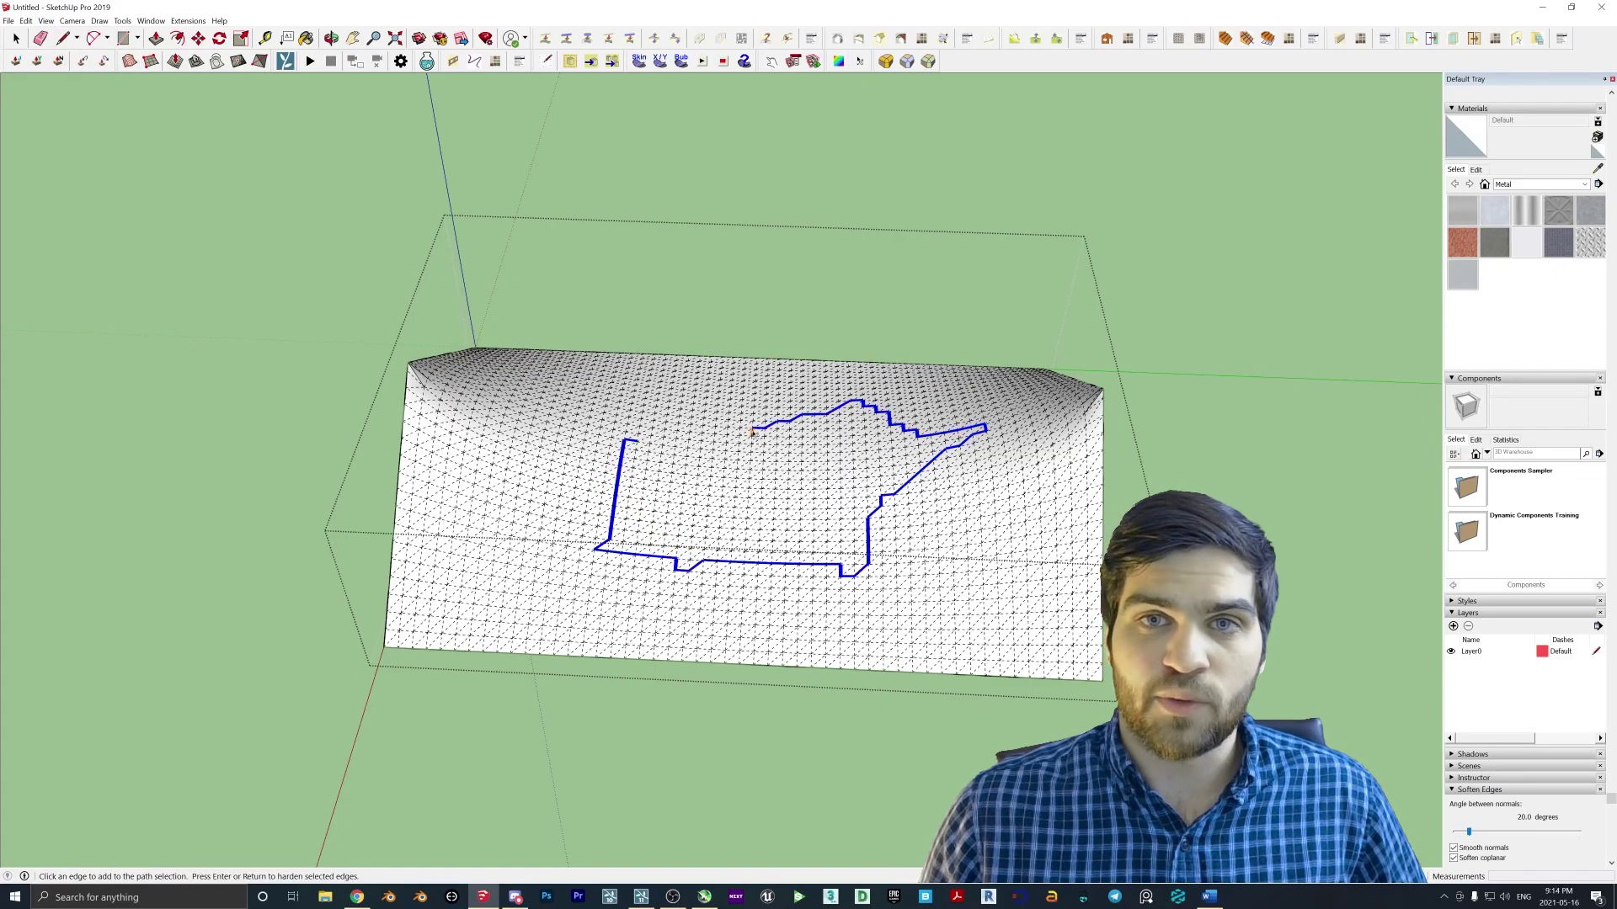
Turn off Hidden Geometry, then view the Ground 022 2048 grass from a raised camera in Lumion
click(83, 64)
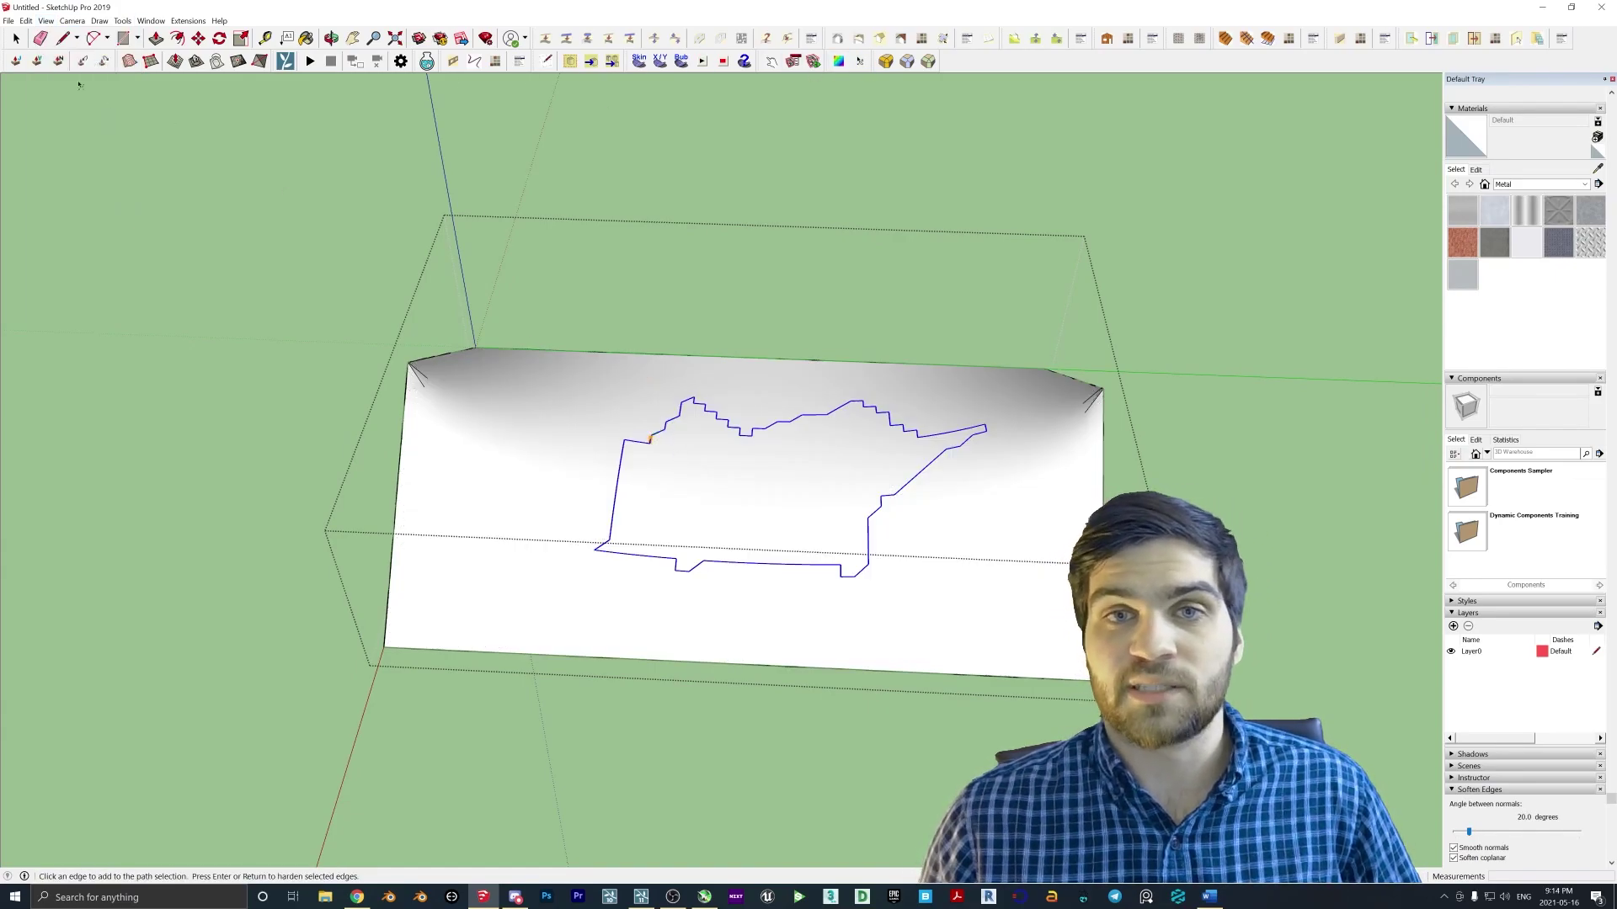
mouse_move(1263, 396)
middle_down()
mouse_move(974, 451)
mouse_move(669, 374)
mouse_move(769, 567)
middle_up()
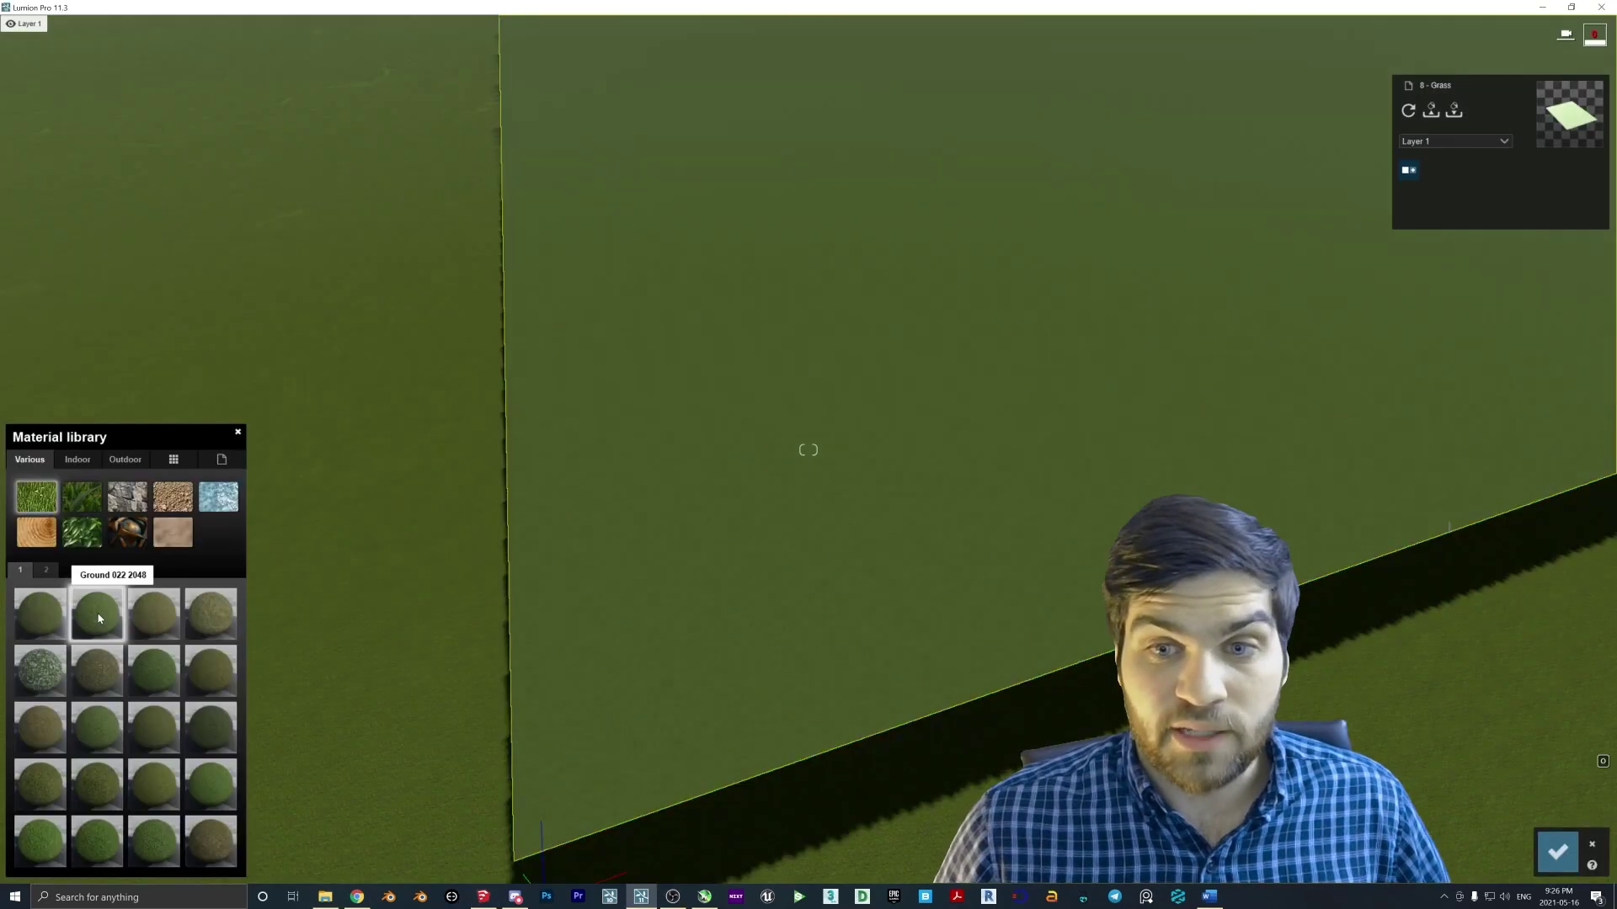
click(97, 612)
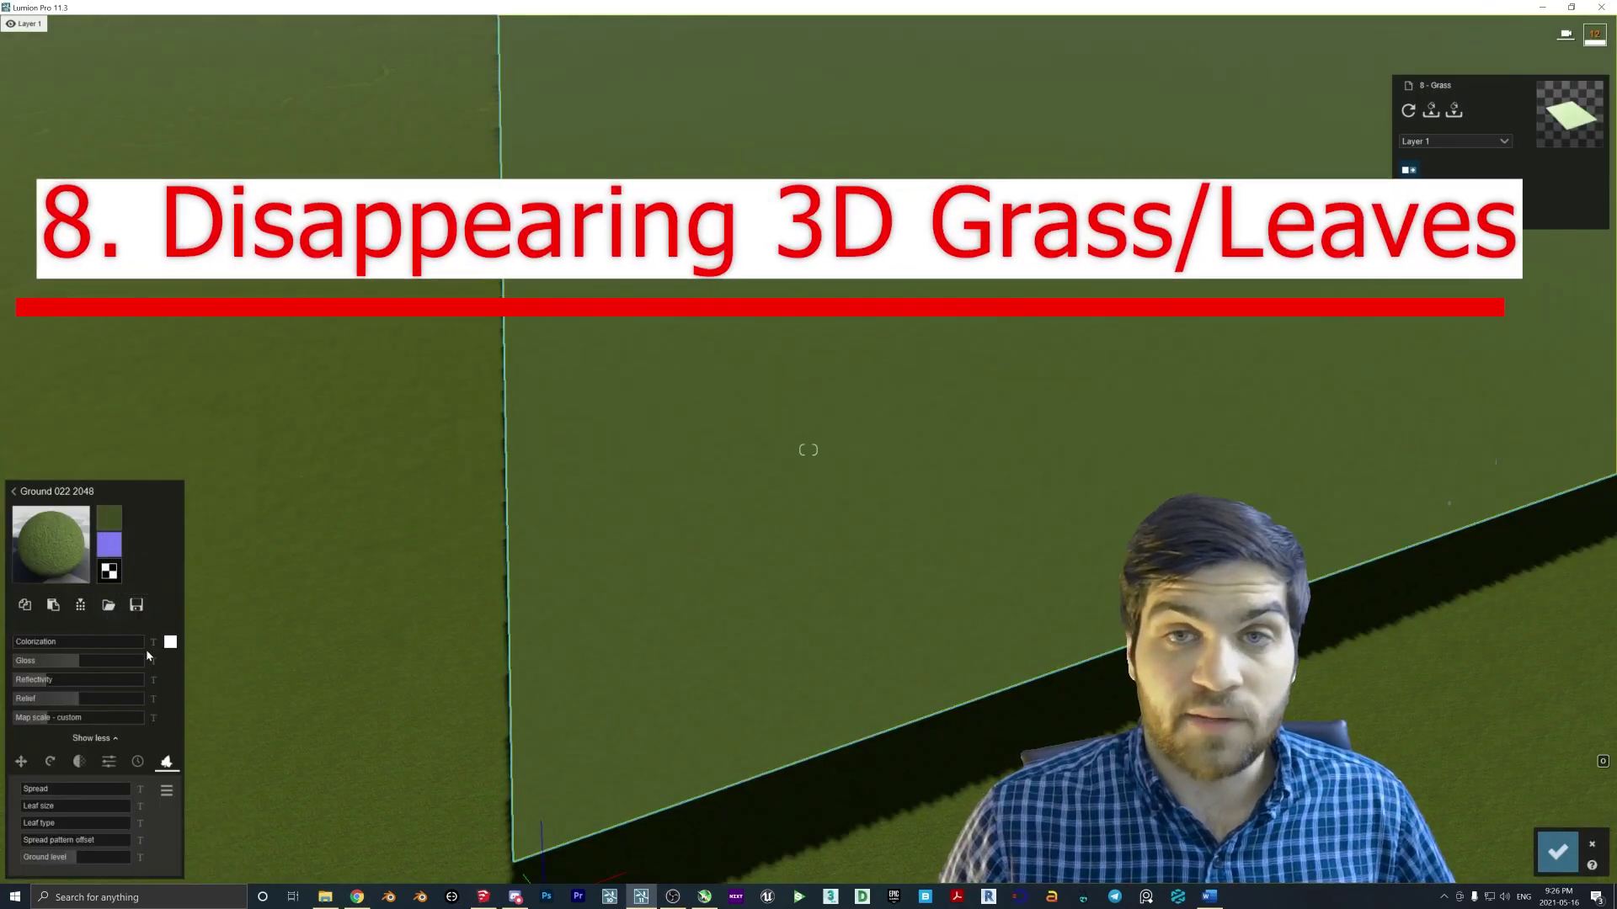
right_drag(254, 796, 278, 783)
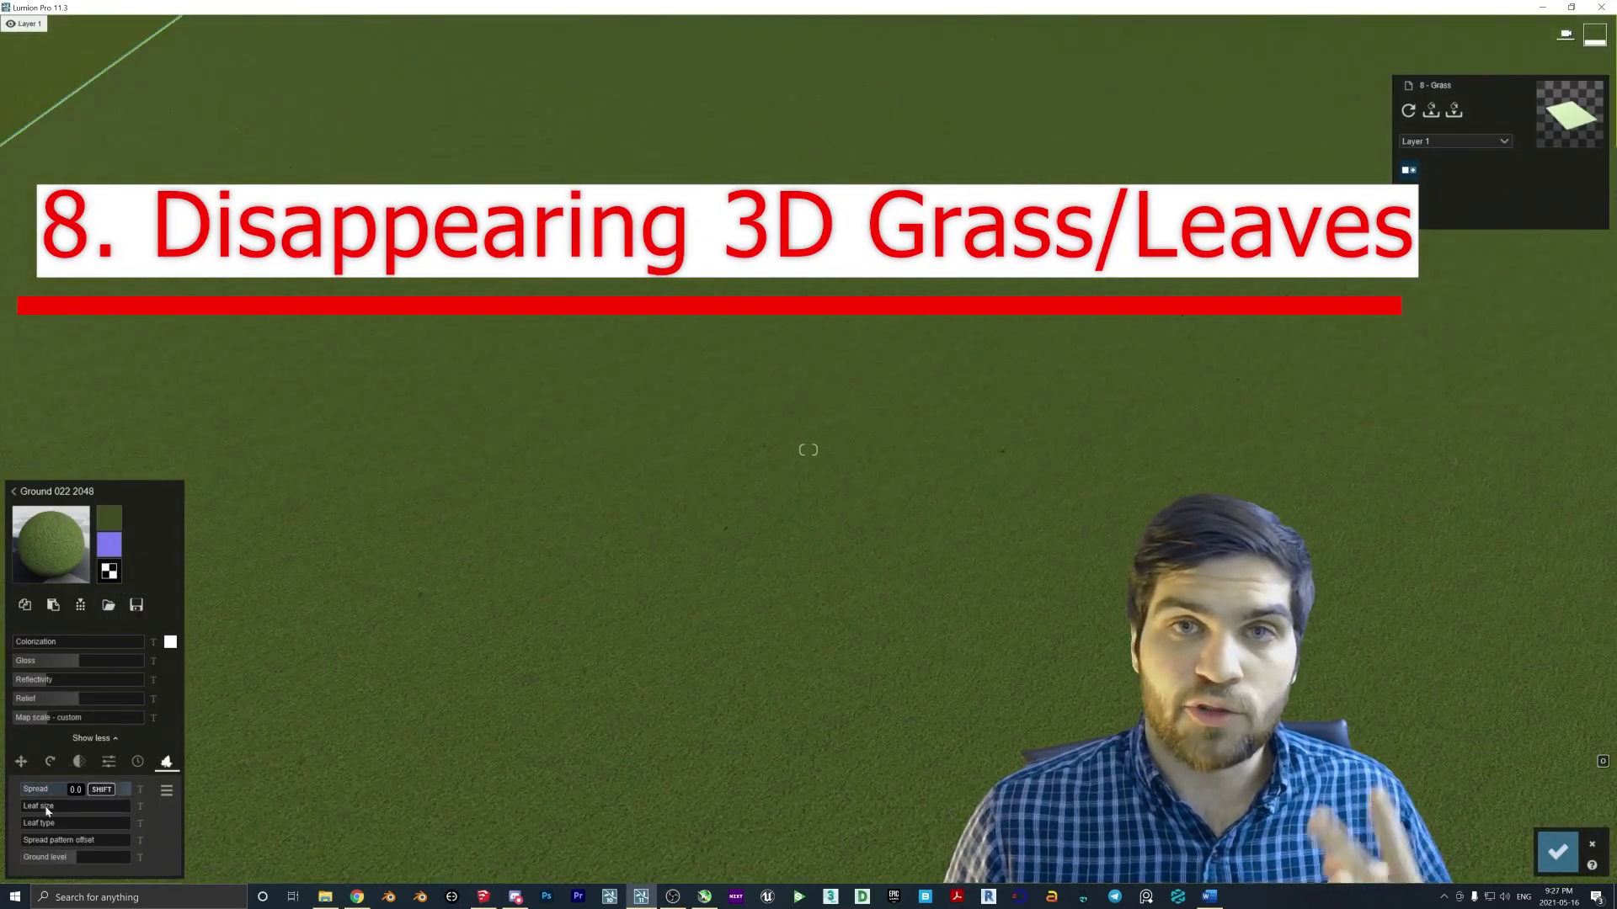
right_drag(498, 796, 241, 827)
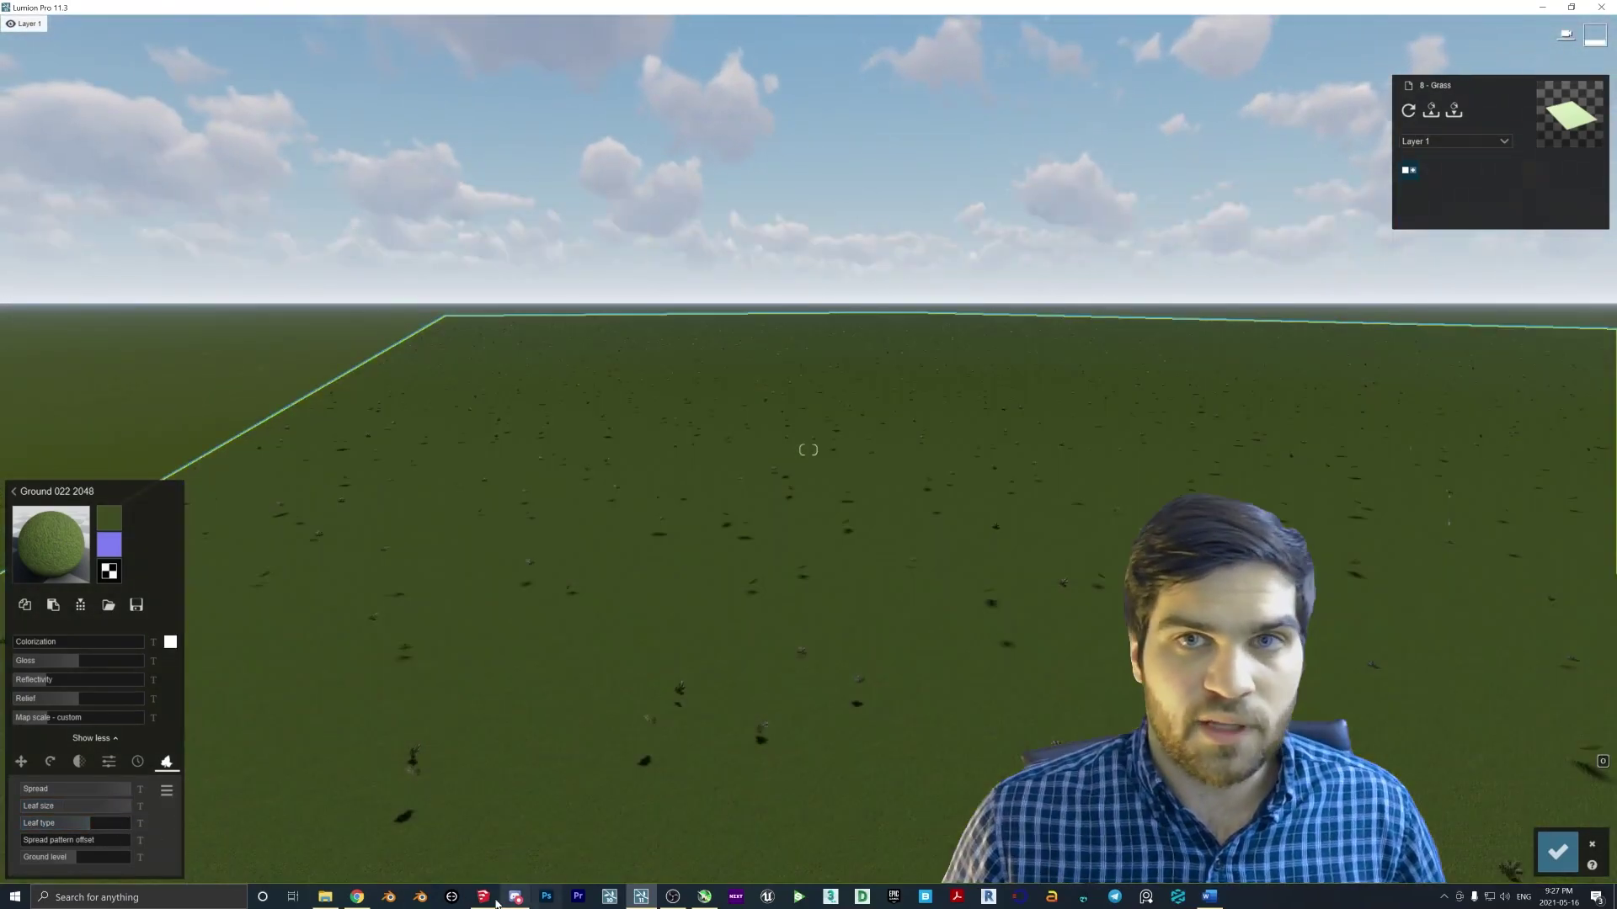
Back in SketchUp, draw a rectangle face on the grass plane
click(482, 897)
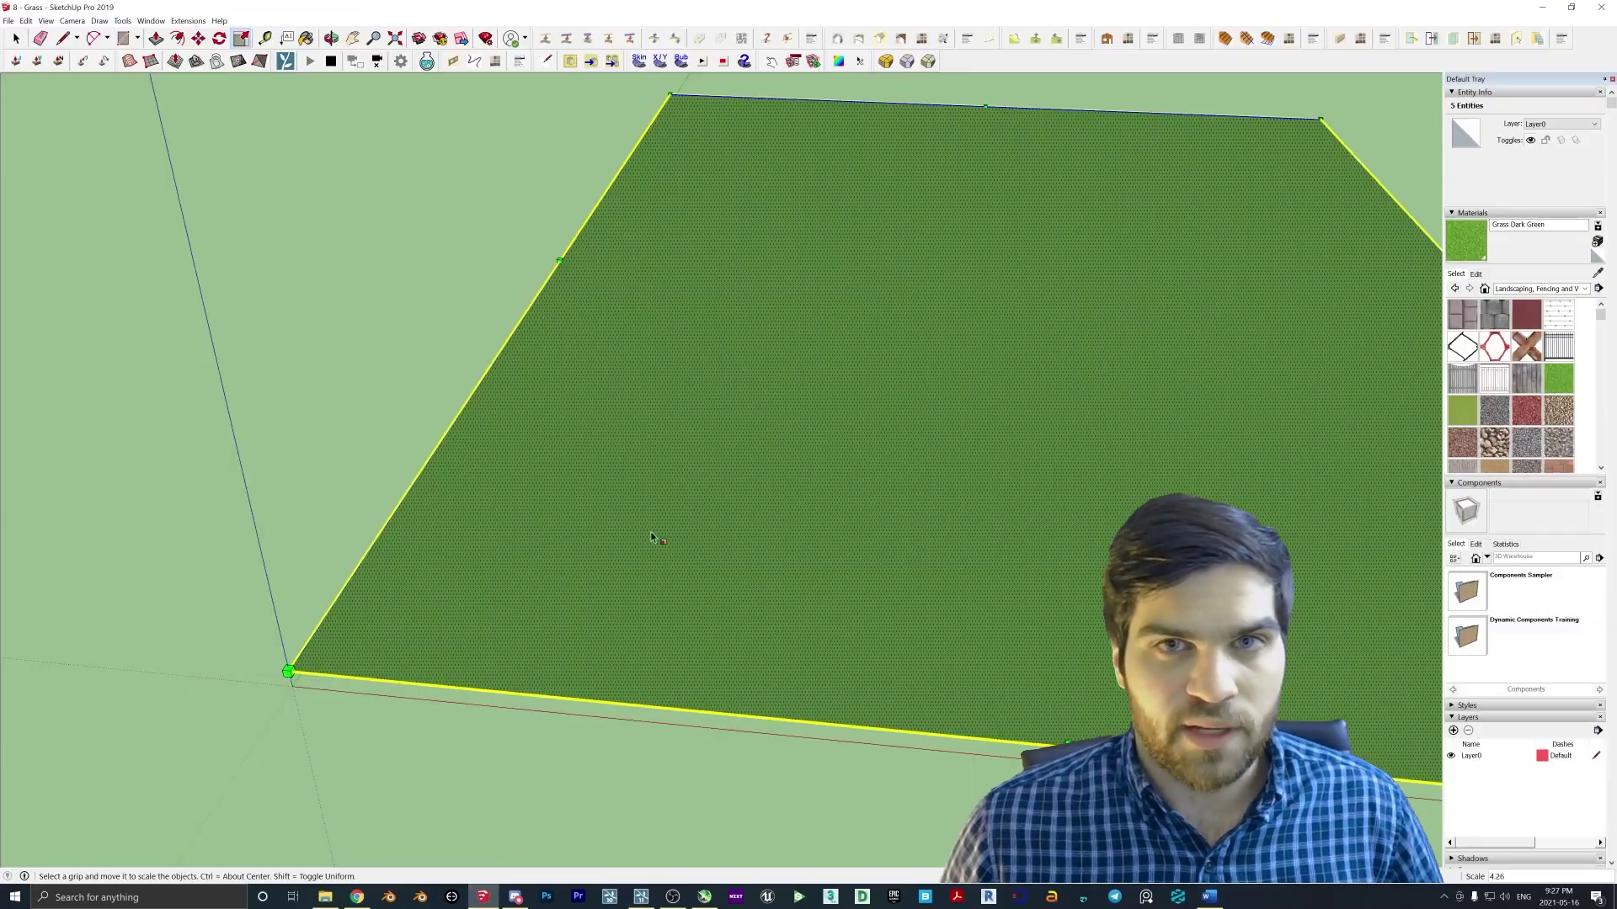
key(r)
middle_drag(583, 627, 497, 741)
click(494, 752)
click(597, 271)
key(space)
middle_drag(530, 606, 518, 701)
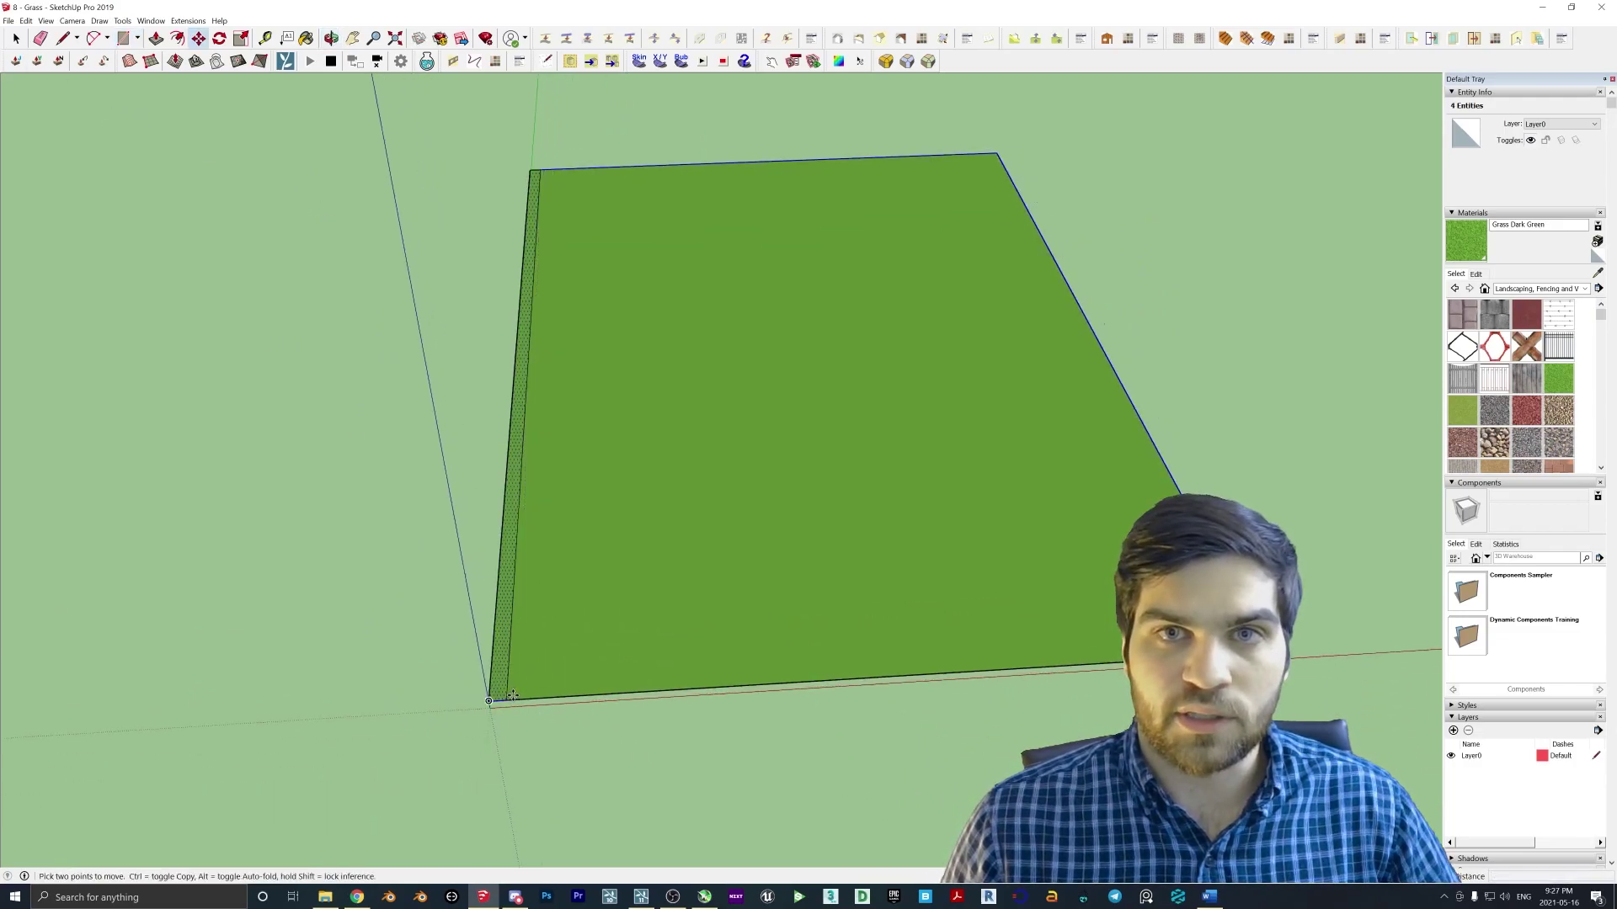
Make a thin strip along the plane's left edge and copy it 50 times
click(16, 40)
click(548, 168)
click(14, 42)
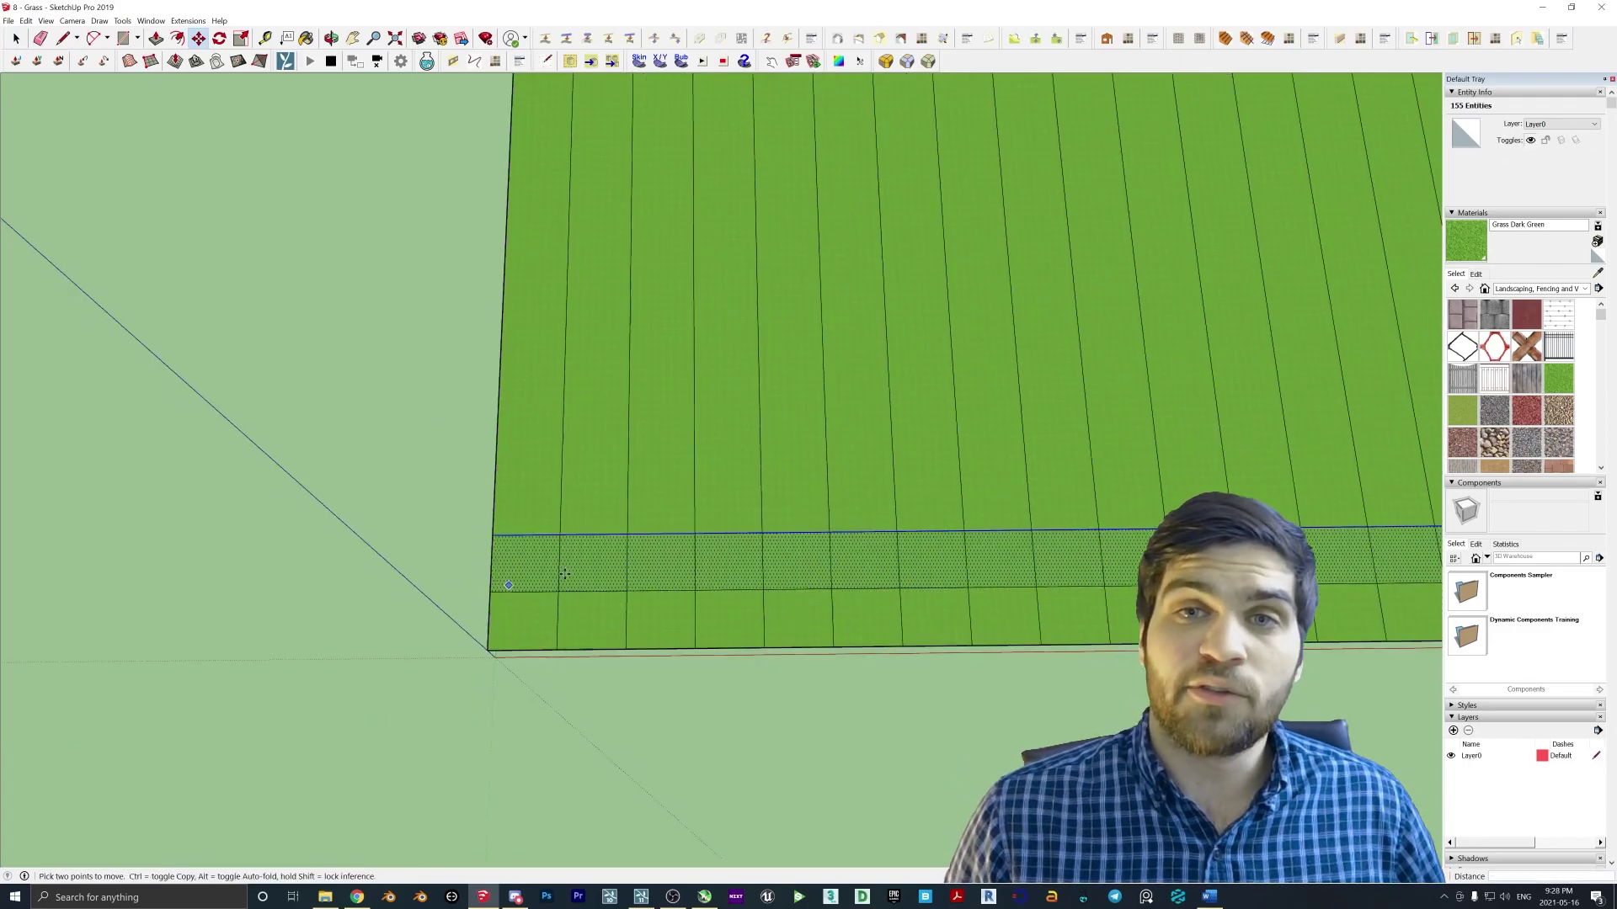
middle_drag(758, 733, 813, 656)
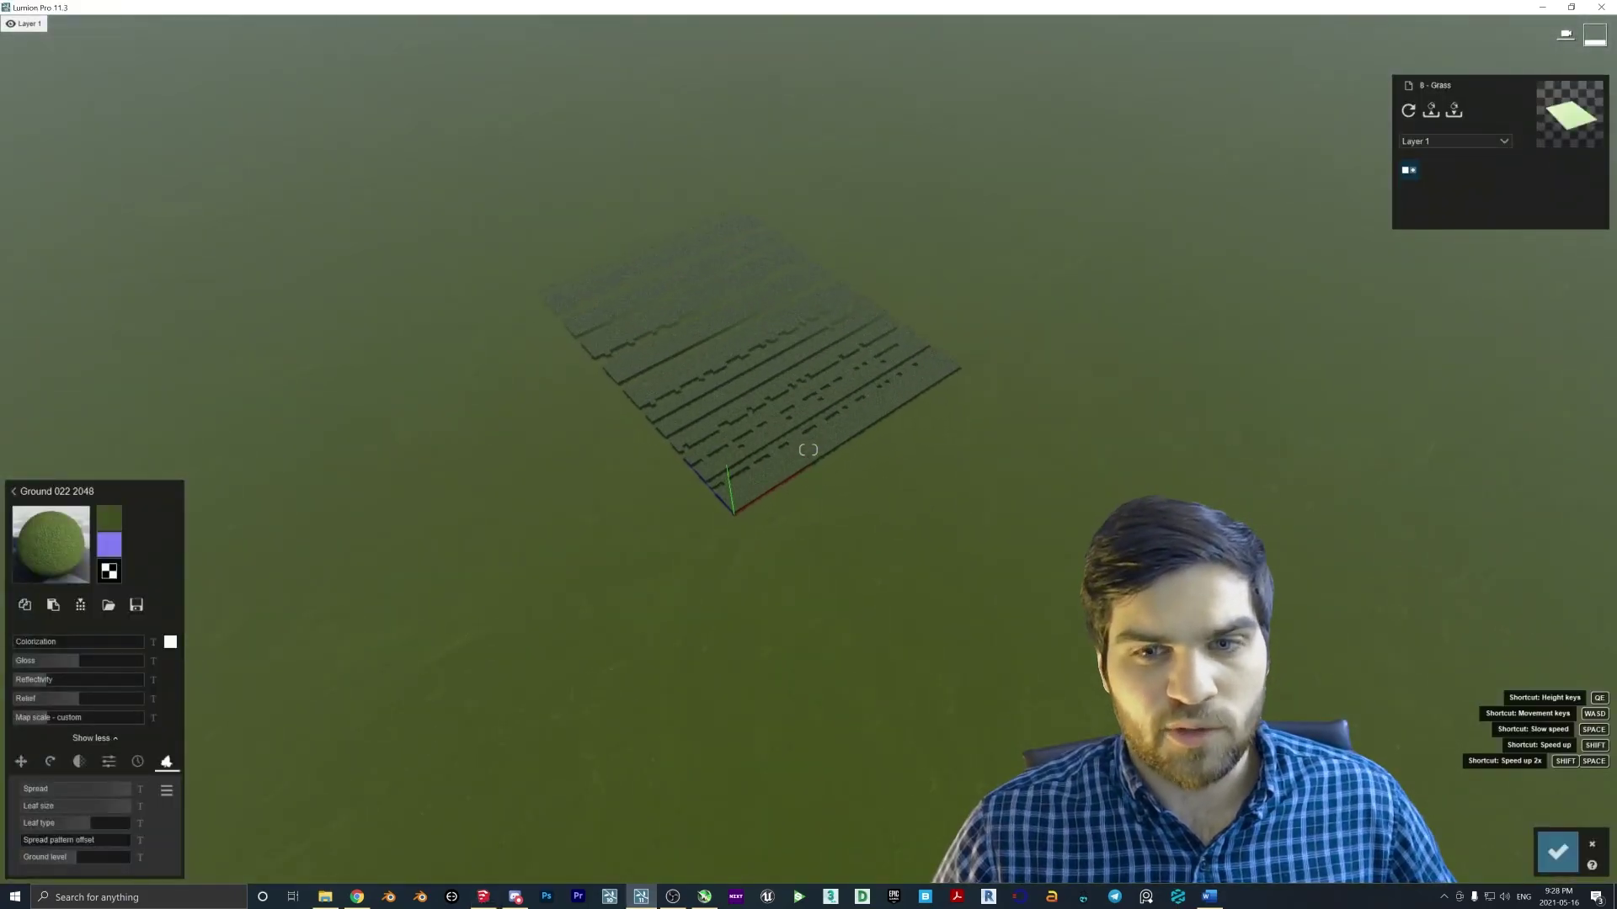
Apply Ground 022 2048 to the grass plane and raise its Leaf size to about 0.7
scroll(808, 450, up, 10)
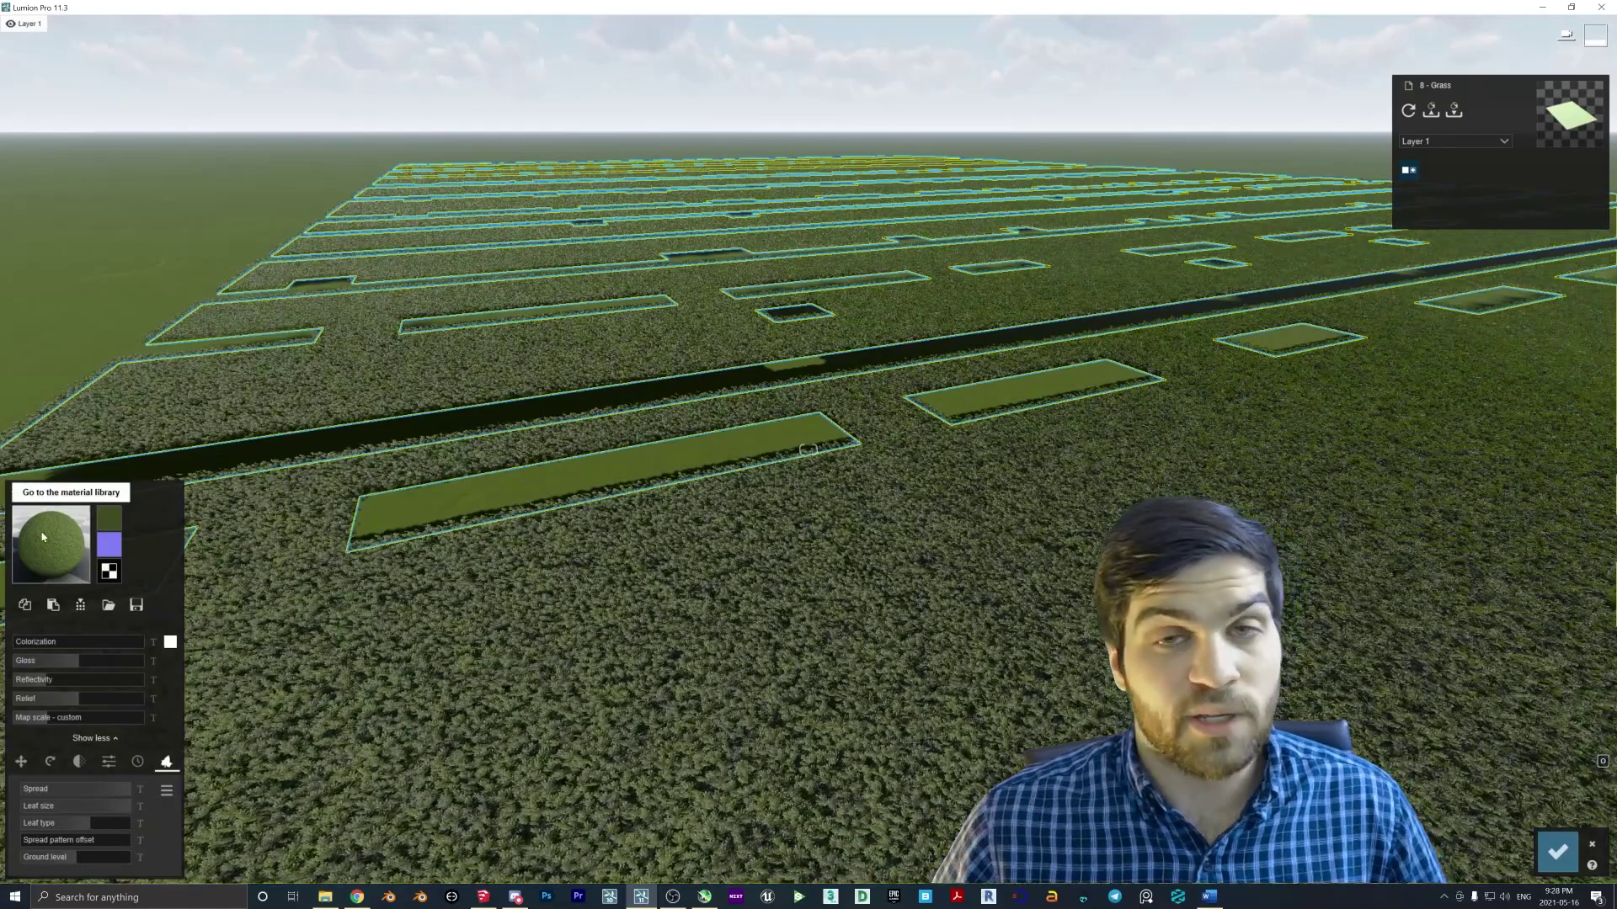
click(51, 543)
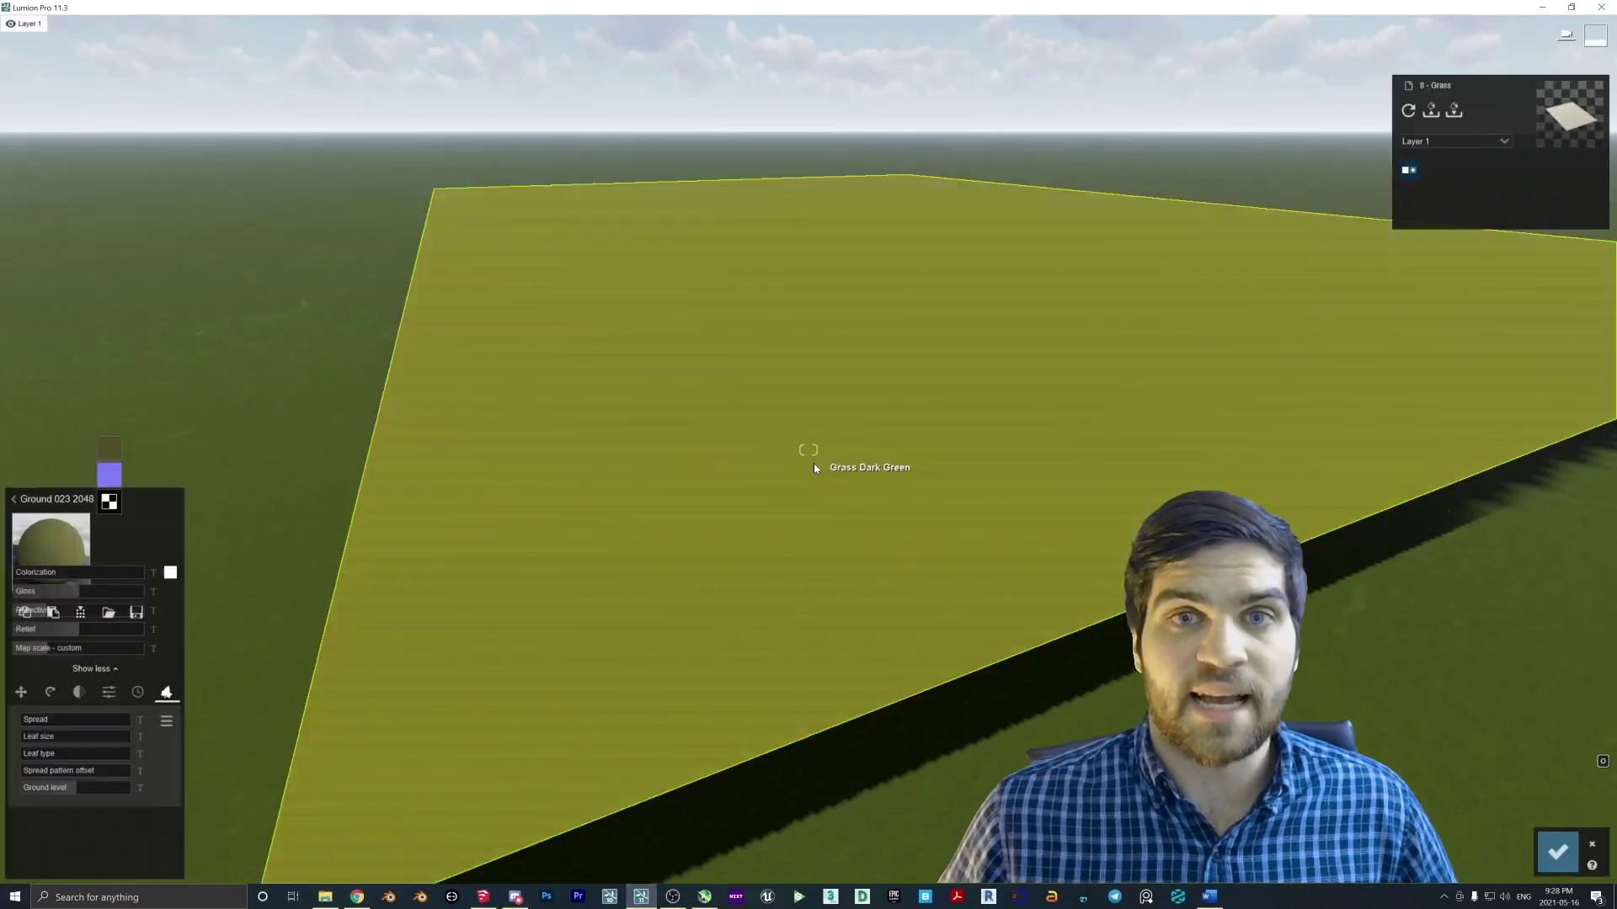
click(52, 543)
click(149, 614)
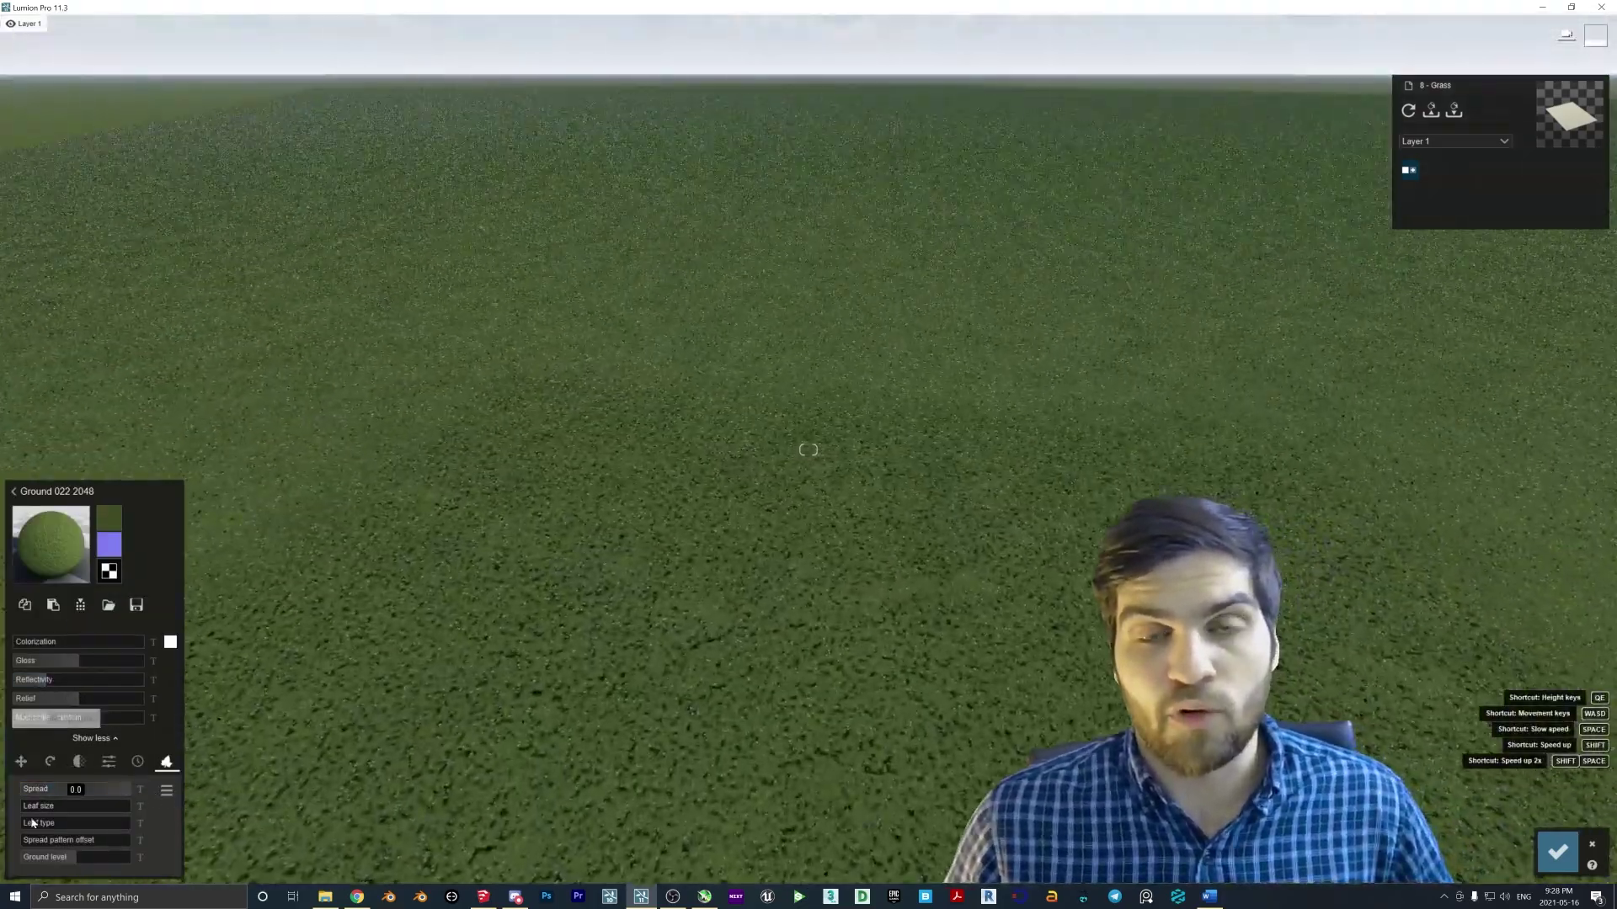
drag(85, 806, 123, 807)
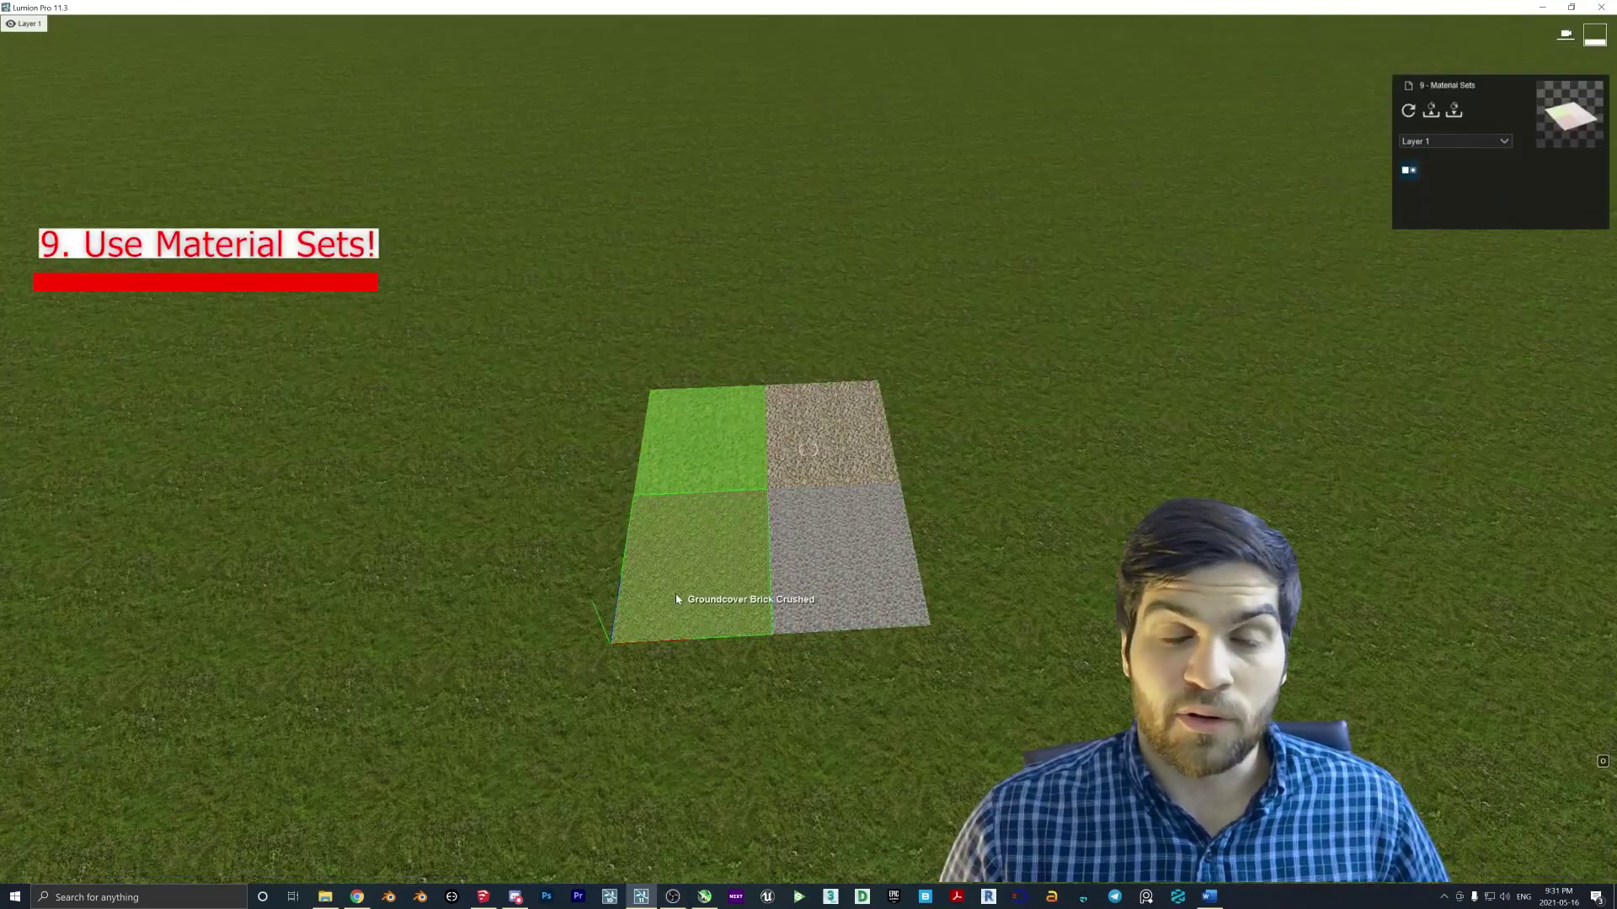
Give the plane's quads dark grass, concrete, soil and gravel materials from the library
click(686, 589)
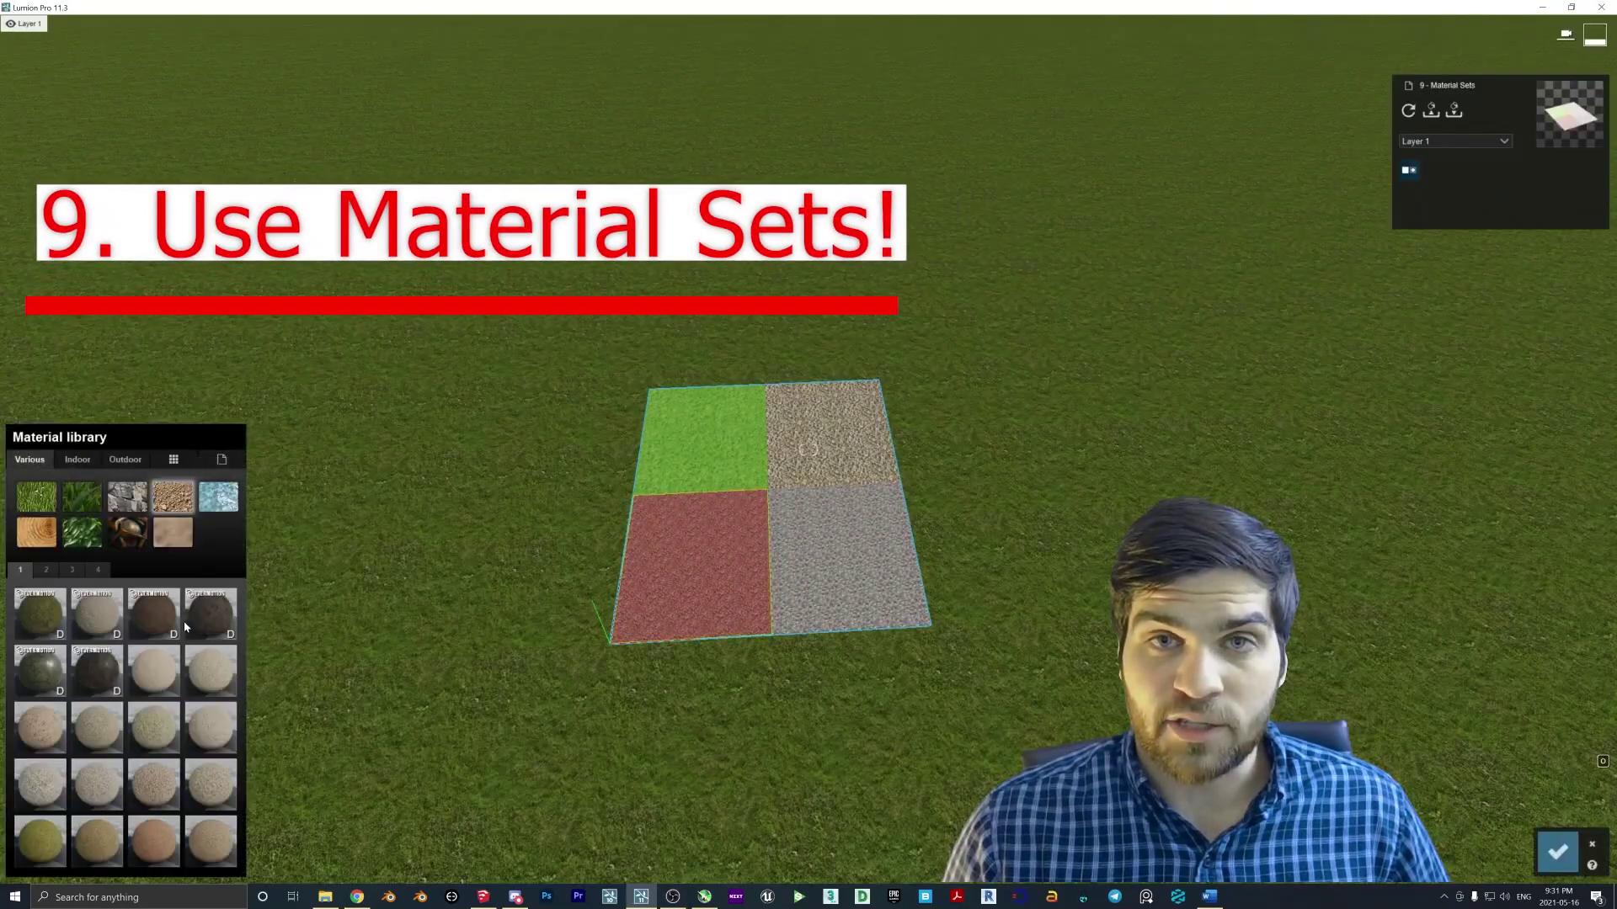
click(97, 783)
click(77, 460)
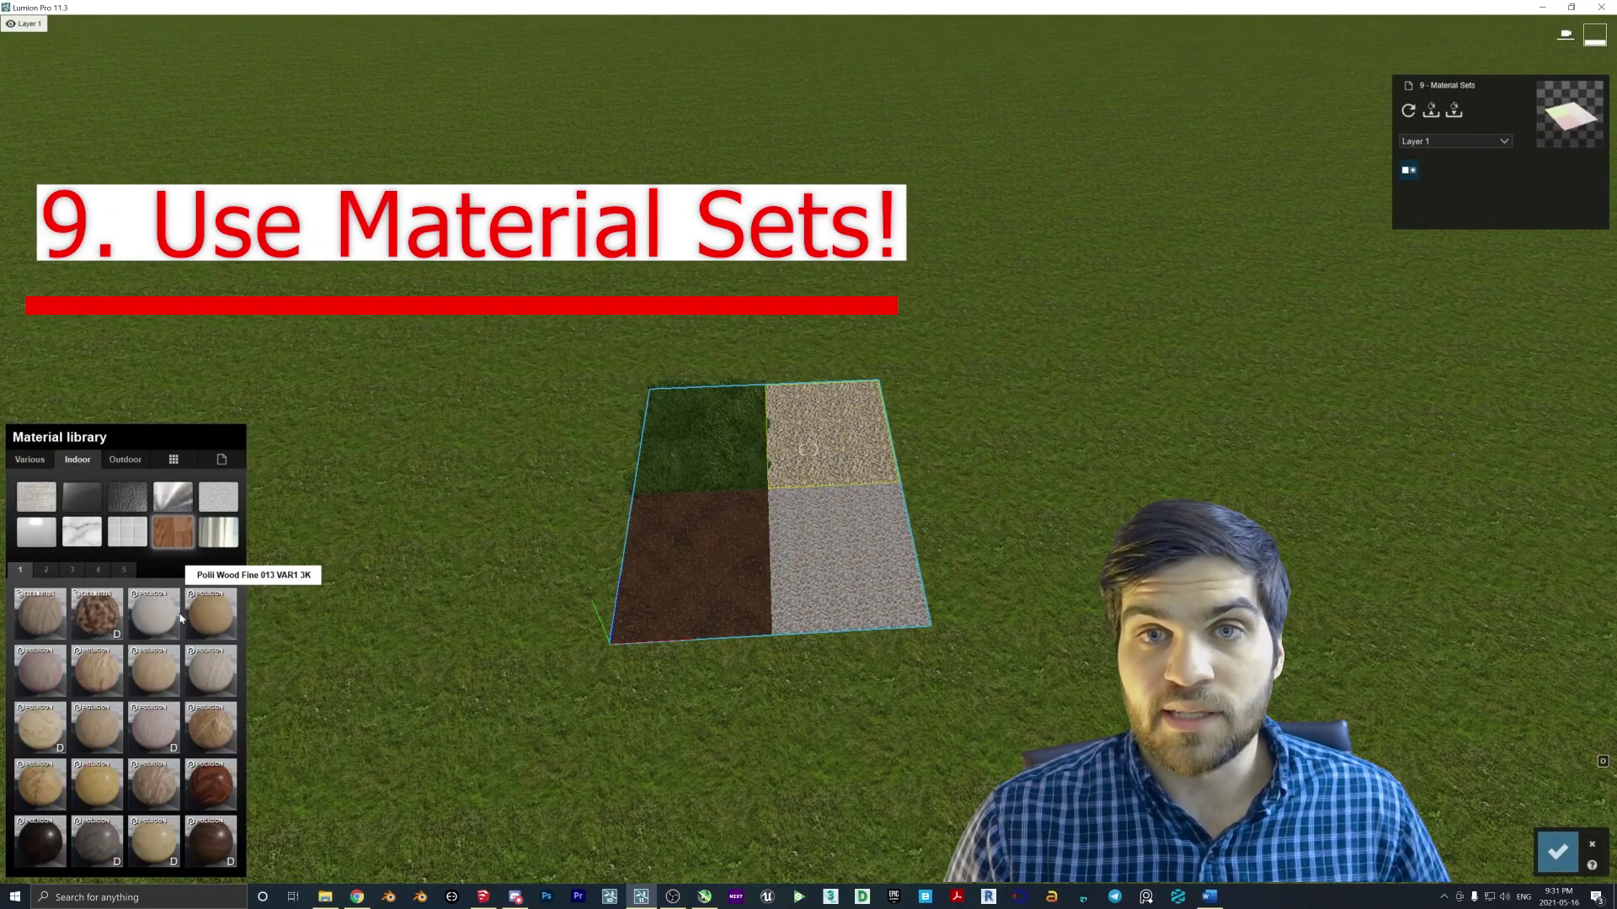
click(173, 621)
click(760, 454)
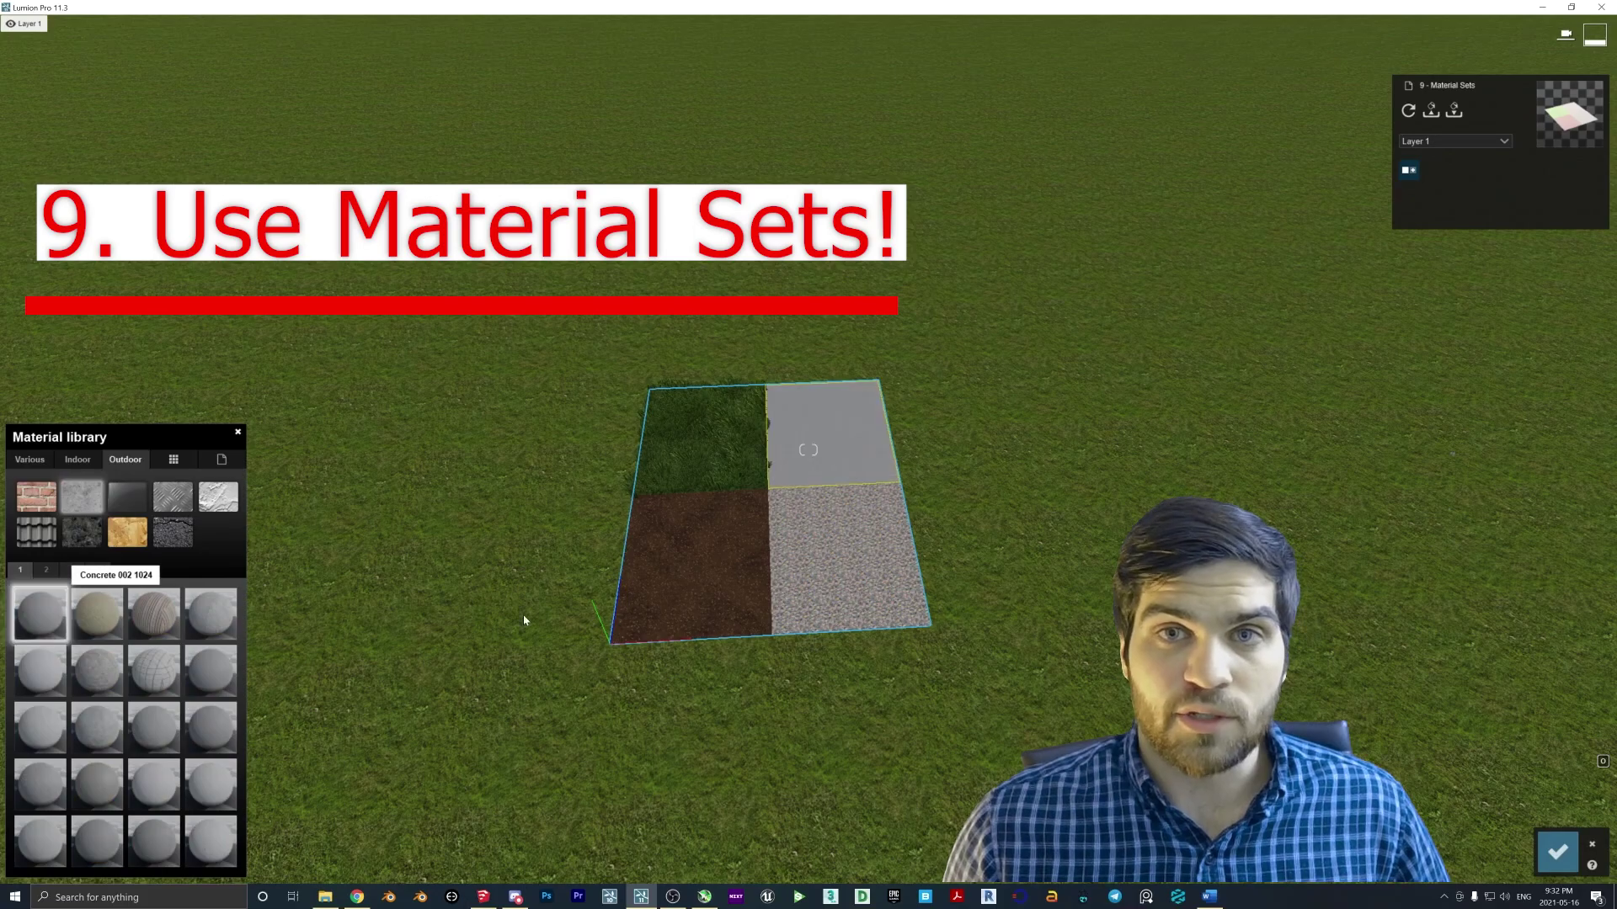
click(78, 460)
click(29, 460)
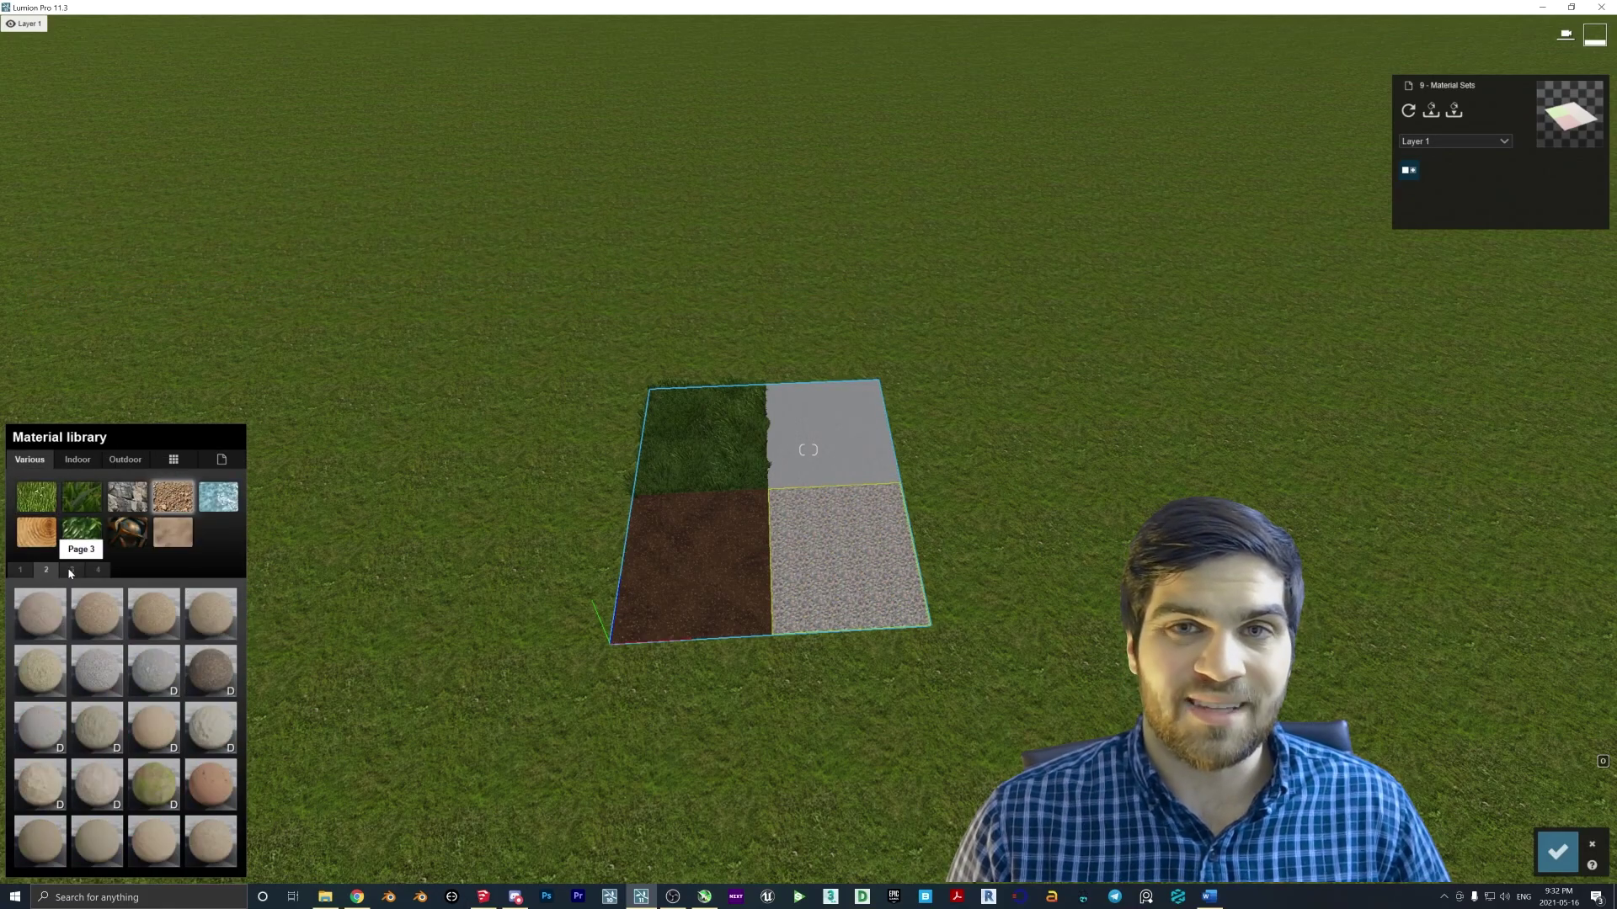
click(1572, 859)
Save the quads' materials as the material set '9 - materials.mtt'
click(783, 459)
click(1453, 111)
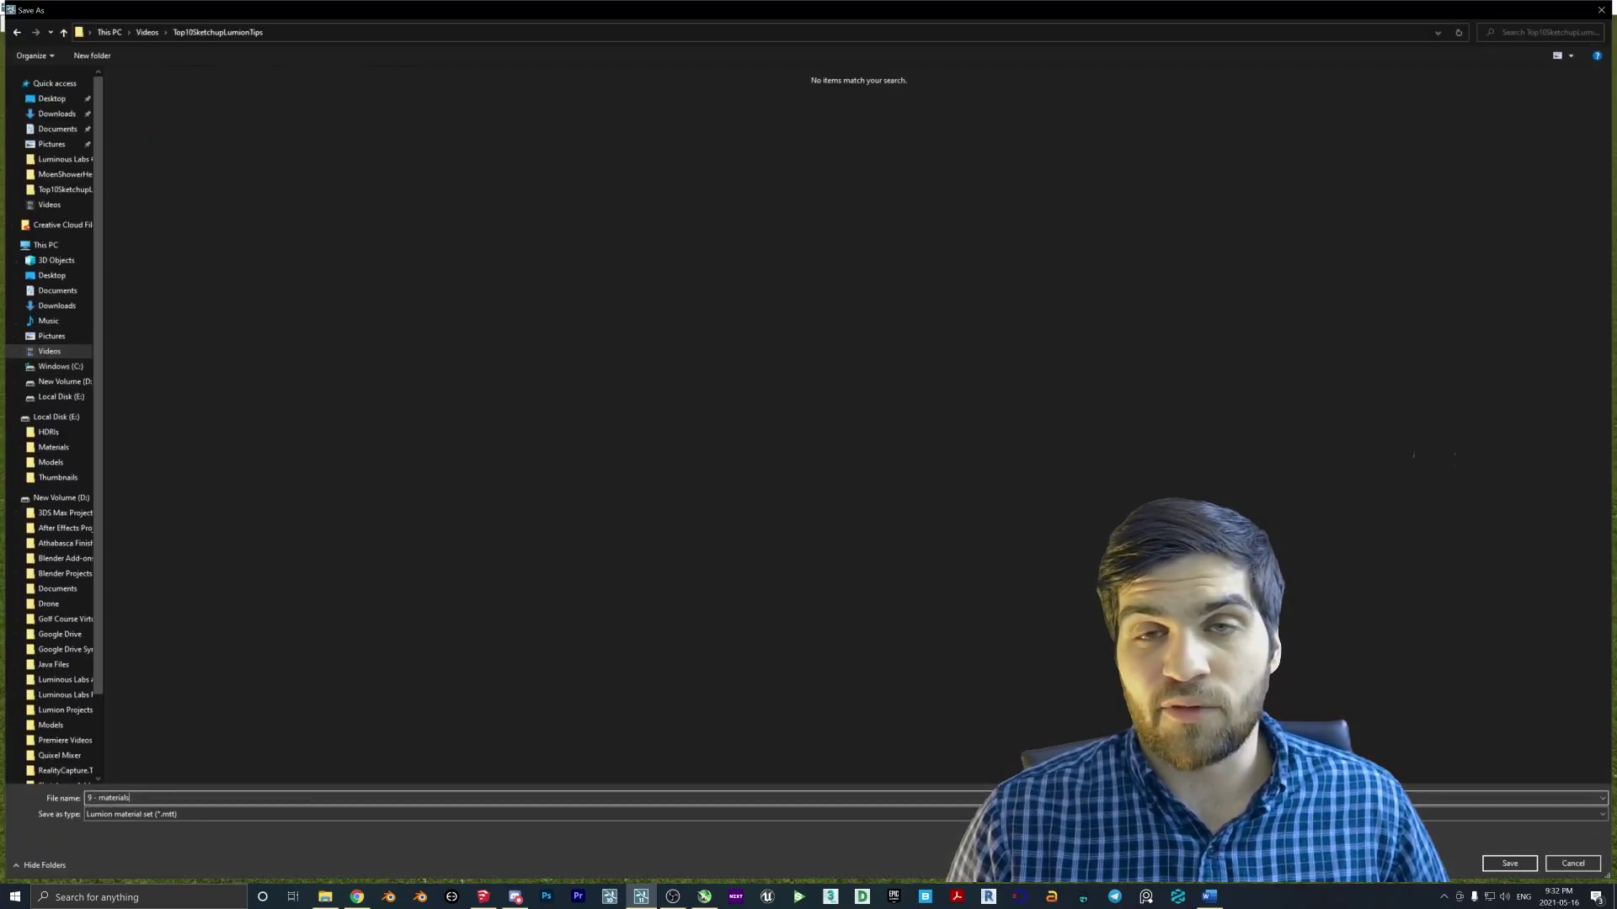
key(Return)
In SketchUp, fly over the houses and cap both boxes with hipped roofs using the Vali roof plugin
click(482, 897)
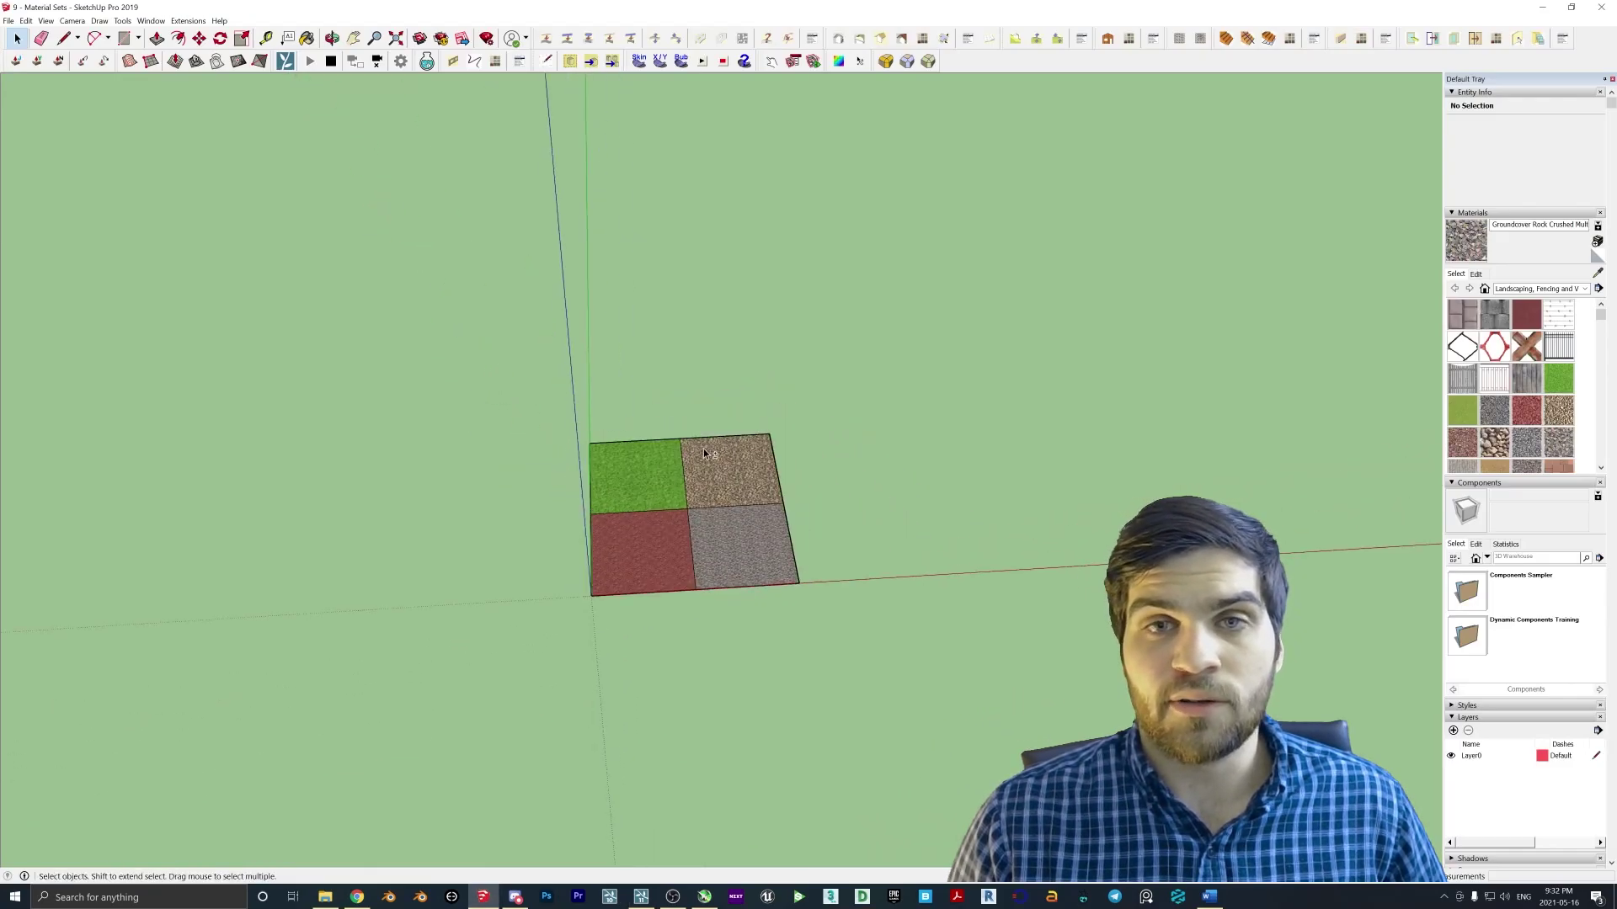
middle_drag(695, 500, 702, 555)
click(7, 20)
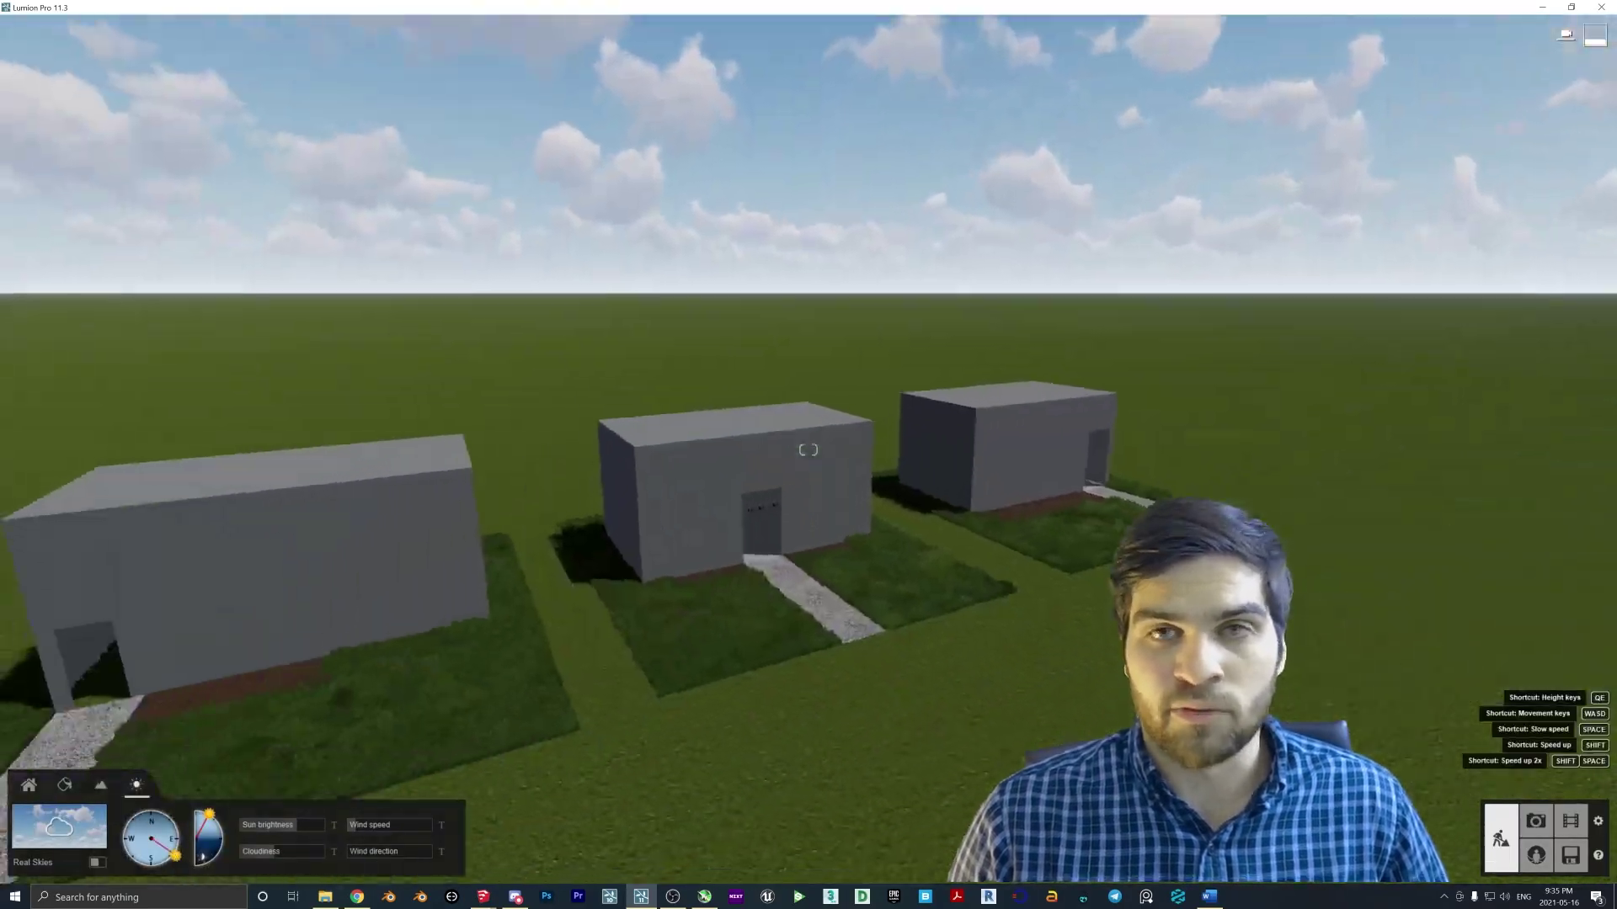
key(s)
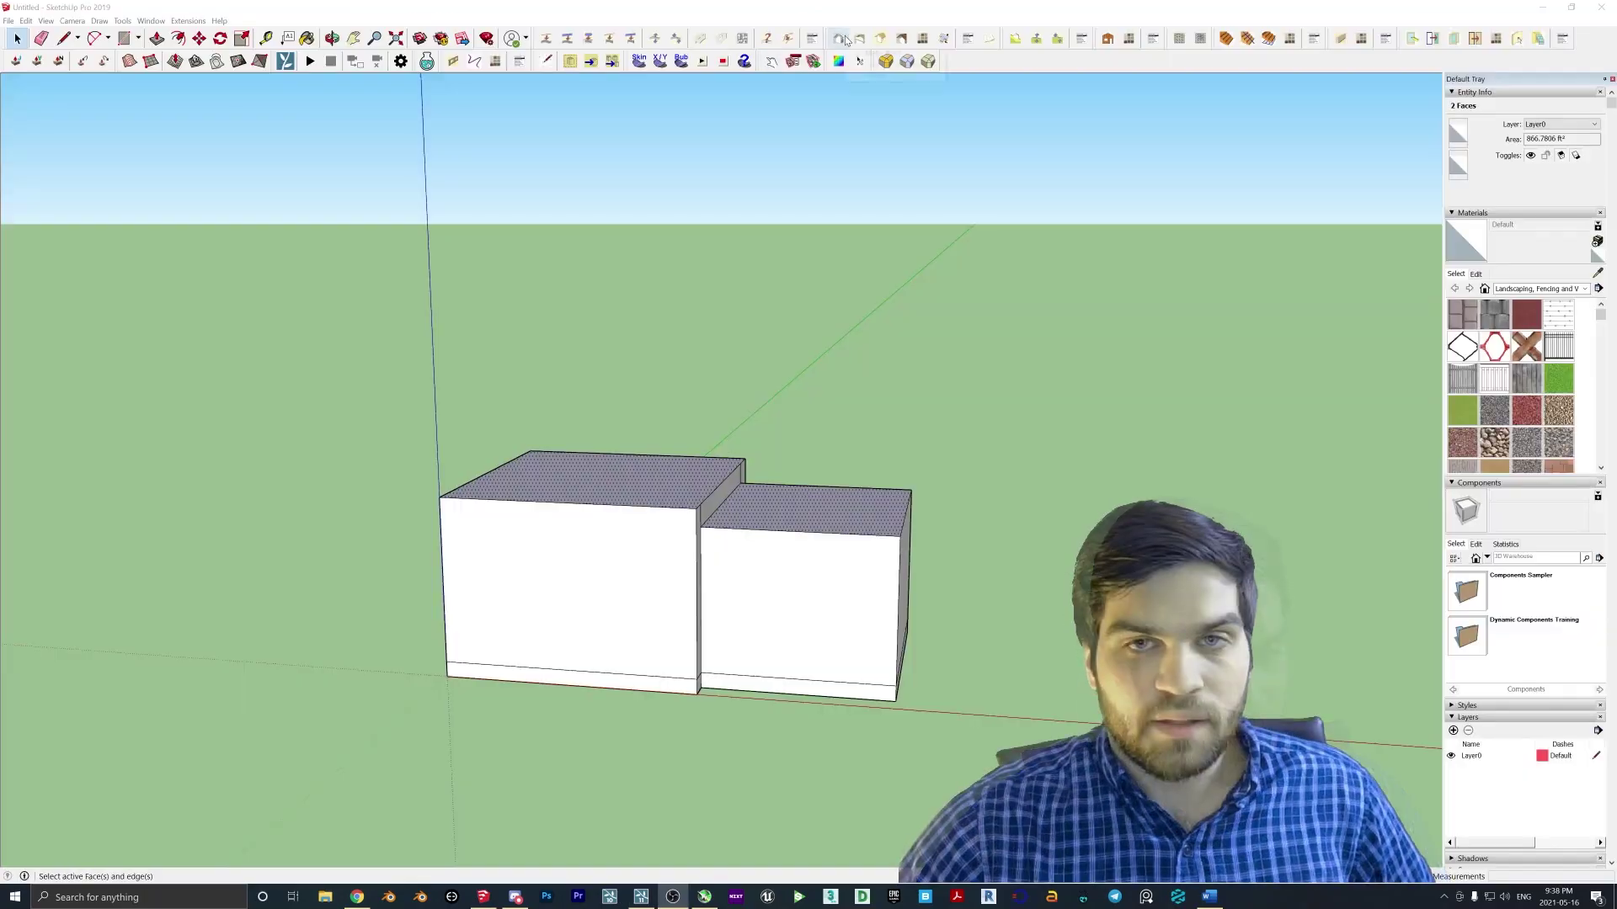
click(839, 39)
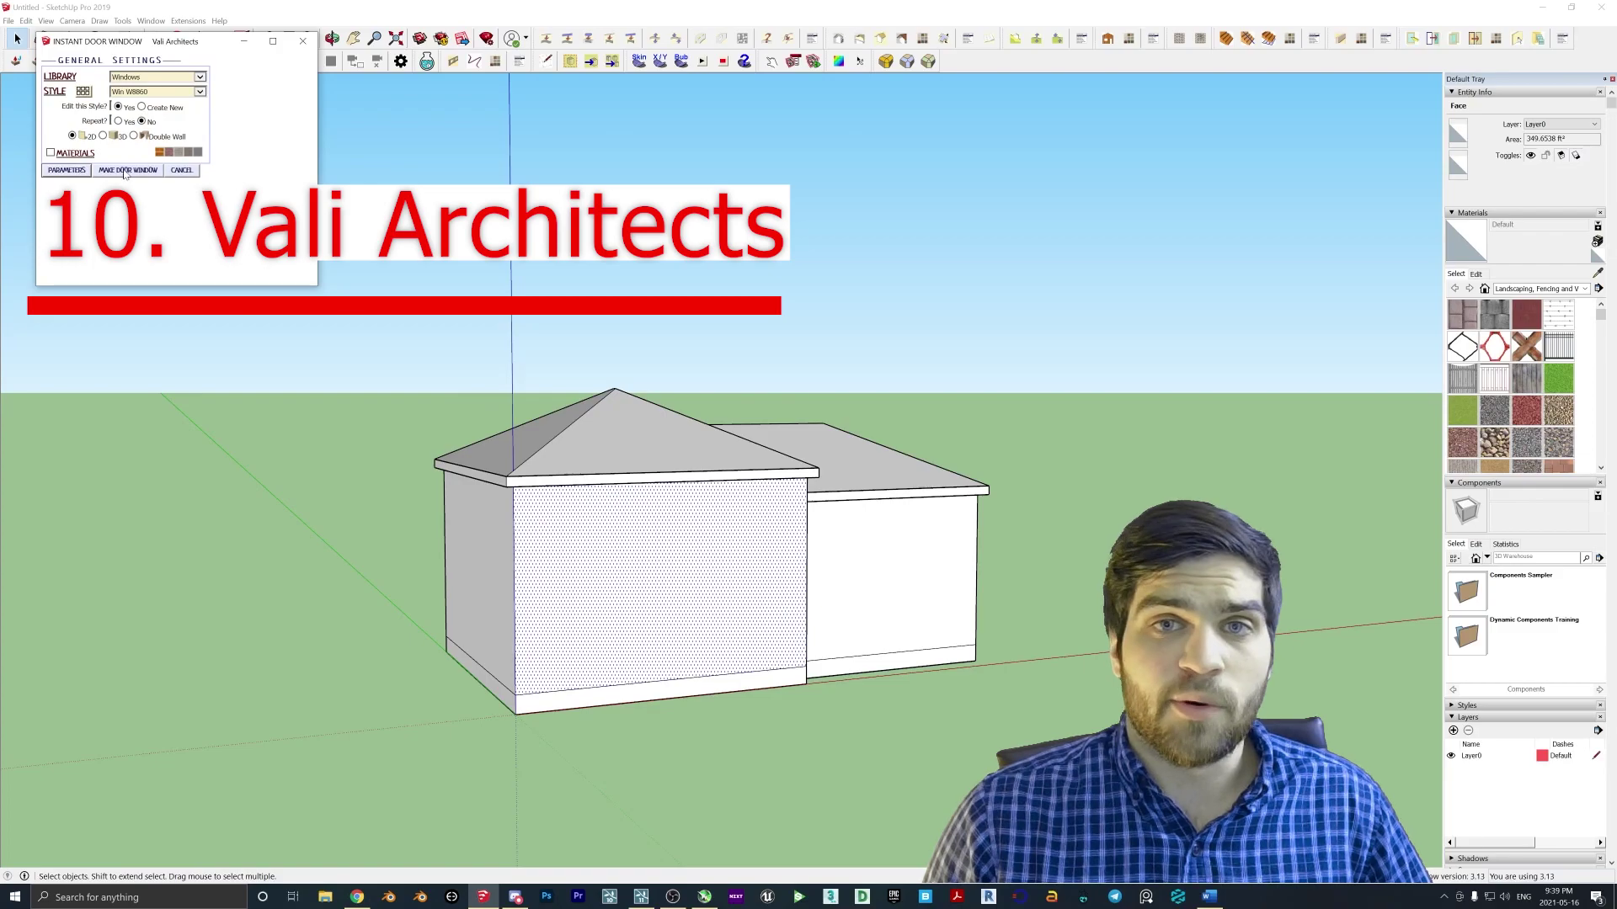
Add a multi-pane window and a front door with entry steps to the house's front wall
click(124, 172)
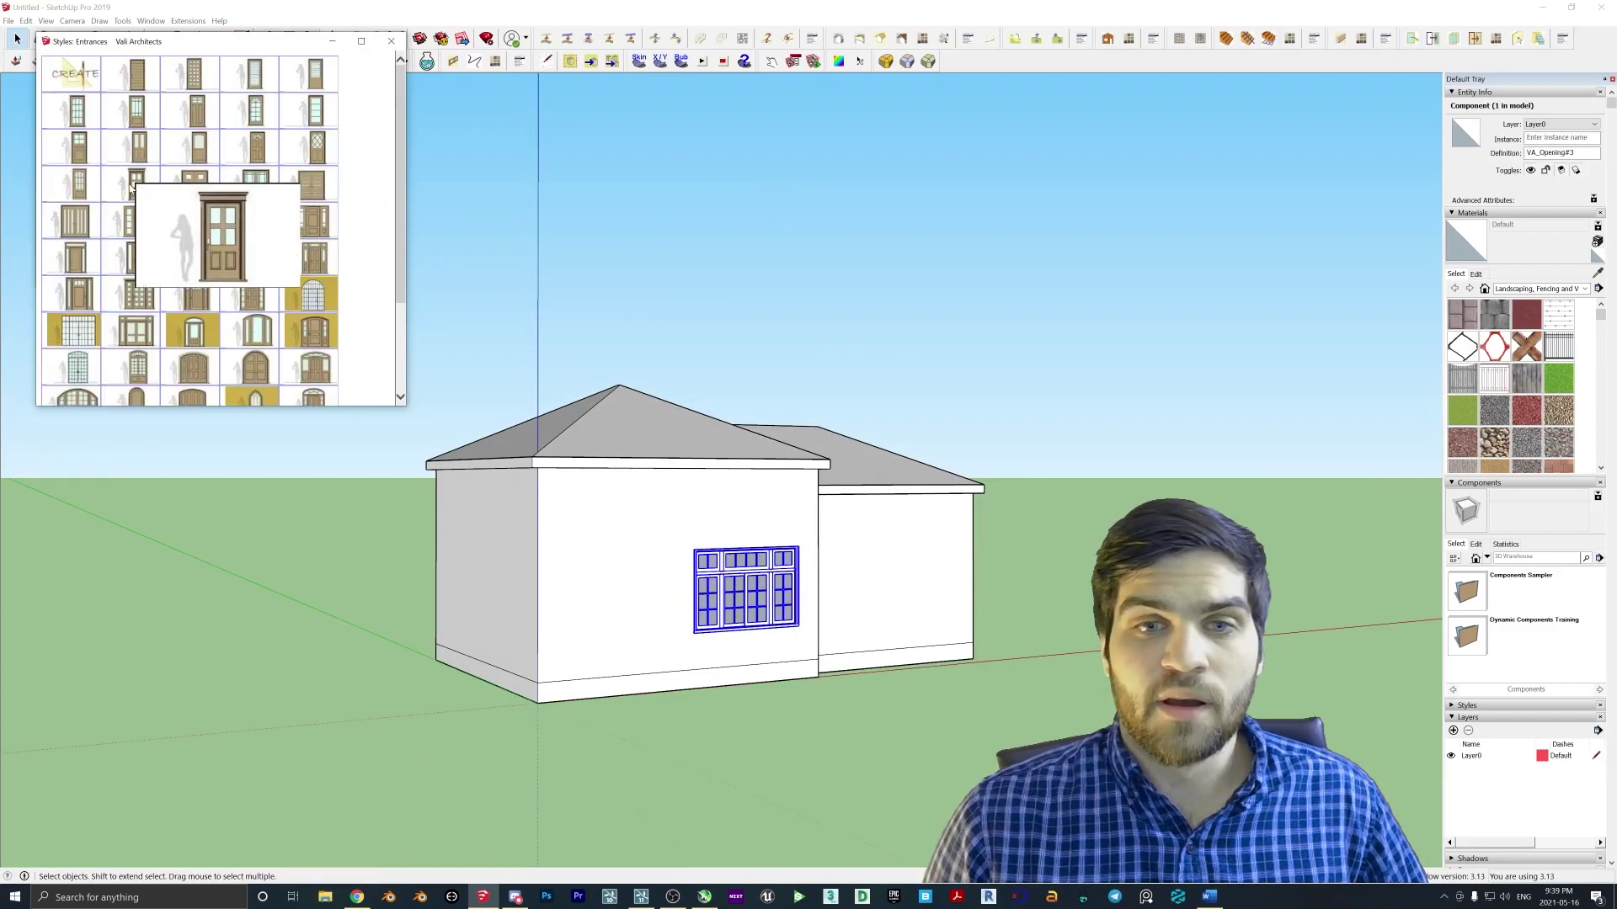
click(595, 681)
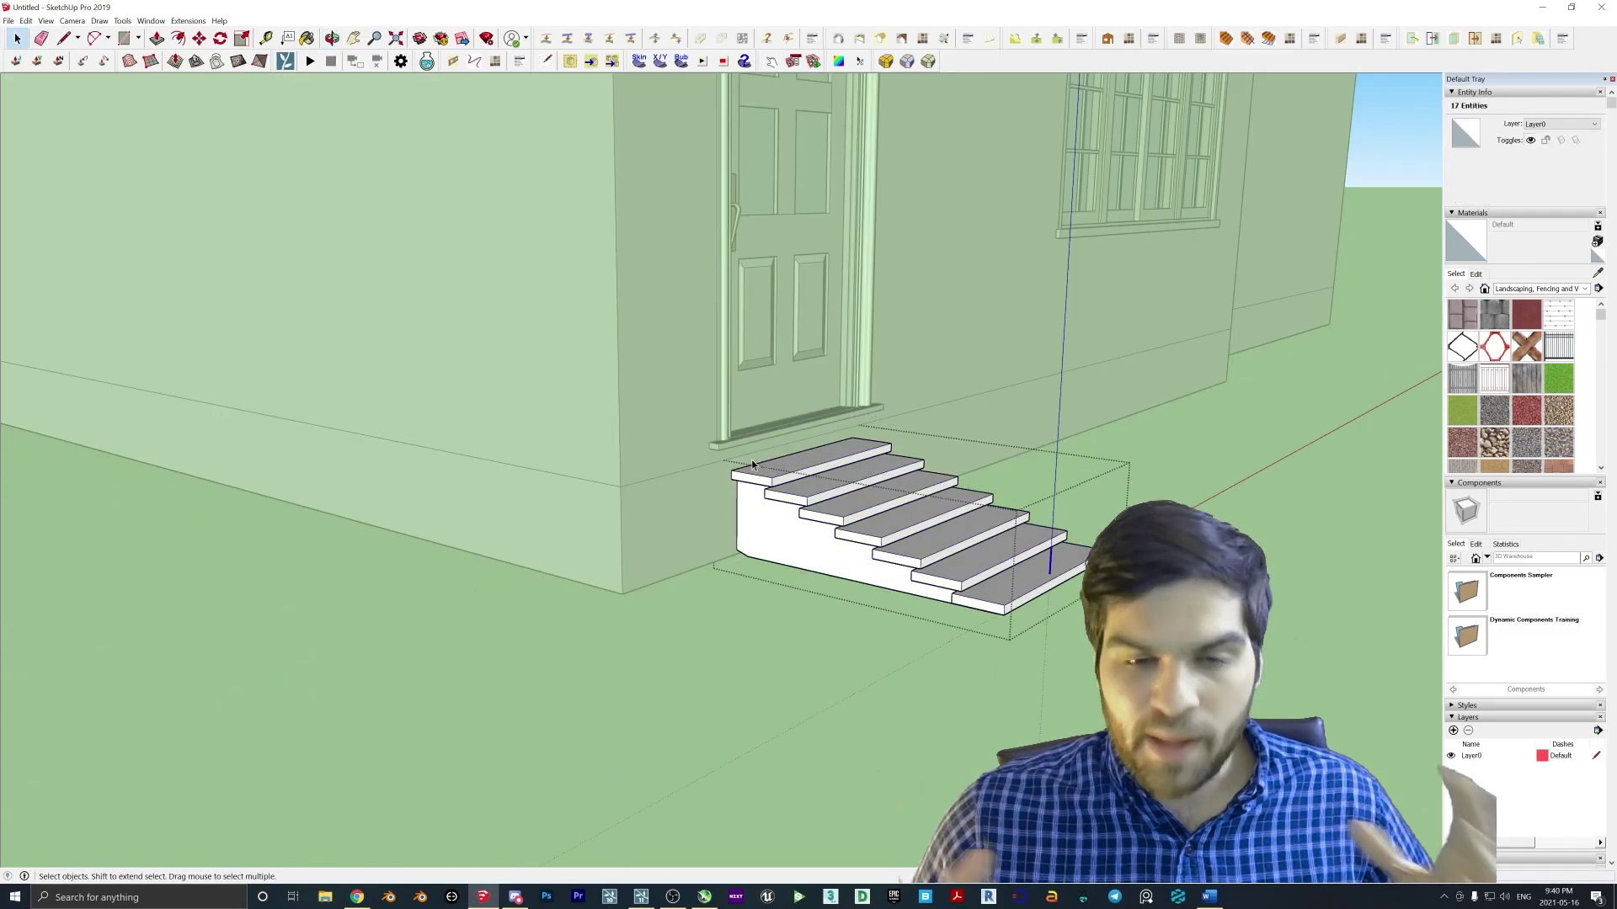
scroll(752, 464, down, 10)
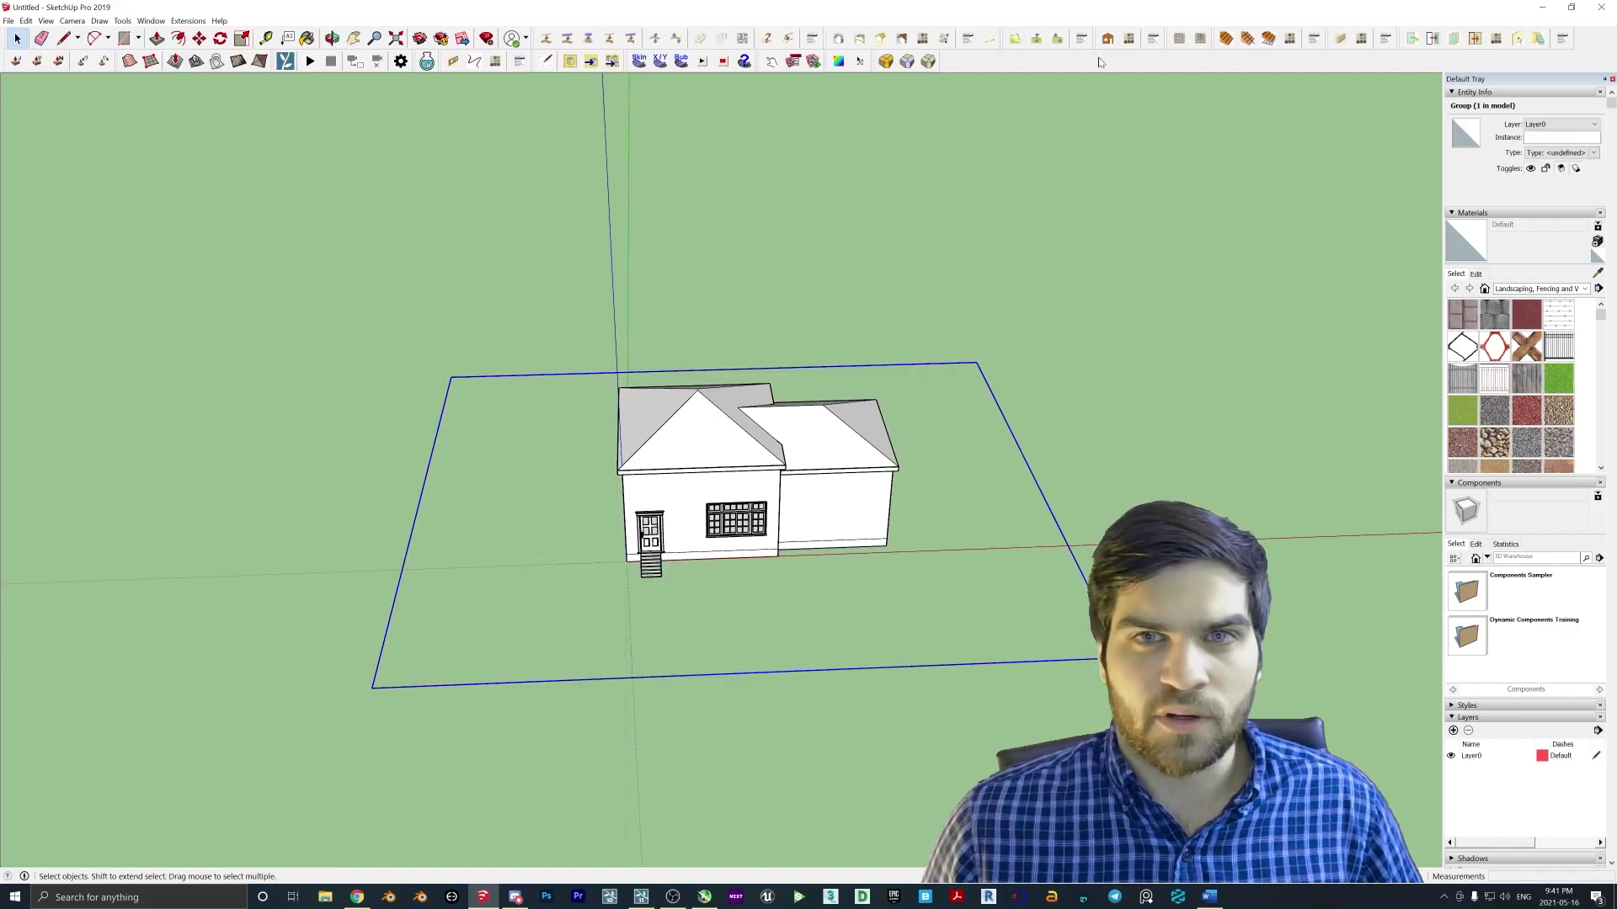
Build a fence around the lot rectangle with Make Wall and a fence style
click(1346, 45)
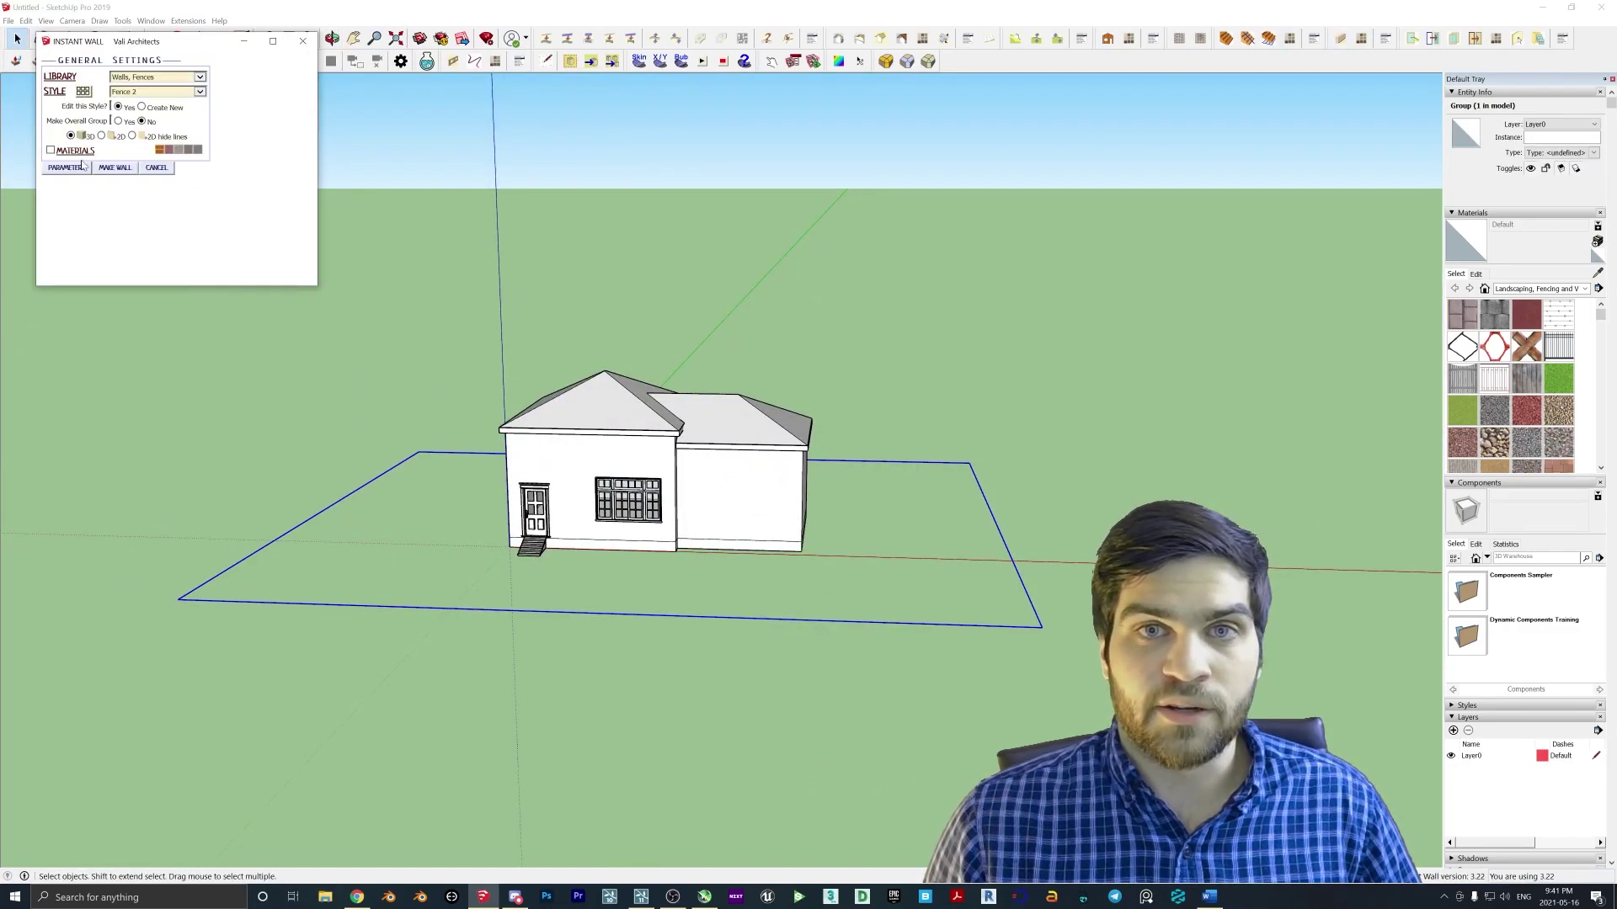
click(83, 91)
scroll(143, 308, down, 1)
click(219, 168)
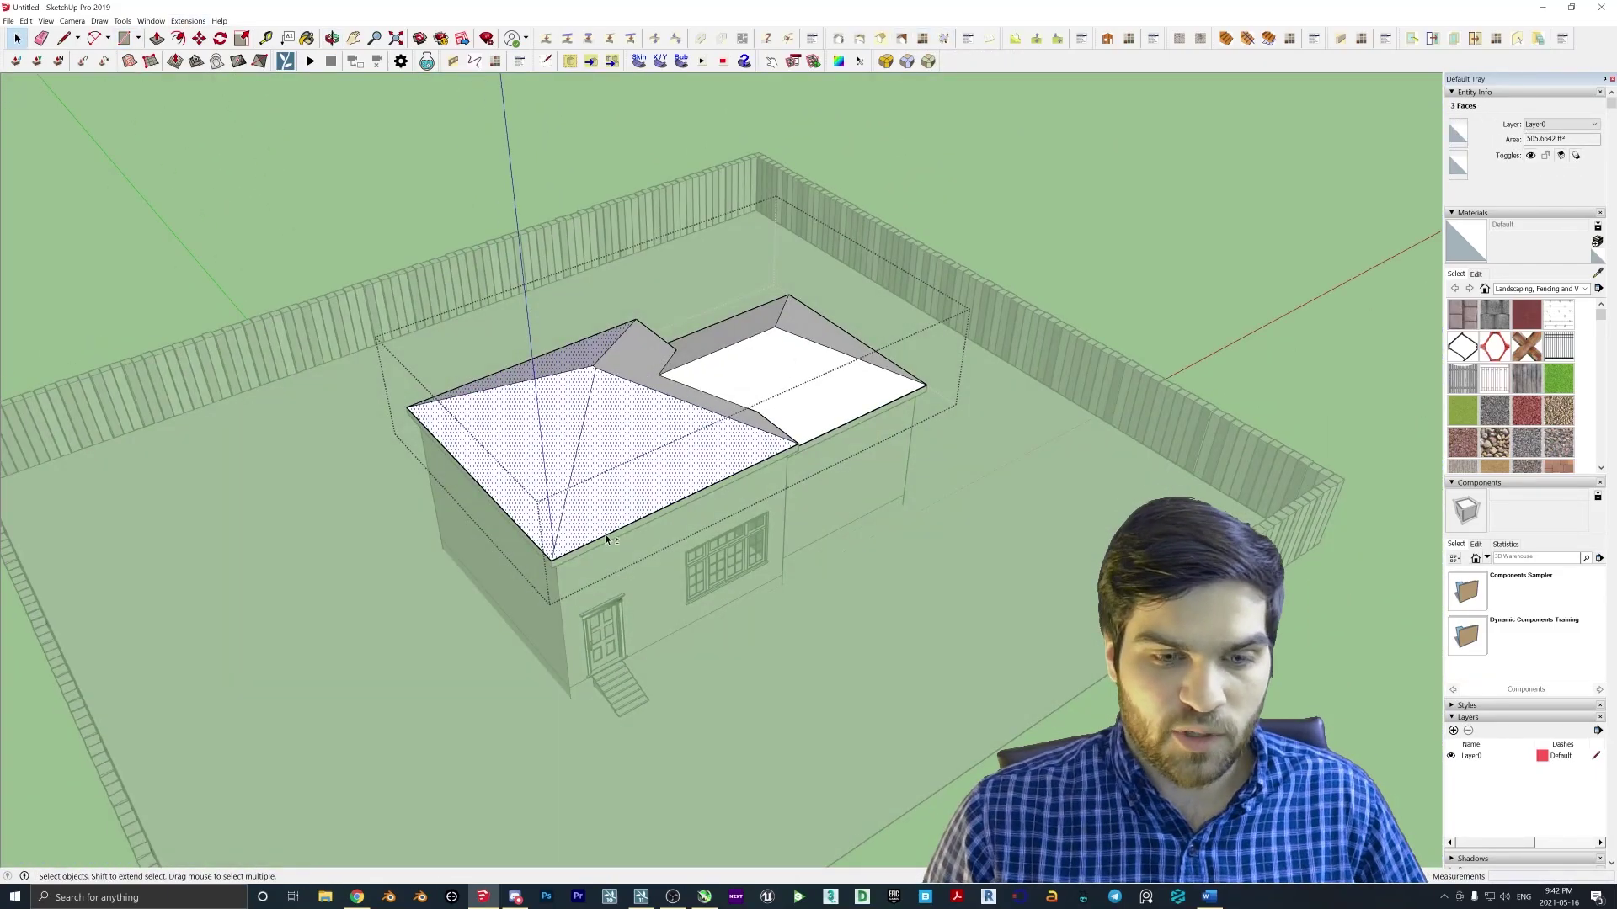
Check the roof presets and apply an Instant Cladding style to the house walls
click(901, 38)
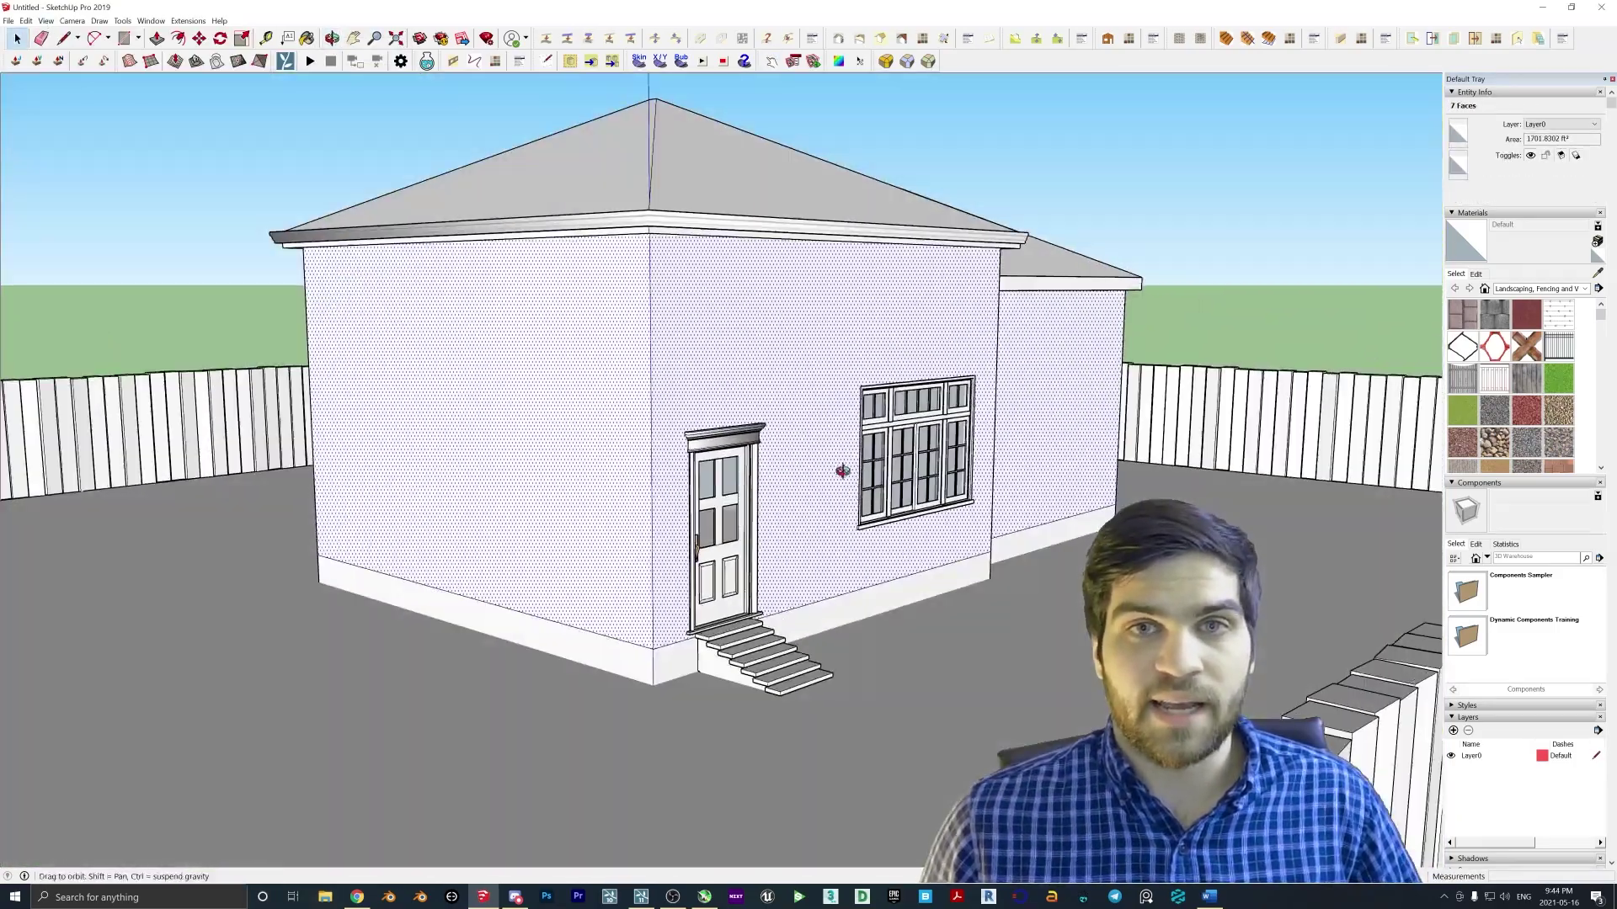
click(1107, 39)
click(83, 91)
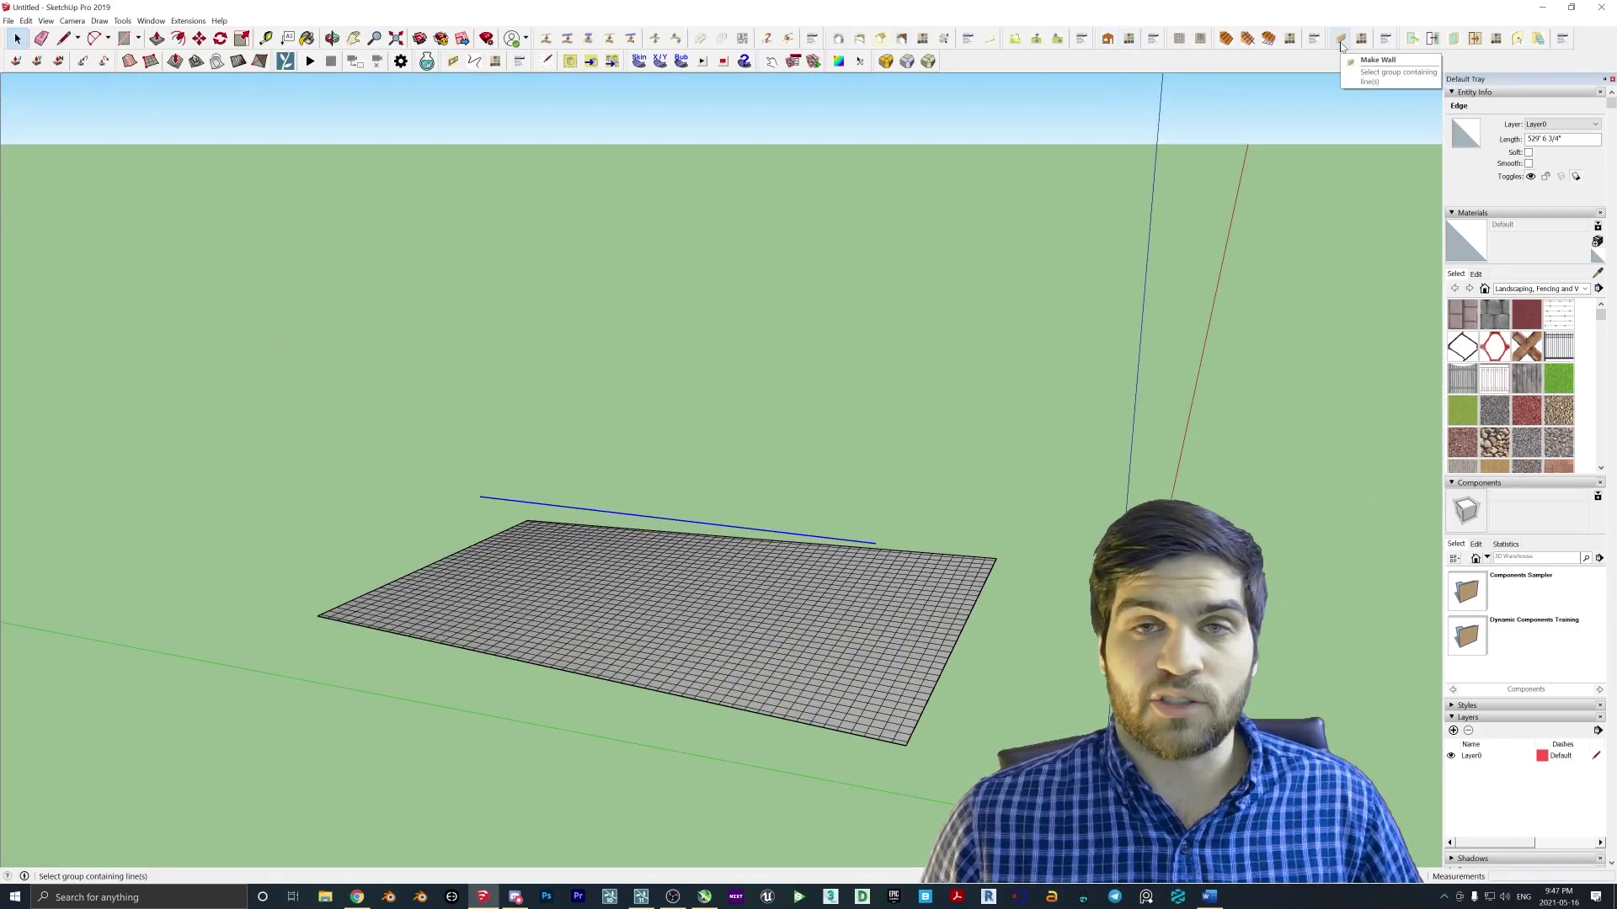
Turn the centreline into a 'Road 36 ft w 5 ft Walk' asphalt road with Instant Road
right_click(1130, 64)
click(1016, 39)
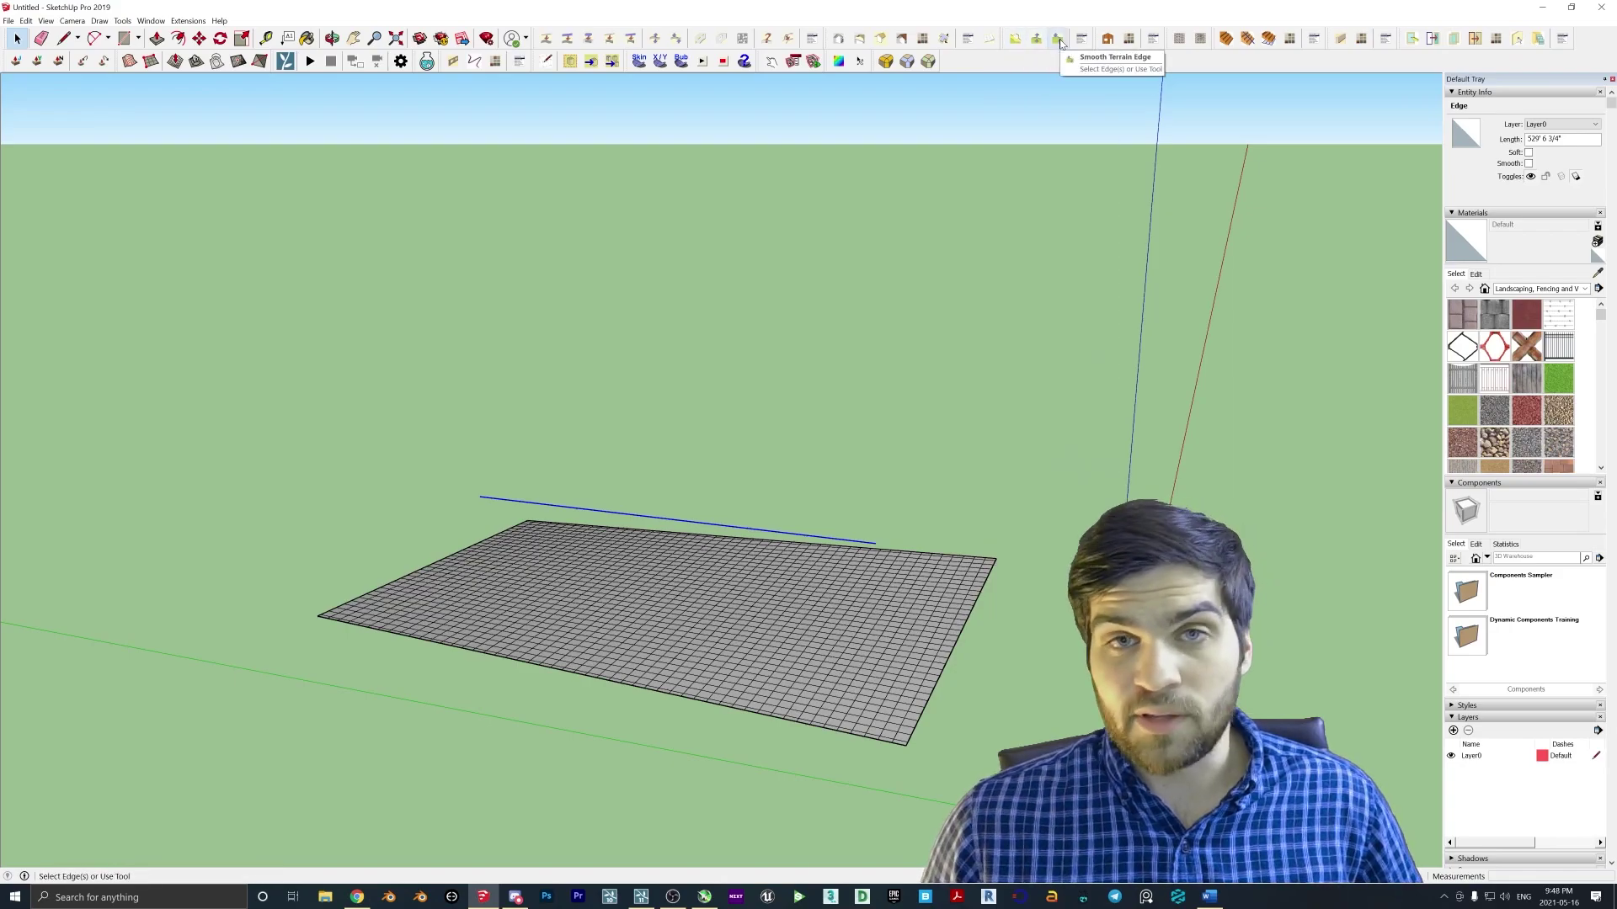
click(651, 40)
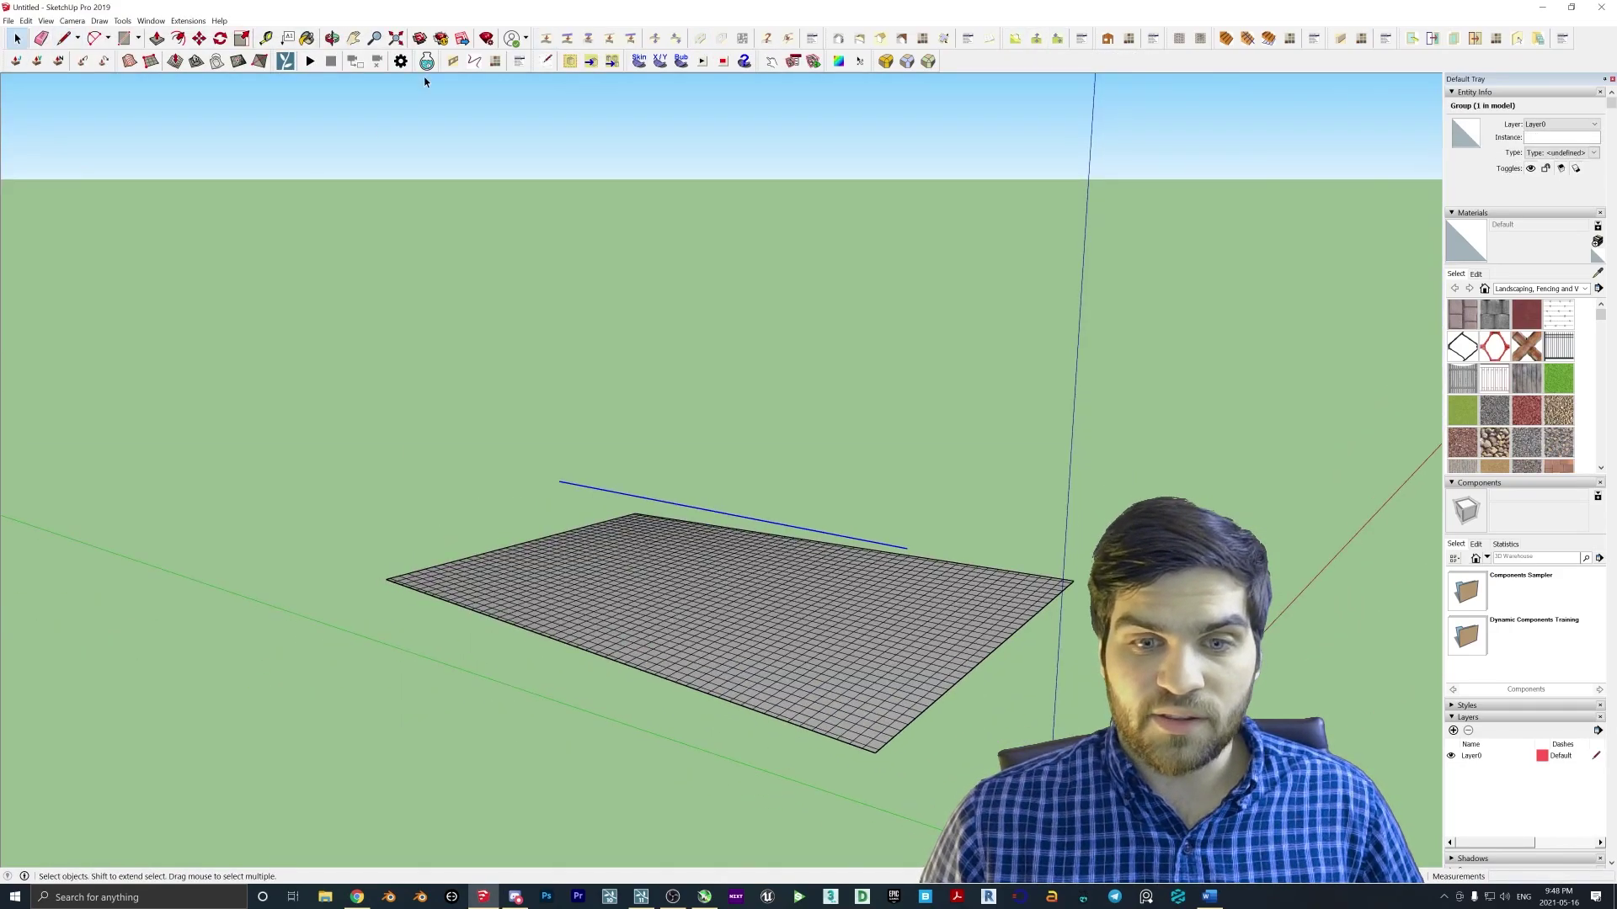
click(426, 61)
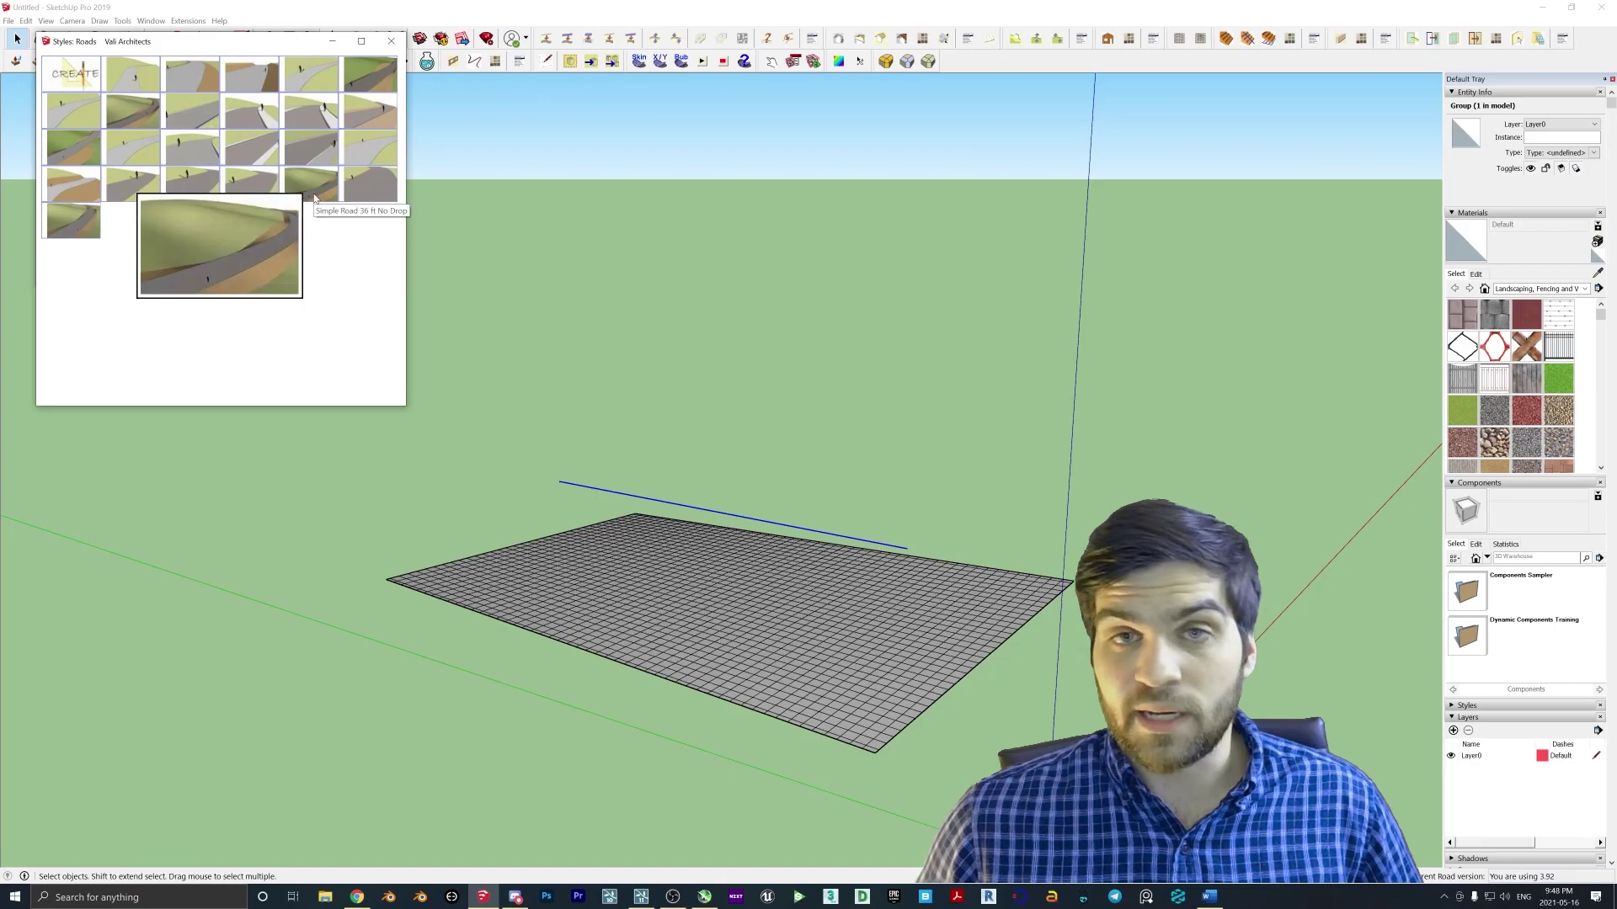
click(315, 199)
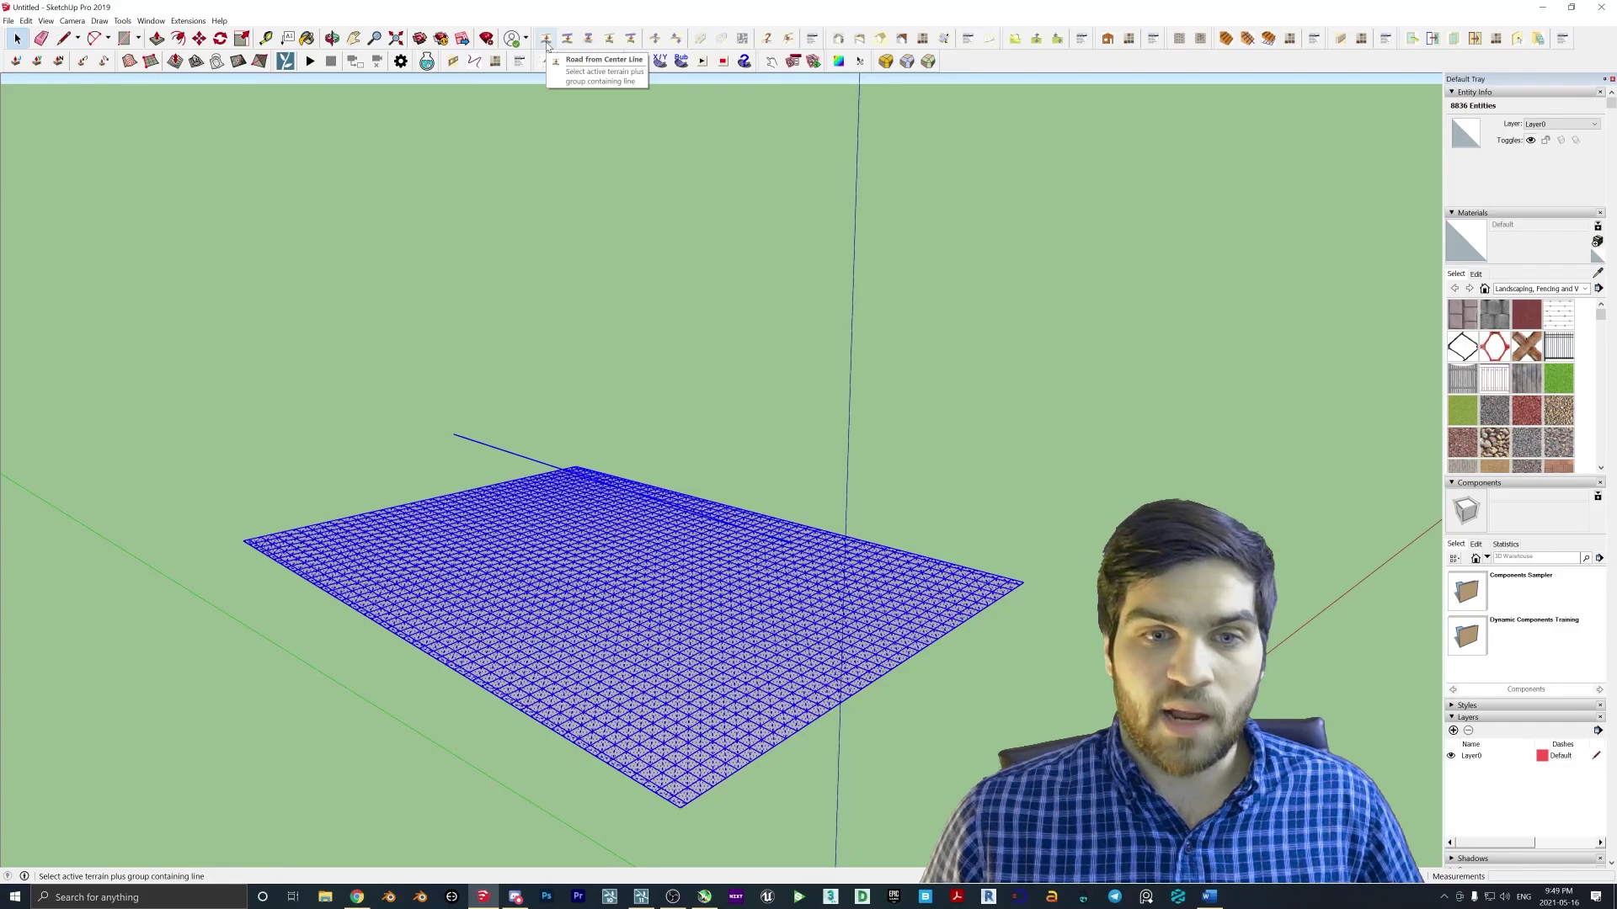
click(545, 38)
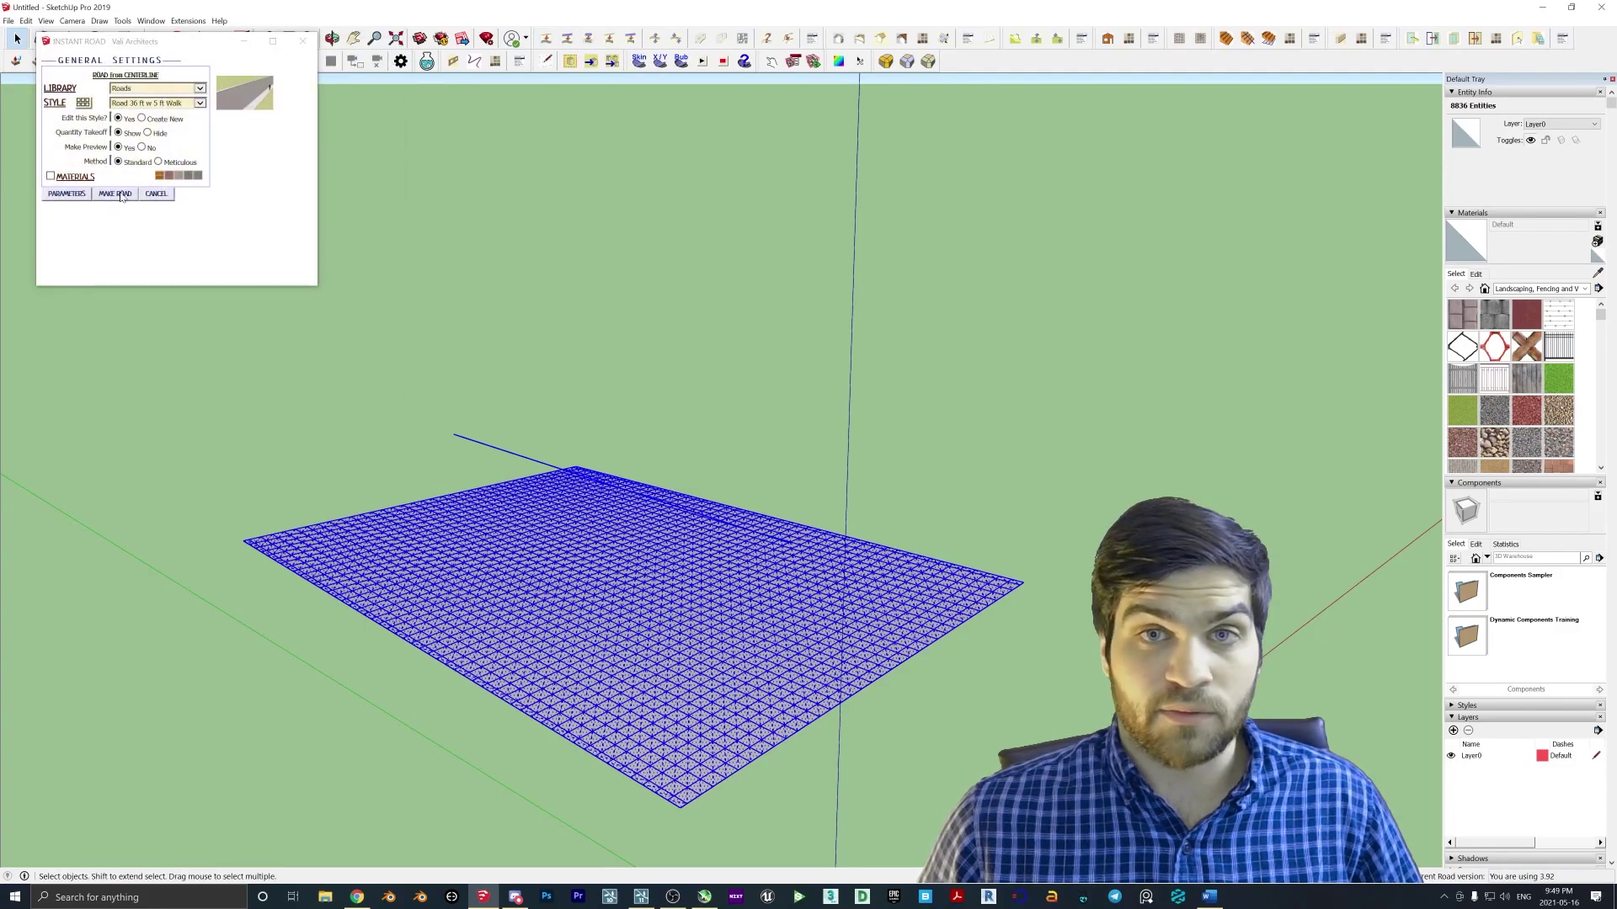
click(118, 193)
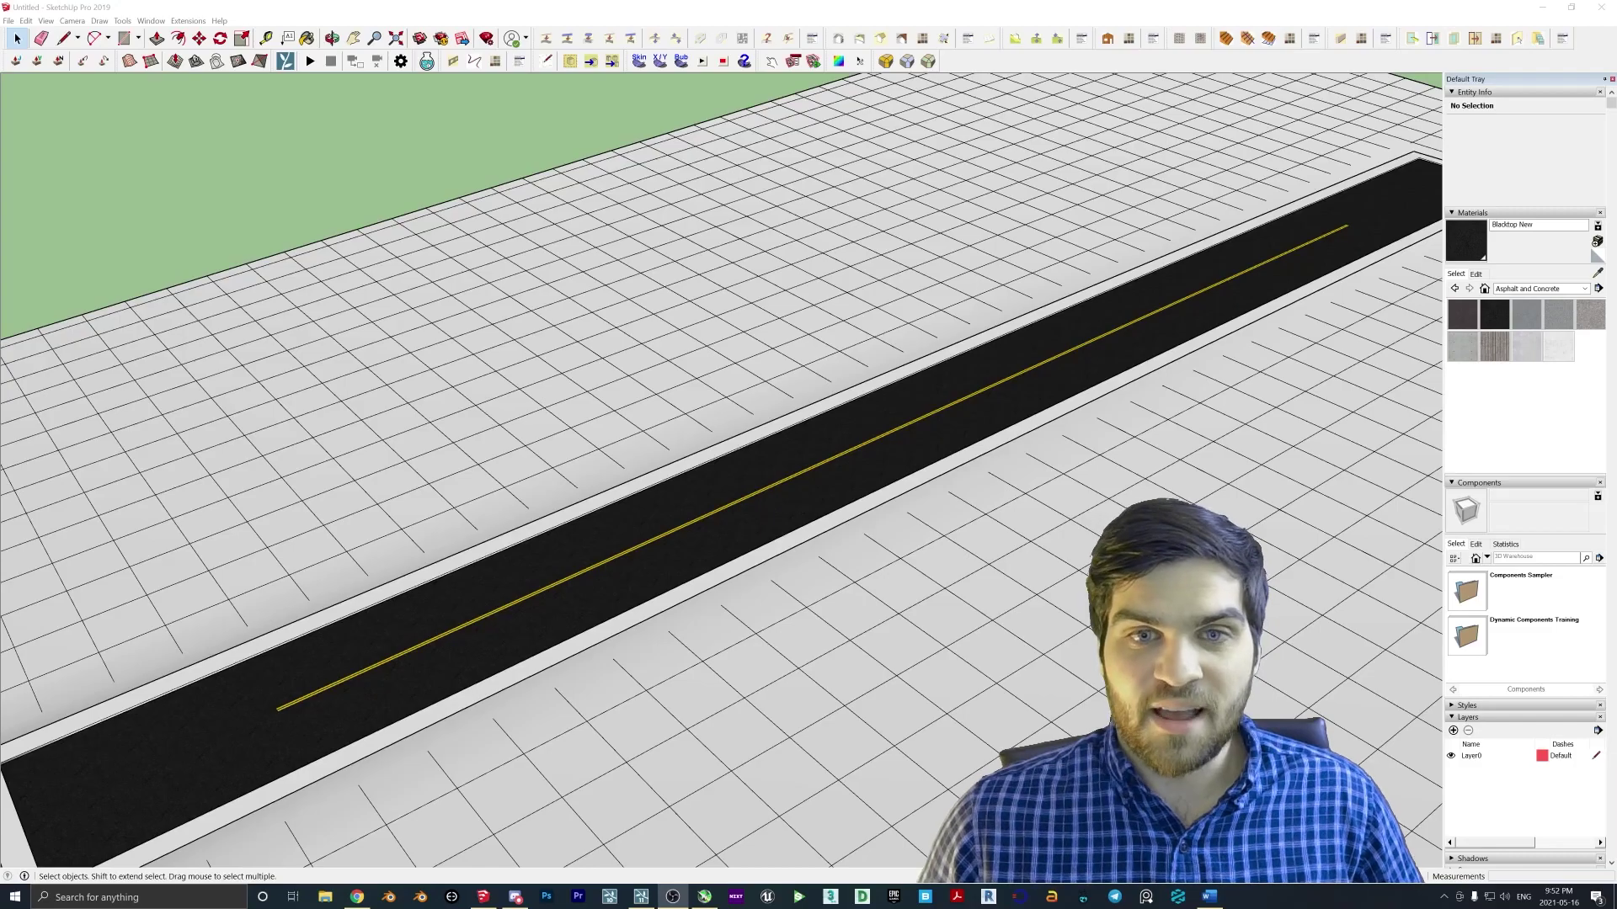
Save the road model with Ctrl+S, bringing up the Save As dialog on the Videos folder
key(ctrl+s)
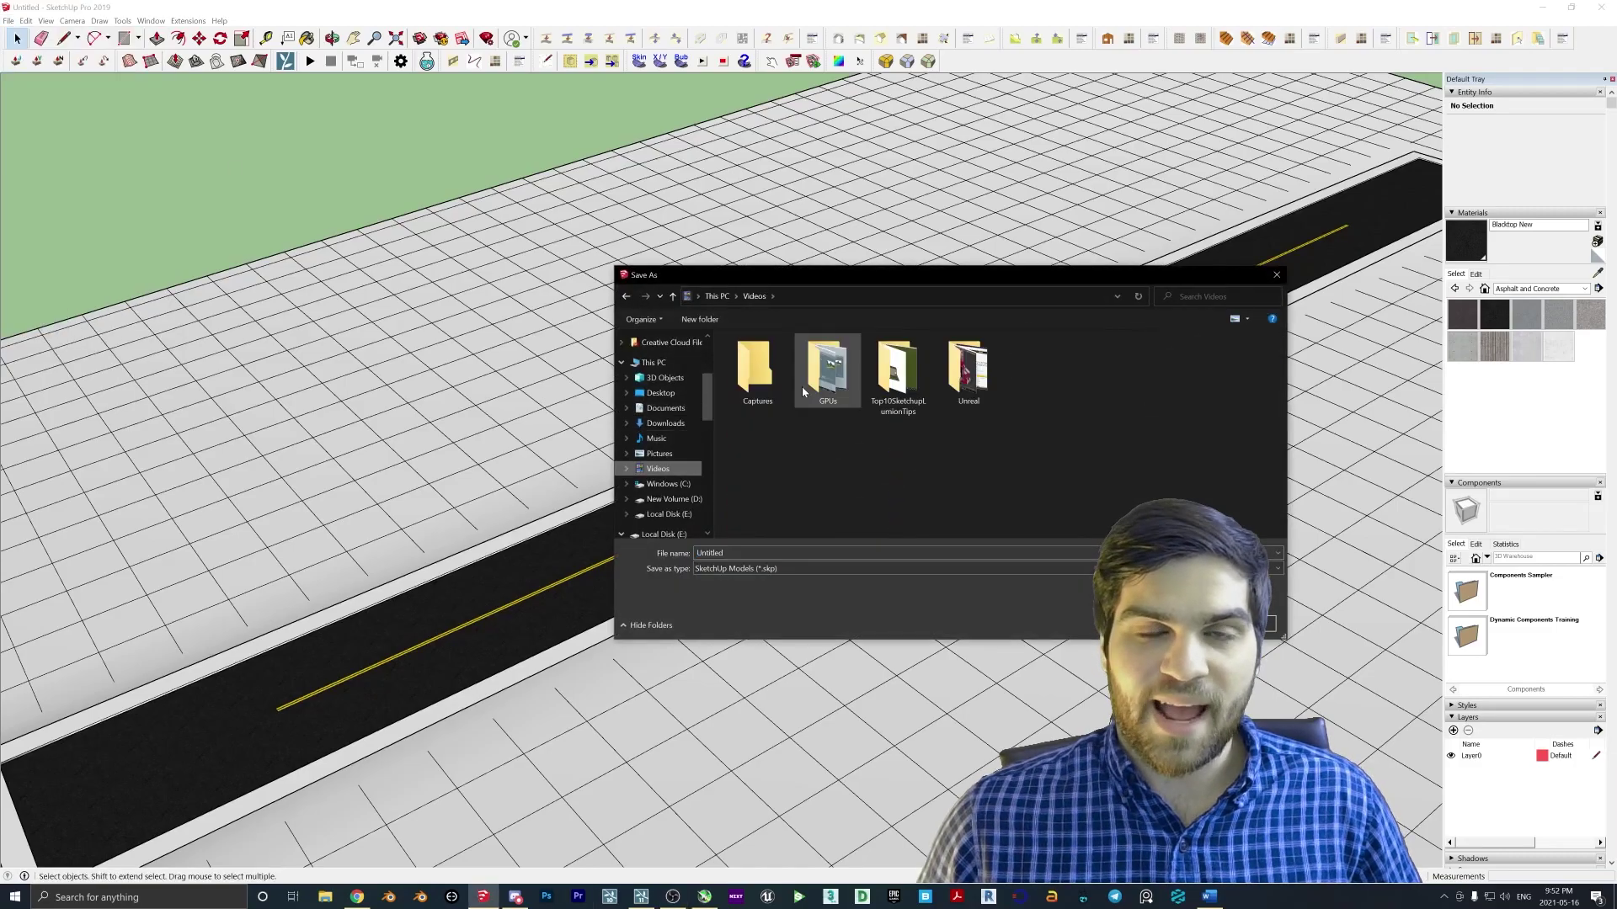